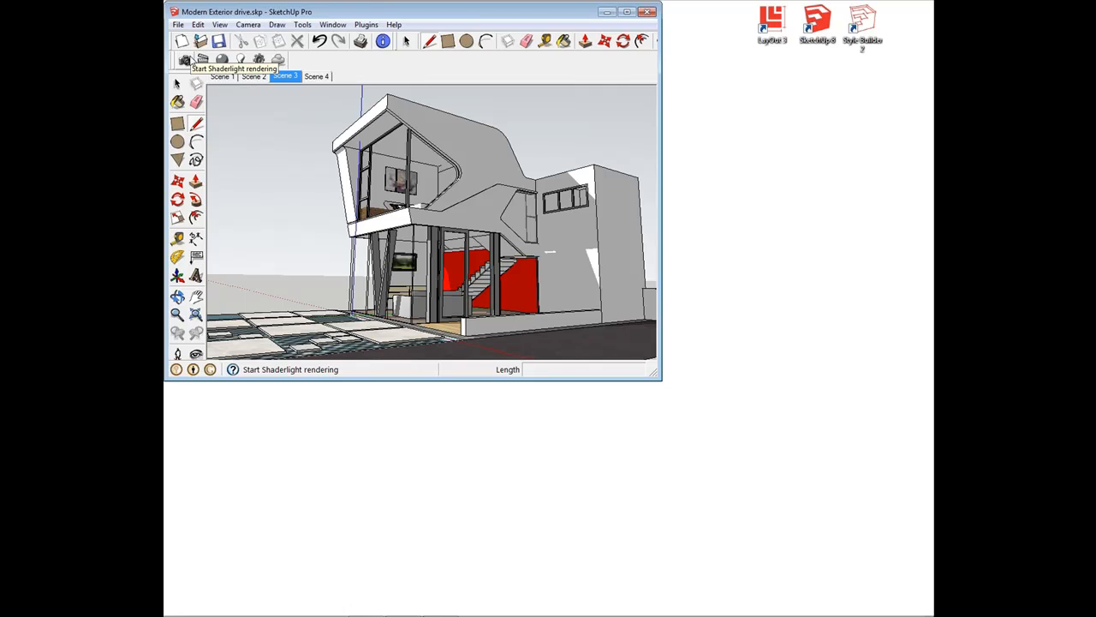
Start a Shaderlight rendering of the Scene 3 view and set the render window to stay always on top
click(185, 61)
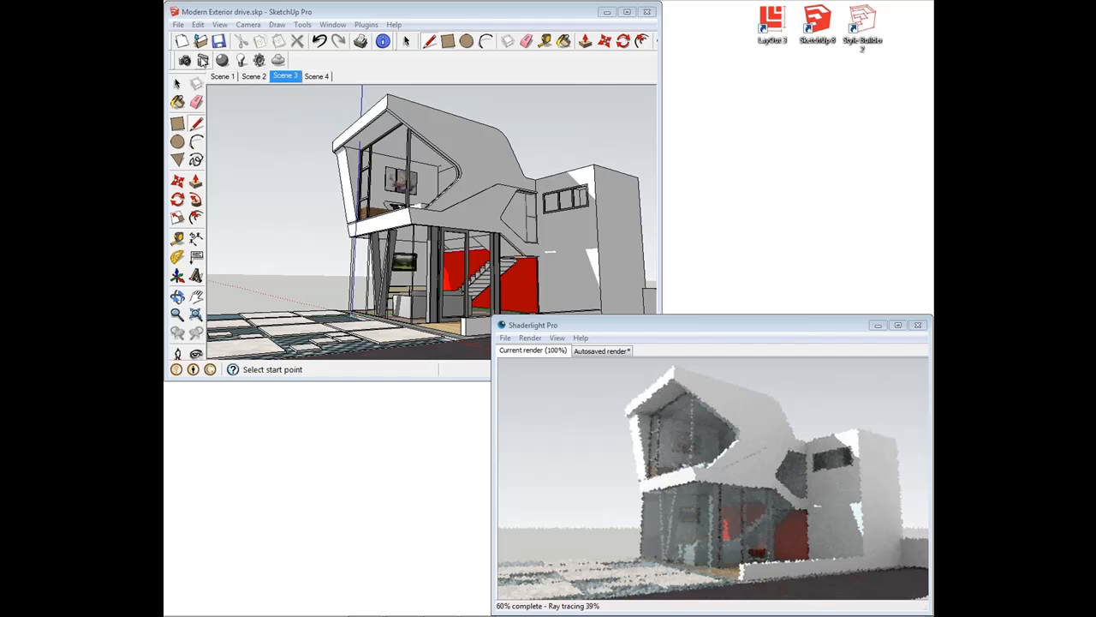
click(408, 43)
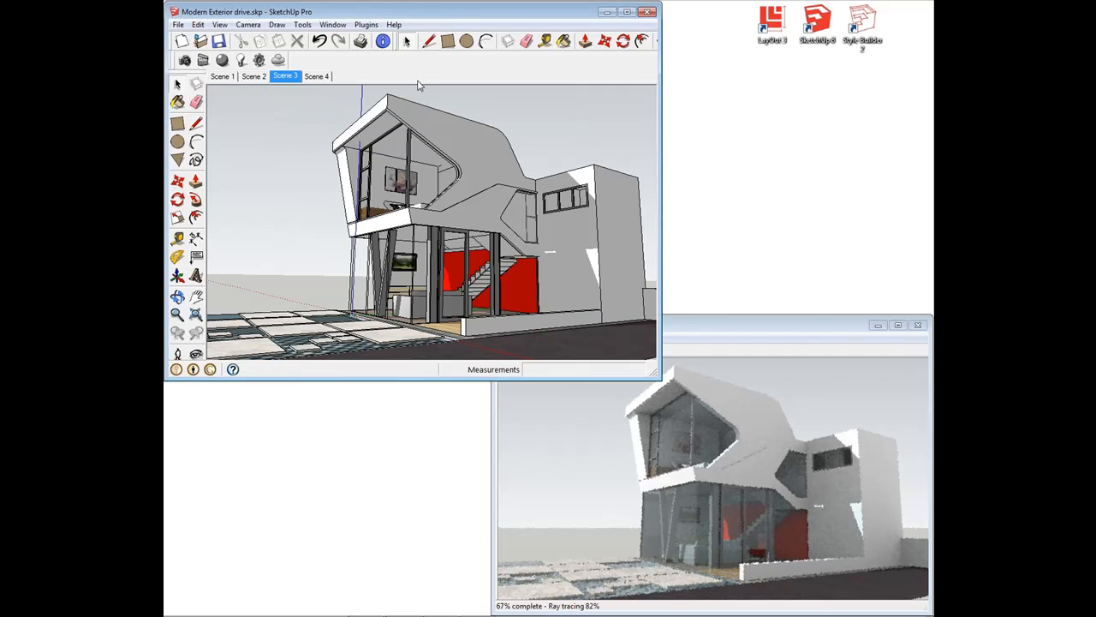
click(730, 328)
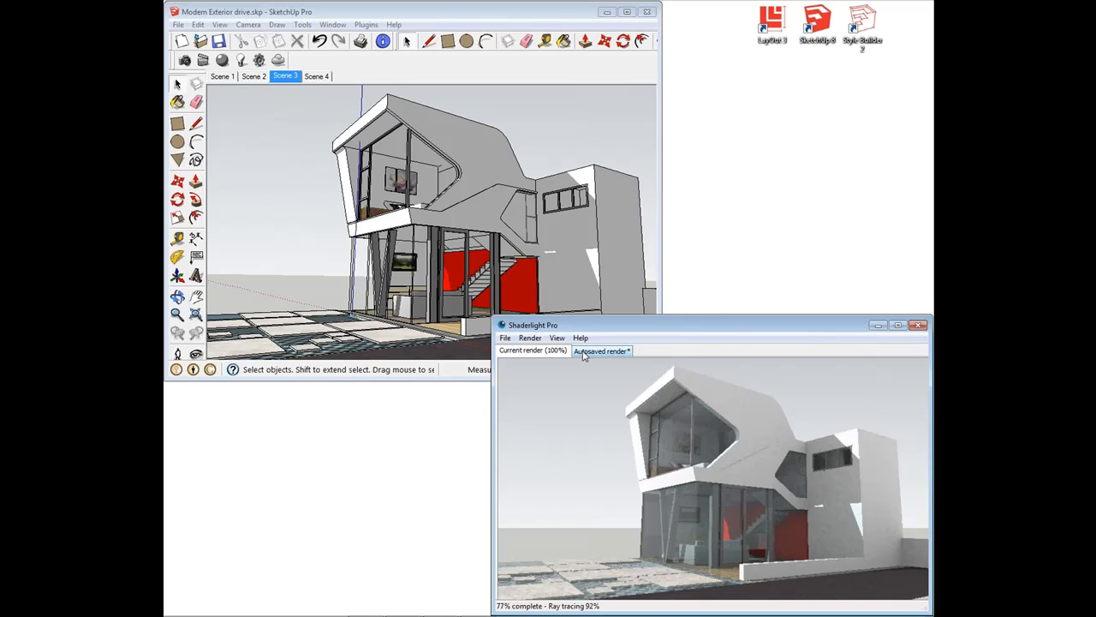
click(562, 340)
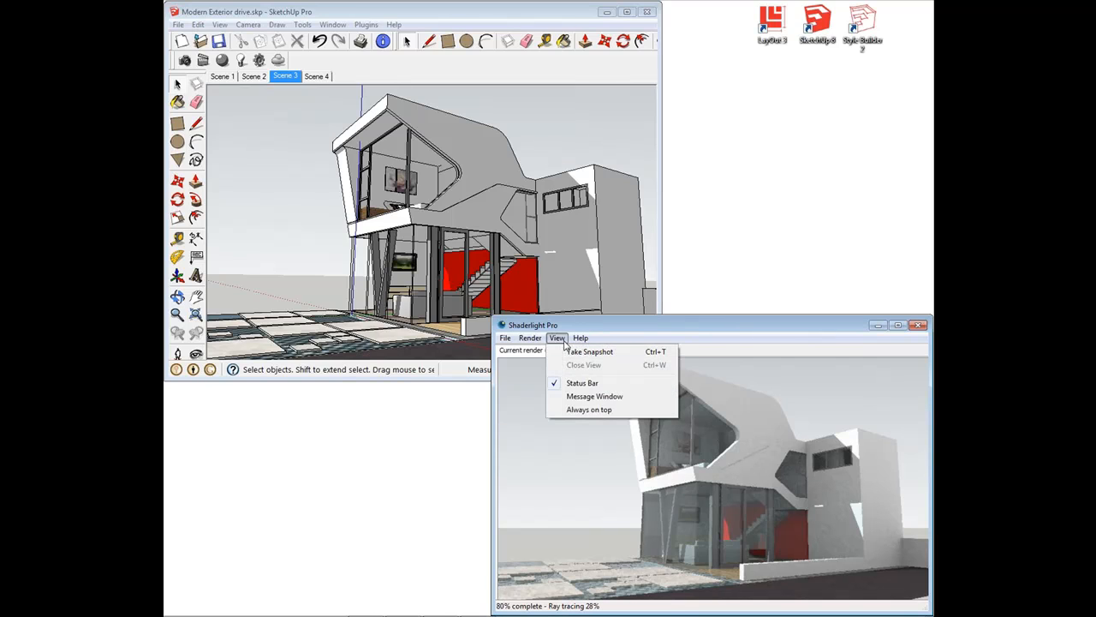
click(602, 410)
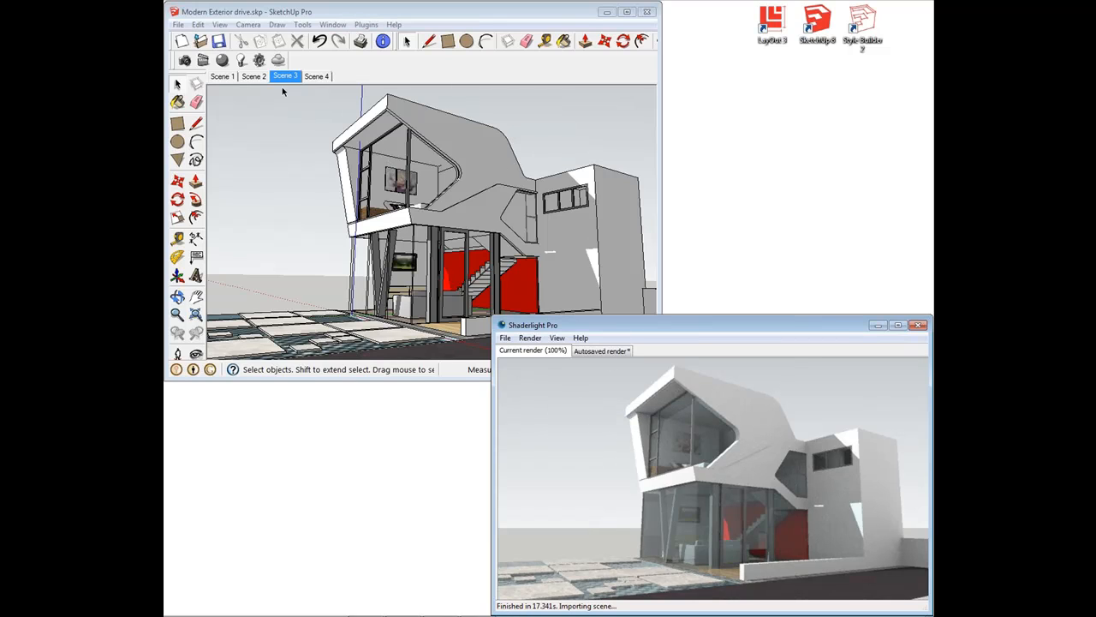
Examine how the live render follows the model view around the house's exterior, pool and glazed ground floor
middle_drag(341, 154, 377, 182)
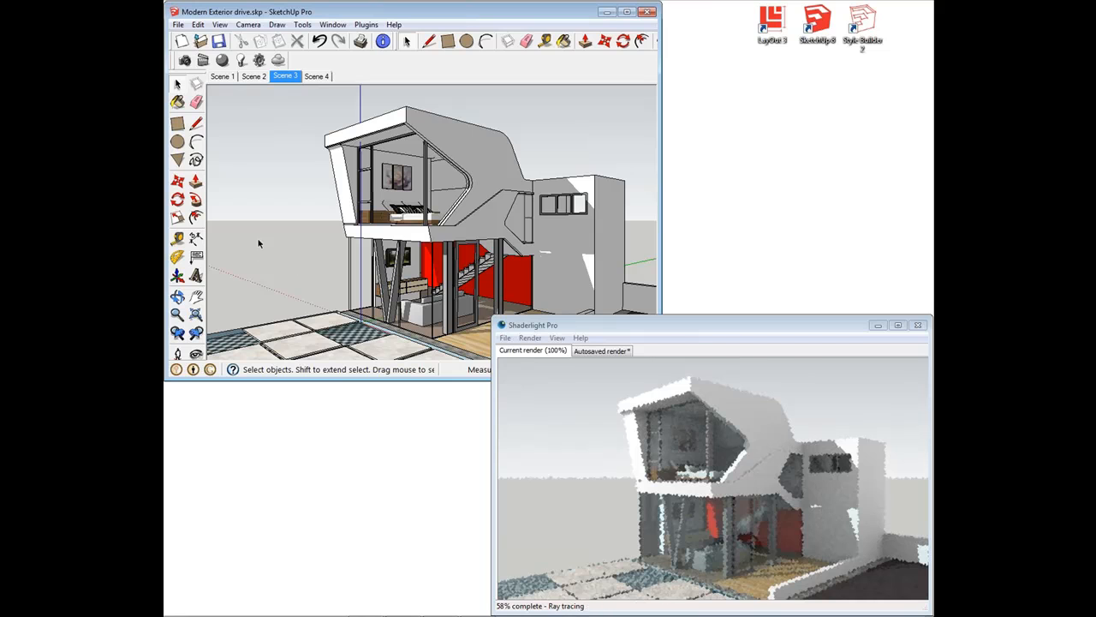
middle_drag(411, 288, 414, 317)
scroll(415, 322, up, 3)
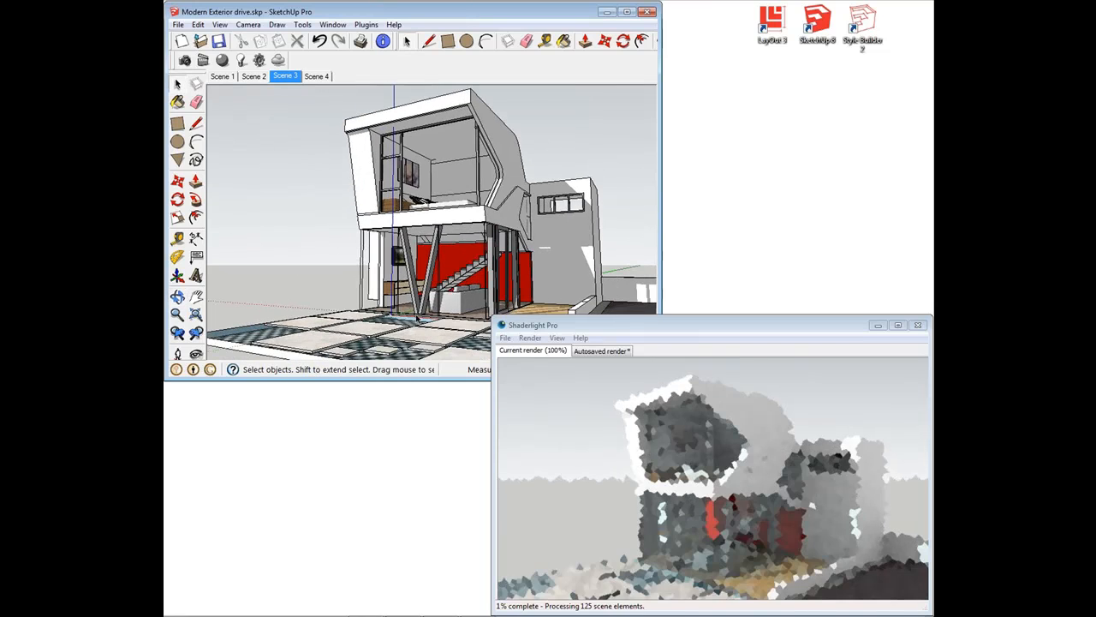
scroll(415, 322, up, 6)
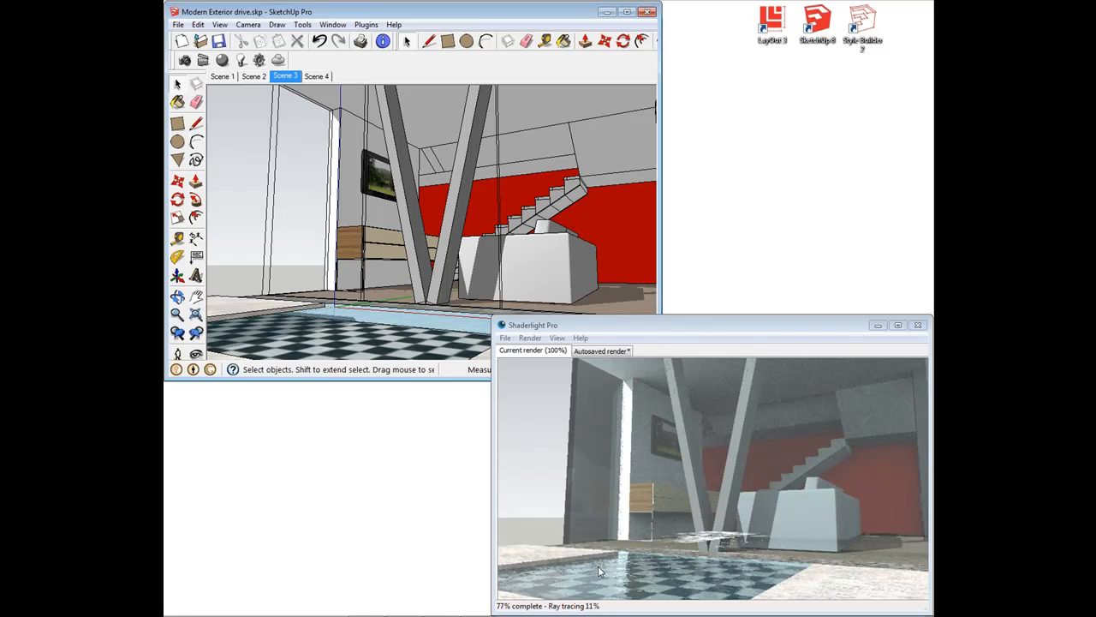
middle_drag(504, 189, 469, 219)
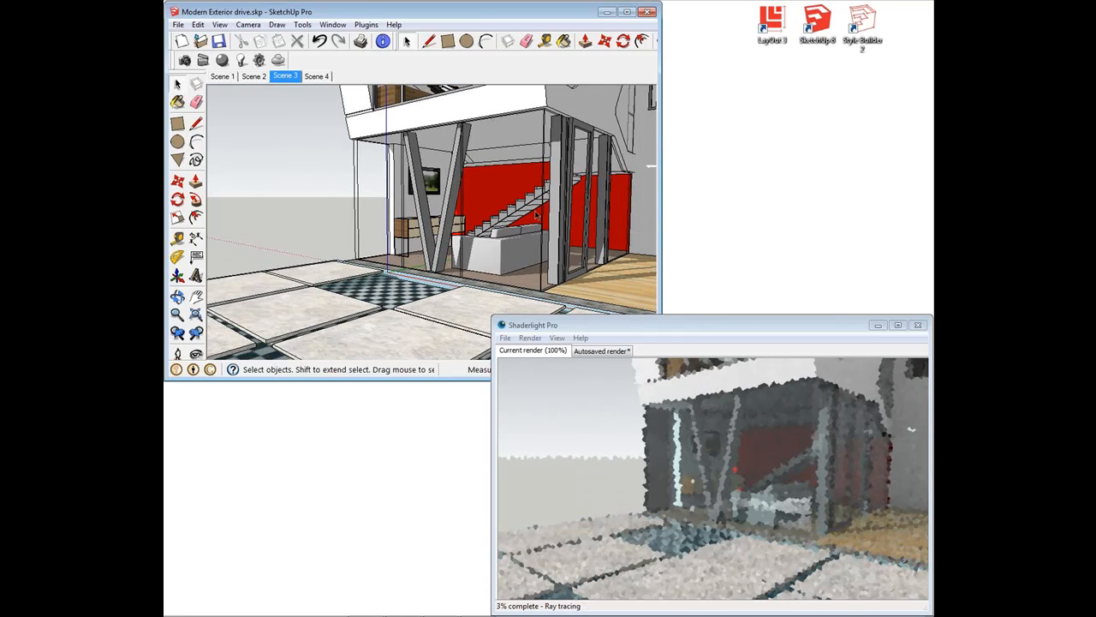
mouse_move(536, 205)
middle_down()
mouse_move(524, 202)
mouse_move(537, 200)
middle_up()
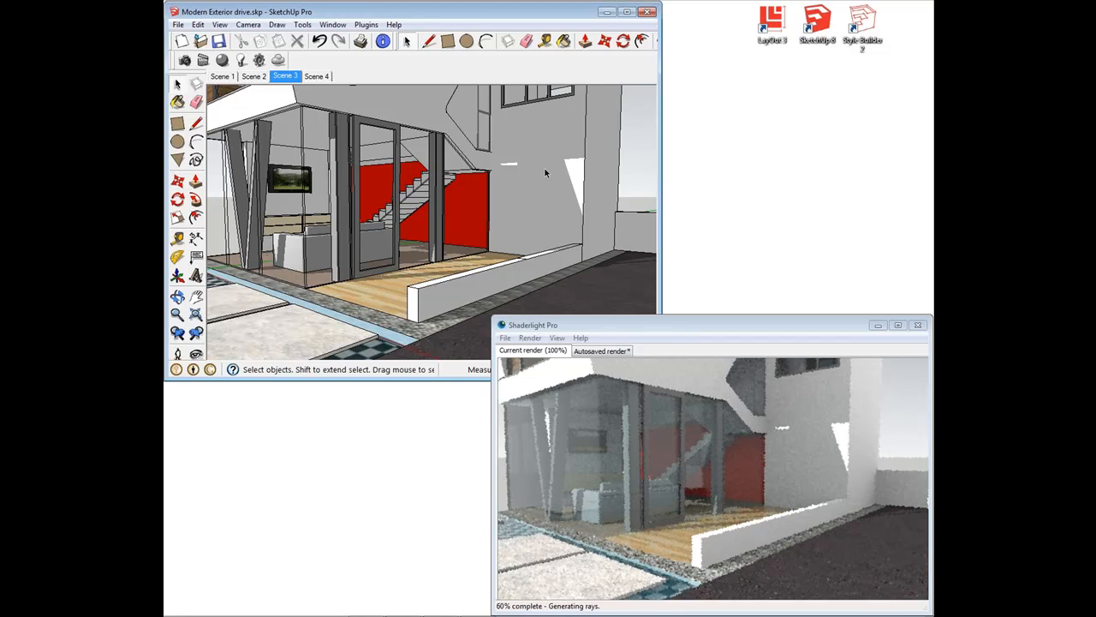
Push/Pull the top face of the low terrace wall's section nearest the house upward to form a taller wall
scroll(560, 214, up, 5)
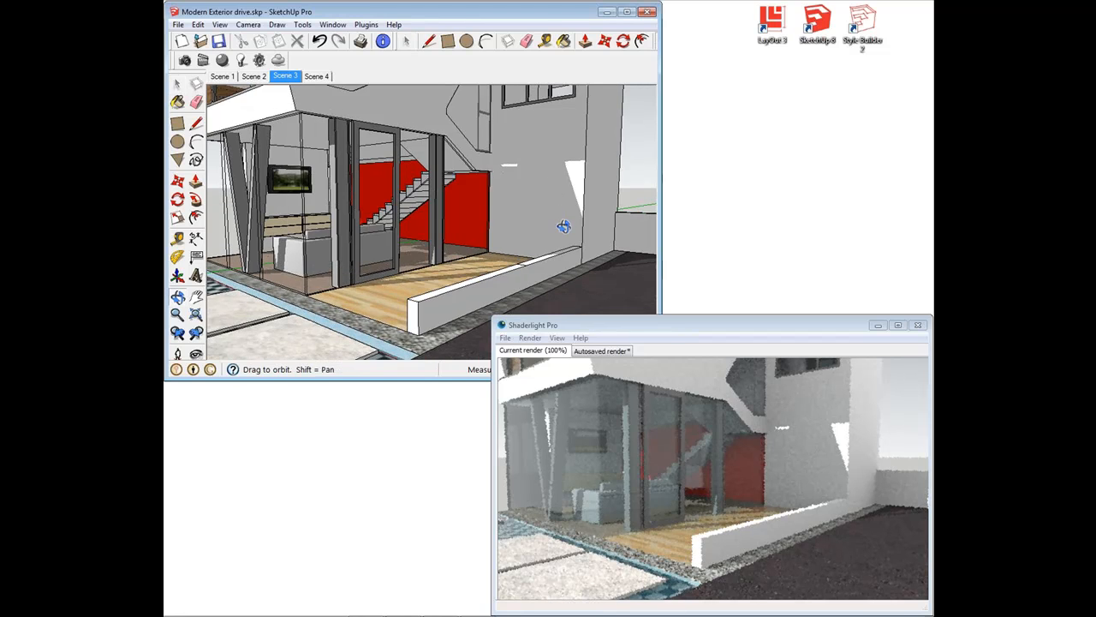
scroll(578, 266, up, 2)
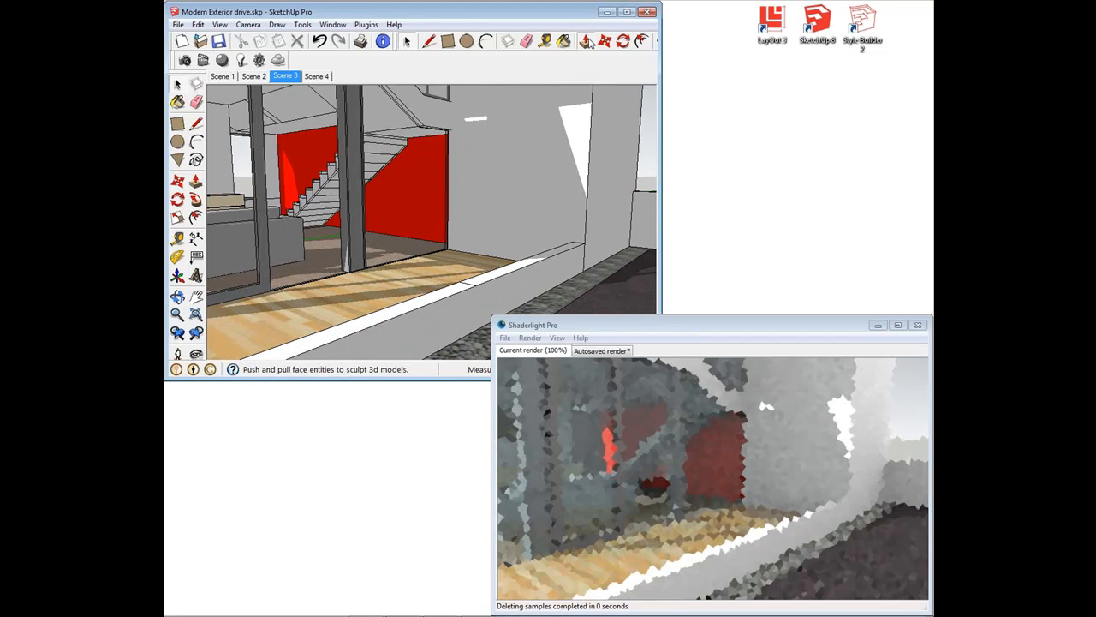
key(p)
drag(553, 260, 550, 179)
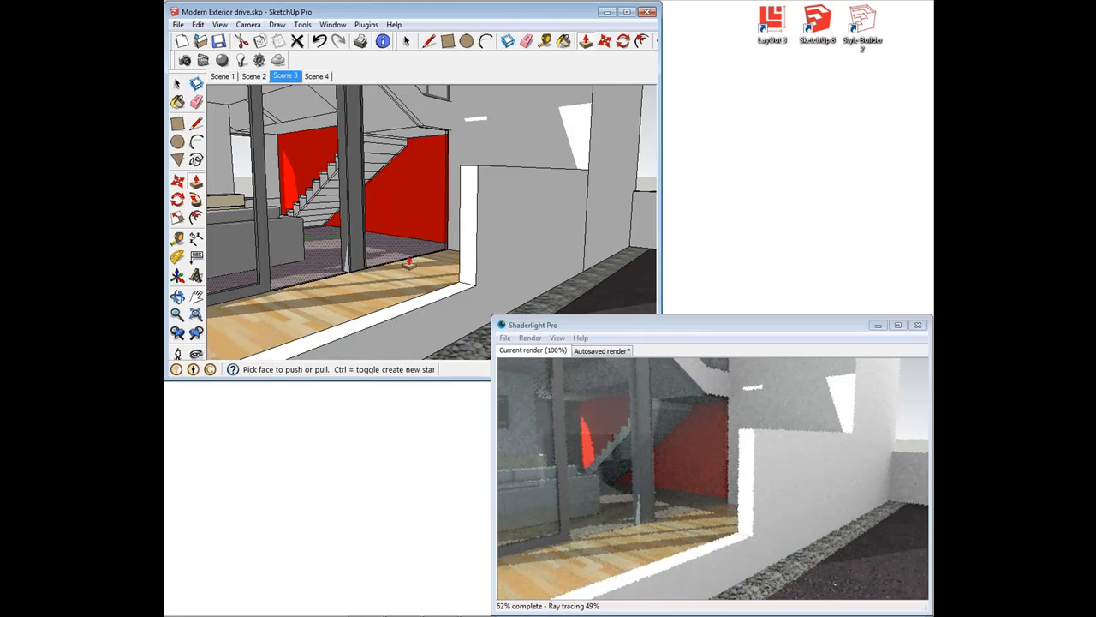
Inspect the raised terrace wall from other angles and restore the Scene 3 view
middle_drag(409, 263, 425, 255)
scroll(425, 256, down, 10)
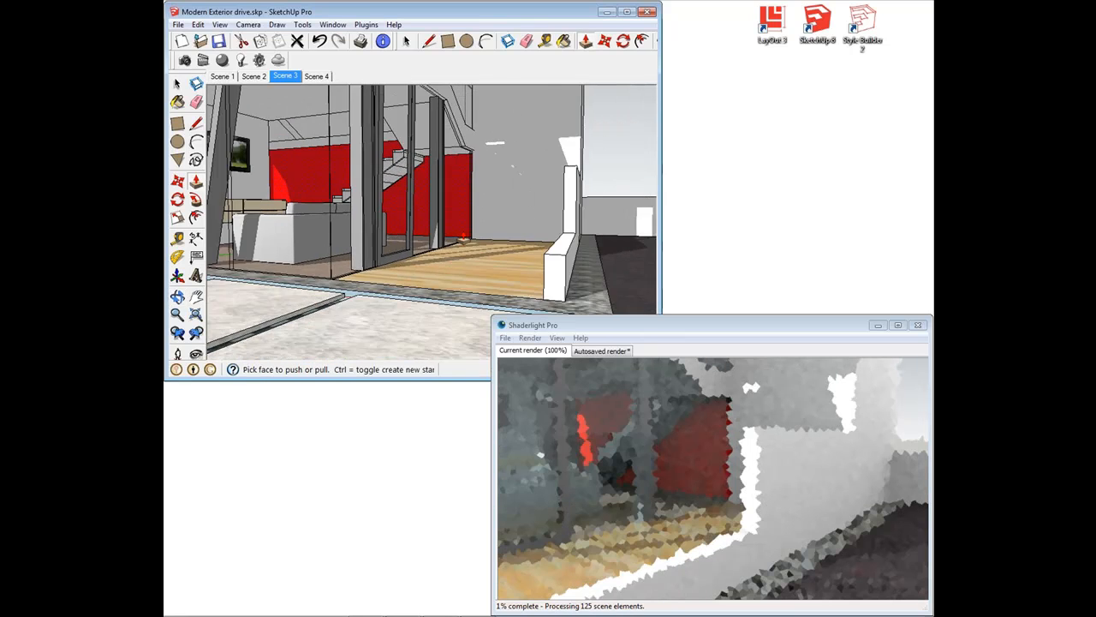
mouse_move(463, 139)
middle_down()
mouse_move(457, 195)
mouse_move(437, 209)
middle_up()
key(p)
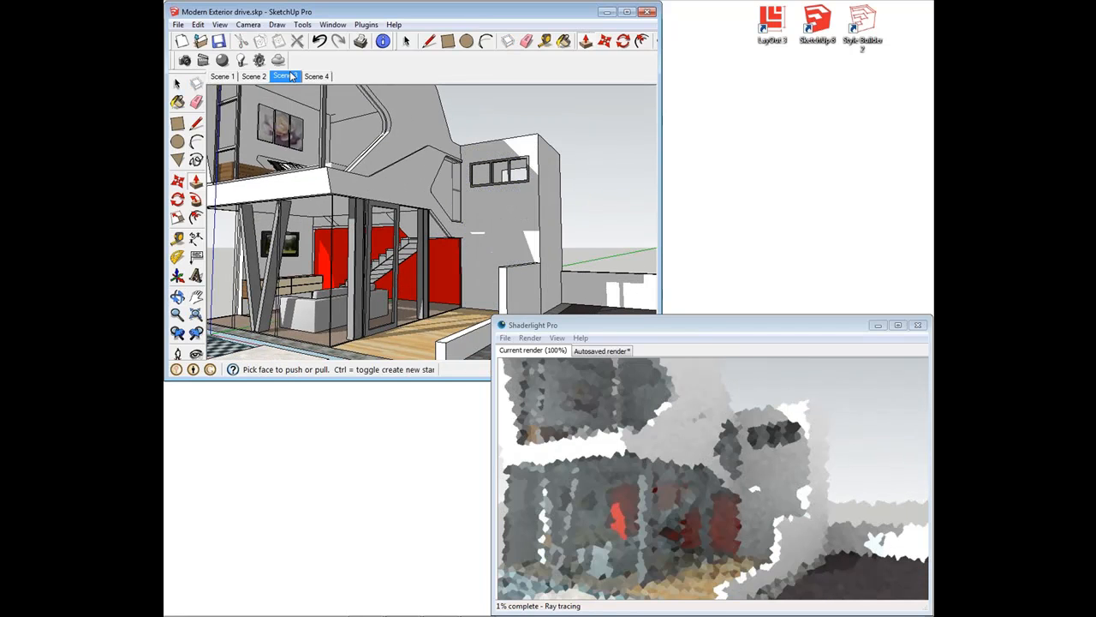
click(290, 76)
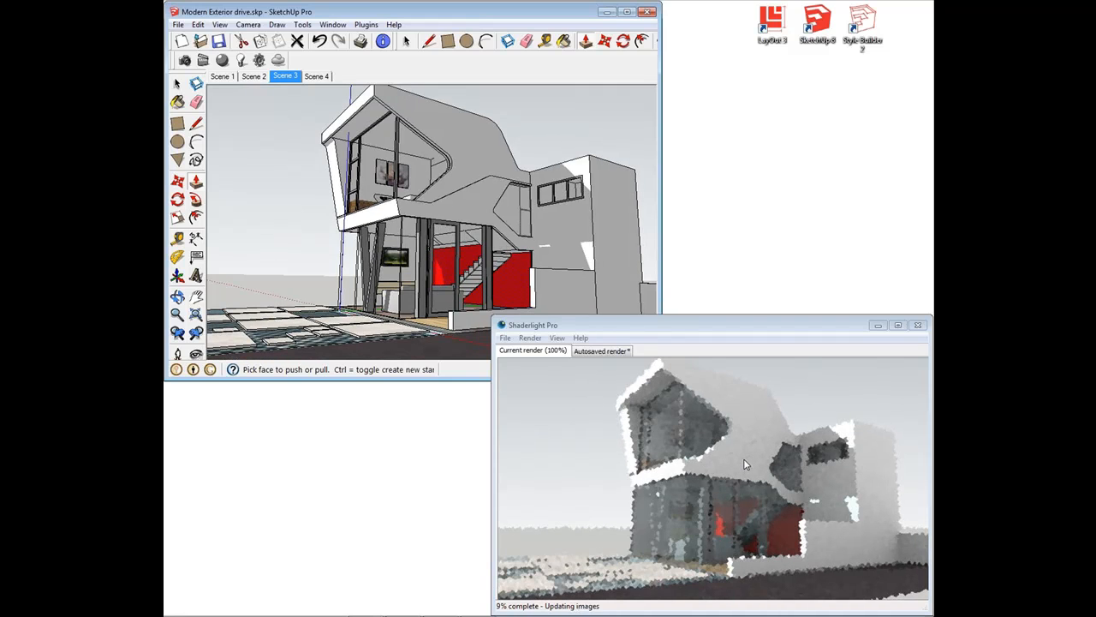
Inspect the glazed facade and raised wall in the rendered image at closer magnification, ending at 110%
scroll(742, 470, up, 1)
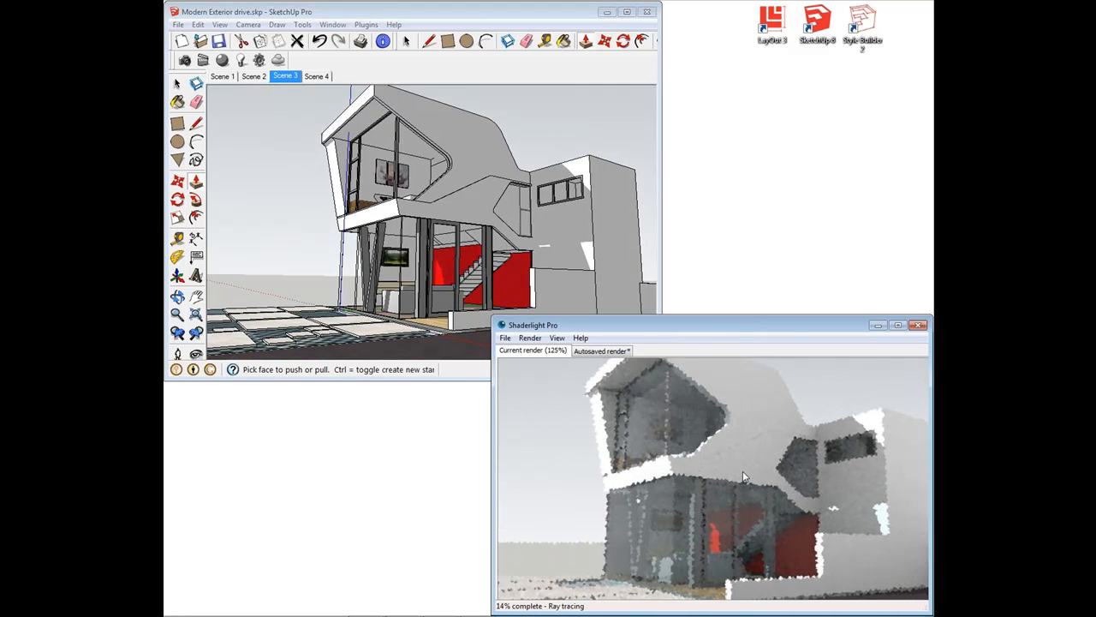
scroll(742, 476, up, 1)
drag(742, 470, 695, 440)
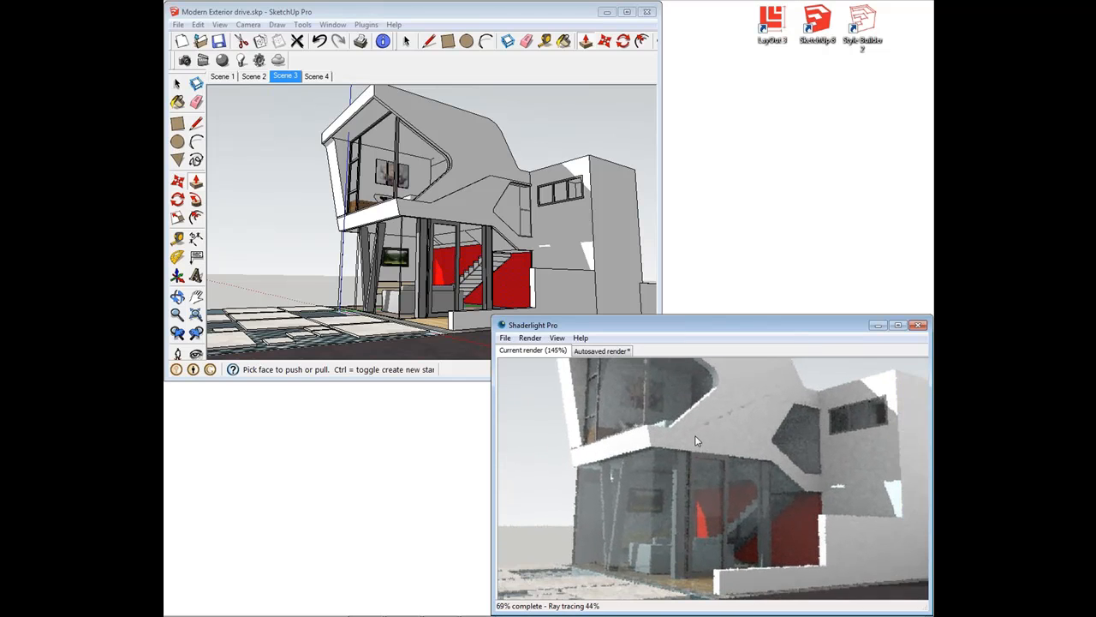
scroll(696, 440, down, 2)
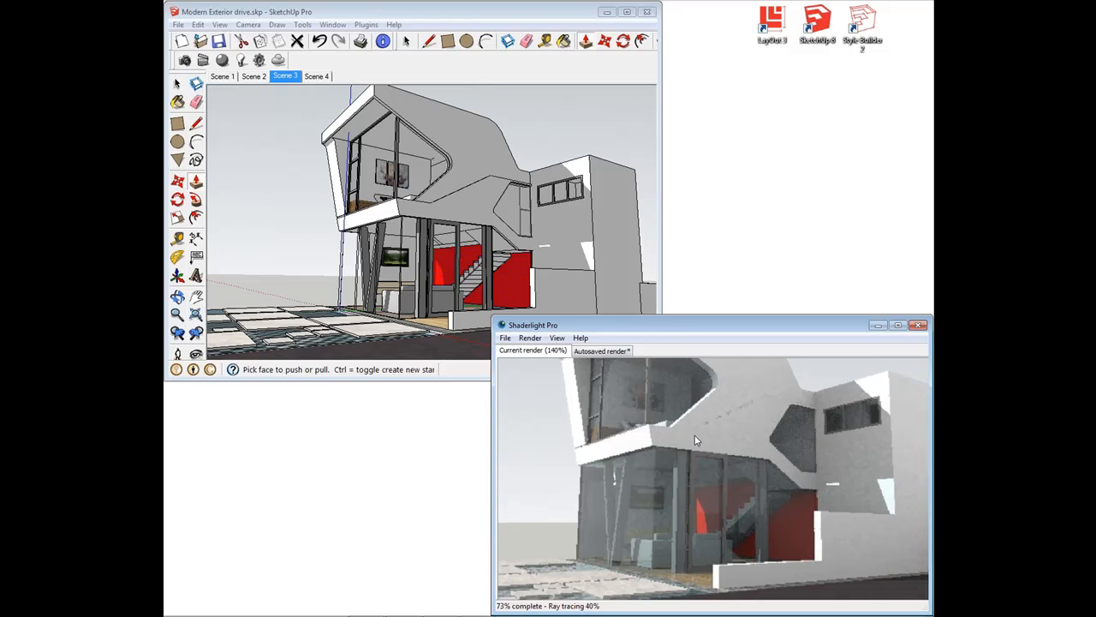
drag(696, 424, 701, 453)
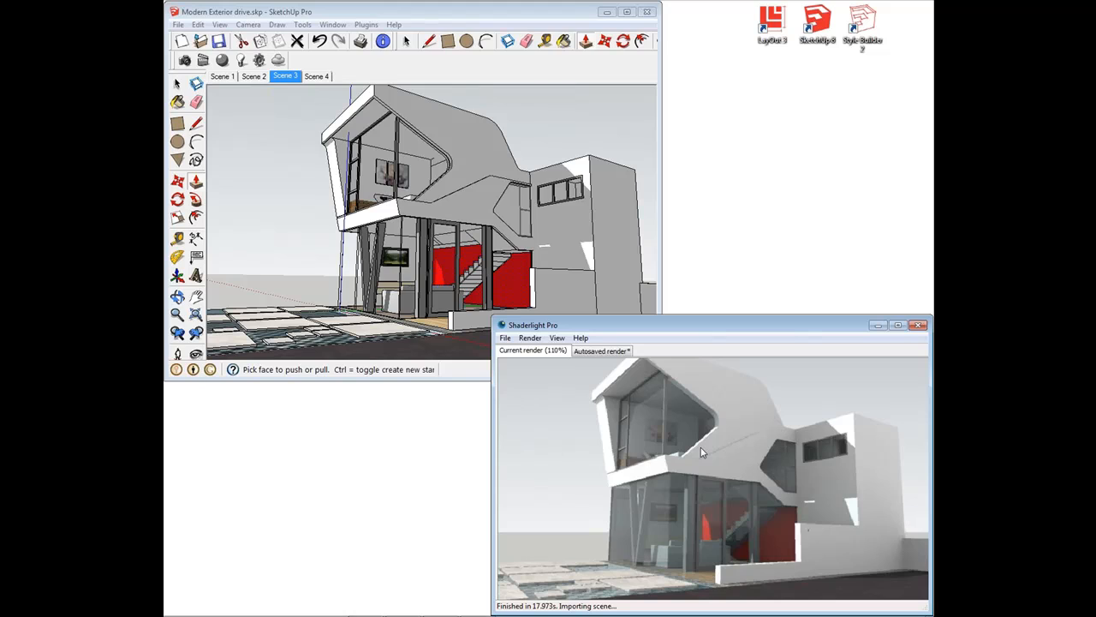
Take a snapshot of the finished render, view it, and return to the current render
click(557, 338)
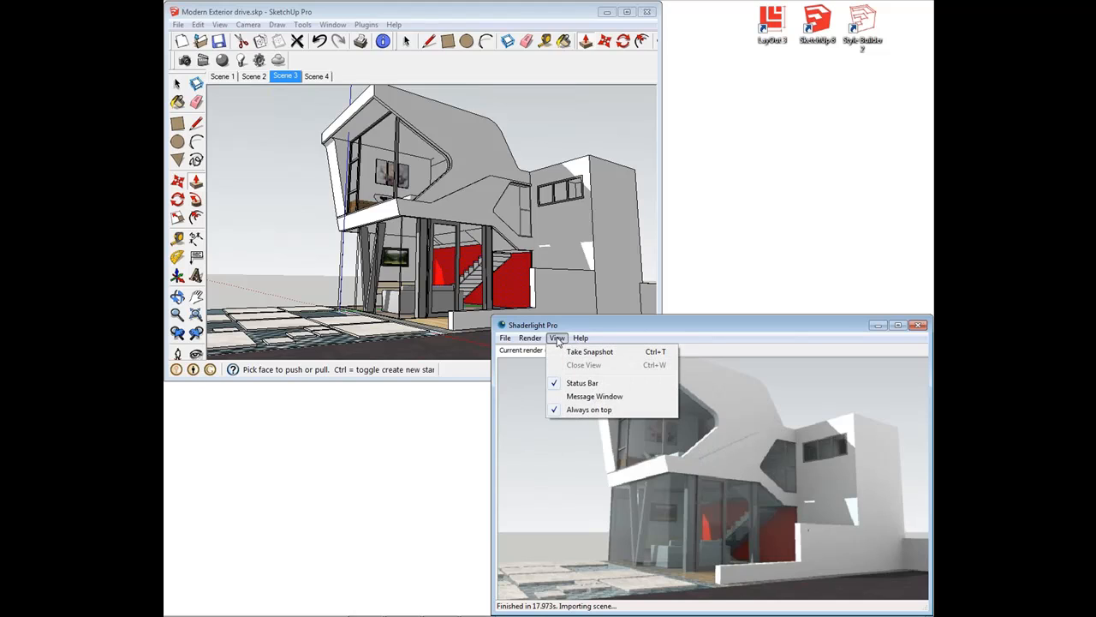
click(593, 352)
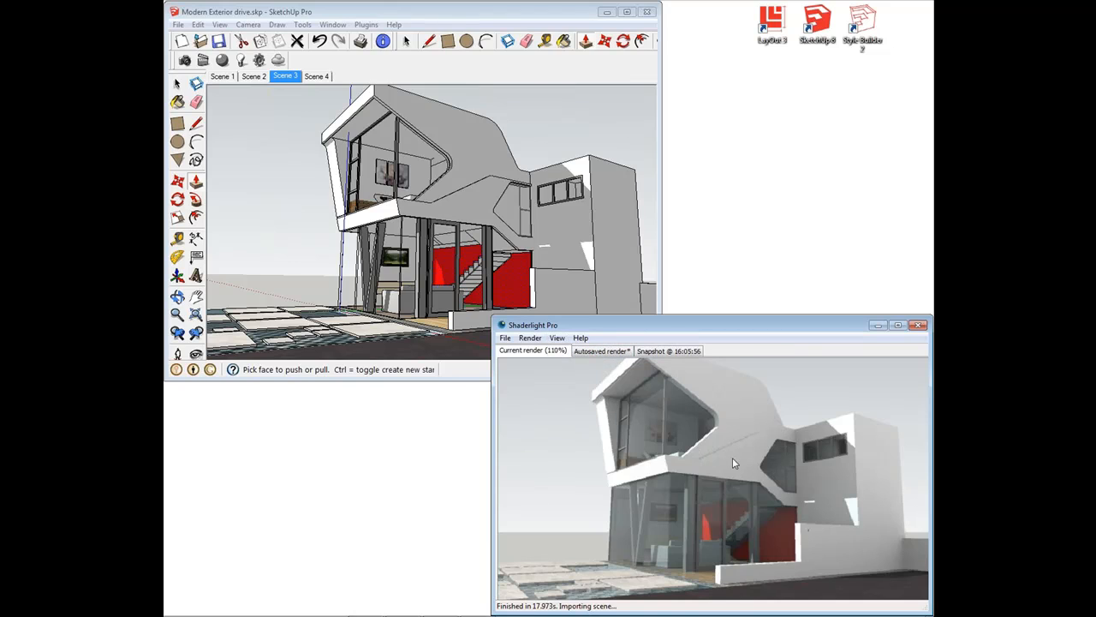
click(681, 352)
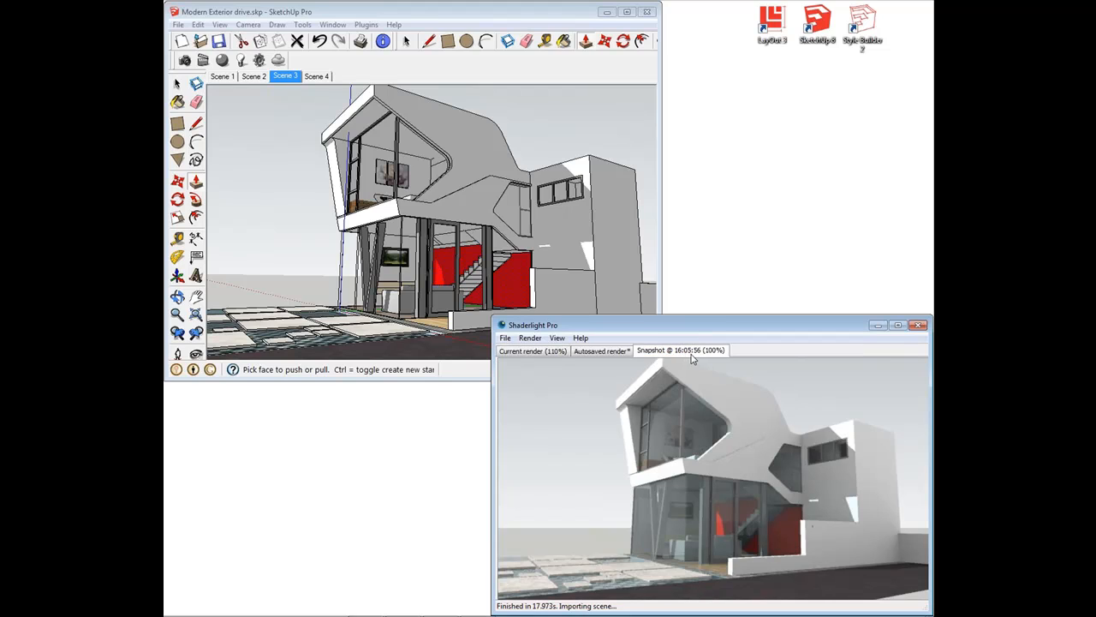
click(552, 353)
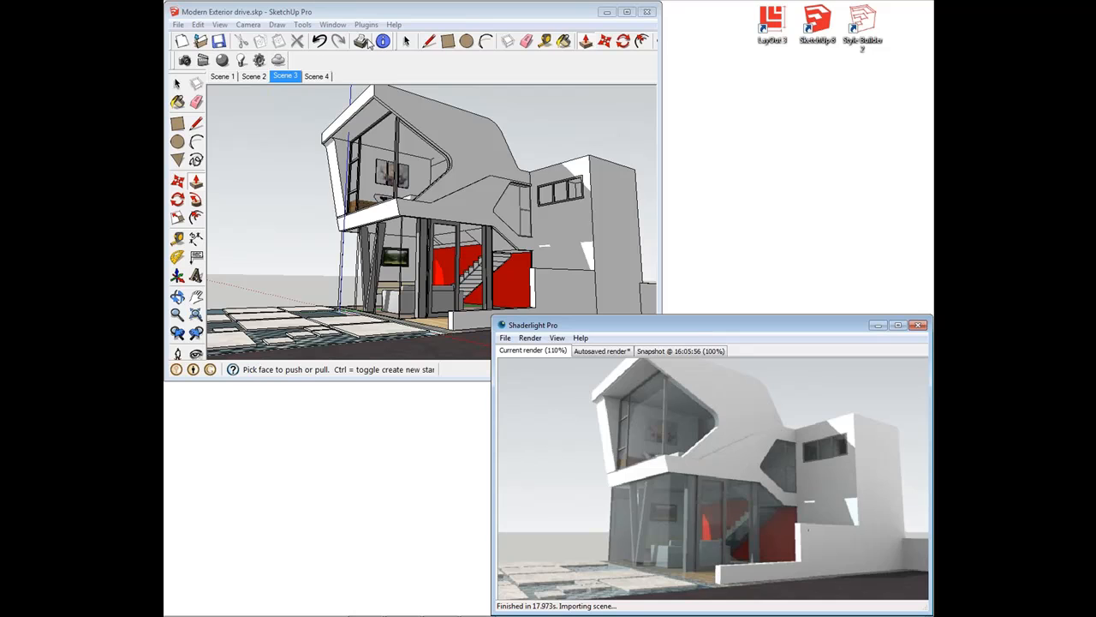
Open the in-model red material Color_A01 for editing and change its color to bright green
click(563, 41)
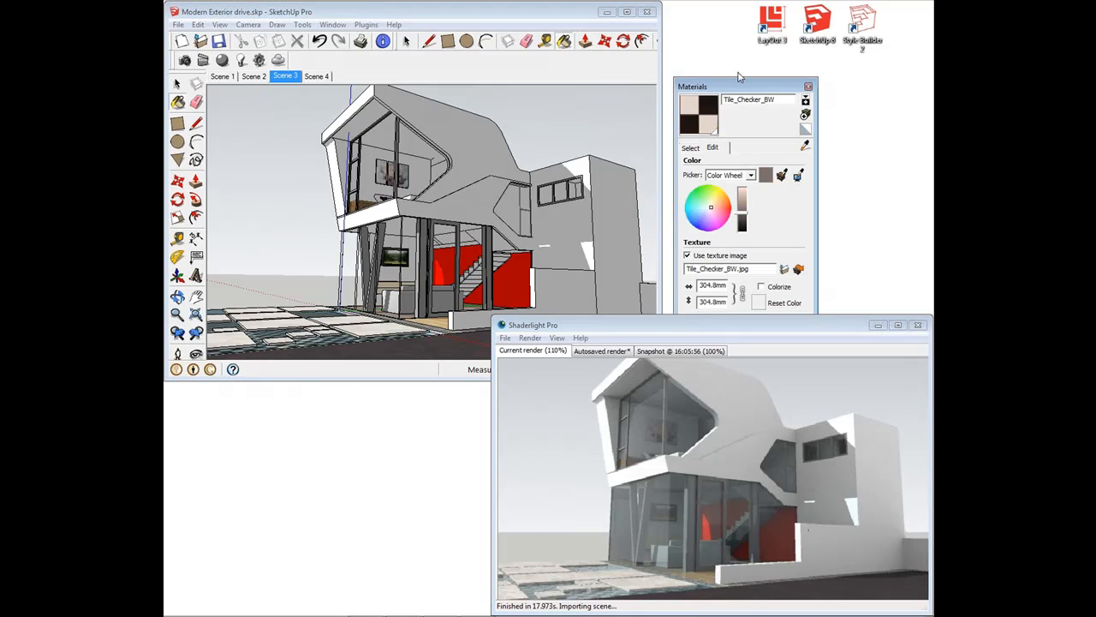
drag(748, 89, 334, 85)
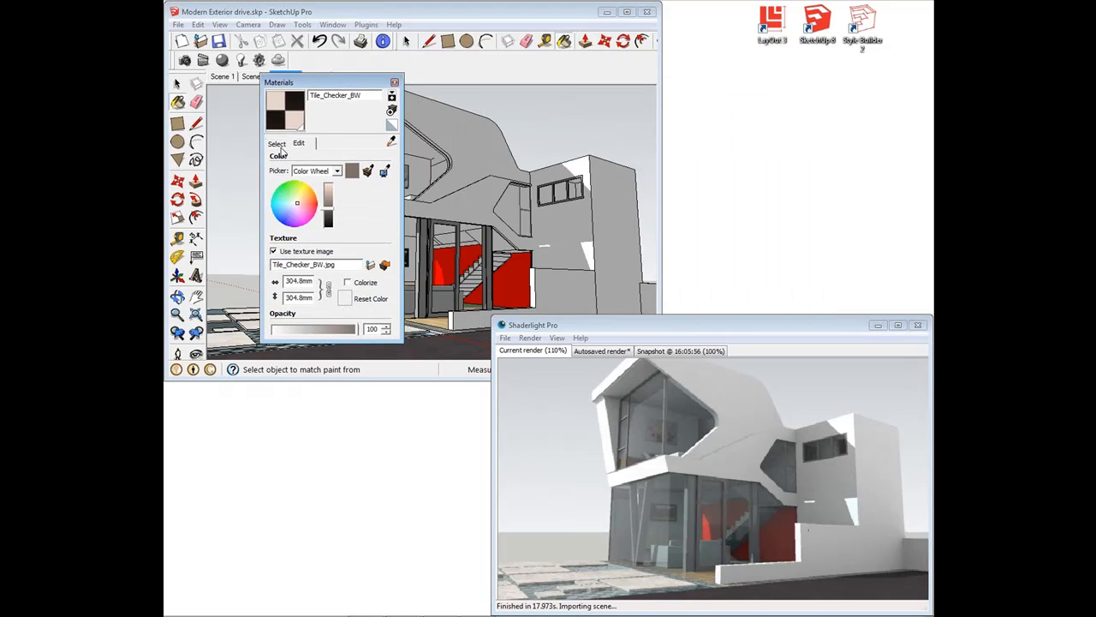
click(277, 144)
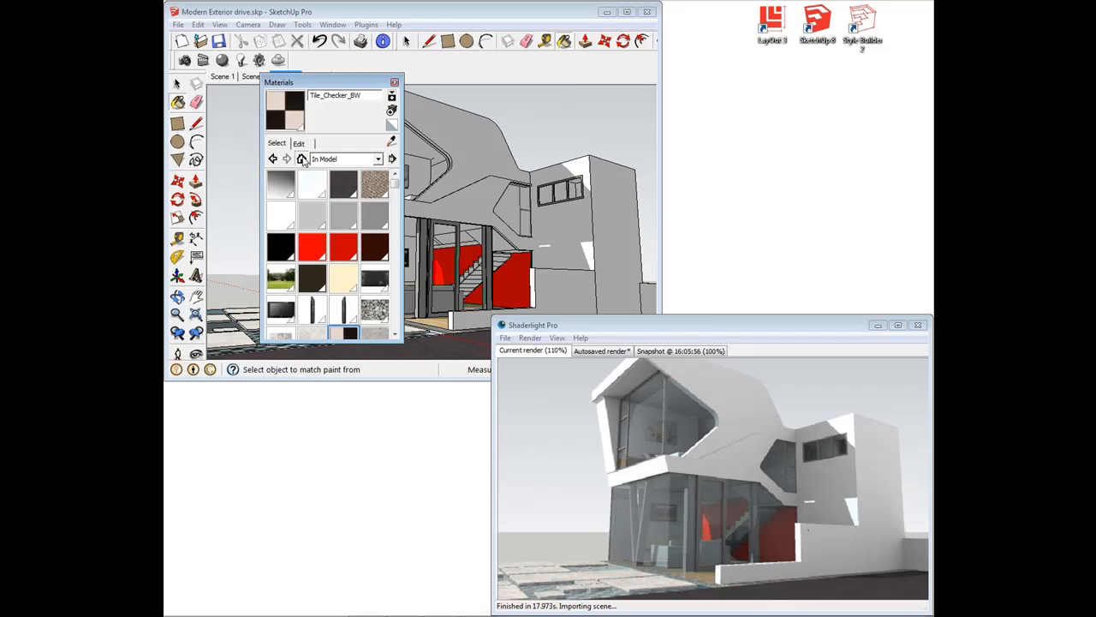
double_click(312, 246)
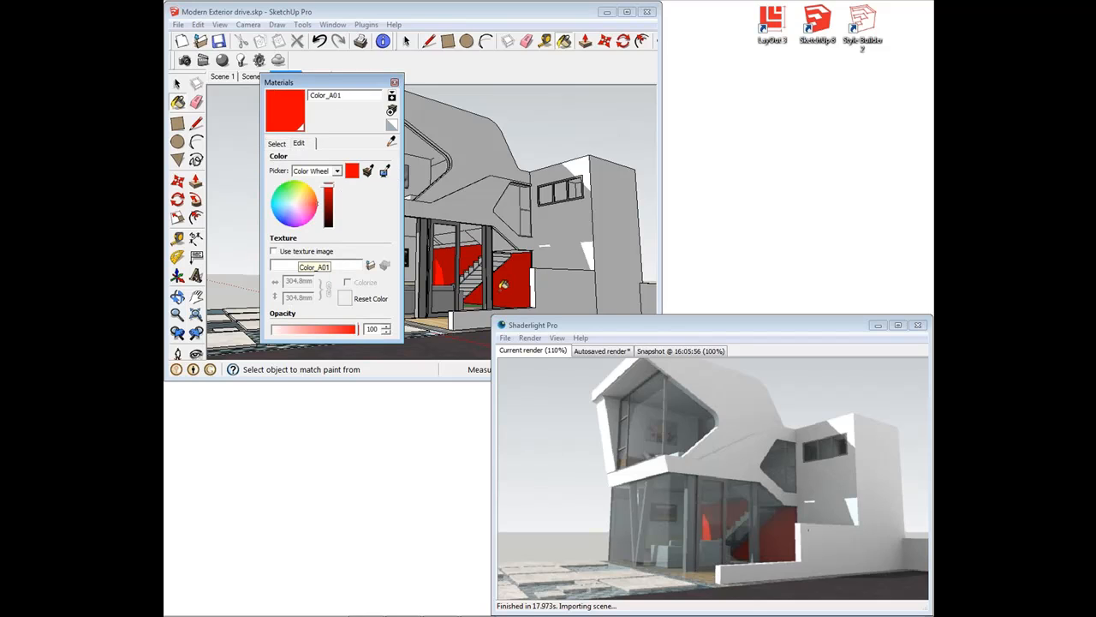
click(283, 192)
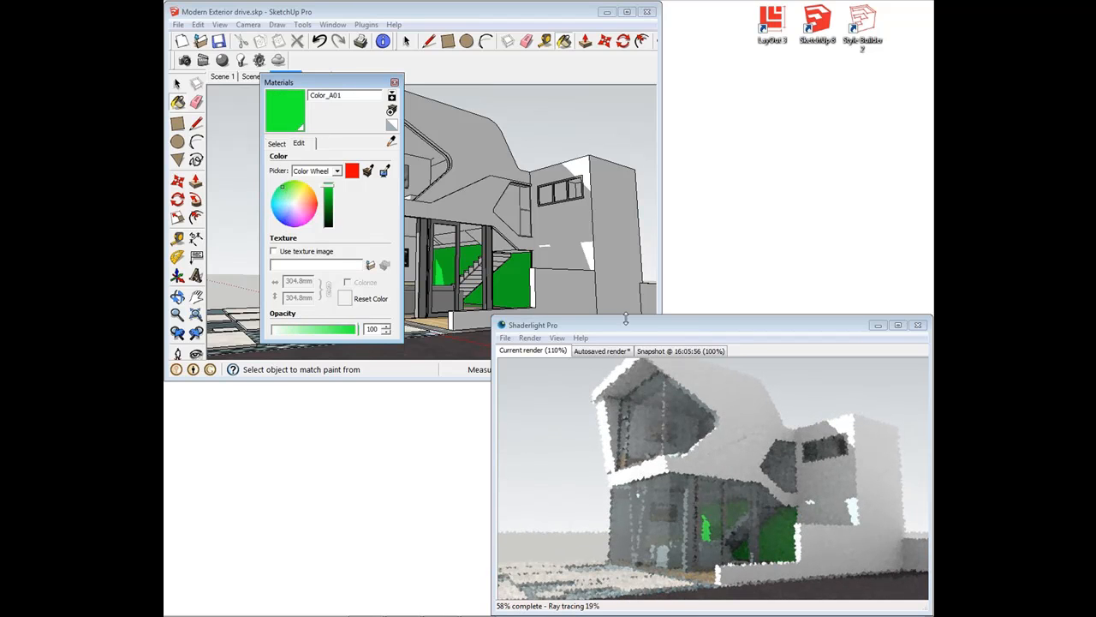
Compare the saved snapshot with the current render of the green interior wall
click(690, 354)
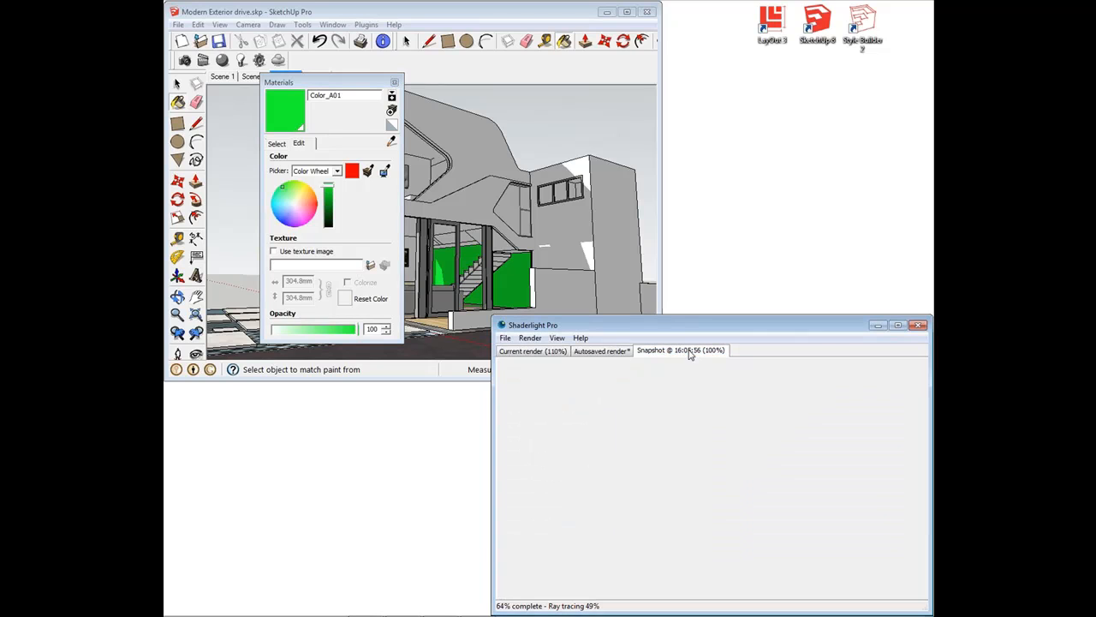
click(539, 352)
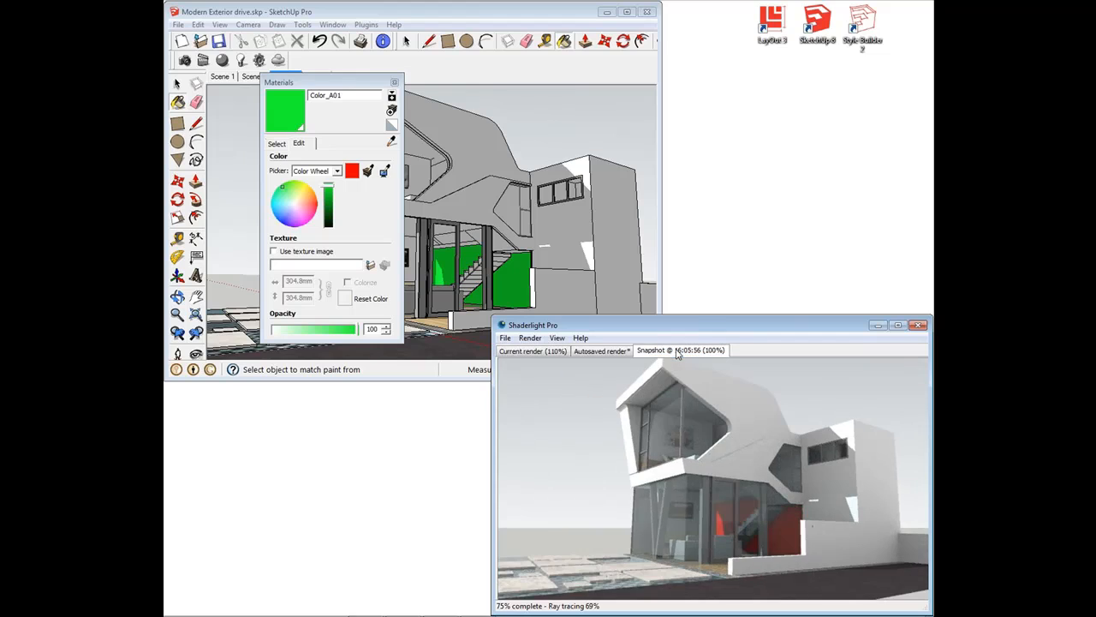
click(554, 353)
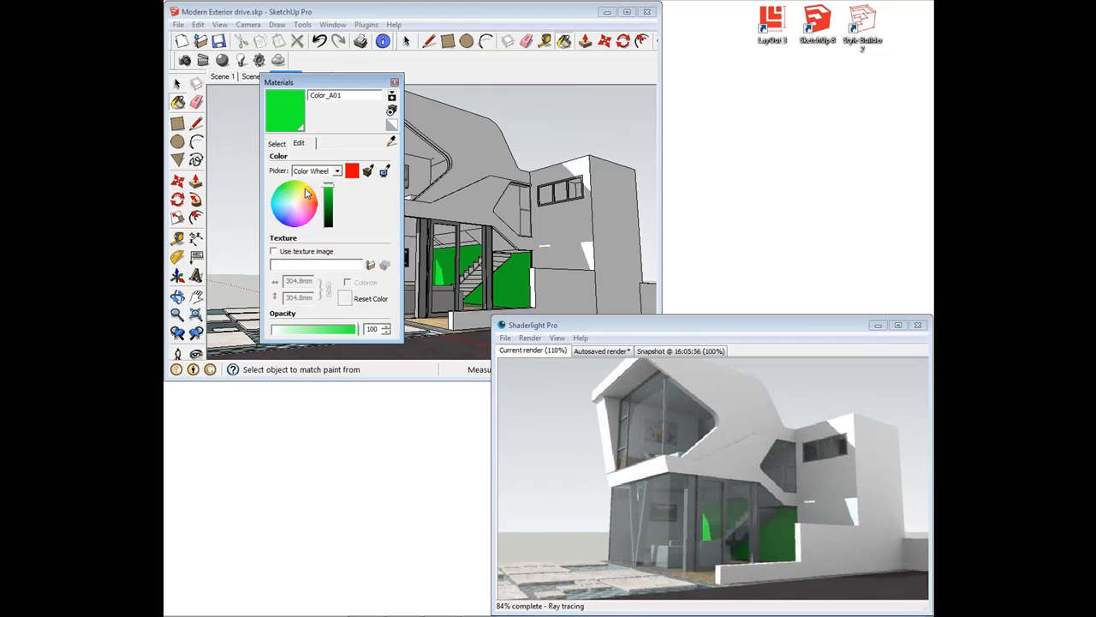
Change the Color_A01 material's color from the color wheel to yellow
click(303, 188)
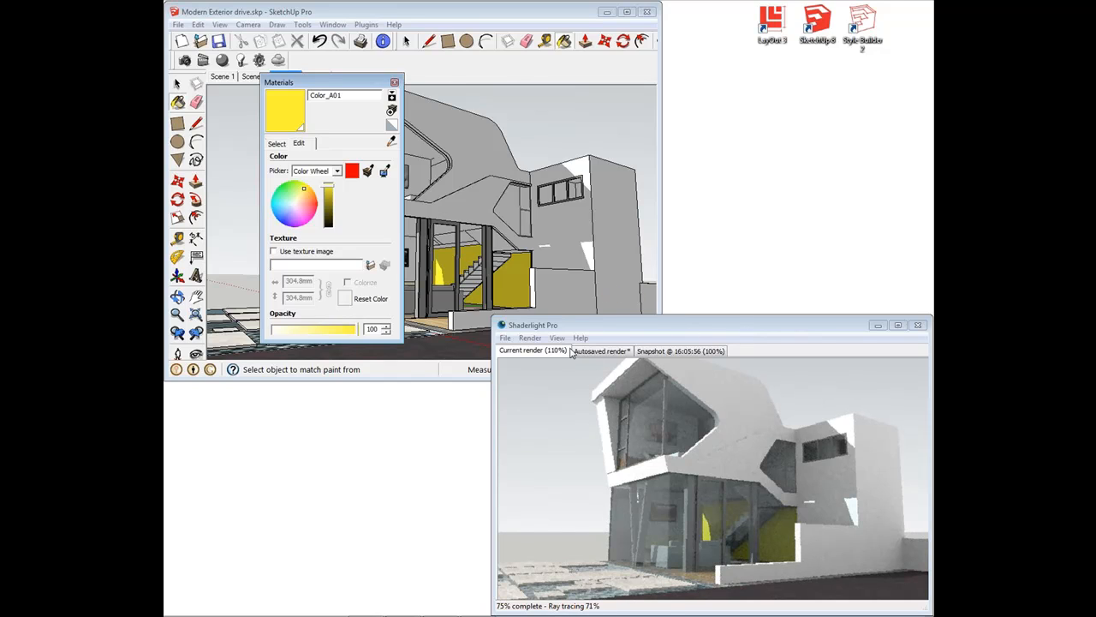
Review the image file formats offered for saving the current render, closing the save dialog without saving
click(505, 338)
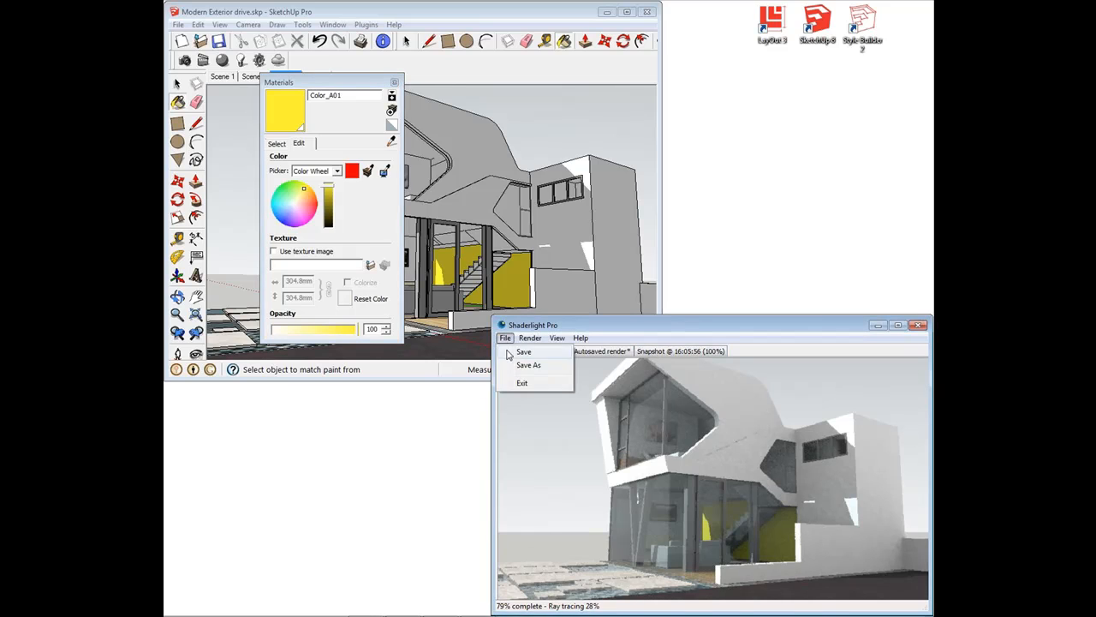
click(535, 366)
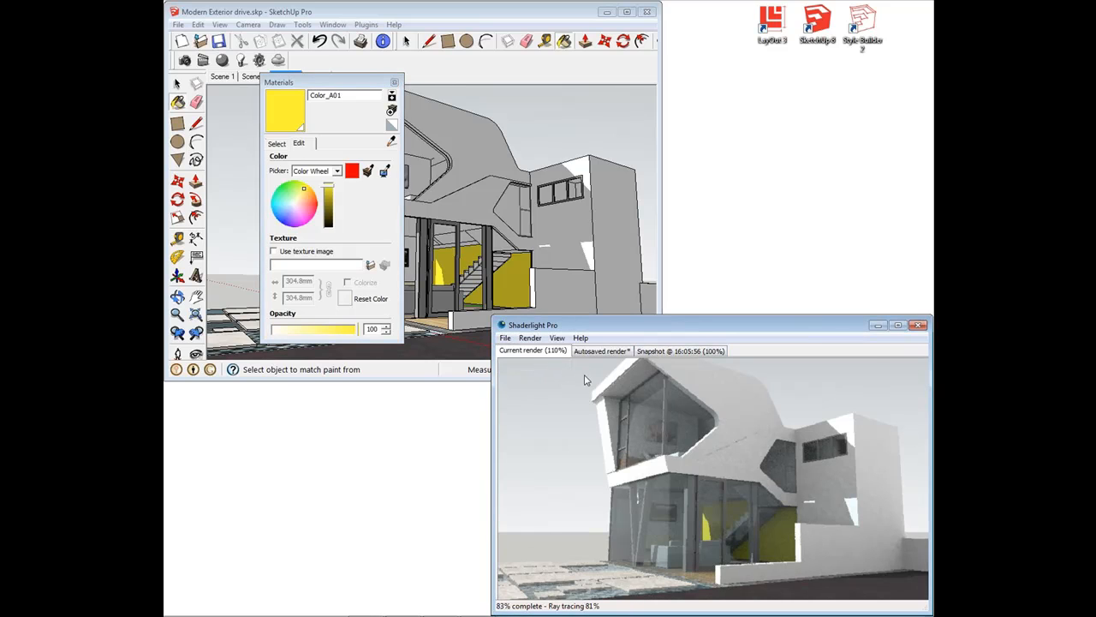
click(685, 550)
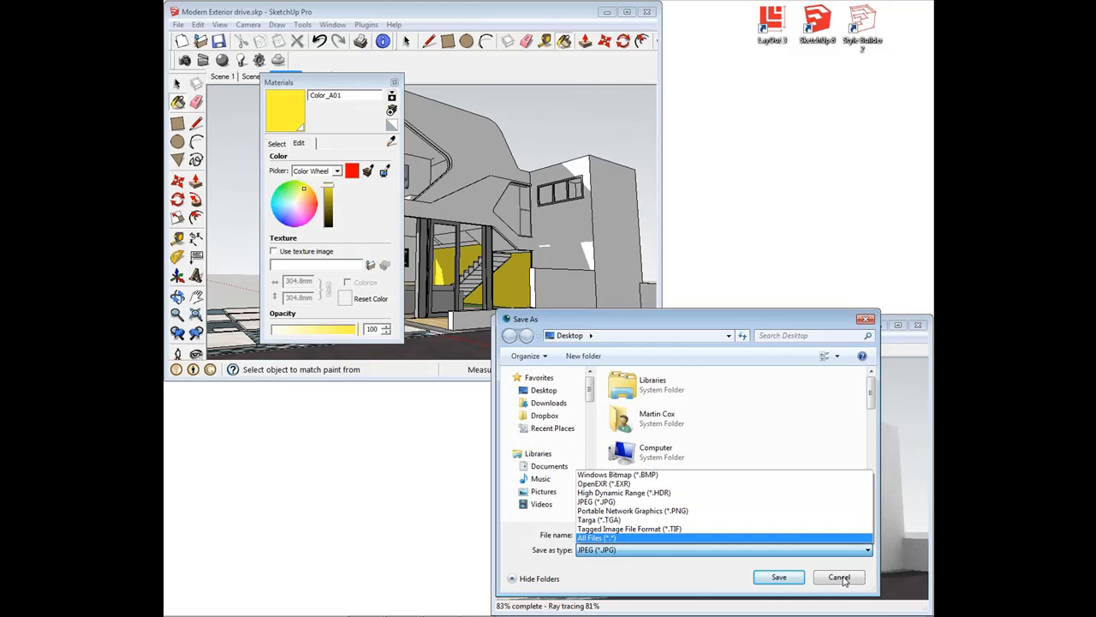
click(842, 580)
click(863, 581)
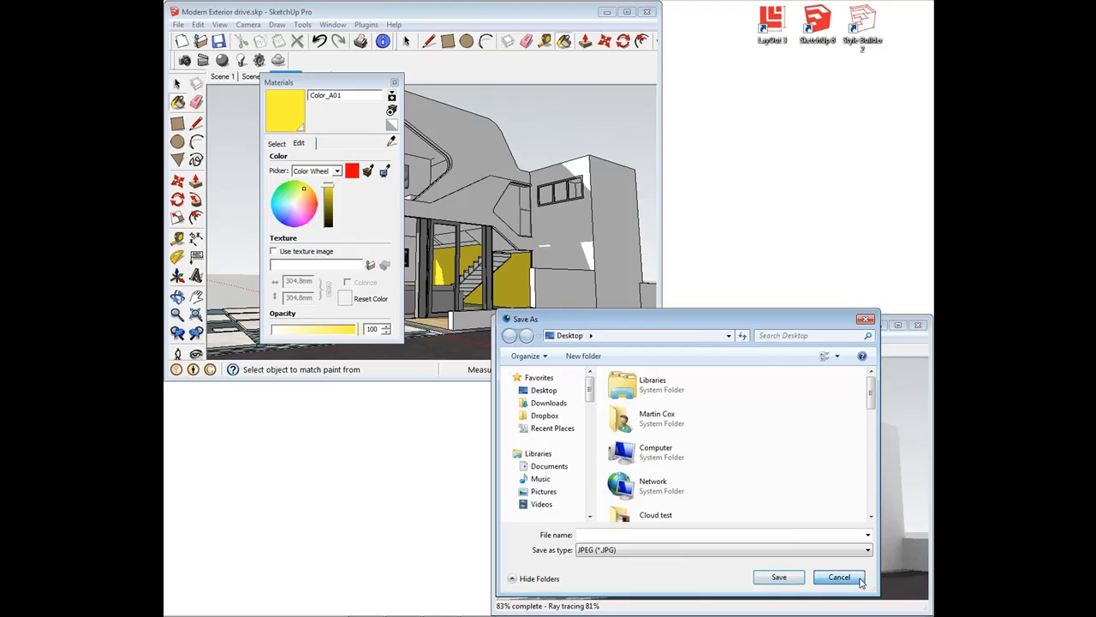
View the saved snapshot and its save options, and return to the current render
click(691, 350)
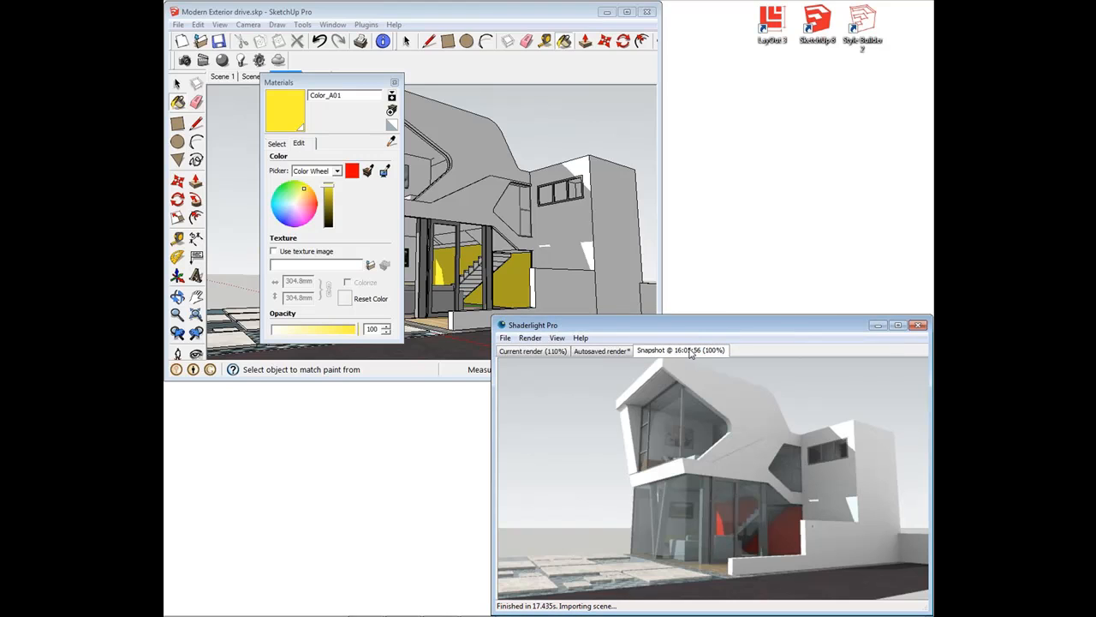
click(505, 339)
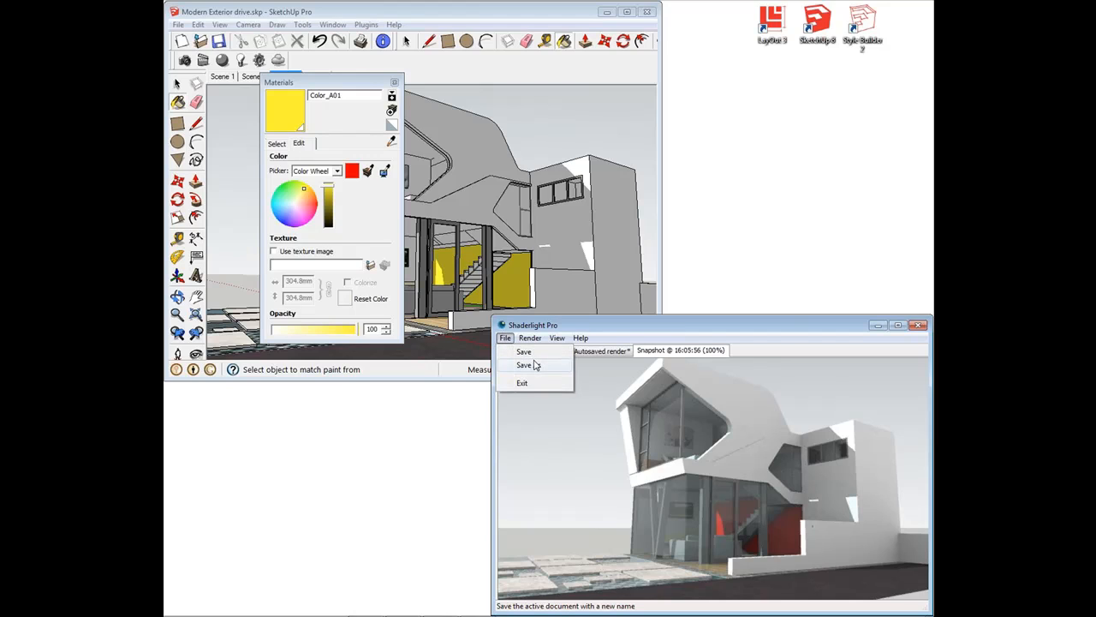
click(580, 337)
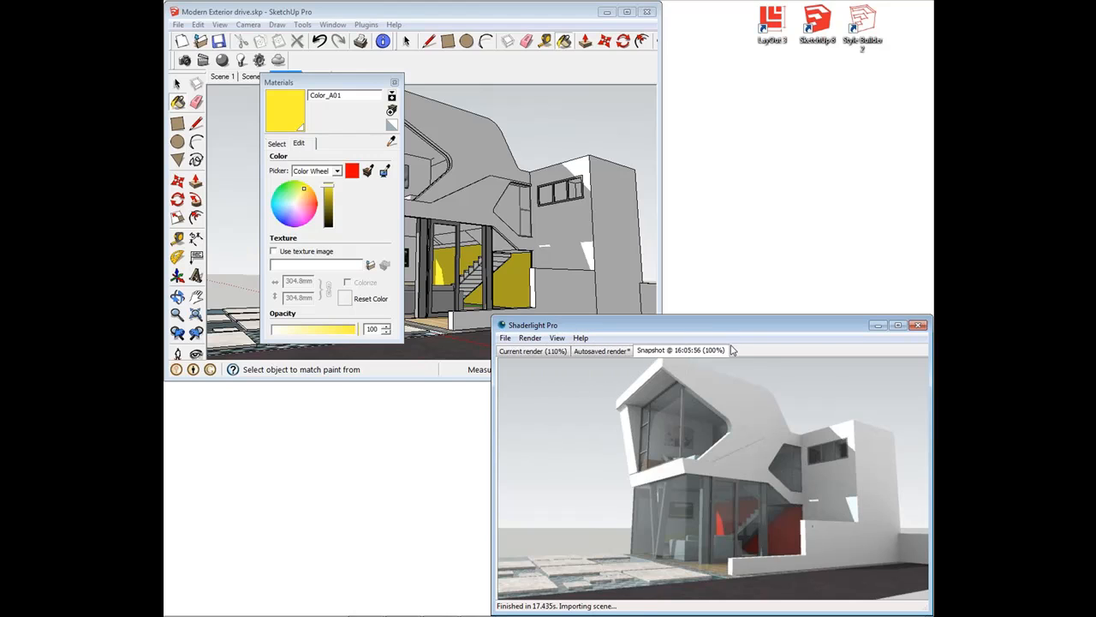
click(546, 353)
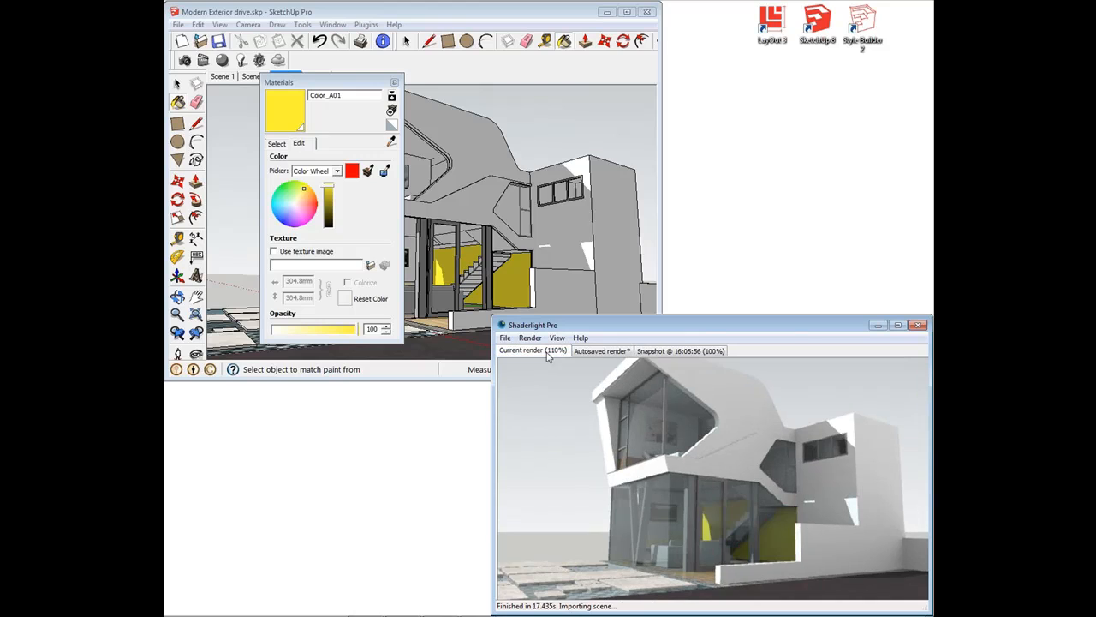
Set the Color_A01 material back to bright red and close the material editor
click(315, 212)
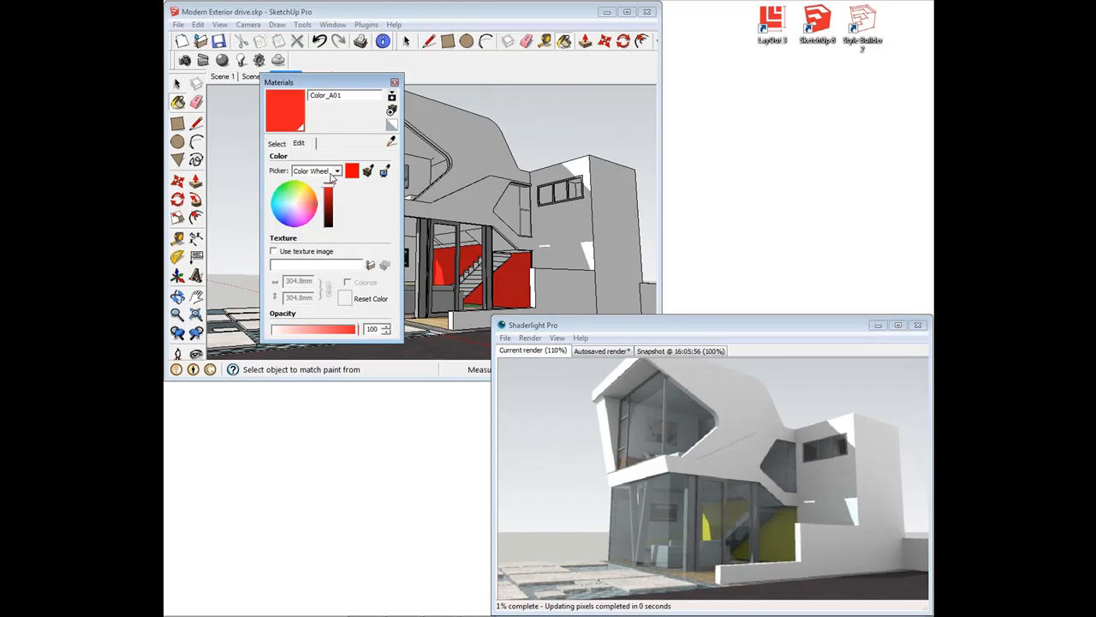
click(395, 84)
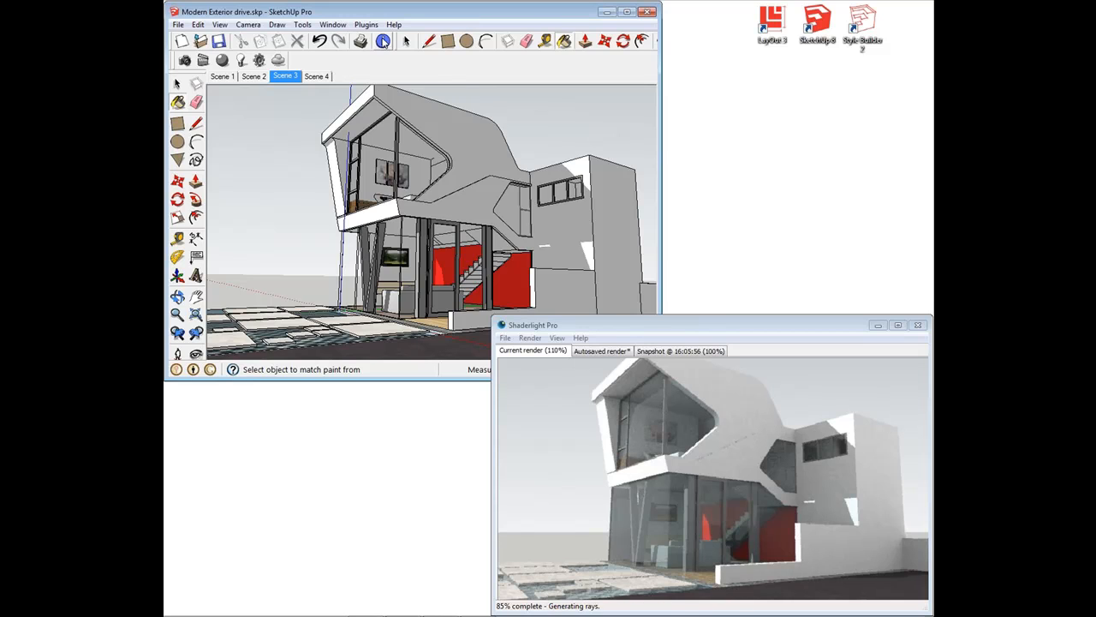
Open the shadow settings and try sun times of 10:25, 13:46 and 07:46, ending at 11:34
click(344, 25)
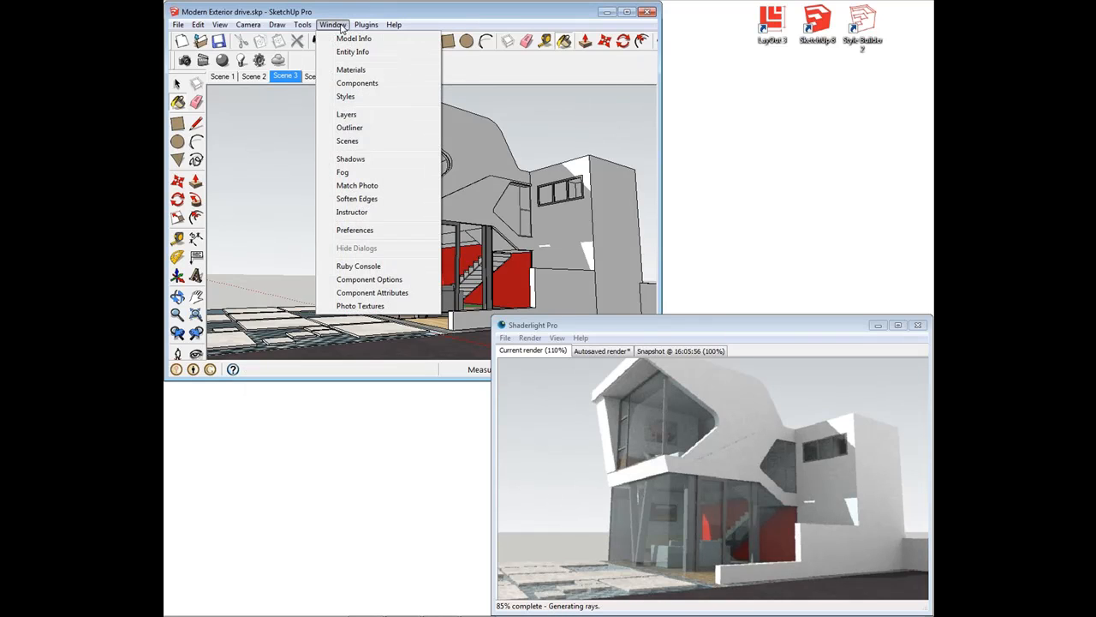
click(368, 159)
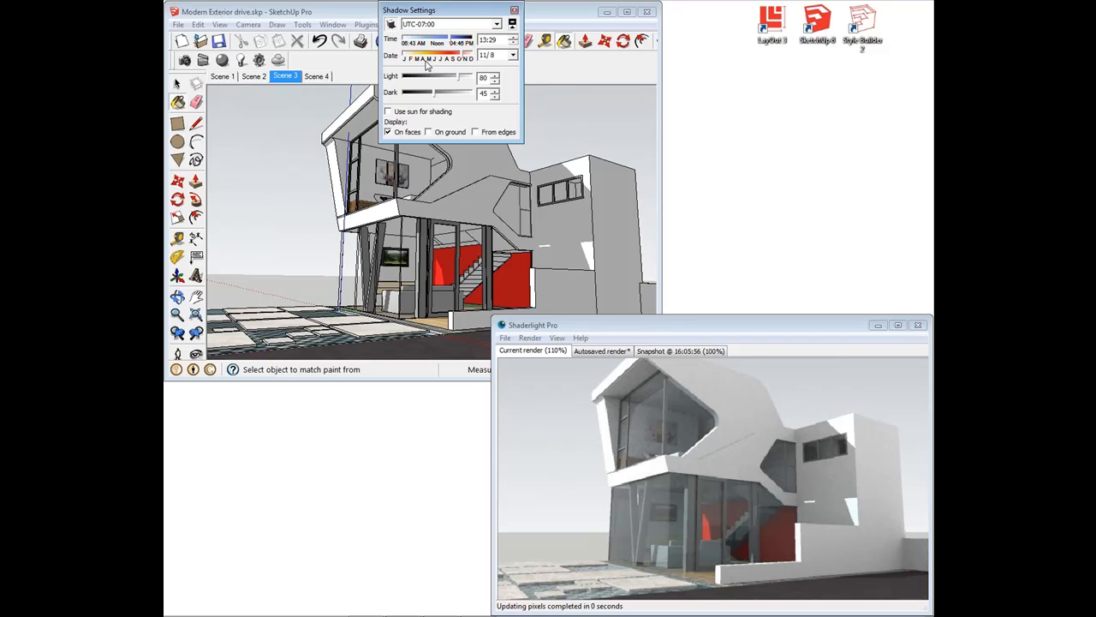
click(429, 41)
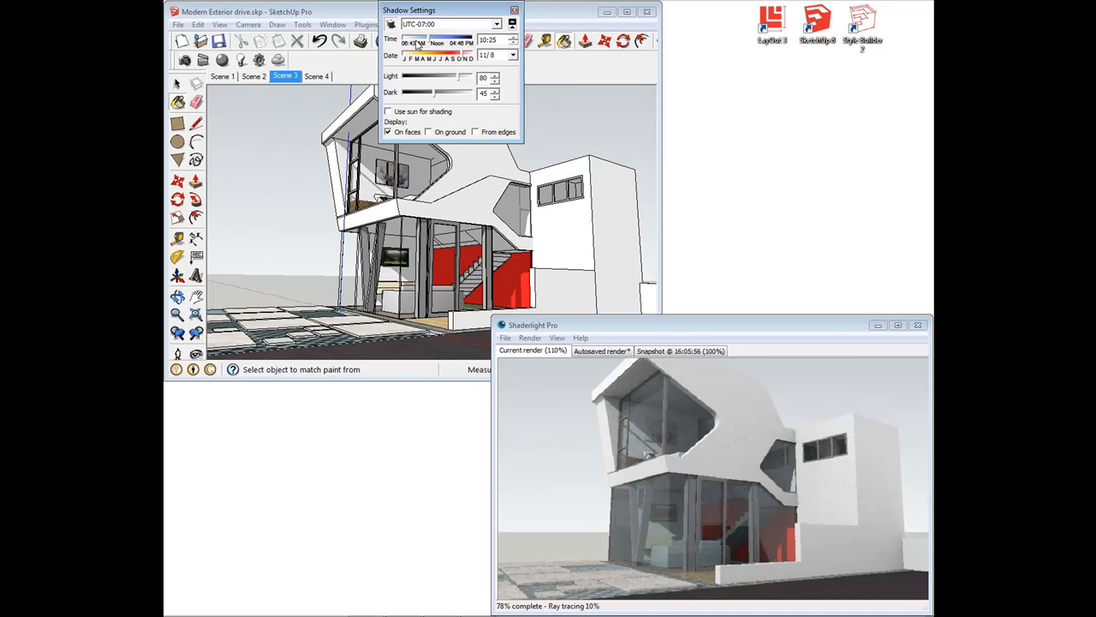
drag(422, 40, 450, 40)
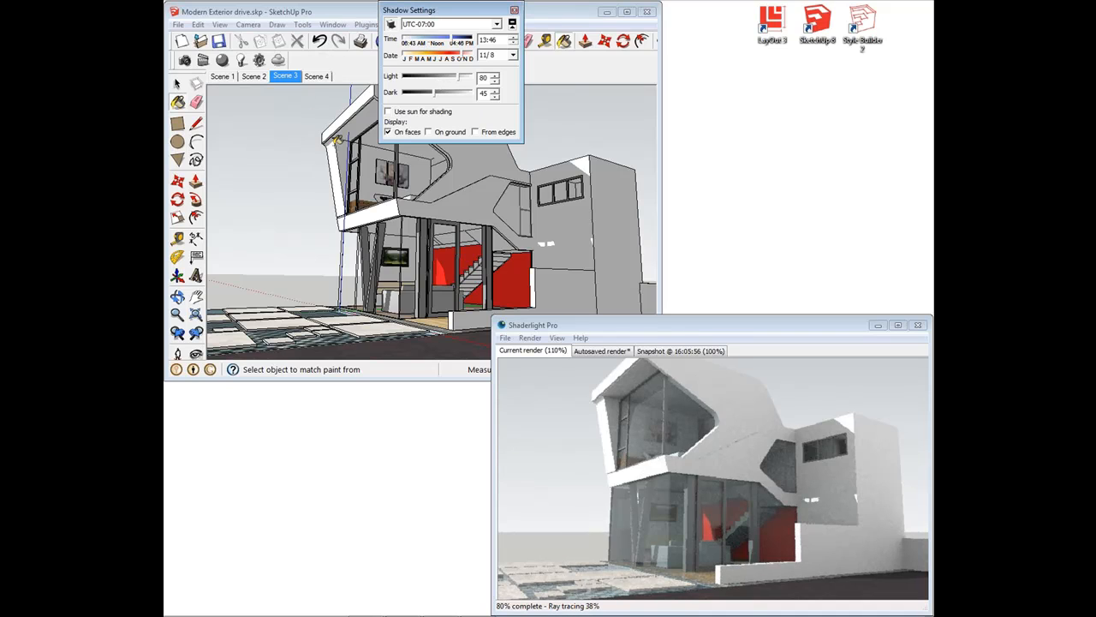
click(412, 42)
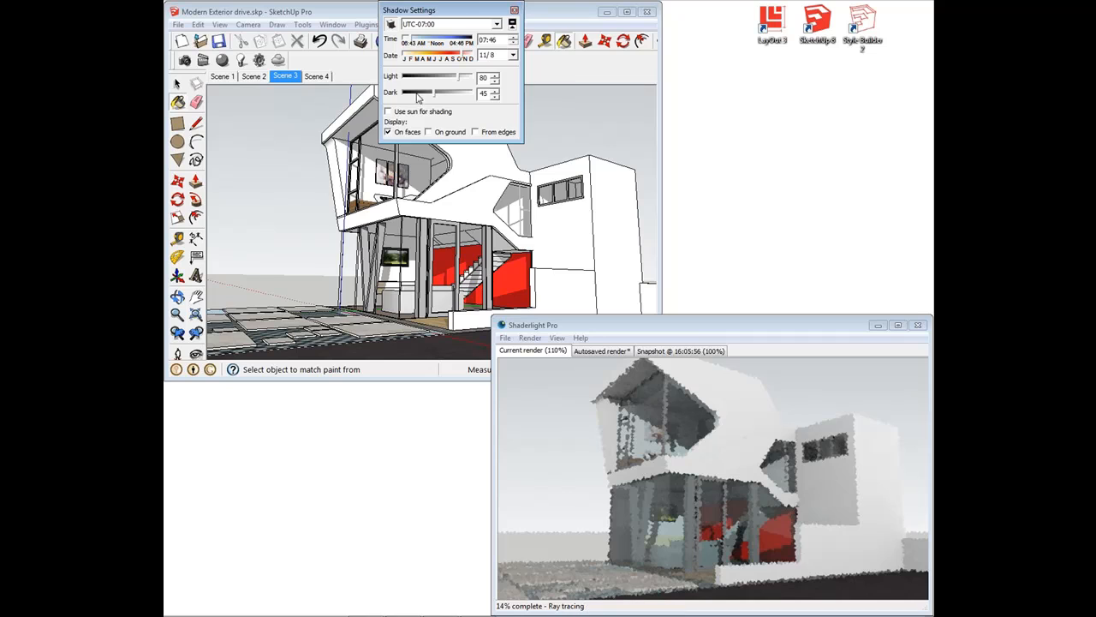
click(438, 39)
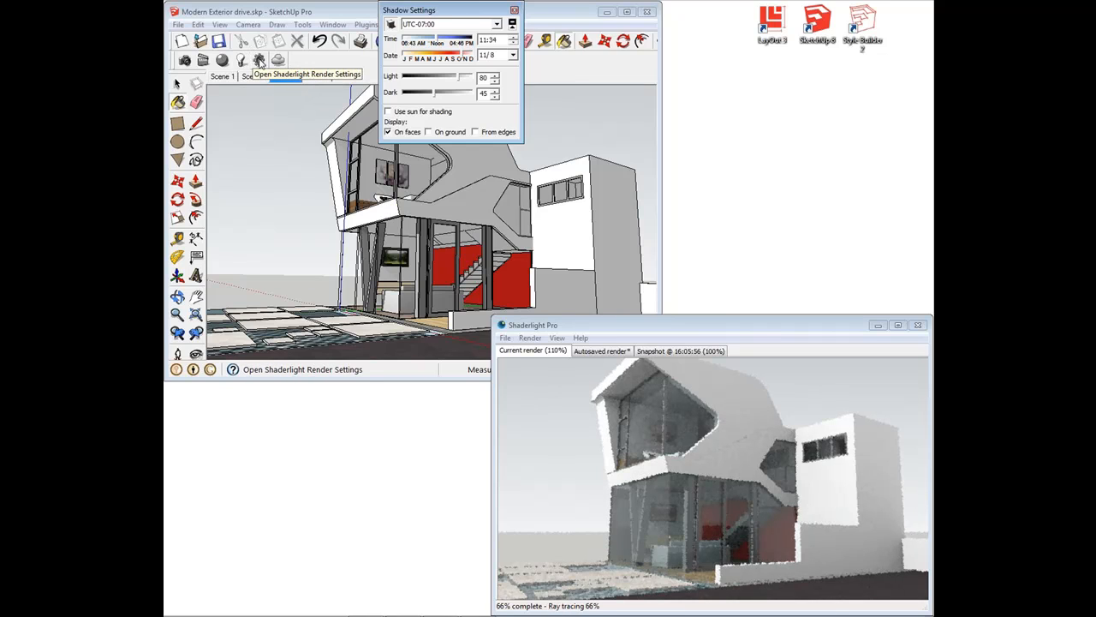
Open the Shaderlight render settings and review the output resolution presets, keeping 720 x 405 (16:9), with the render shown at 100%
click(259, 62)
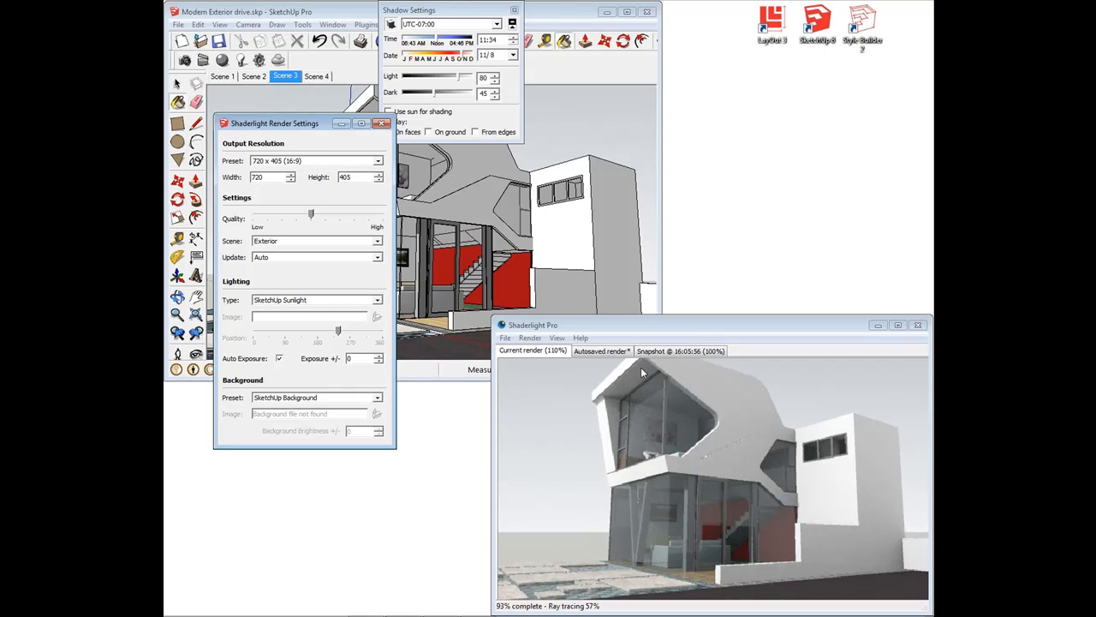
click(685, 407)
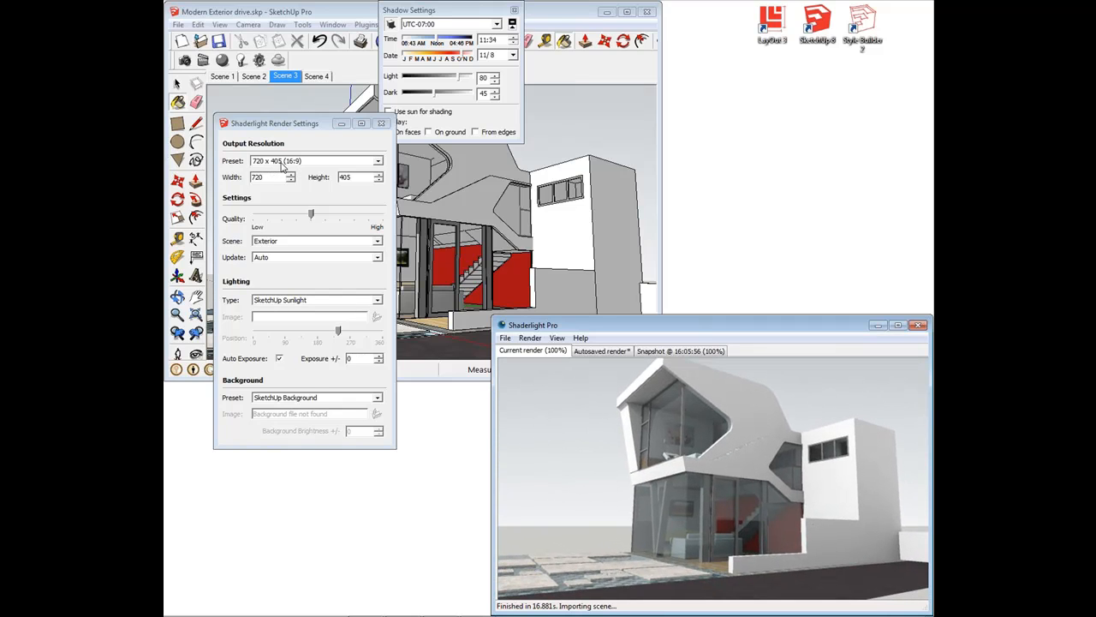
click(333, 164)
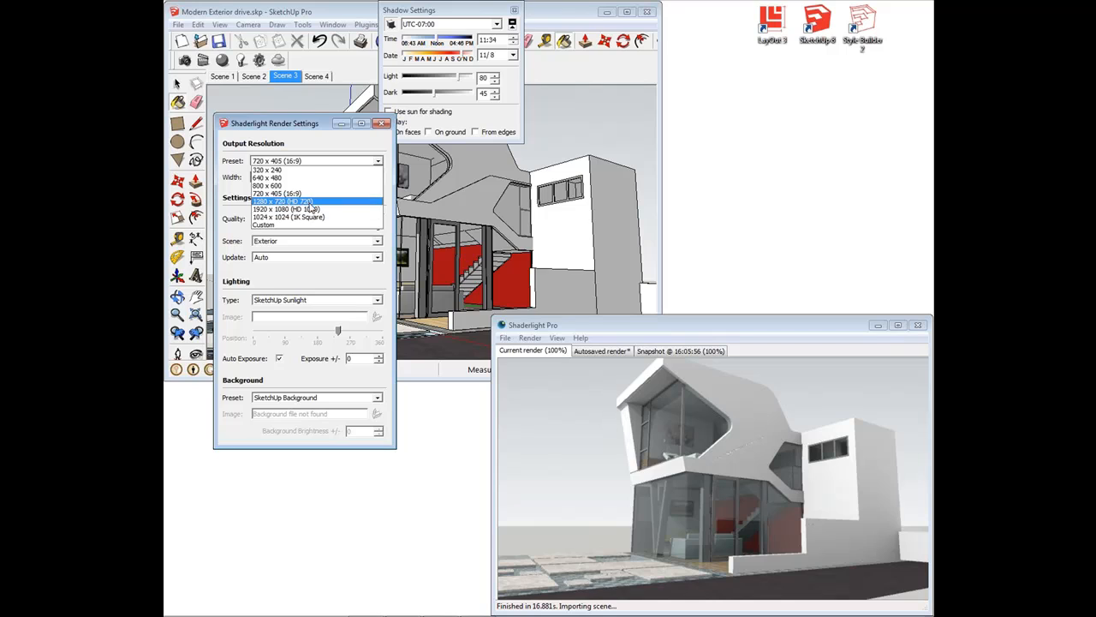
click(325, 161)
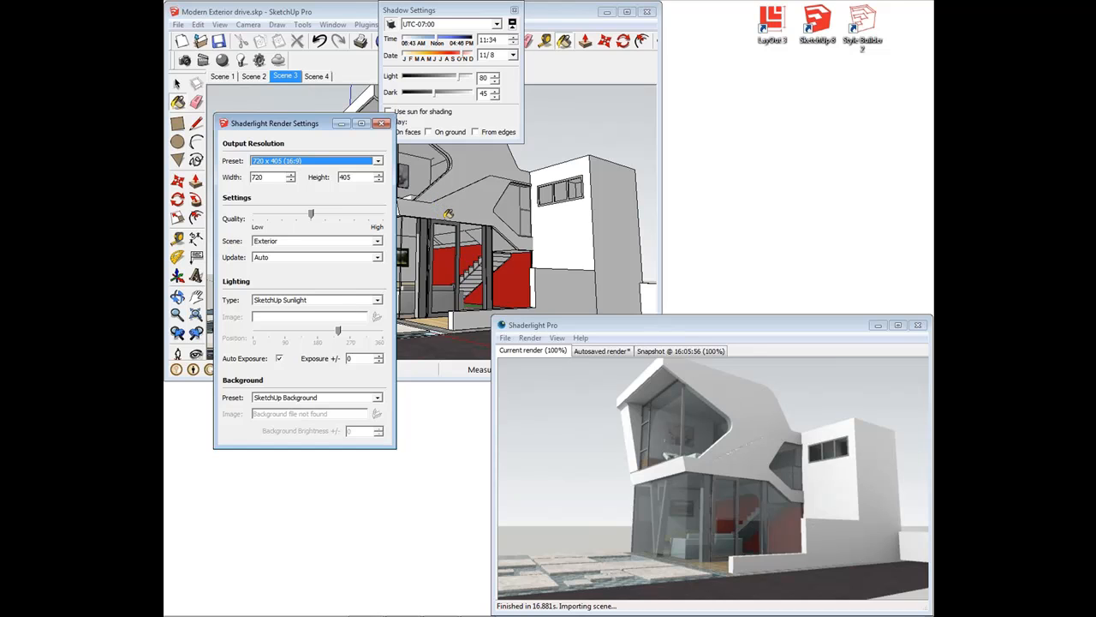
Set the render update mode to On Demand, orbiting the house before and after to compare how the render responds
drag(455, 207, 482, 223)
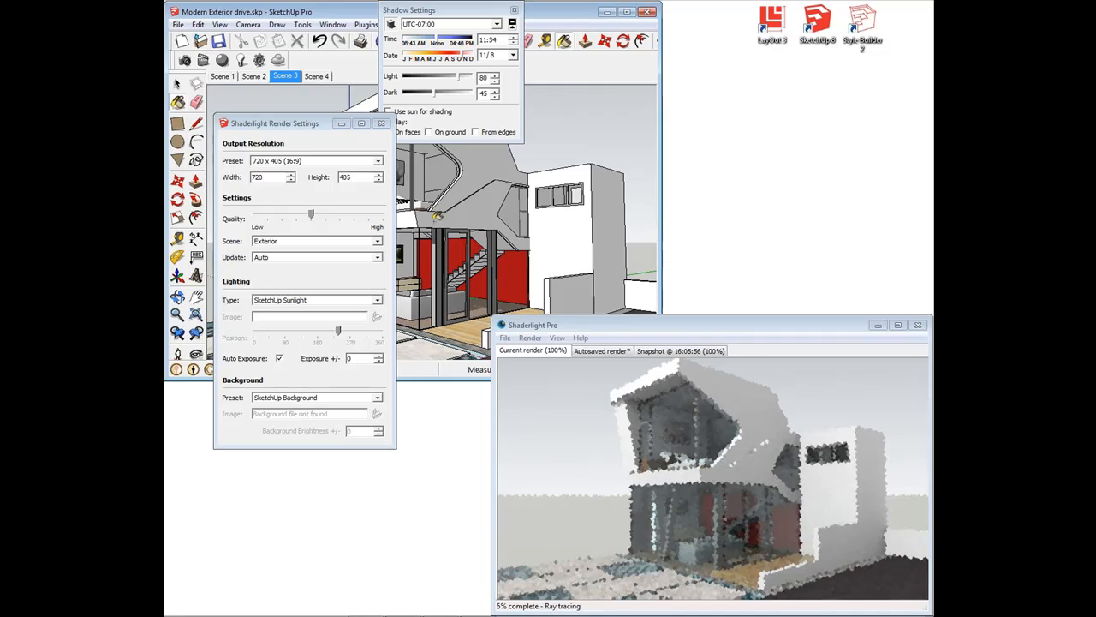
click(338, 258)
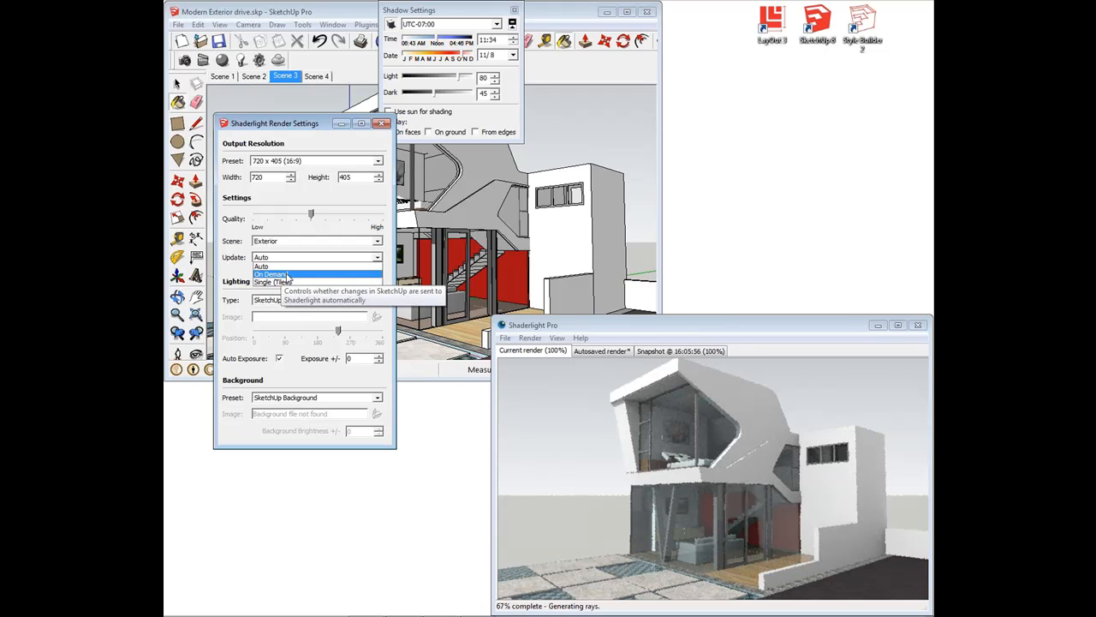
click(287, 275)
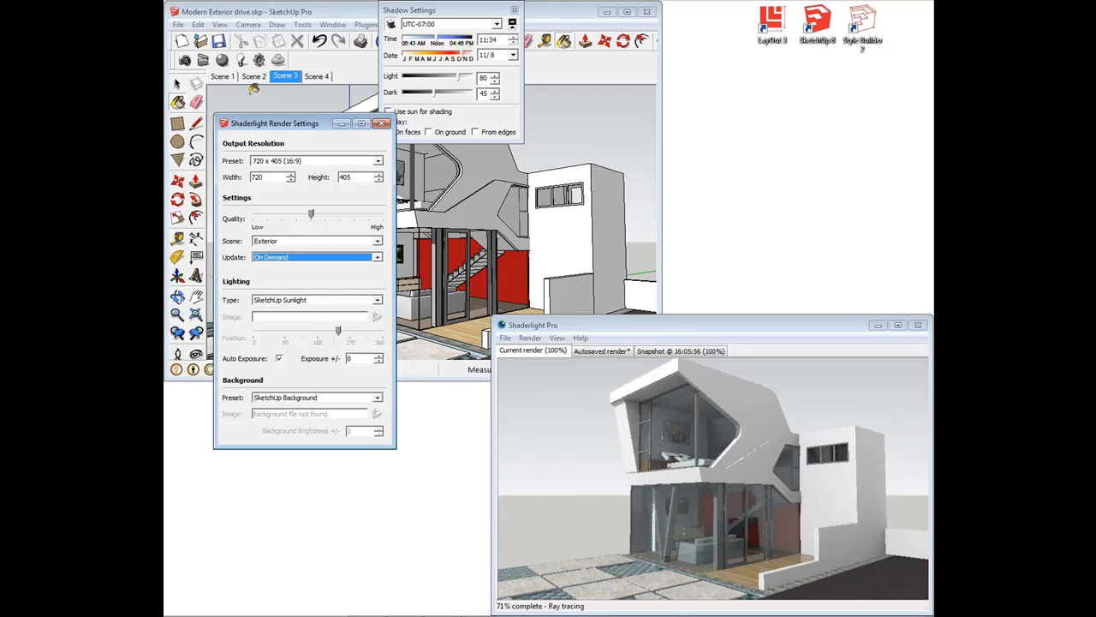
middle_drag(482, 203, 535, 230)
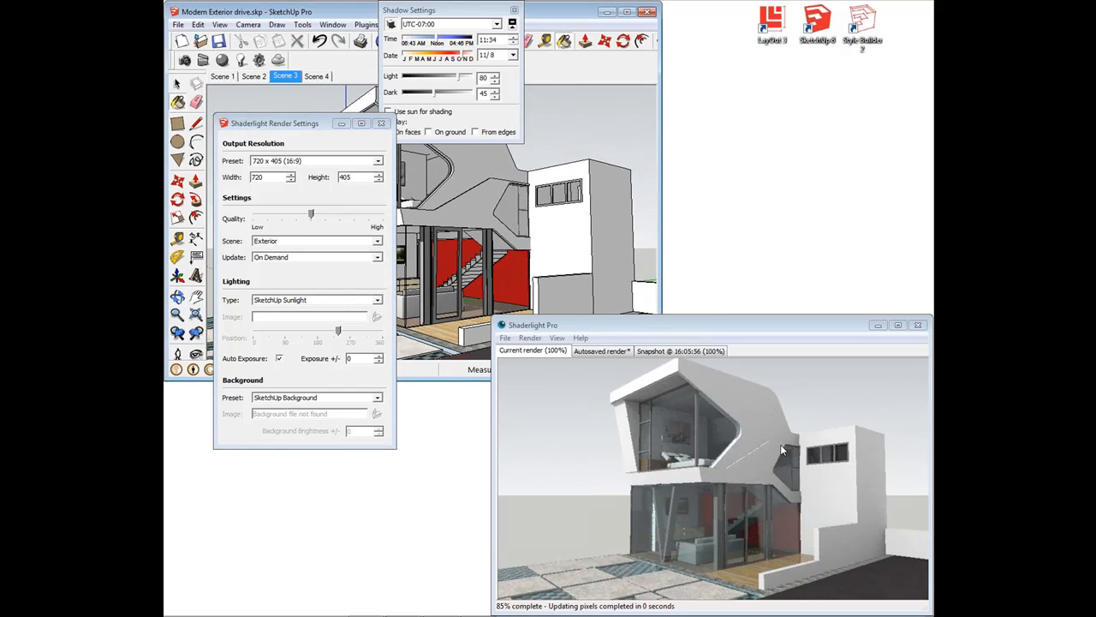
mouse_move(543, 244)
middle_down()
mouse_move(518, 238)
mouse_move(534, 245)
middle_up()
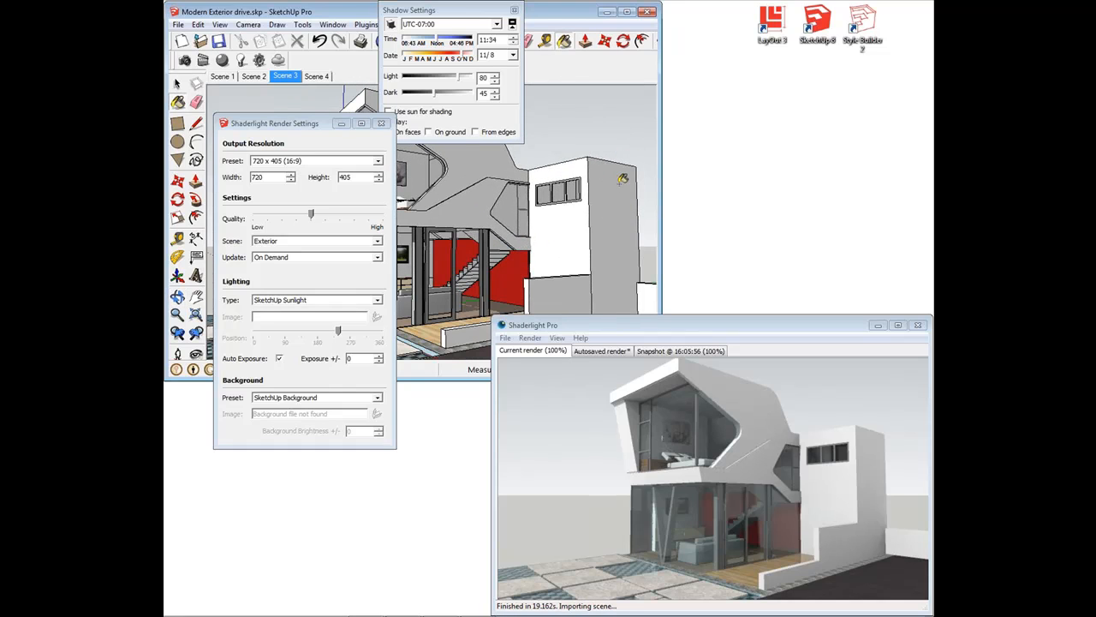
Review the render update modes and set the mode back to Auto
click(312, 256)
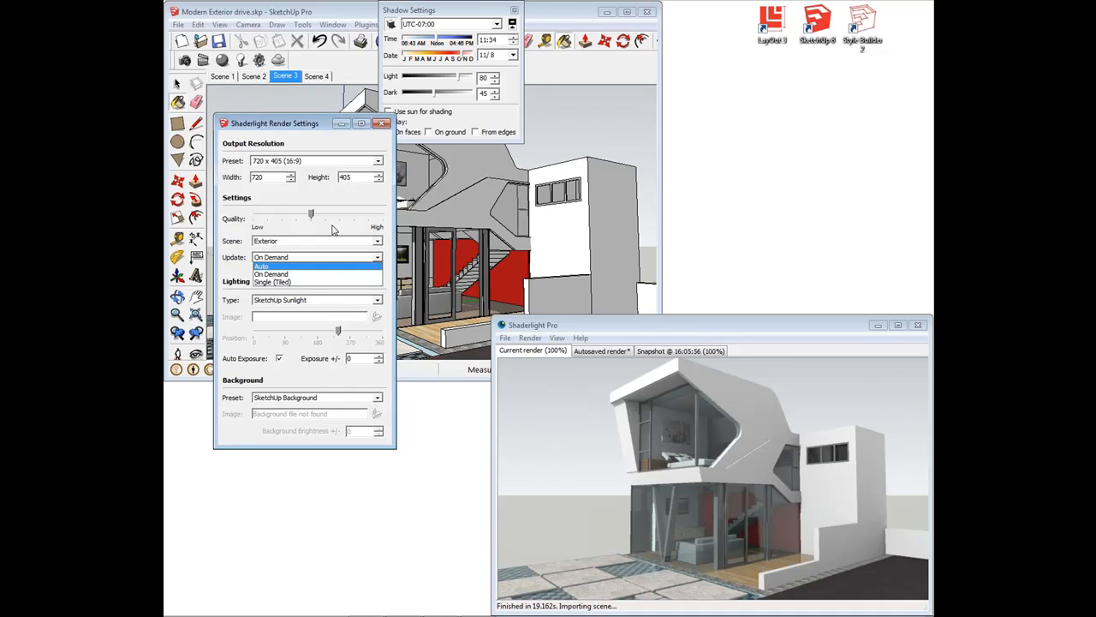
click(287, 274)
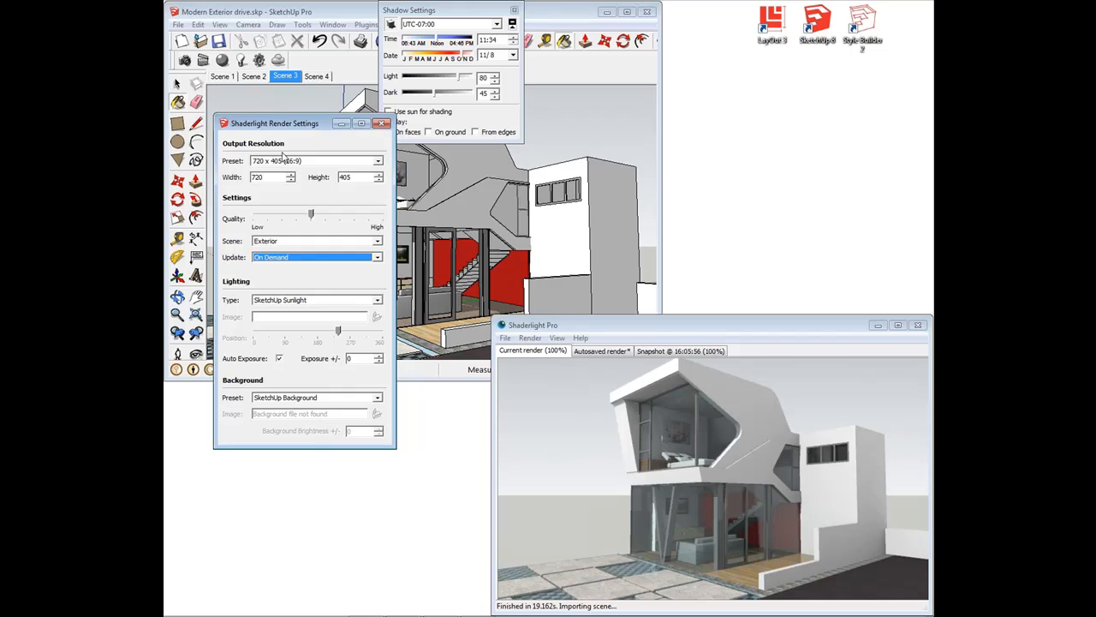
click(274, 259)
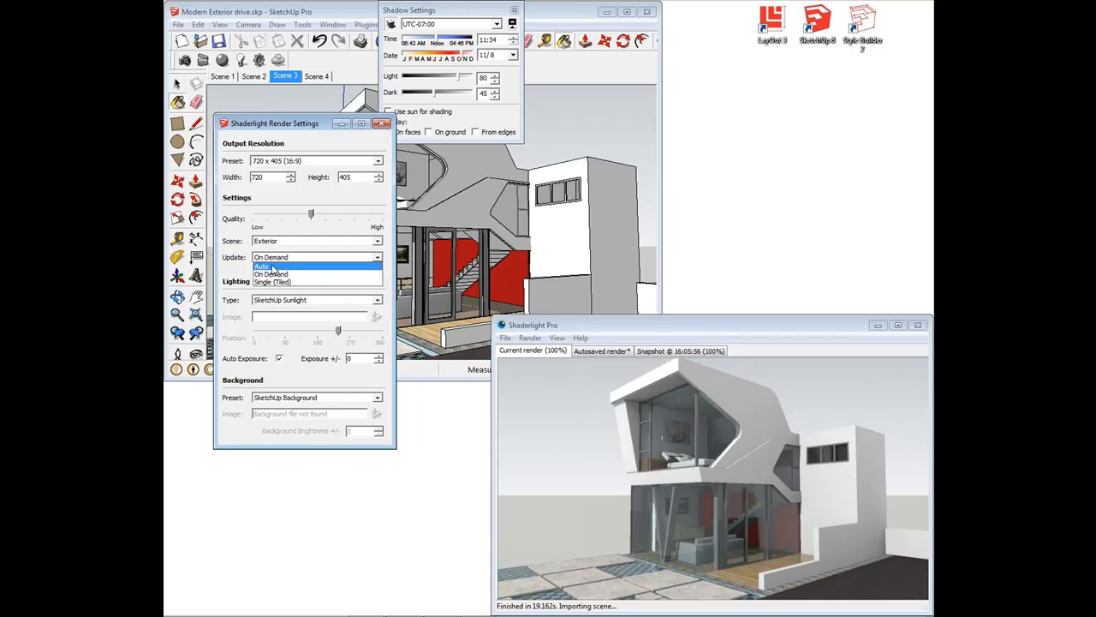
click(272, 267)
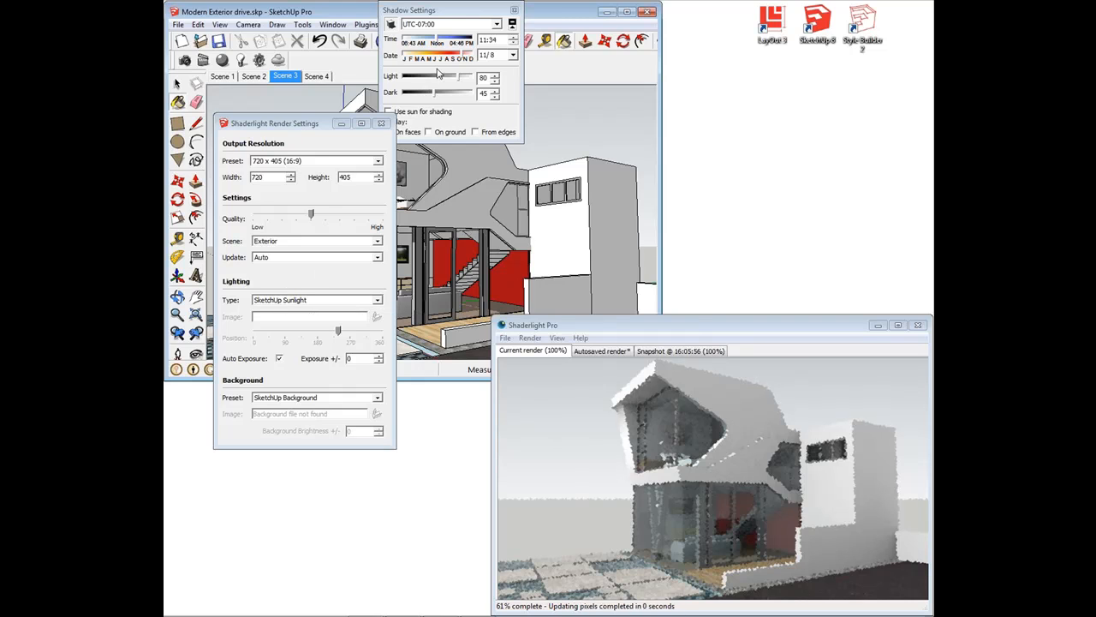
Change the render's lighting type to Physical Sky
click(318, 300)
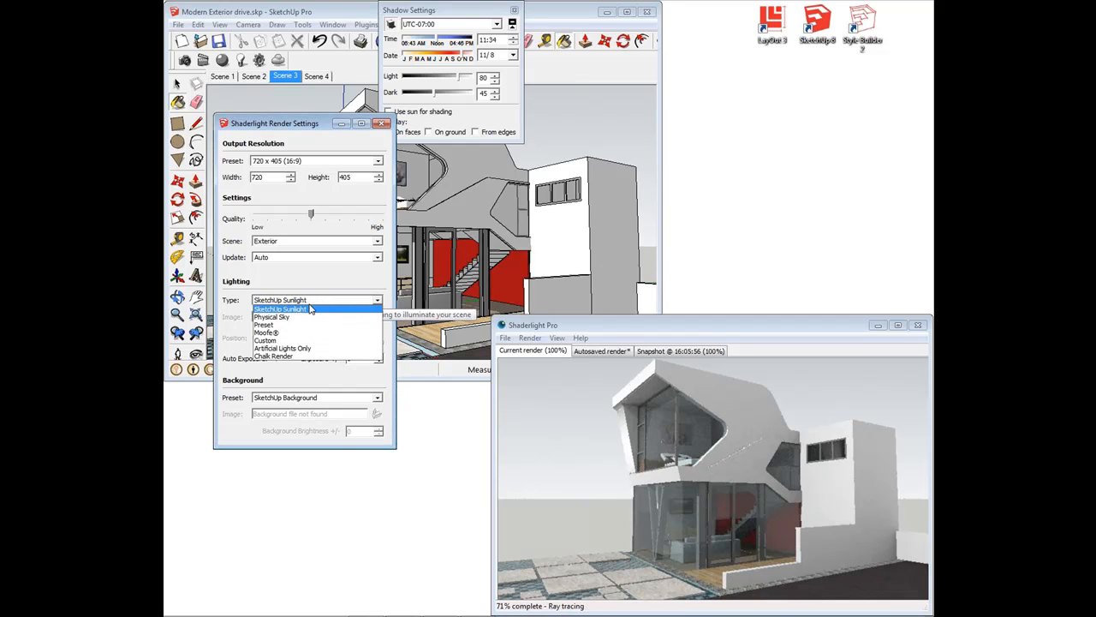
click(290, 318)
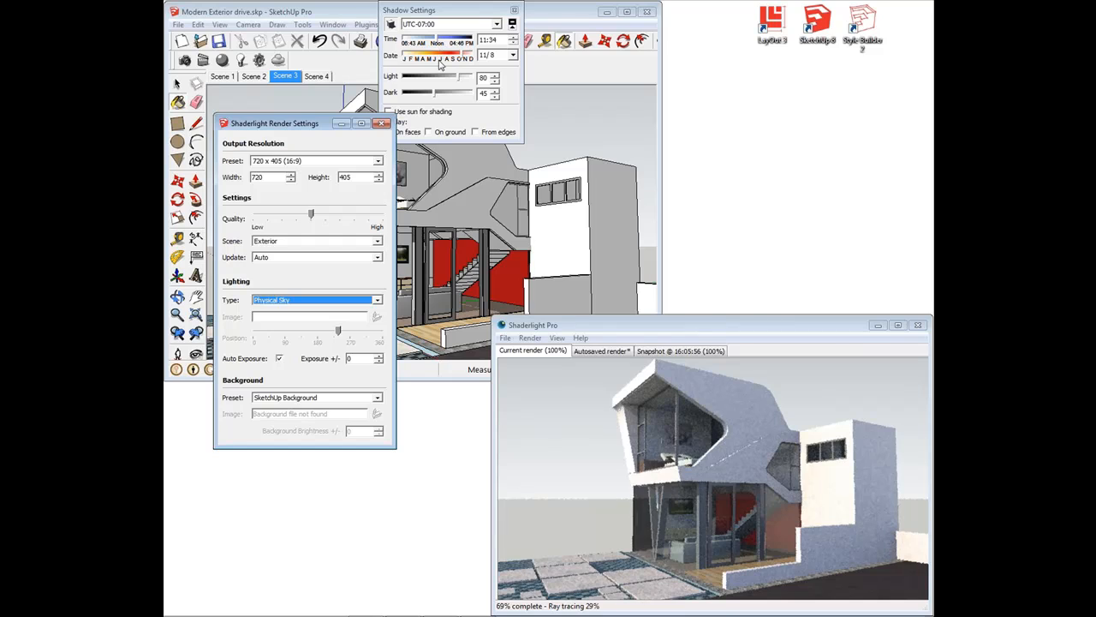
Try early-morning sun times of 07:41 and 07:09, and set the time to 16:23
drag(416, 43, 412, 43)
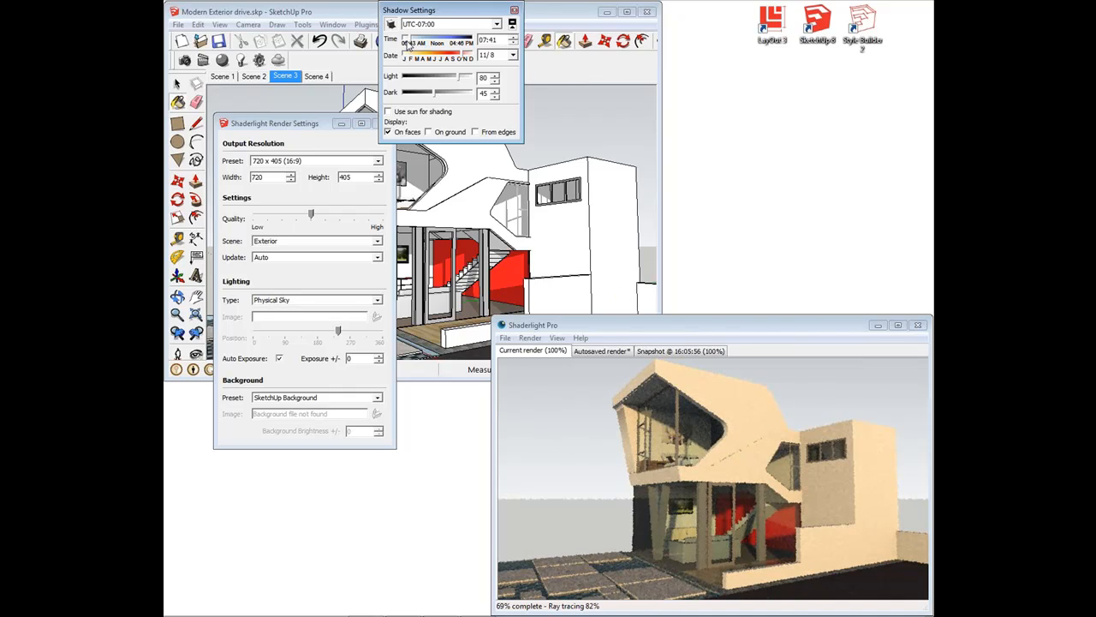
drag(409, 44, 407, 43)
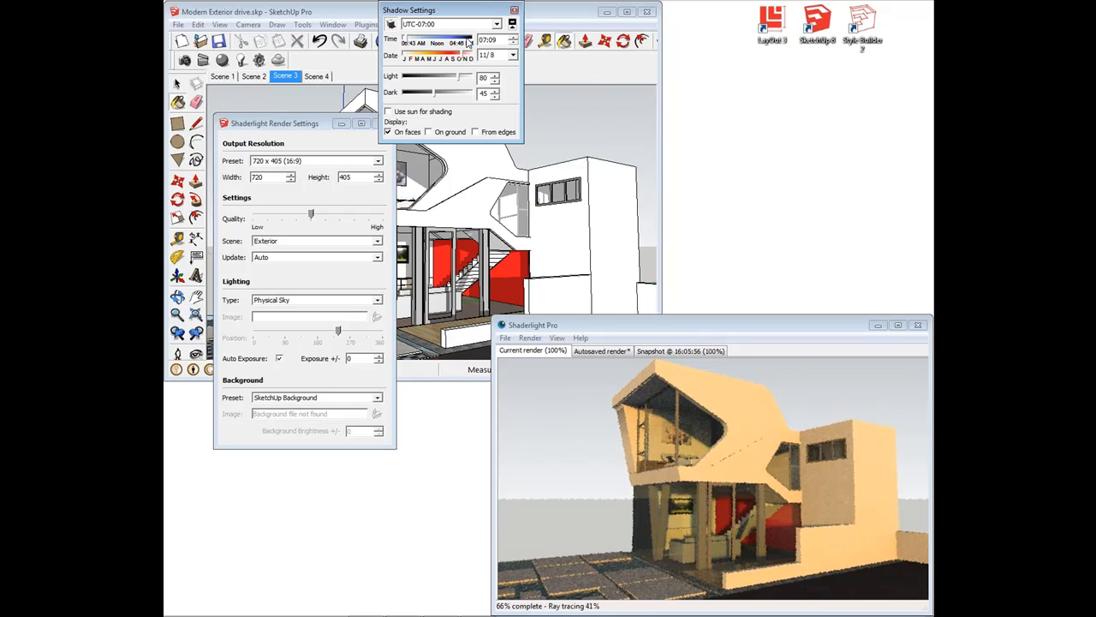
click(469, 43)
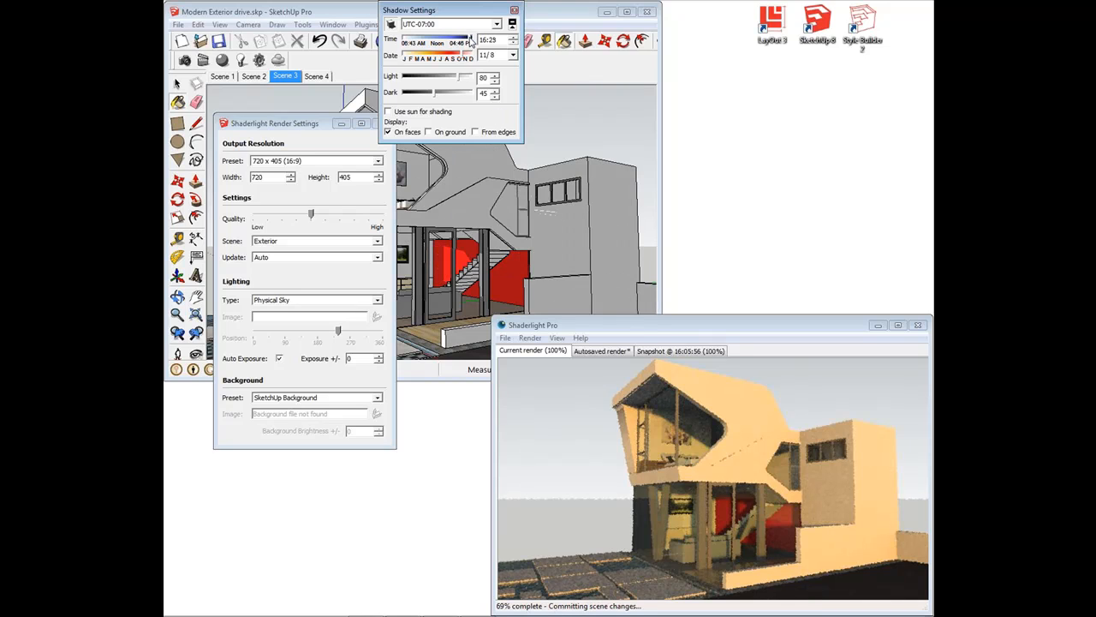
Set the sun time to 16:25 and change the render's background preset to Lighting Environment
drag(471, 41, 467, 50)
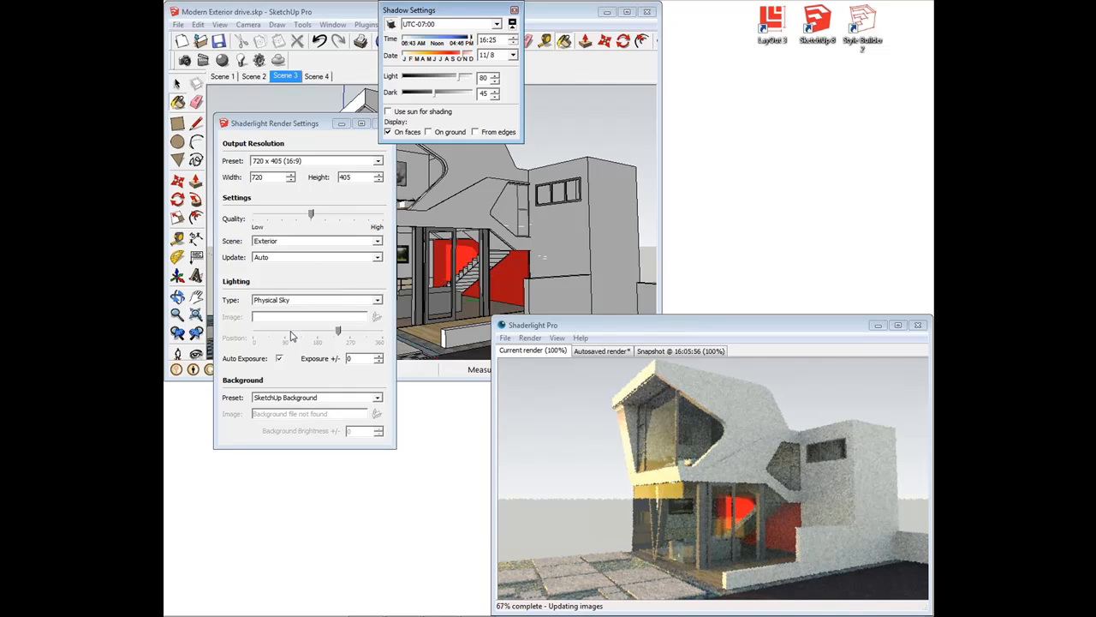
click(289, 400)
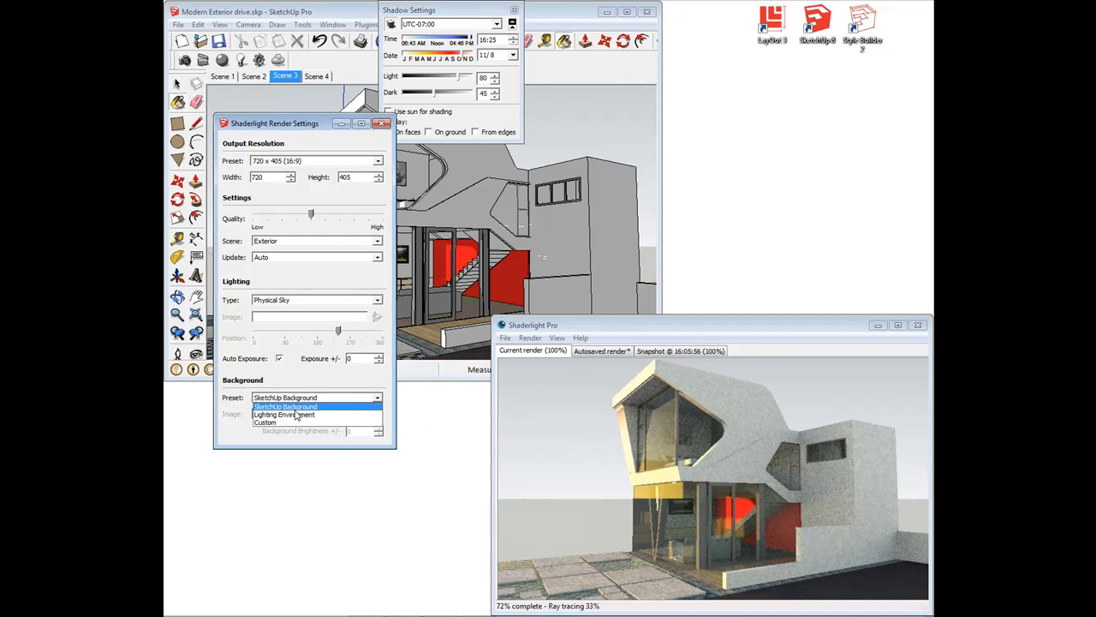
click(291, 414)
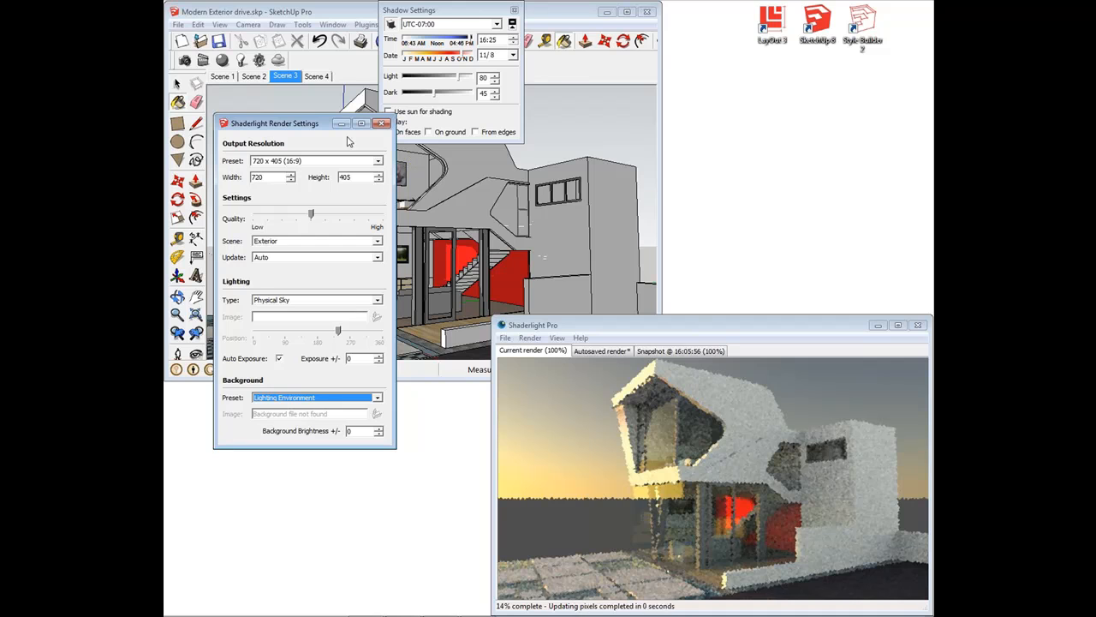
click(381, 124)
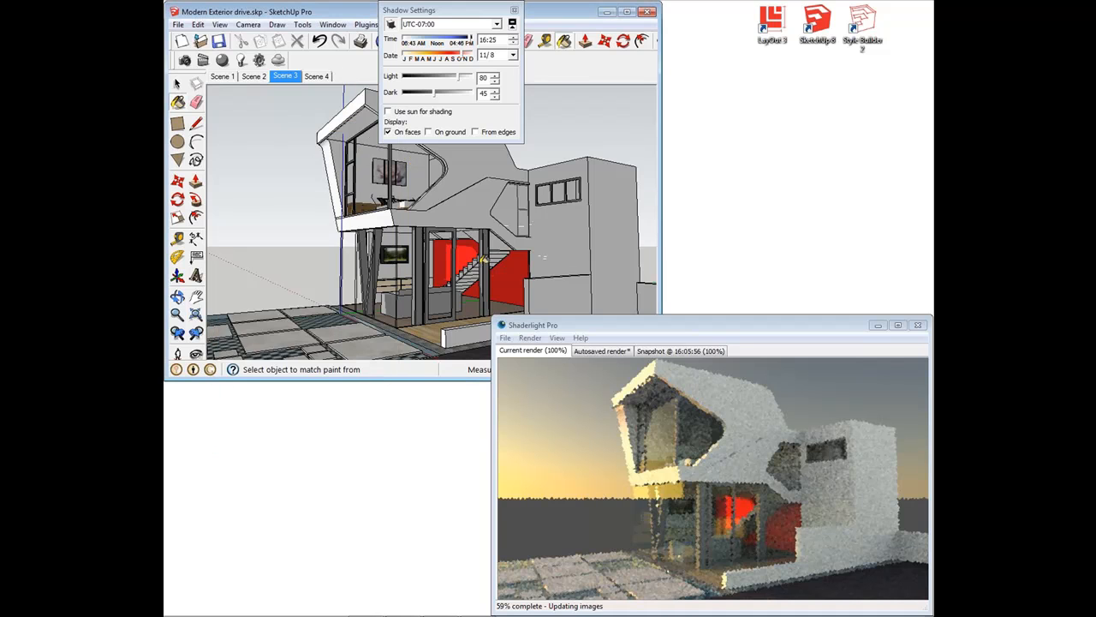
View the sunset sky from the side of the house, try sun time 12:06, and set 13:29 with the front in view
mouse_move(514, 240)
middle_down()
mouse_move(542, 238)
mouse_move(418, 284)
middle_up()
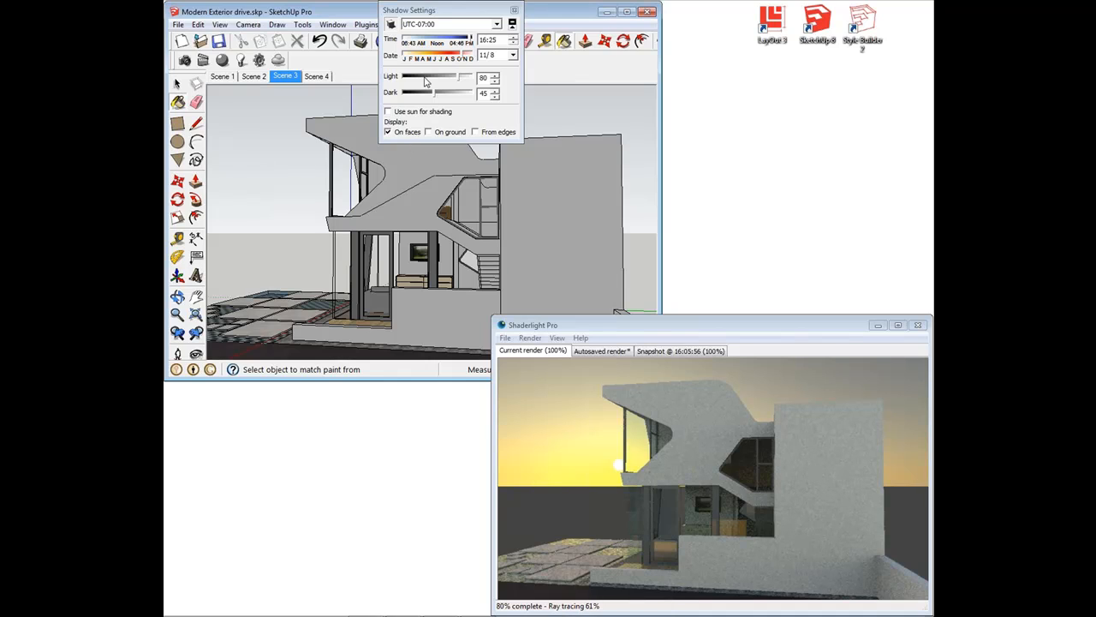
click(440, 41)
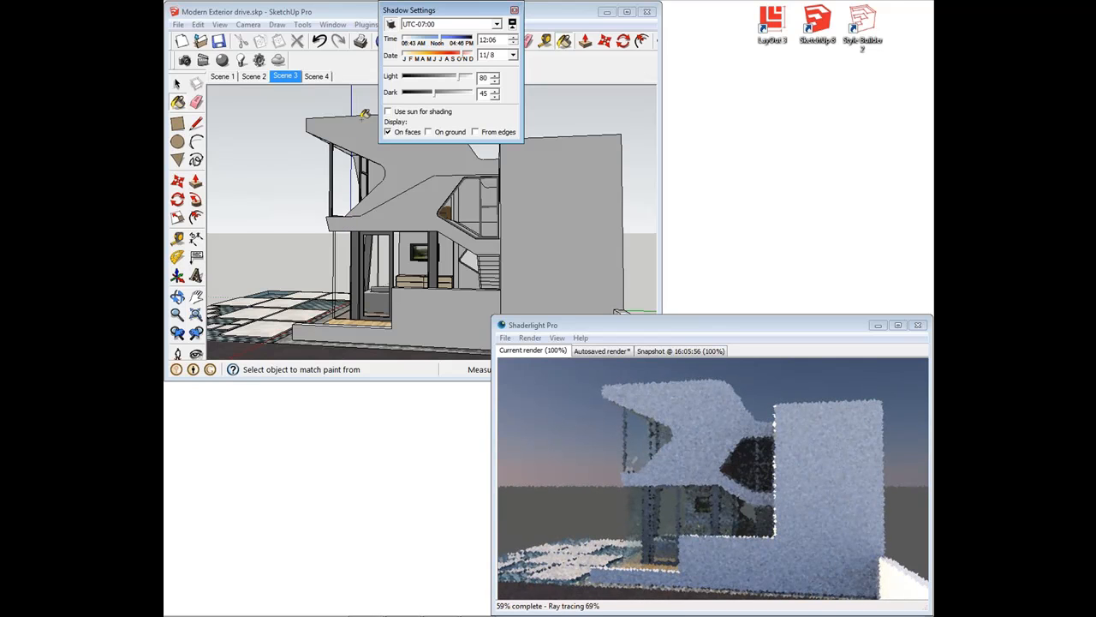
click(280, 78)
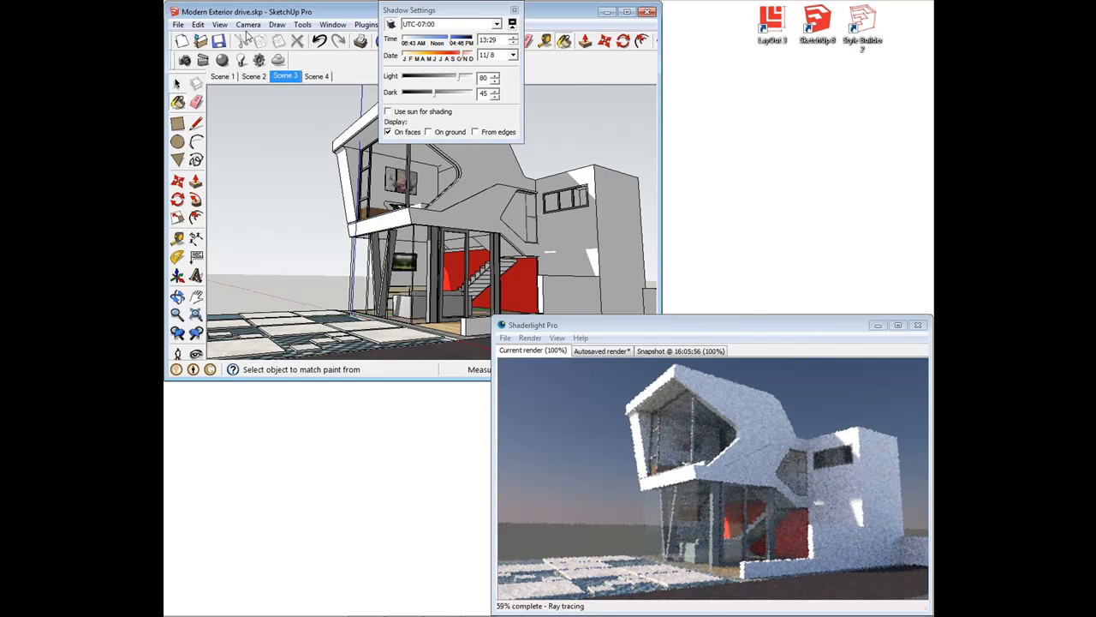
Change the render's lighting type to Chalk Render with a shadow range of 1000
click(260, 61)
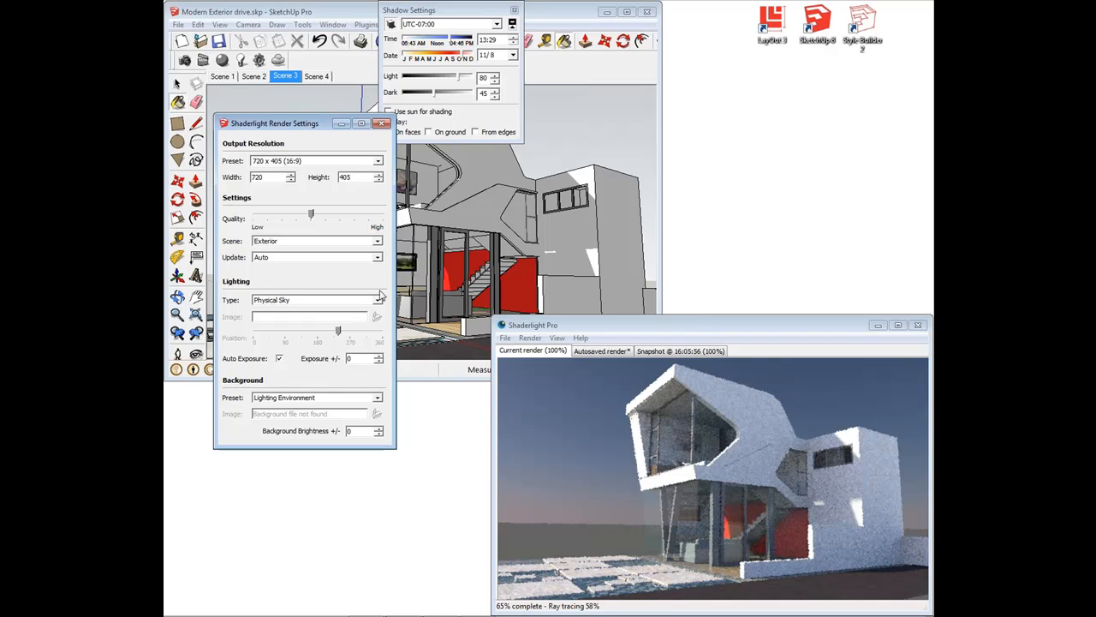
click(321, 302)
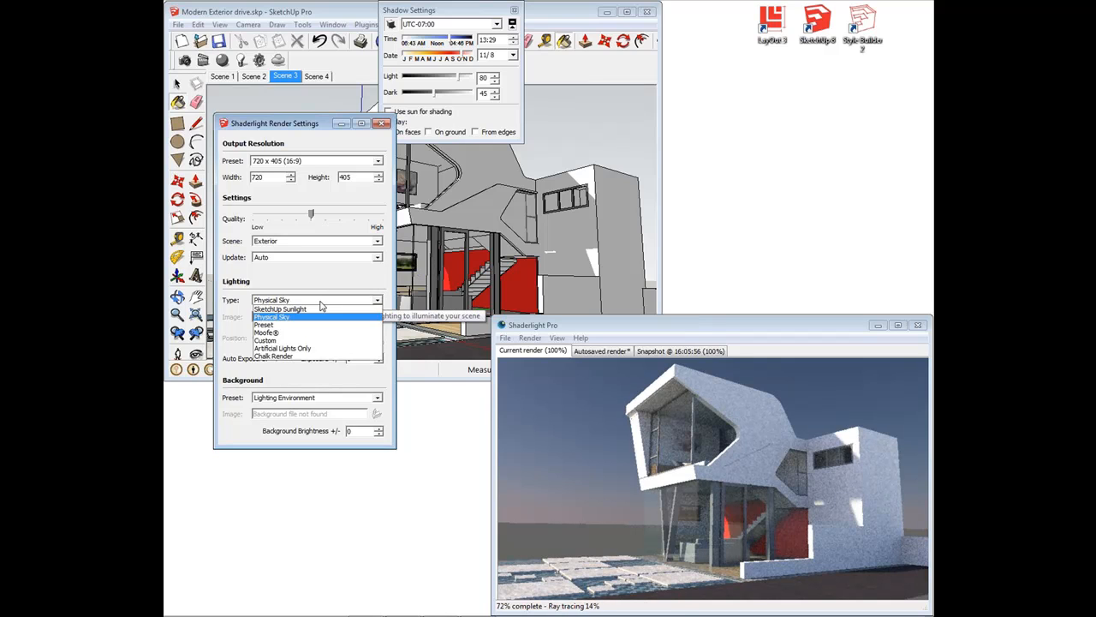
click(300, 357)
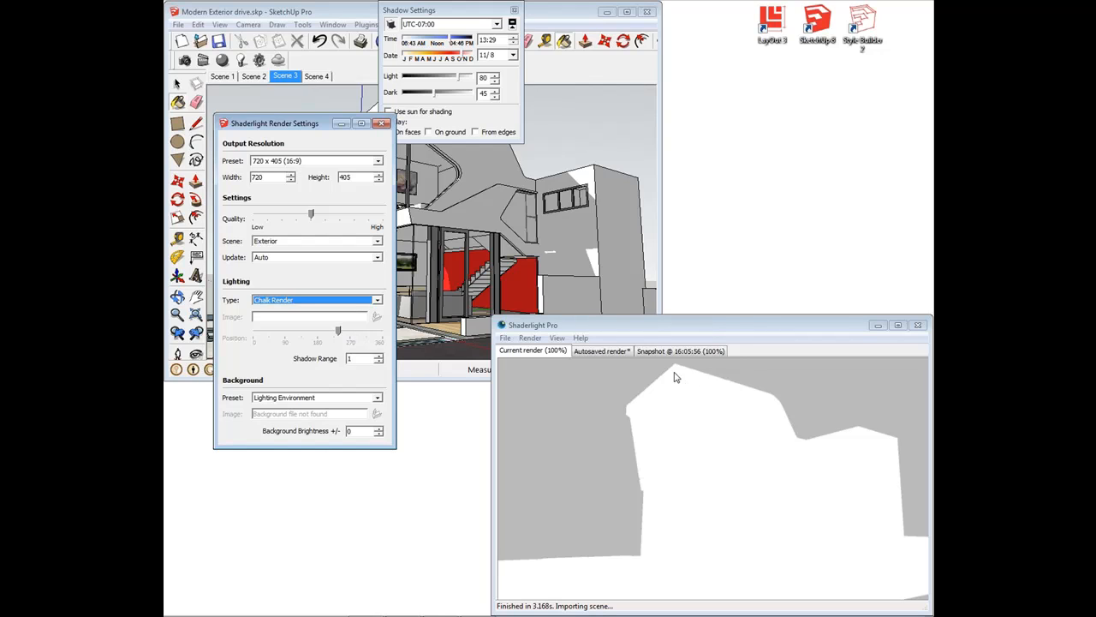
click(348, 358)
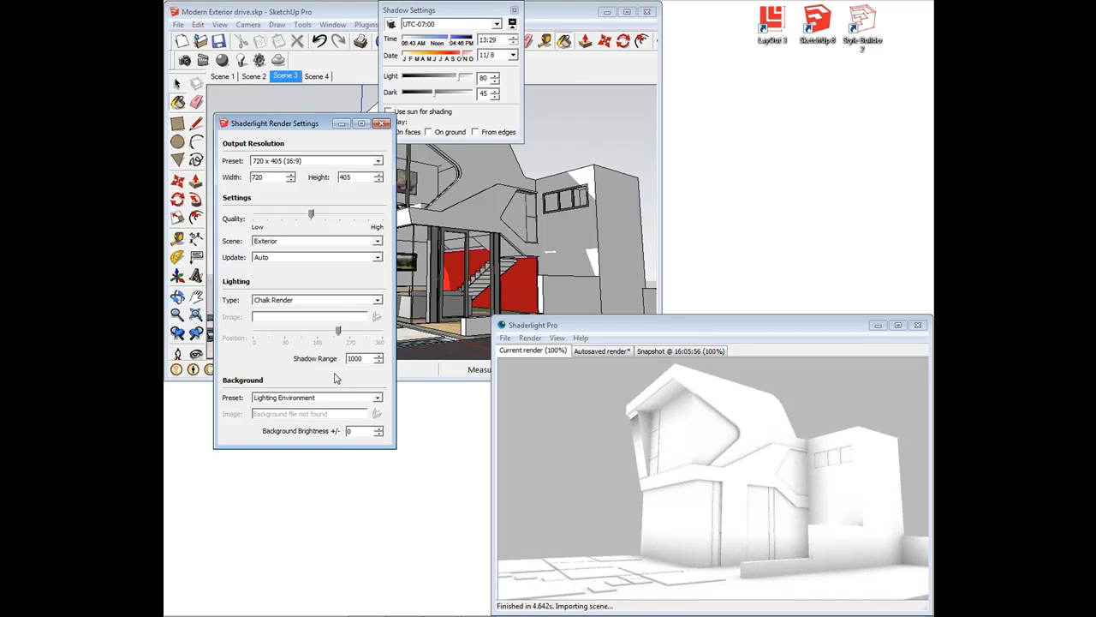
Set the chalk render's shadow range to 2500, check the interior in Scene 4, and return to Scene 3
double_click(370, 358)
text(25)
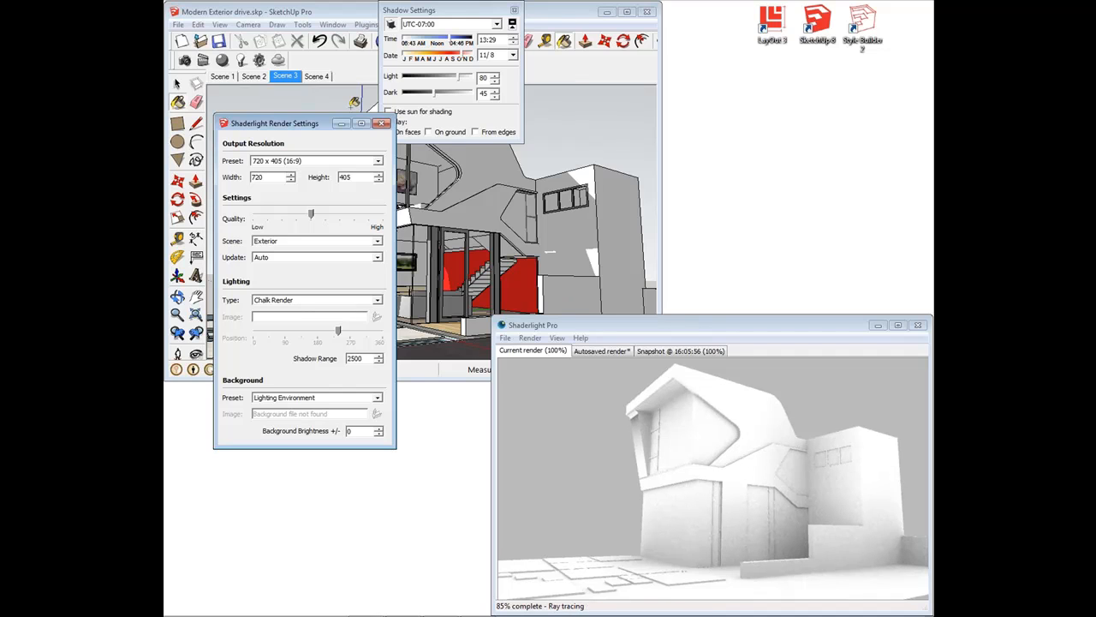
click(317, 76)
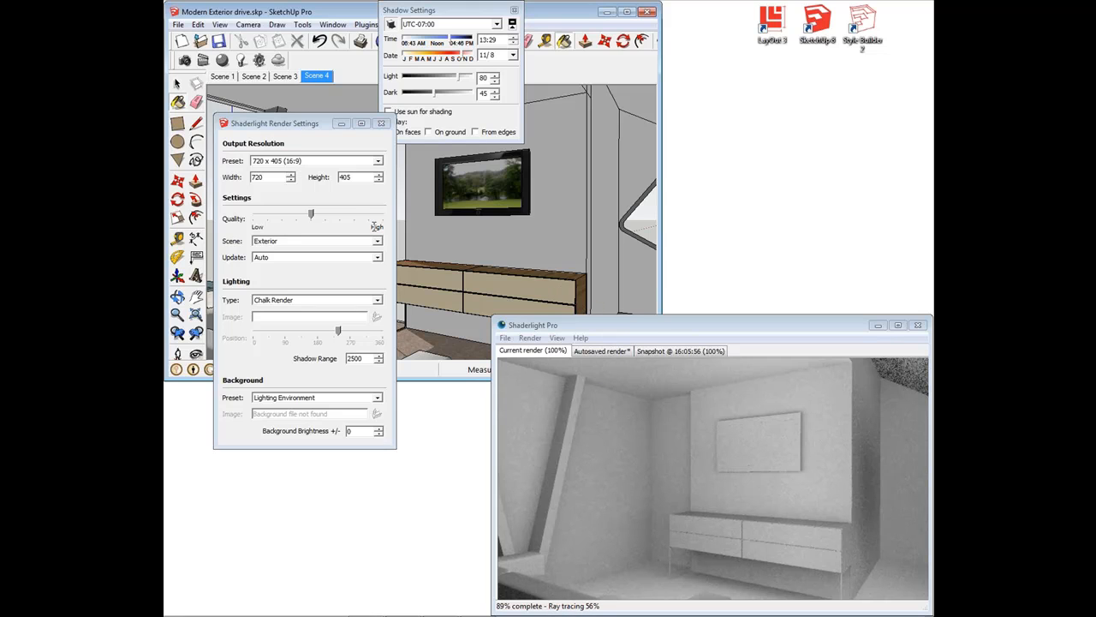
click(288, 76)
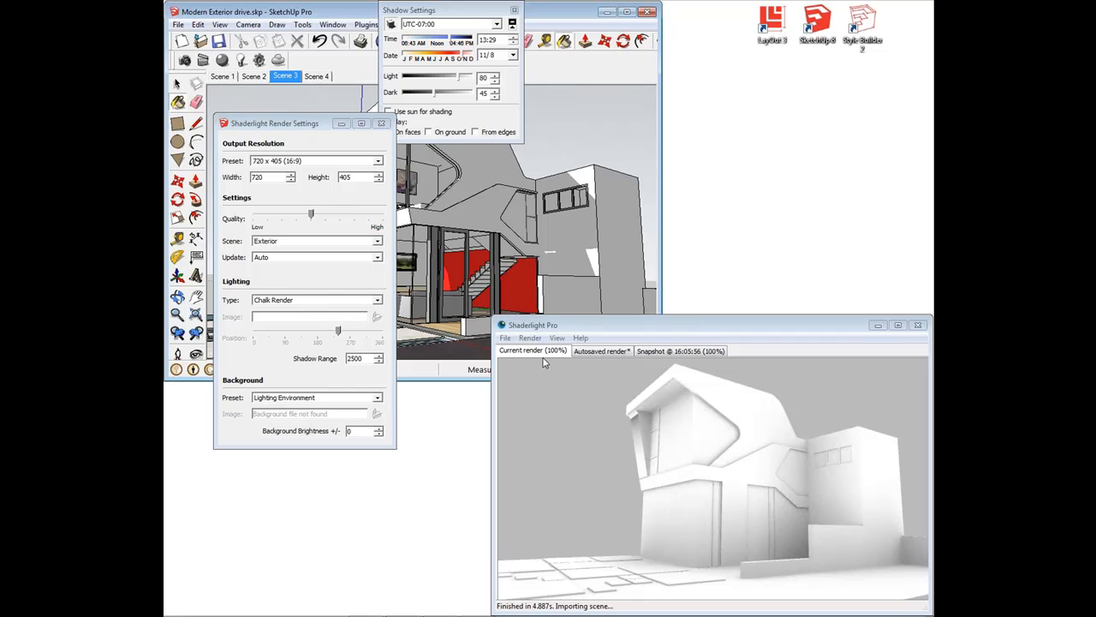
Change the lighting type to Preset and orbit around the house to inspect the Golf Course Evening surroundings
click(360, 303)
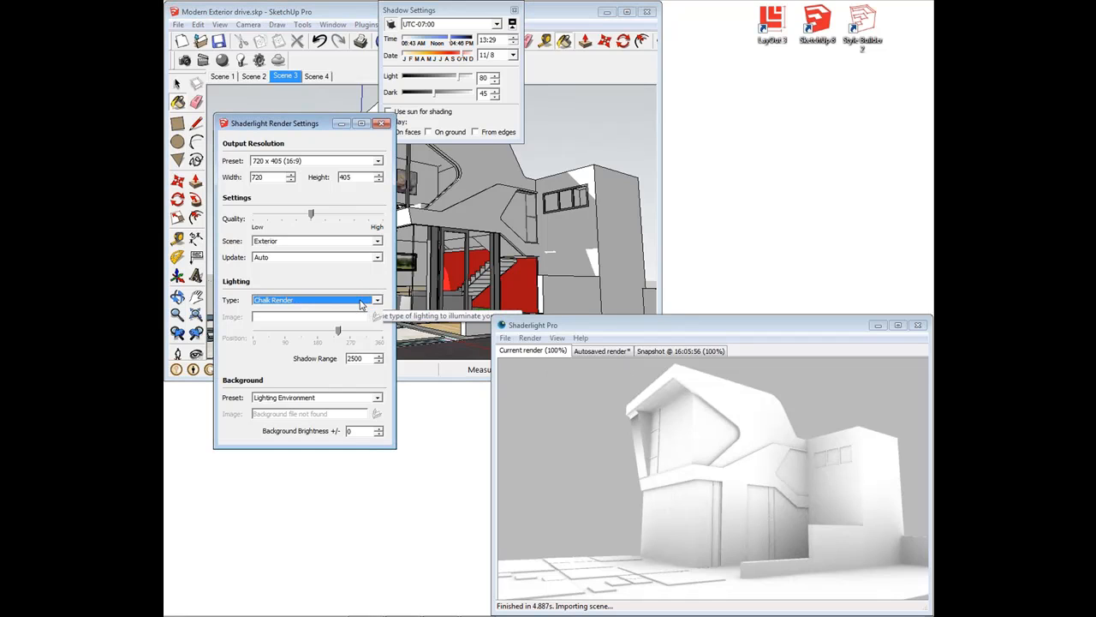
click(360, 303)
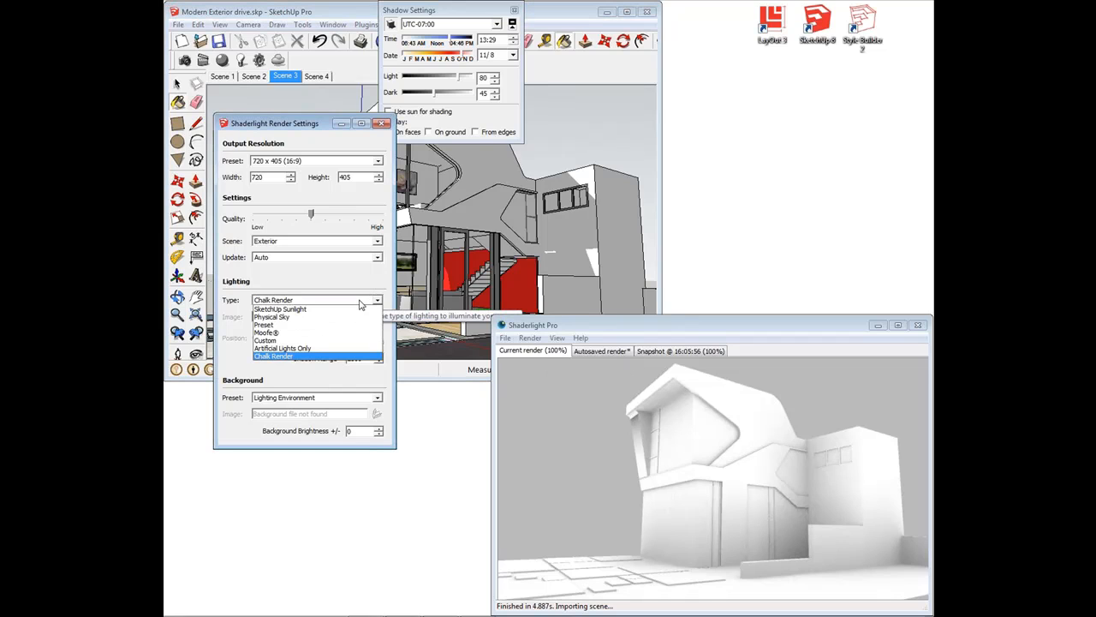
click(278, 325)
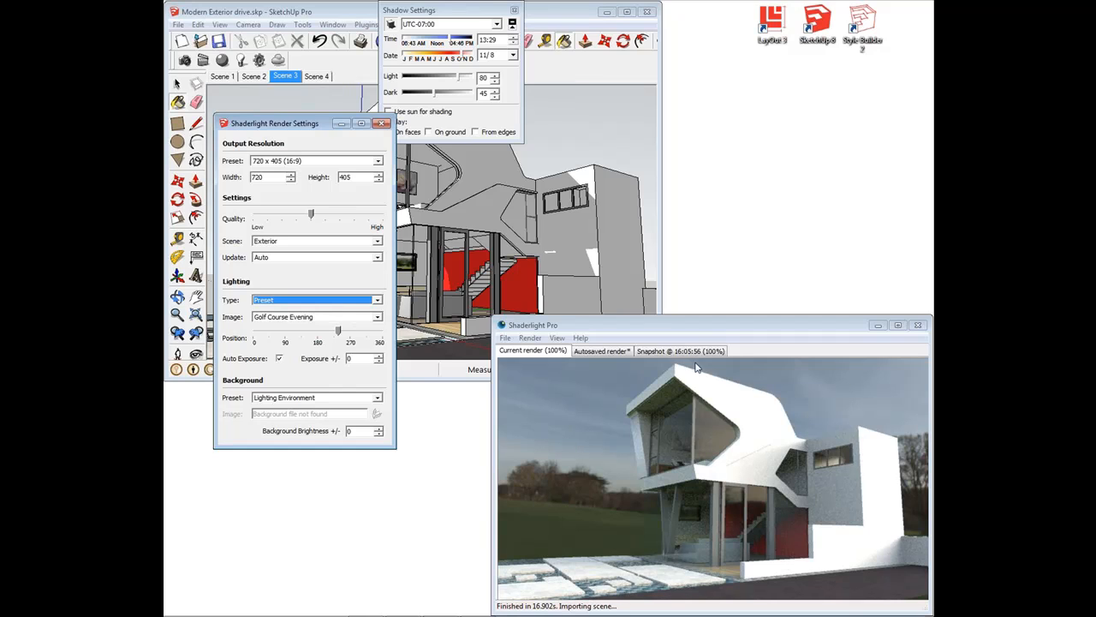
middle_drag(466, 220, 544, 262)
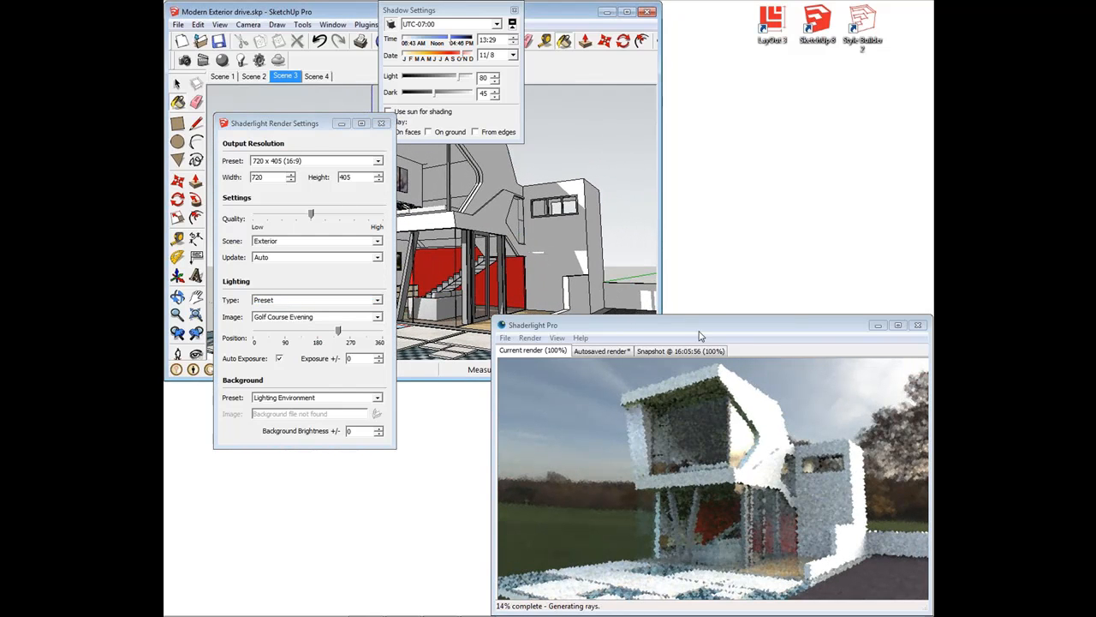
middle_drag(597, 209, 505, 219)
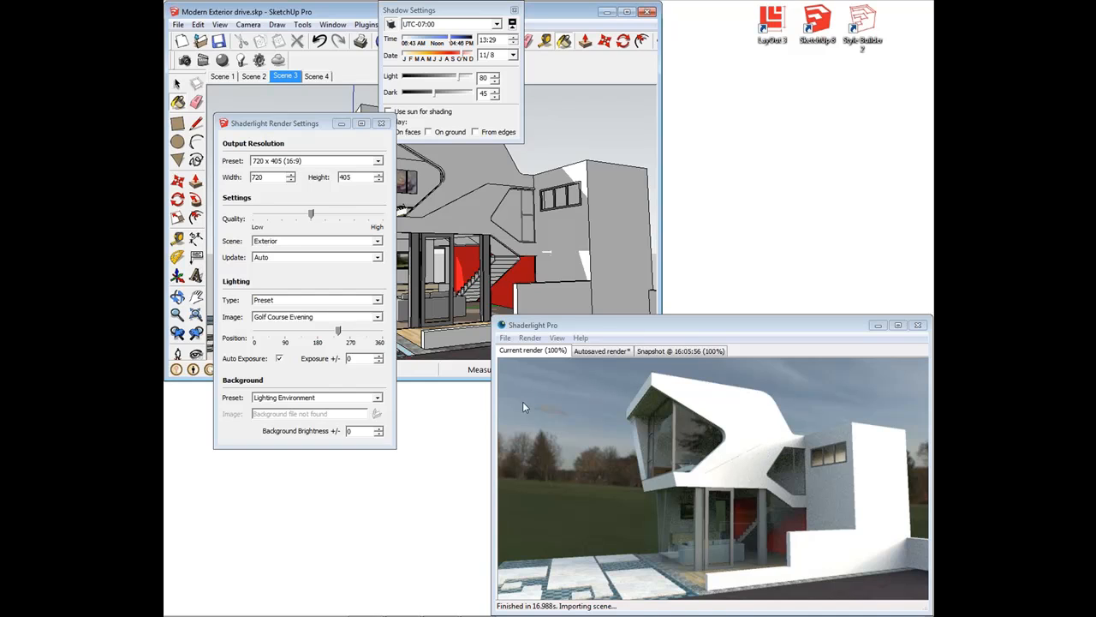
mouse_move(475, 233)
middle_down()
mouse_move(569, 239)
mouse_move(512, 246)
mouse_move(599, 242)
middle_up()
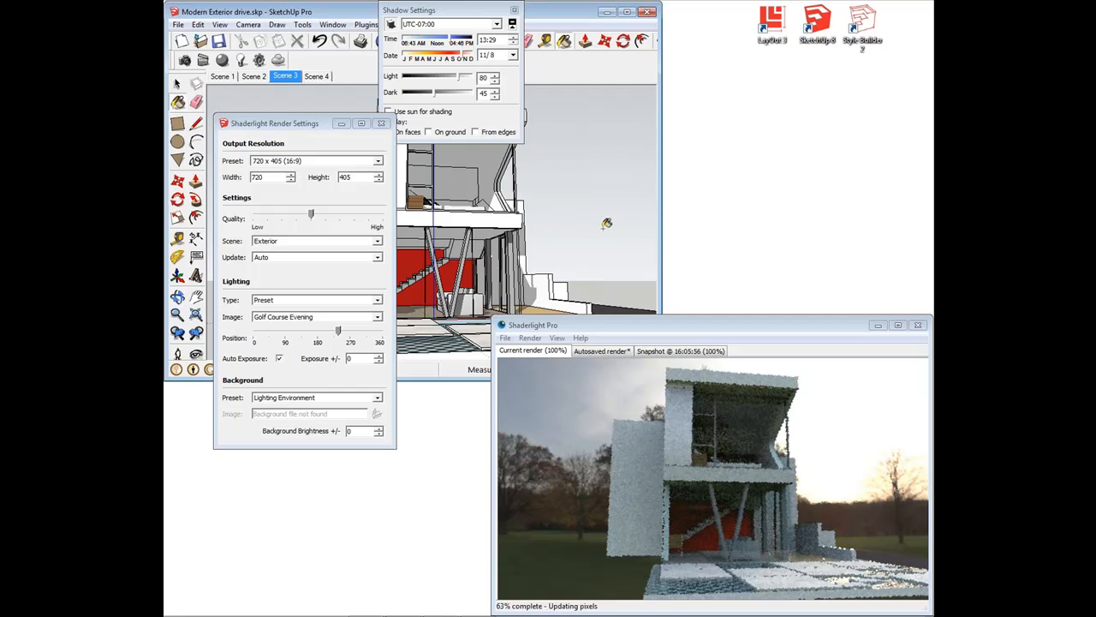
middle_drag(586, 234, 501, 243)
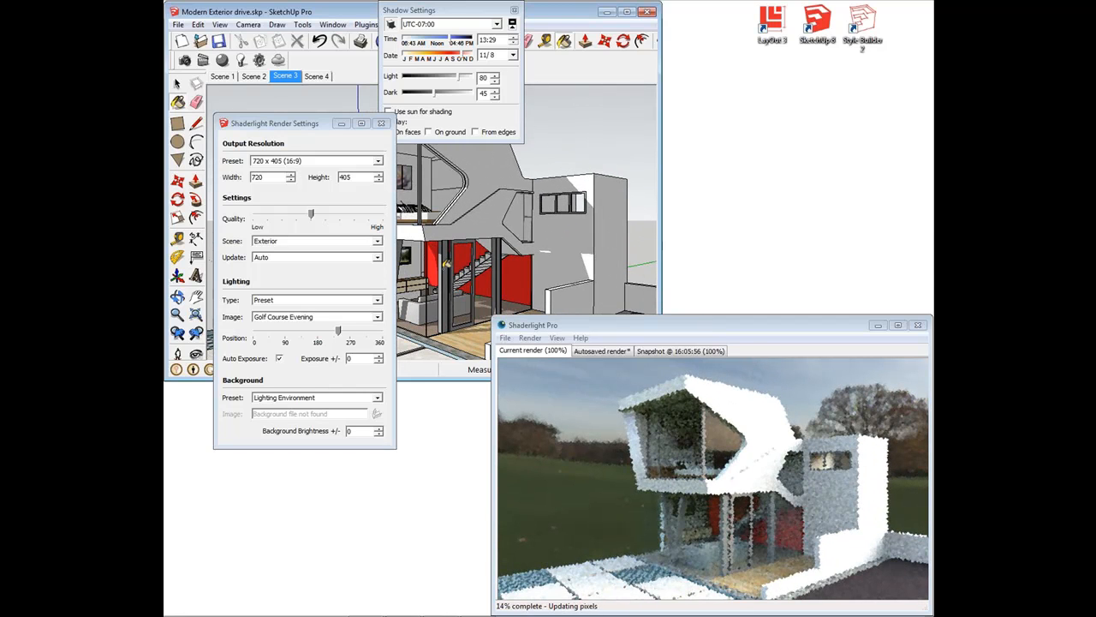
Switch the preset lighting image to London Morning and orbit the house to view its surroundings
click(330, 317)
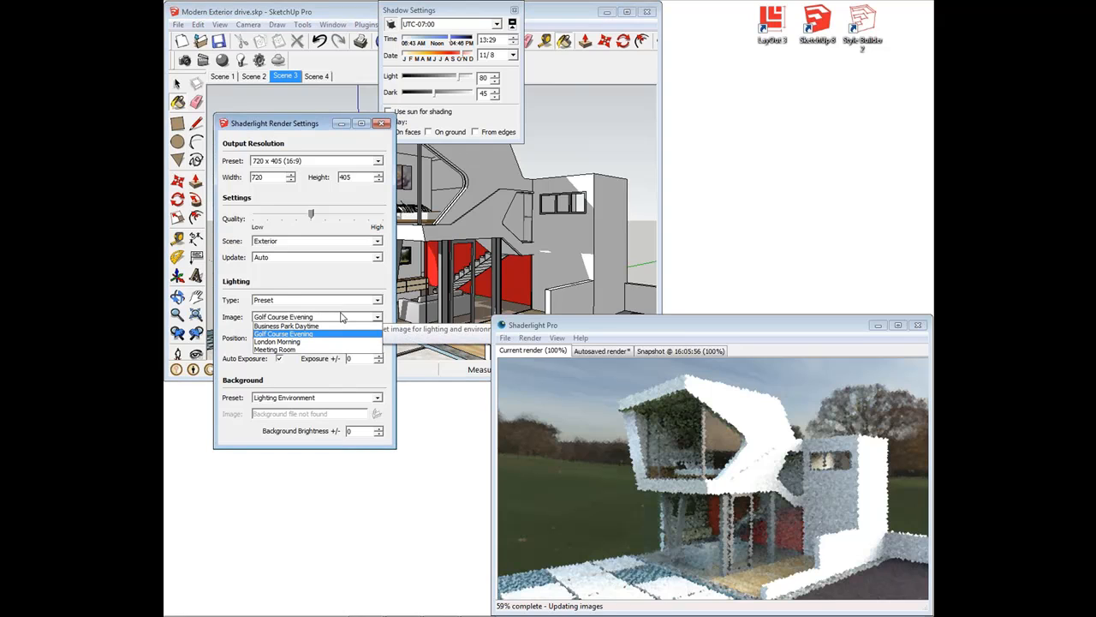
click(298, 342)
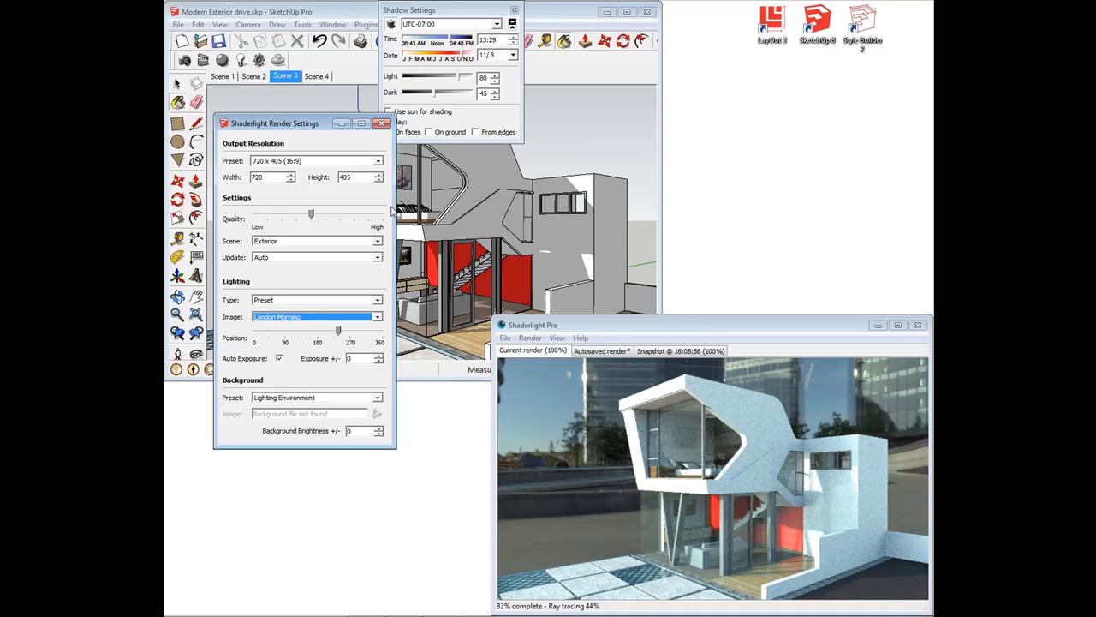
click(381, 123)
mouse_move(587, 251)
middle_down()
mouse_move(454, 270)
mouse_move(360, 261)
middle_up()
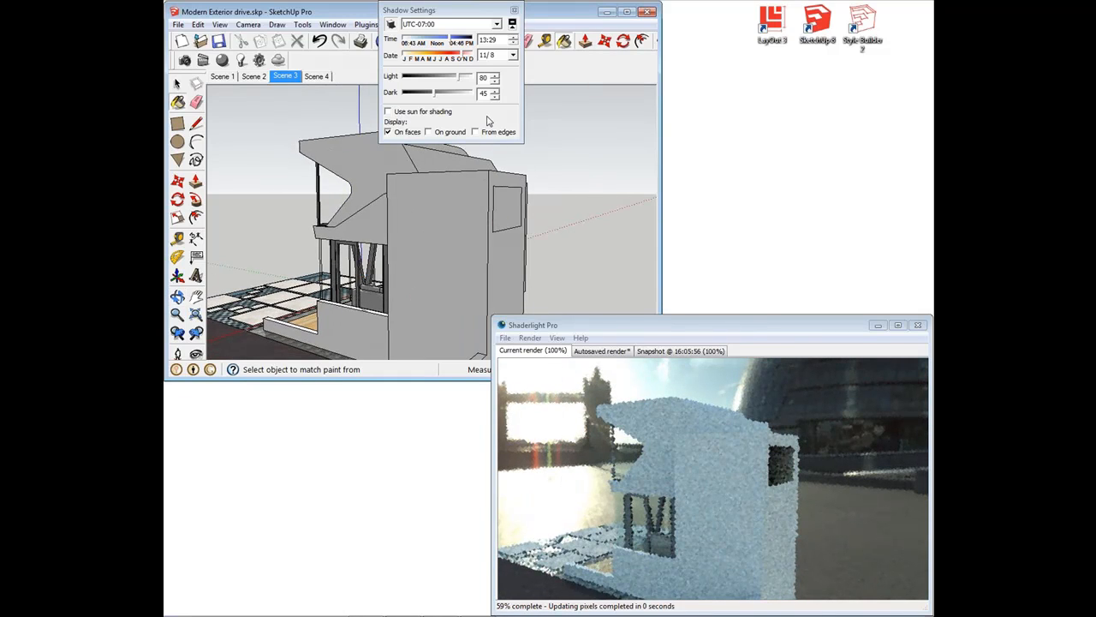
Try background brightness values of -2 and -6 on the London Morning render
click(258, 60)
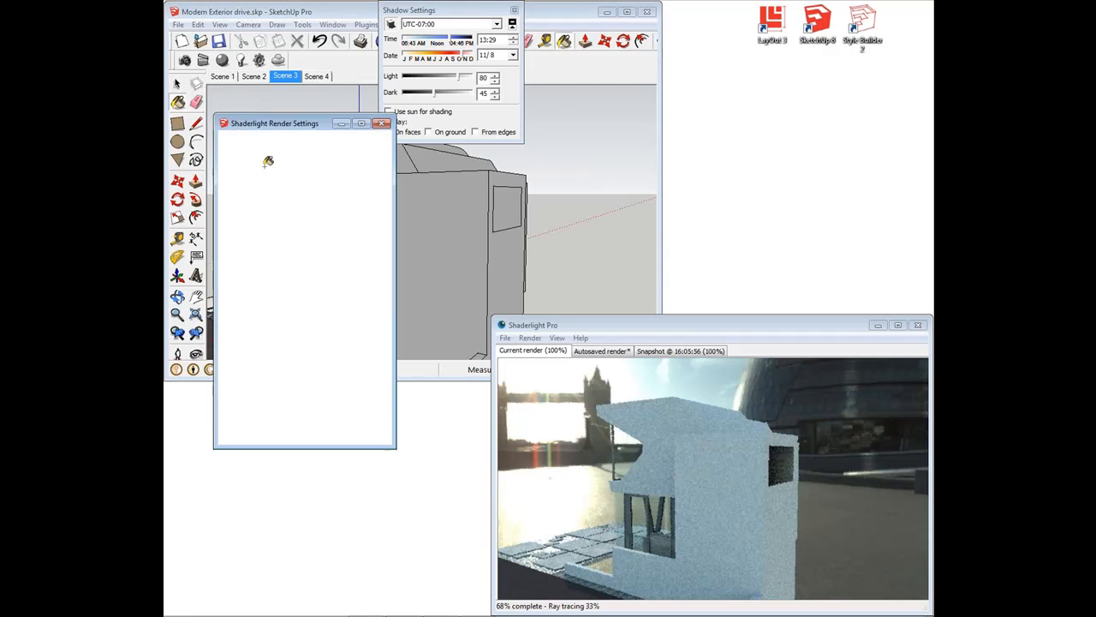
double_click(348, 431)
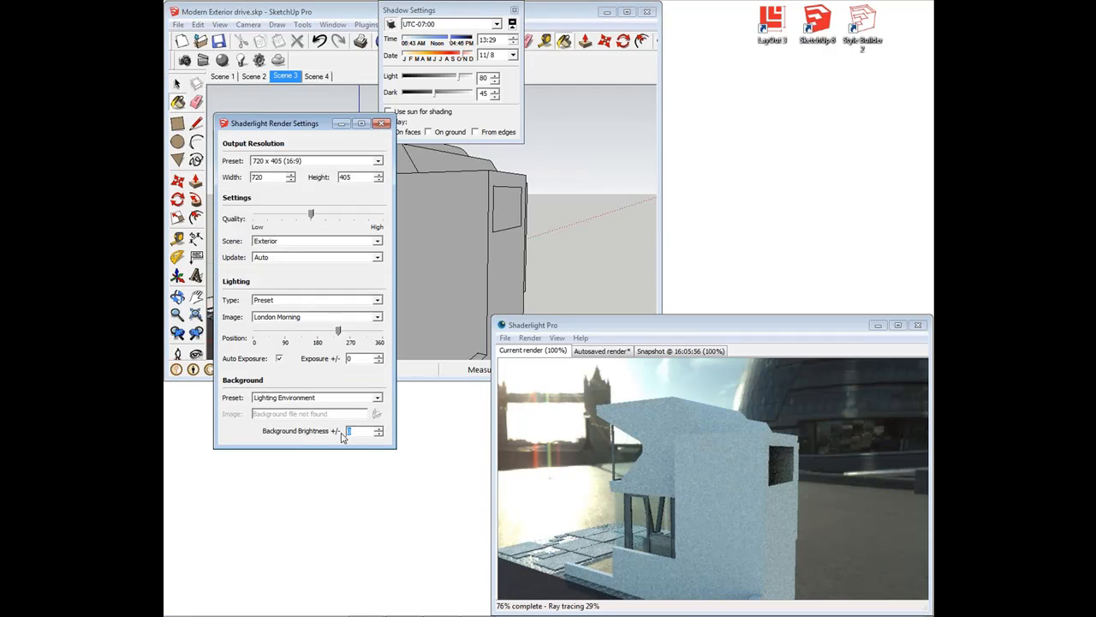
text(-2)
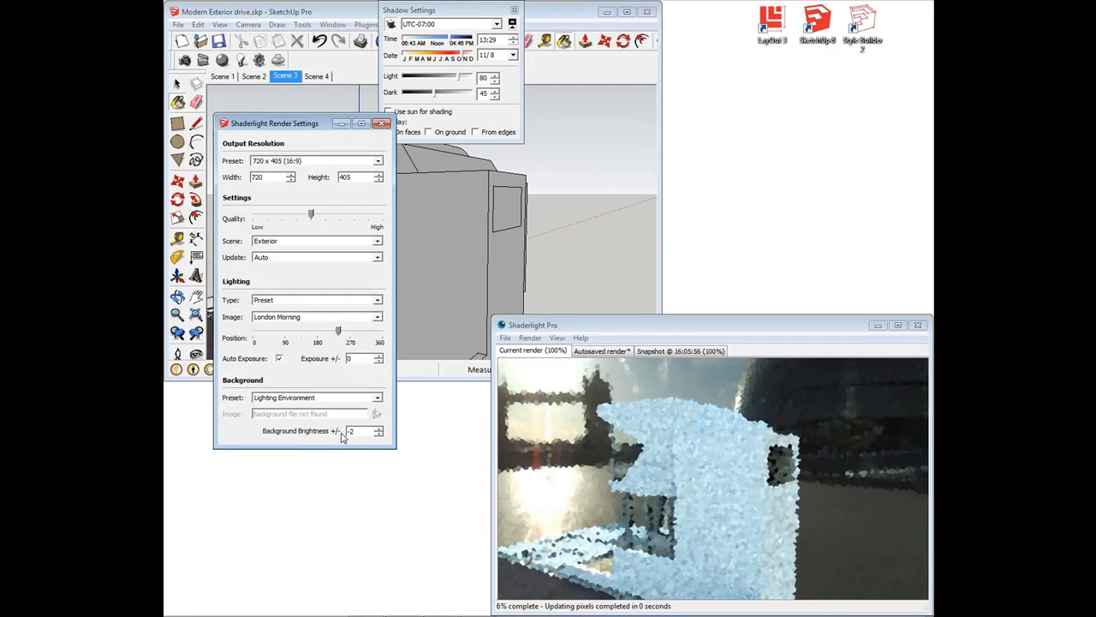
double_click(361, 433)
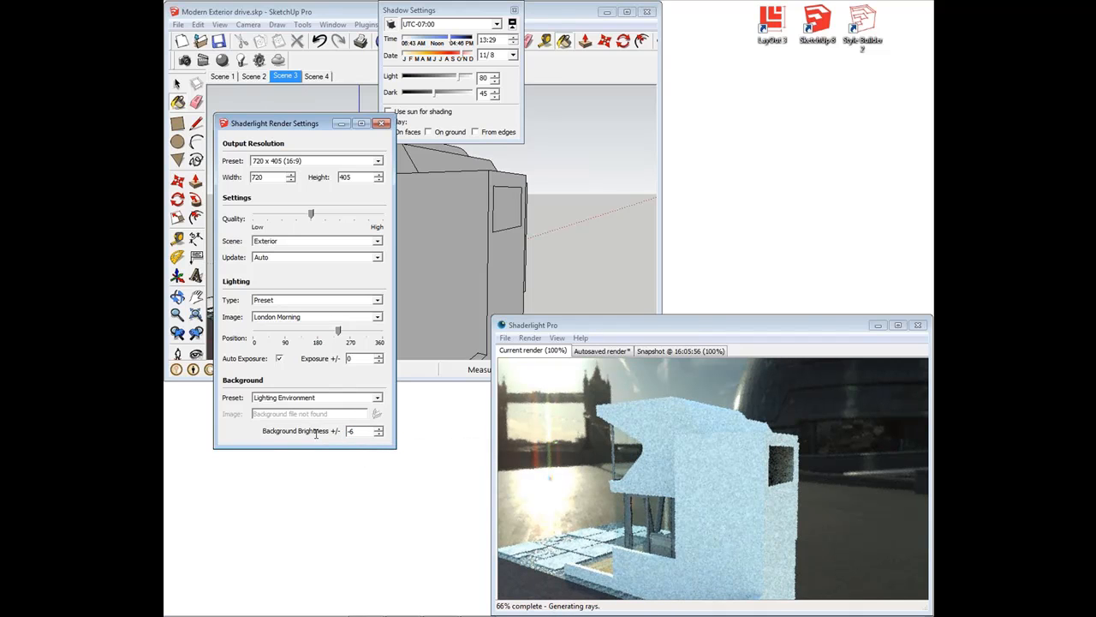
mouse_move(435, 227)
shift+middle_down()
mouse_move(451, 264)
mouse_move(450, 255)
shift+middle_up()
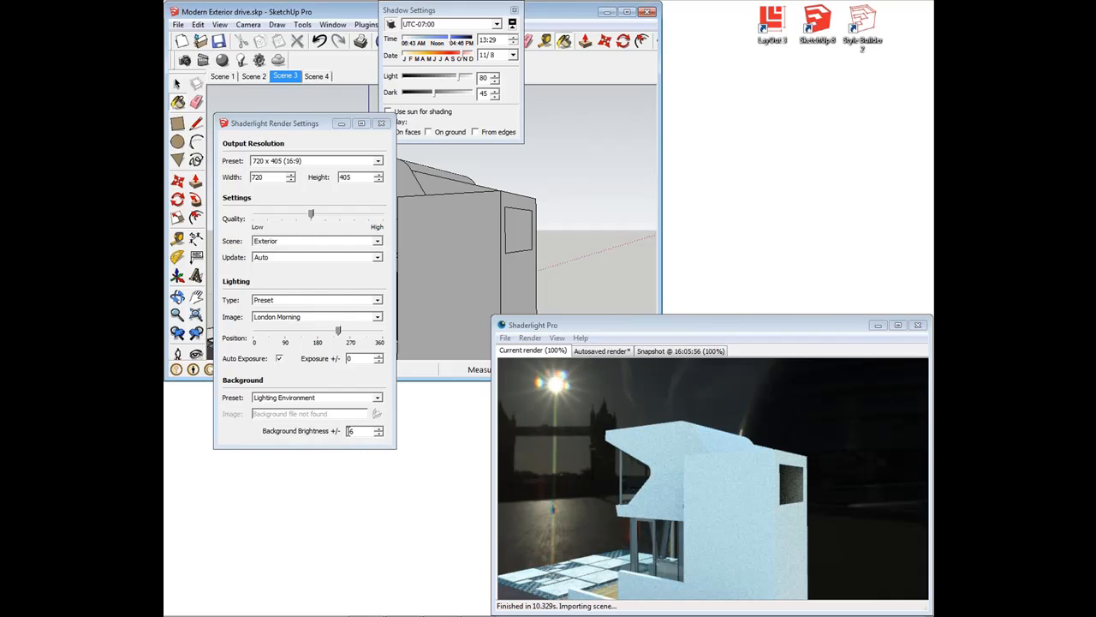
Set the background brightness back to 0 and bring the front of the house back into view
click(310, 432)
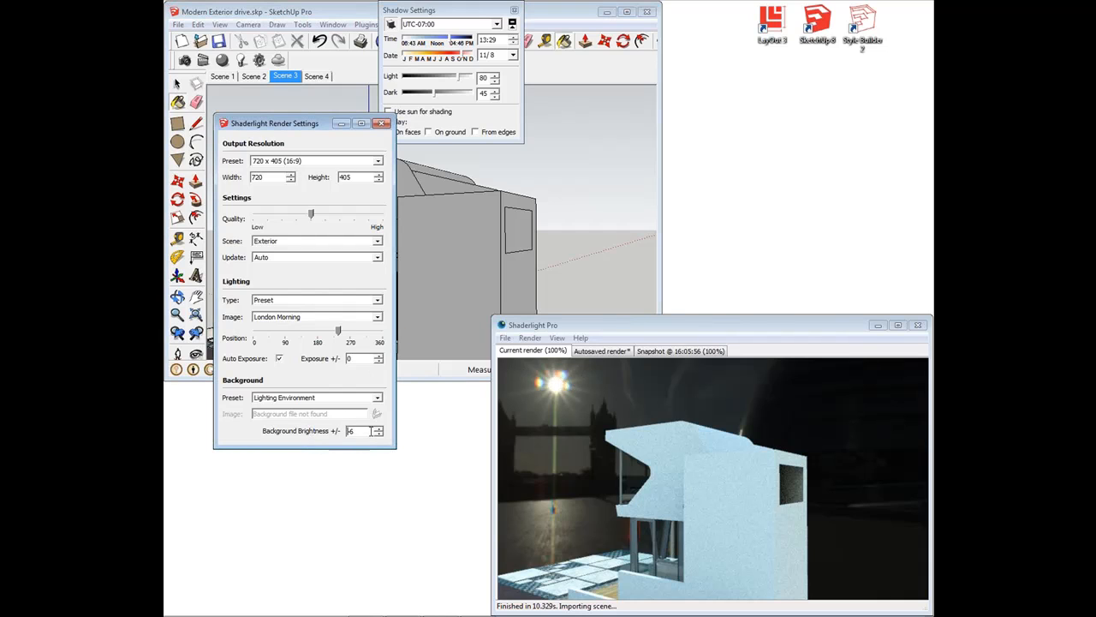
drag(371, 431, 336, 431)
text(0)
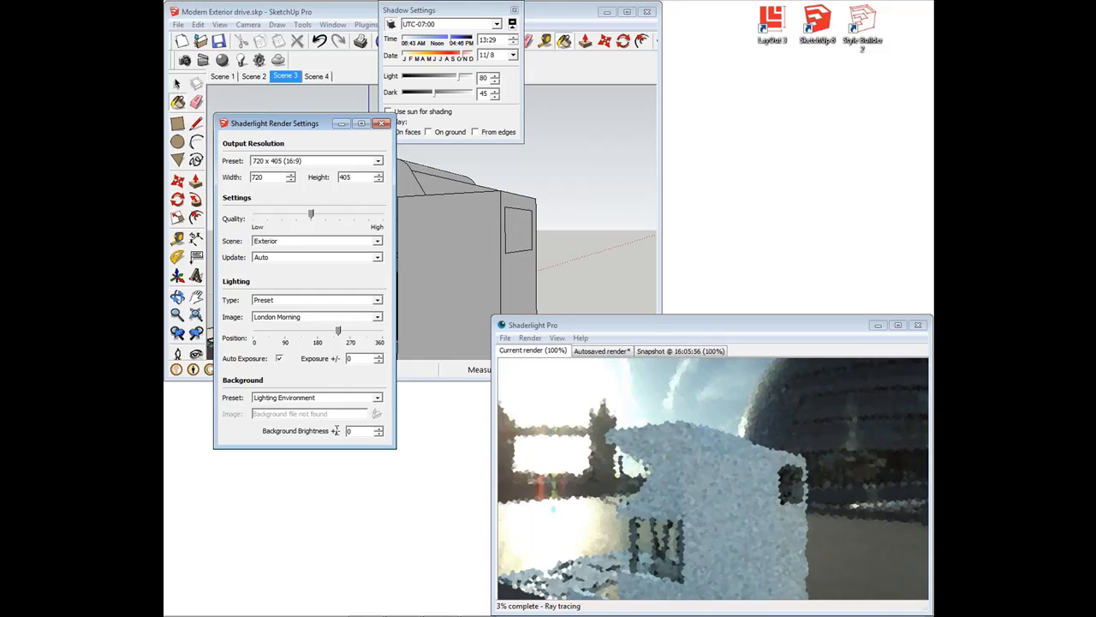
click(380, 125)
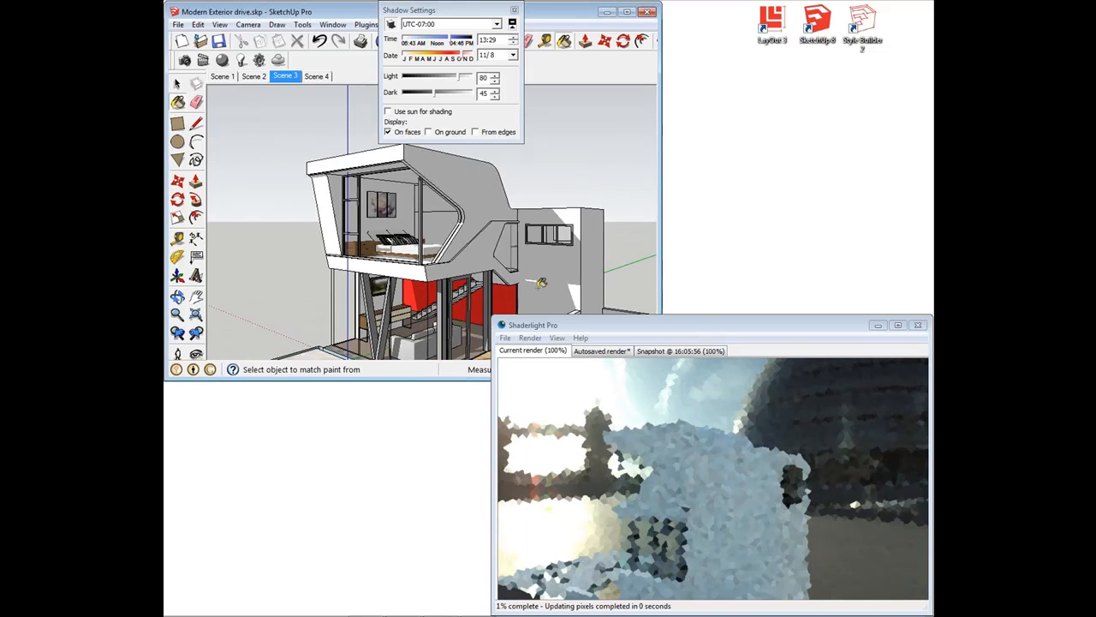
mouse_move(460, 290)
middle_down()
mouse_move(390, 250)
mouse_move(419, 249)
middle_up()
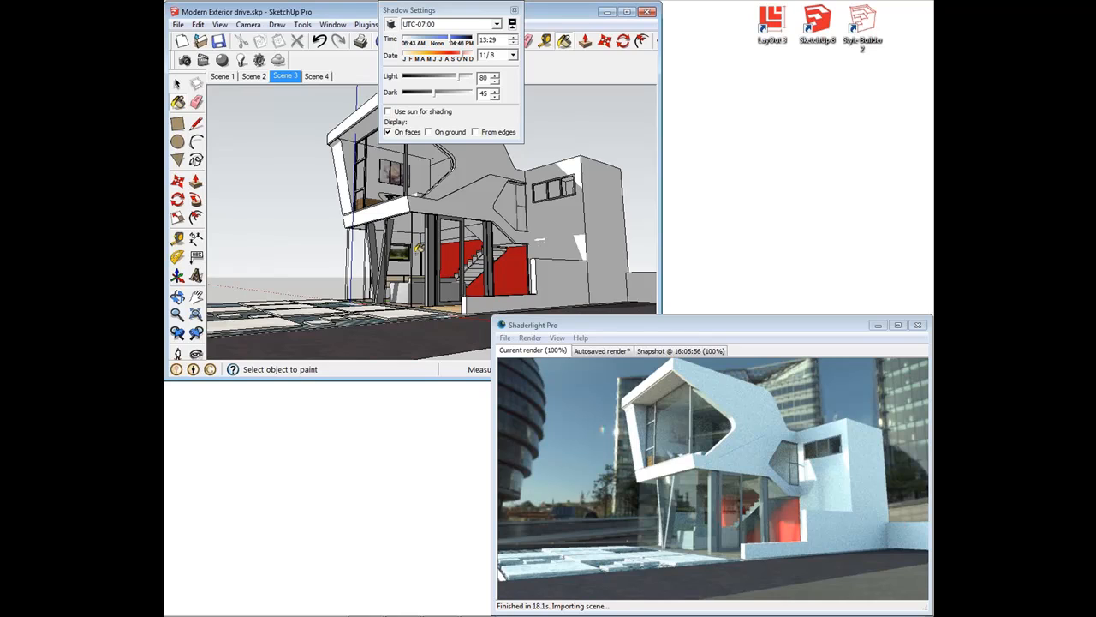
Switch the lighting type to Moofe® and render with Mountain Sunrise, Tenerife, followed by the Sunlit Lawns, New Zealand image
click(258, 59)
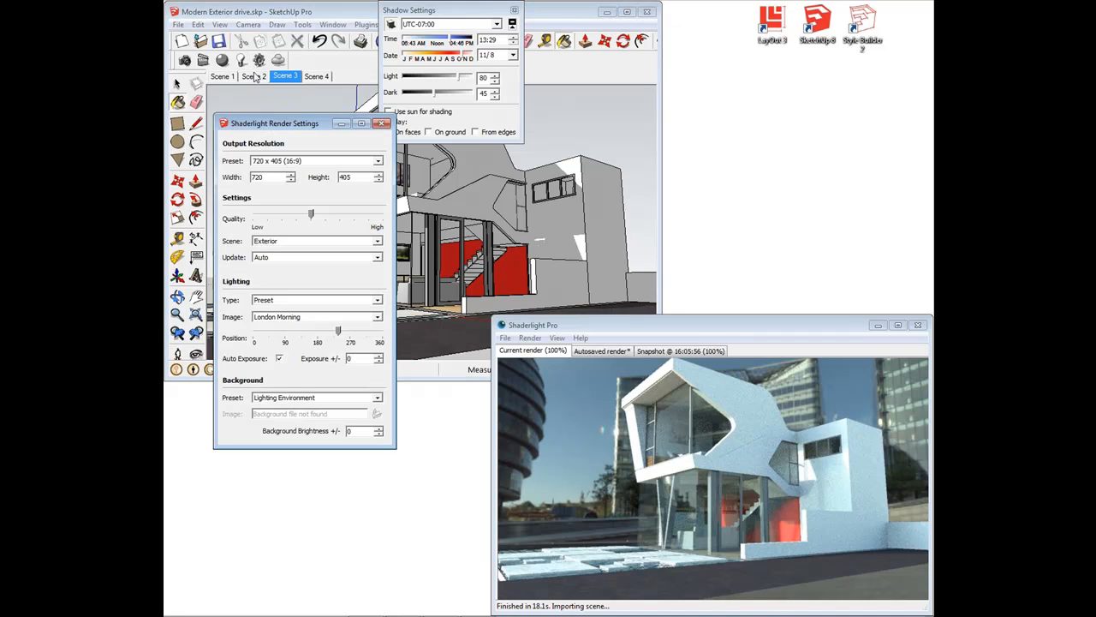
click(333, 318)
click(333, 302)
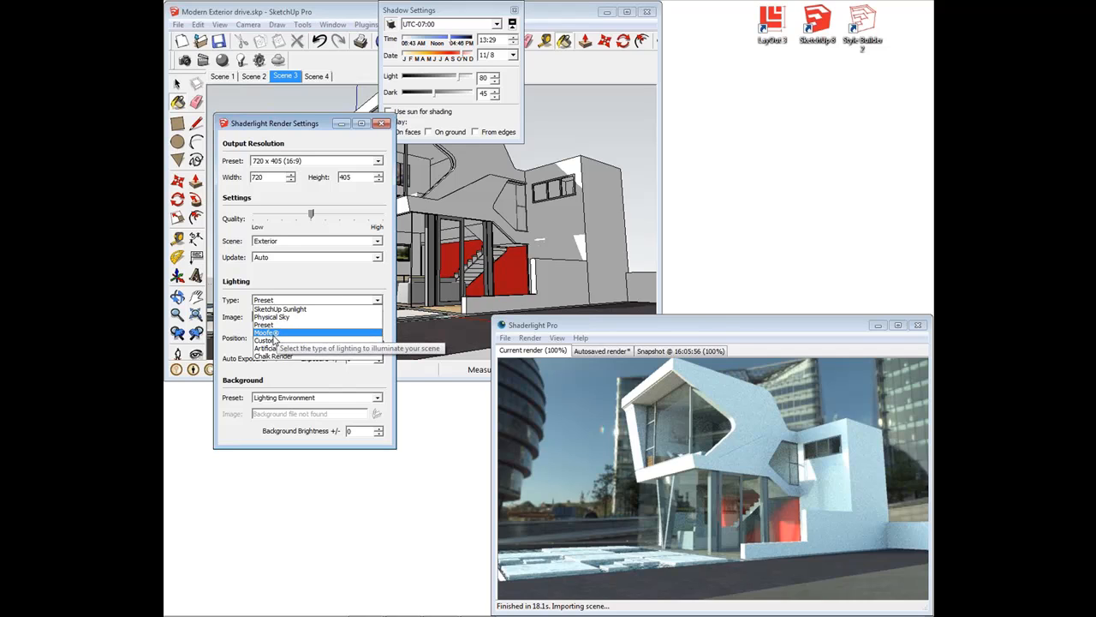
click(267, 339)
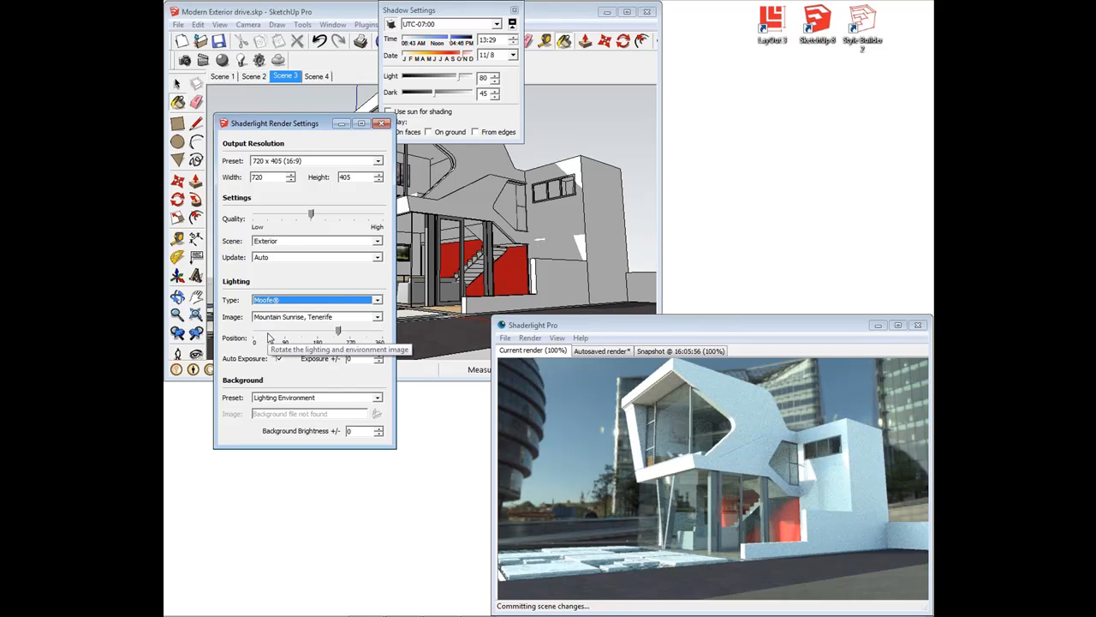
mouse_move(365, 605)
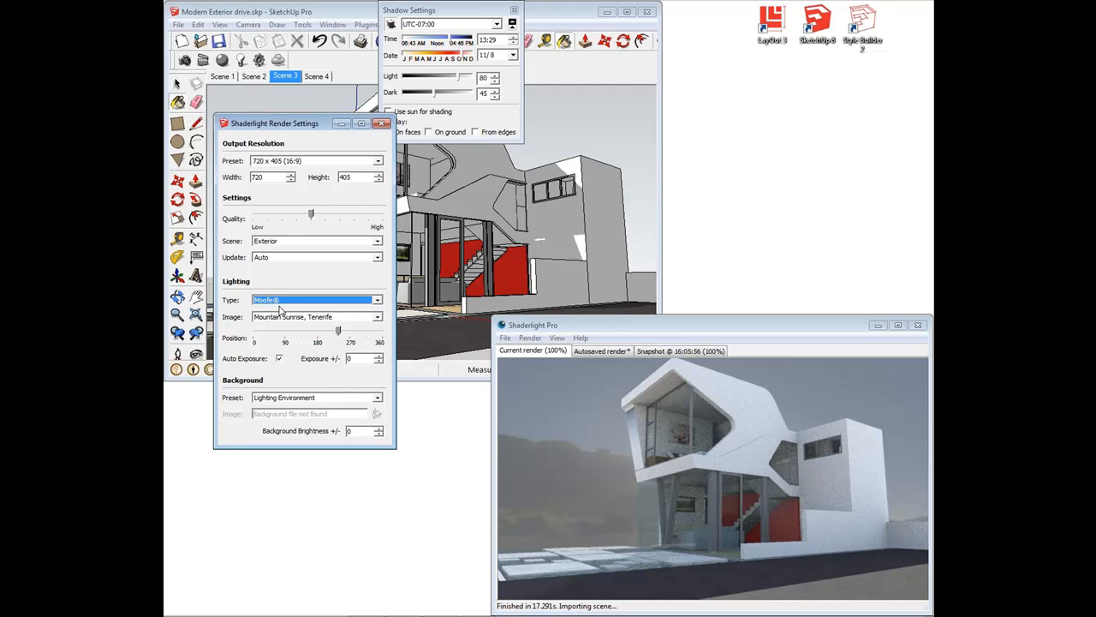
click(333, 319)
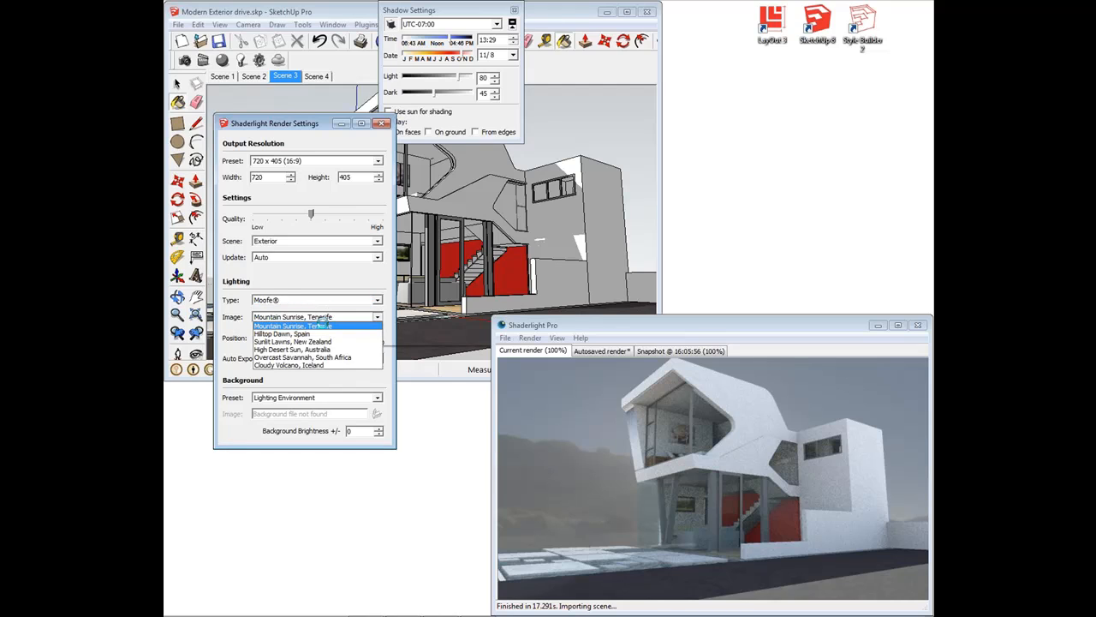
click(311, 341)
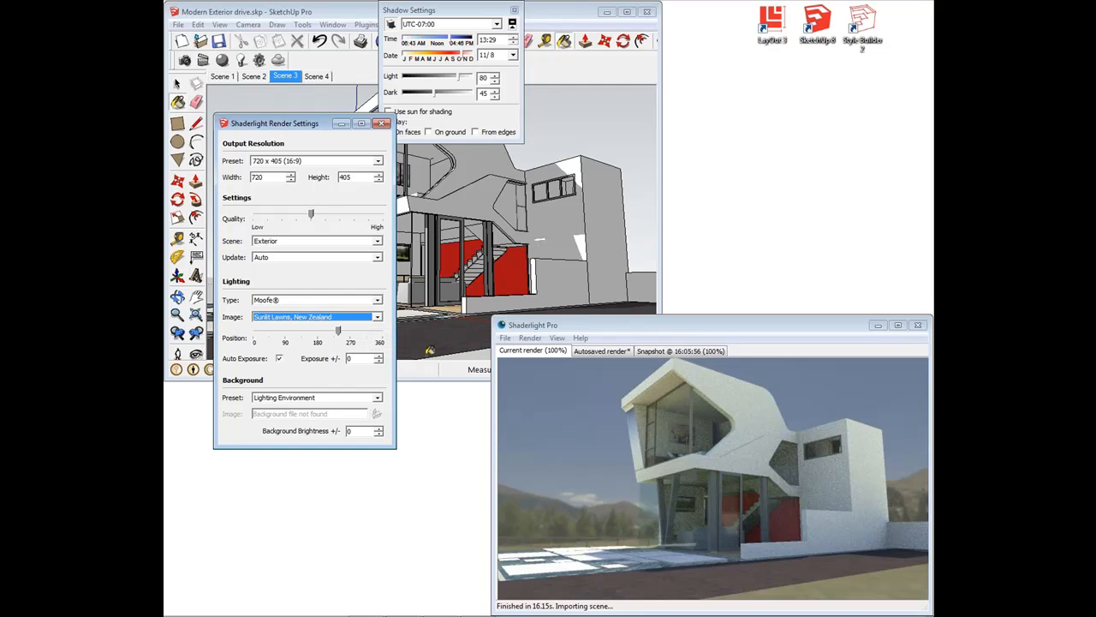
Return the lighting type to Preset with the London Morning image and close the render settings
click(328, 299)
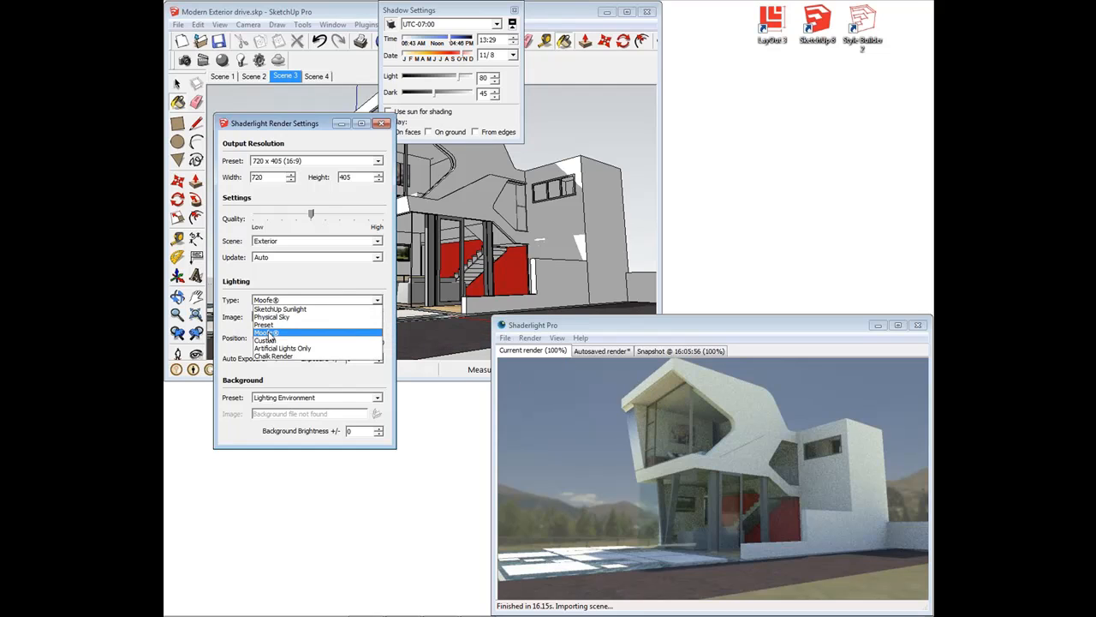
click(274, 331)
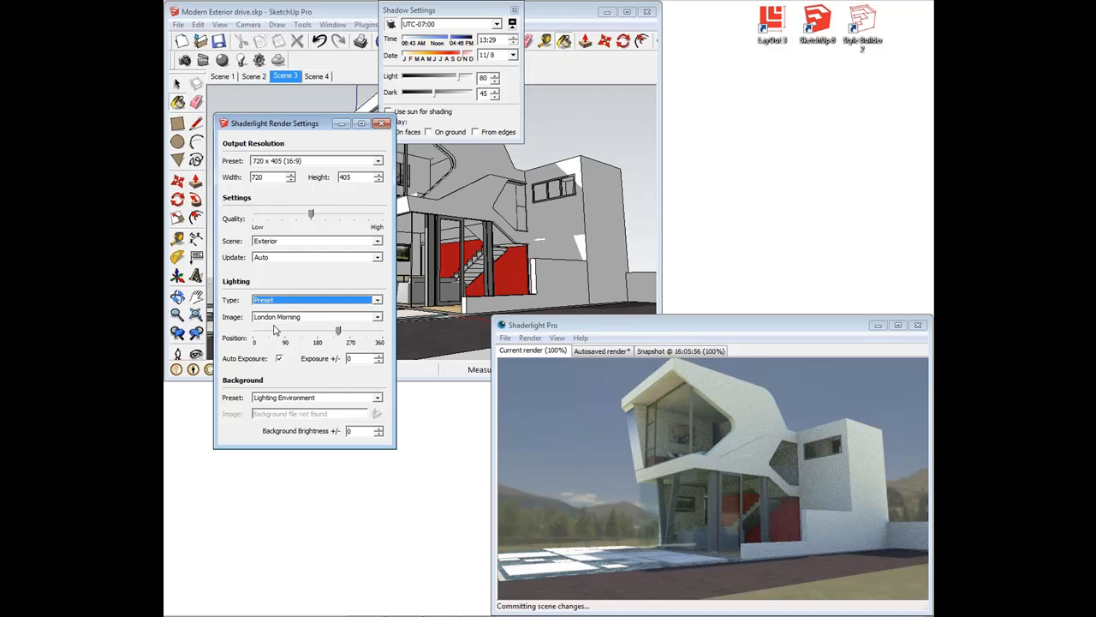
click(381, 125)
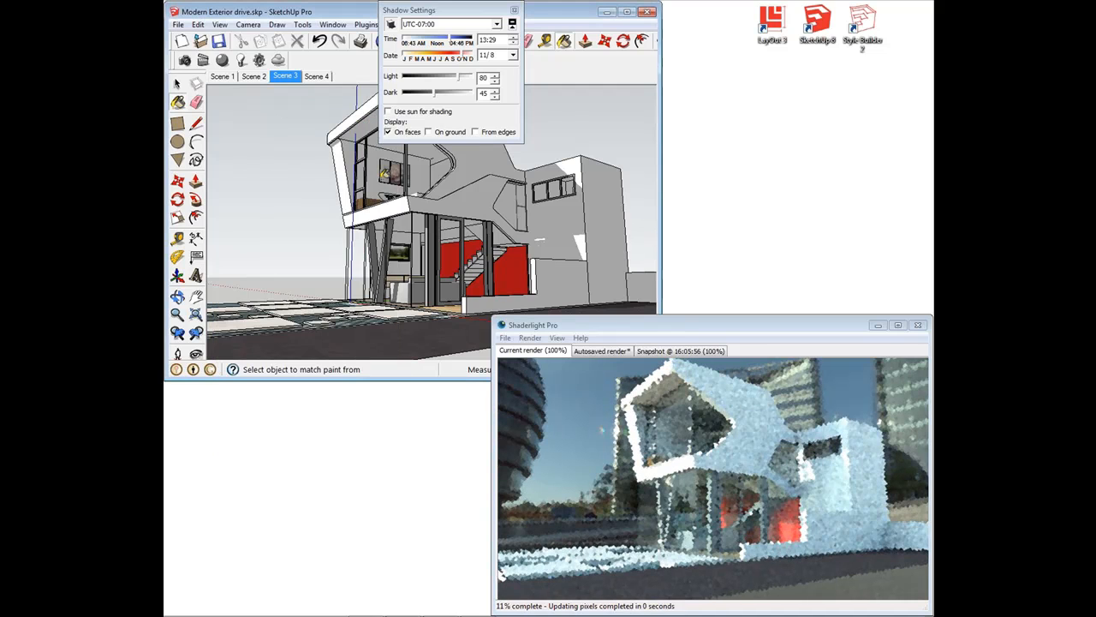
Examine the upstairs bedroom and side walls in the live London Morning render, then return to the front of the house
scroll(394, 218, up, 5)
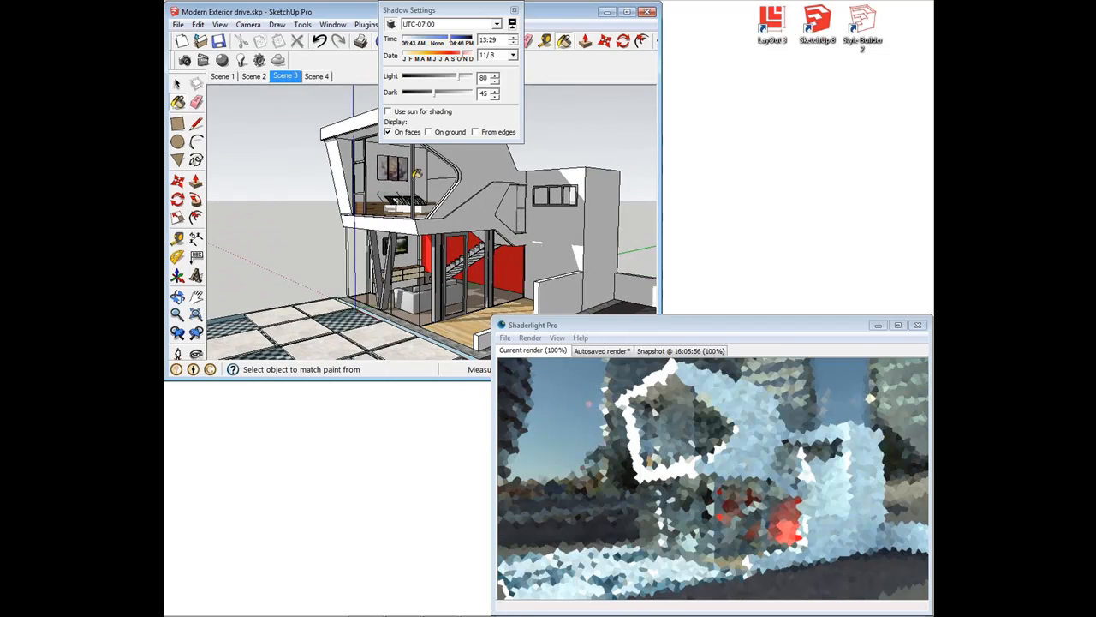
scroll(410, 178, up, 5)
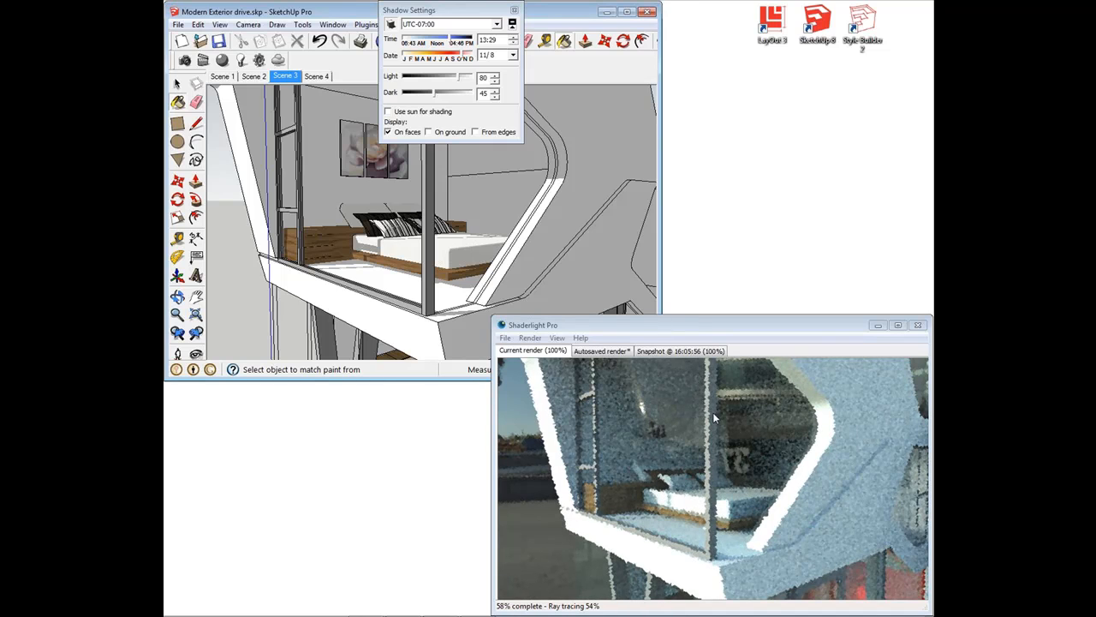
middle_drag(388, 274, 526, 255)
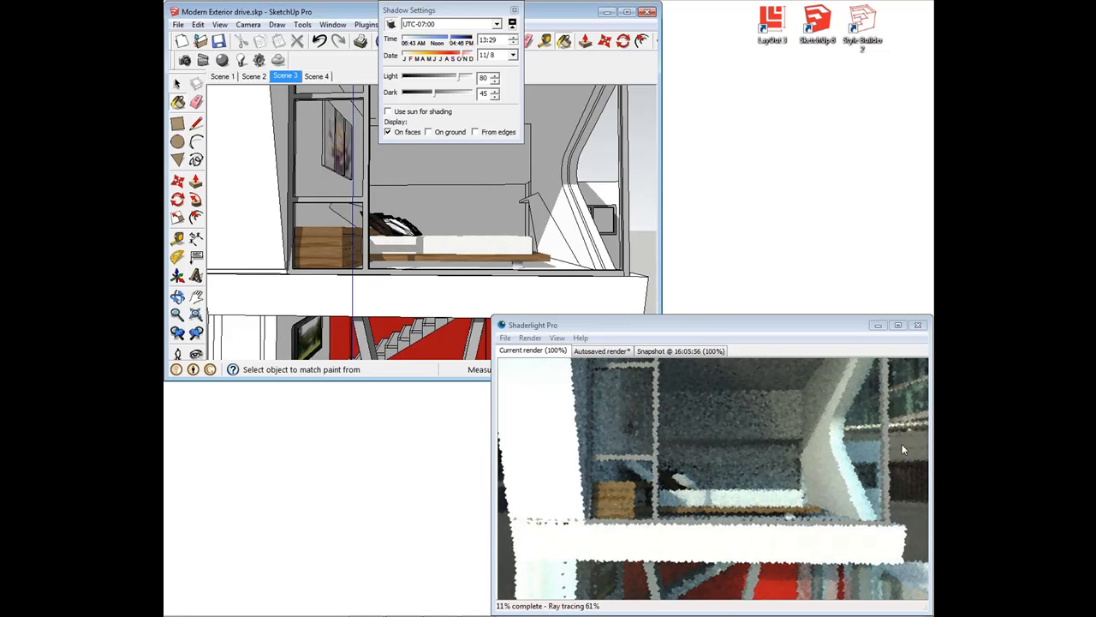
middle_drag(346, 212, 448, 213)
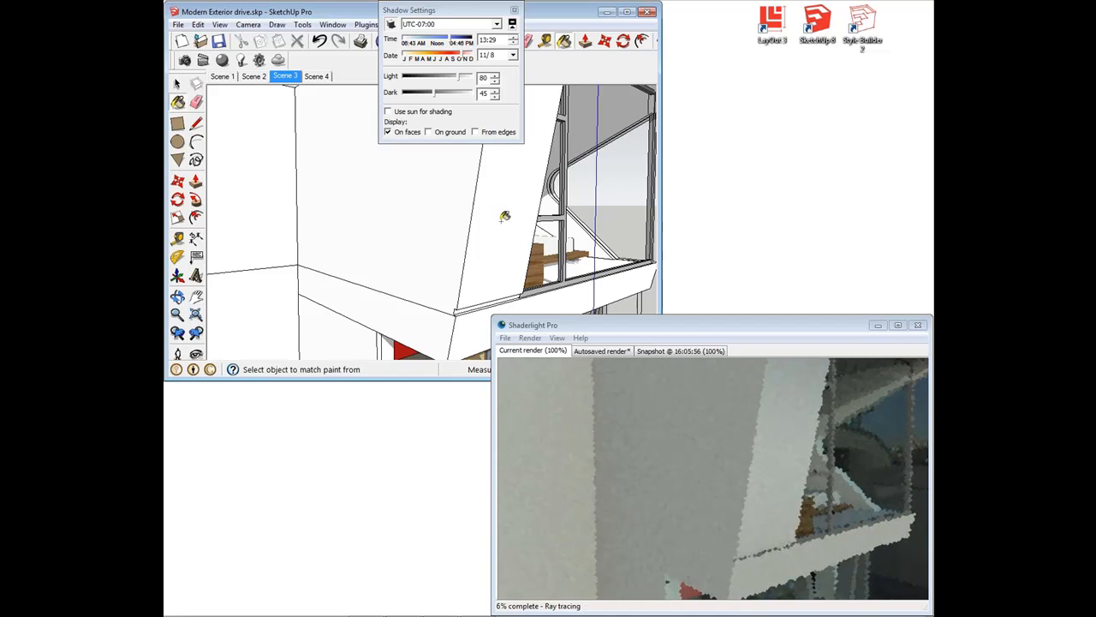
mouse_move(506, 218)
middle_down()
mouse_move(270, 222)
mouse_move(453, 225)
mouse_move(437, 201)
mouse_move(490, 242)
mouse_move(472, 262)
mouse_move(419, 235)
middle_up()
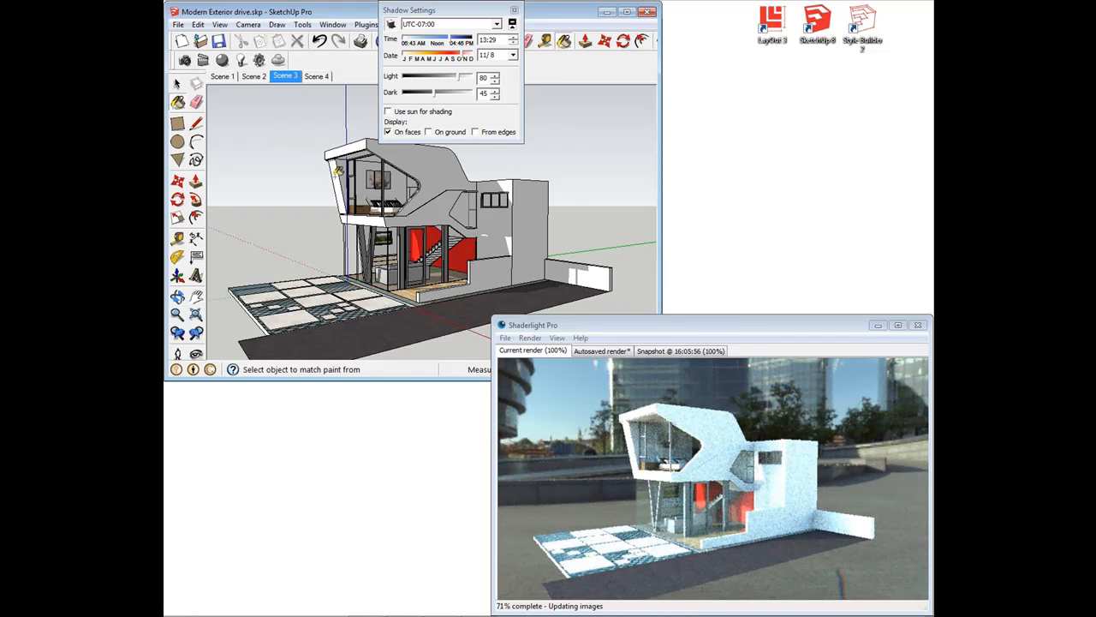
scroll(352, 206, up, 3)
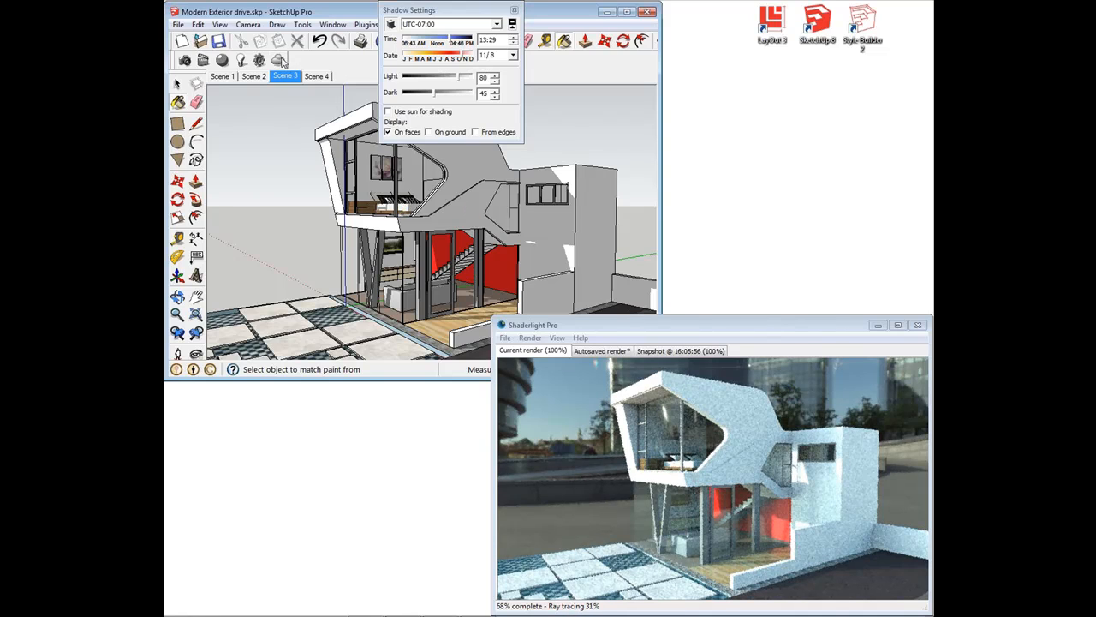
Set the background preset to Custom in the Shaderlight render settings
click(259, 60)
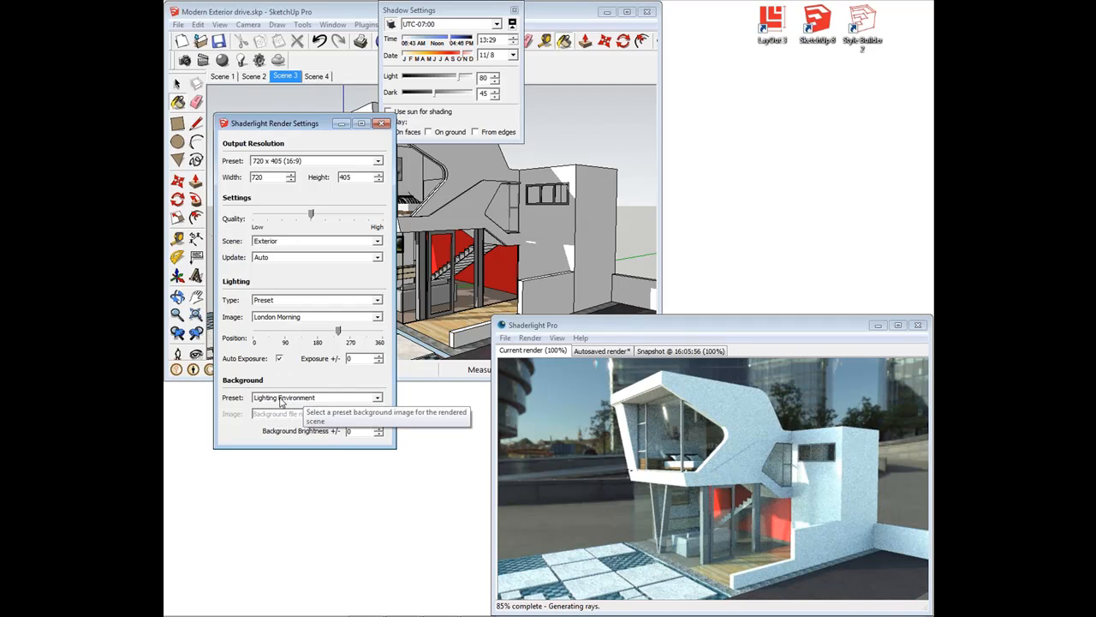
click(310, 401)
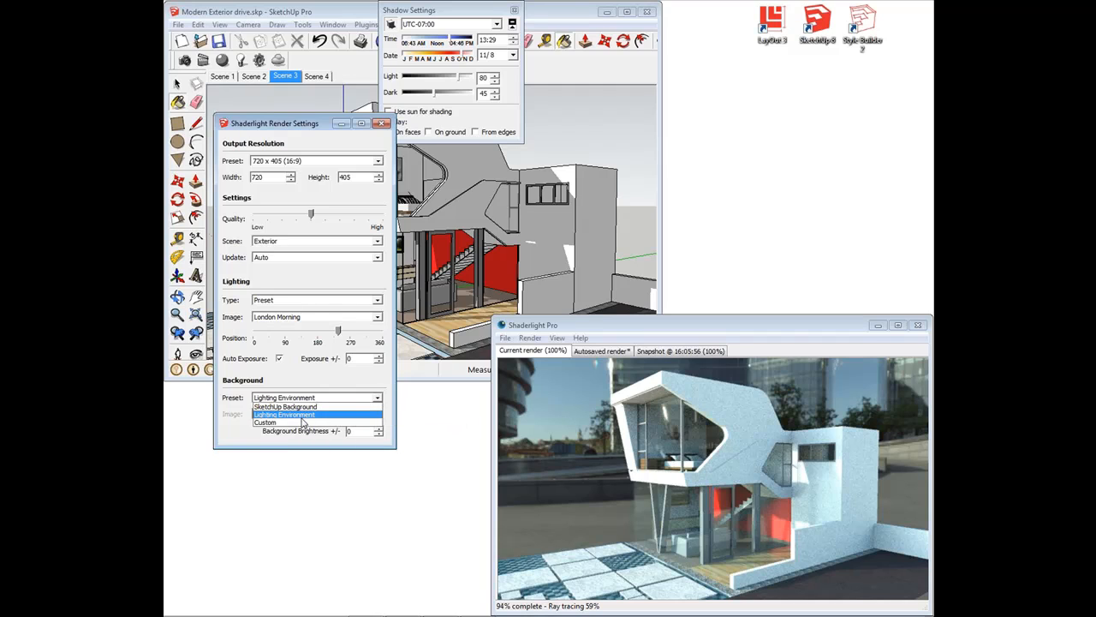
click(301, 416)
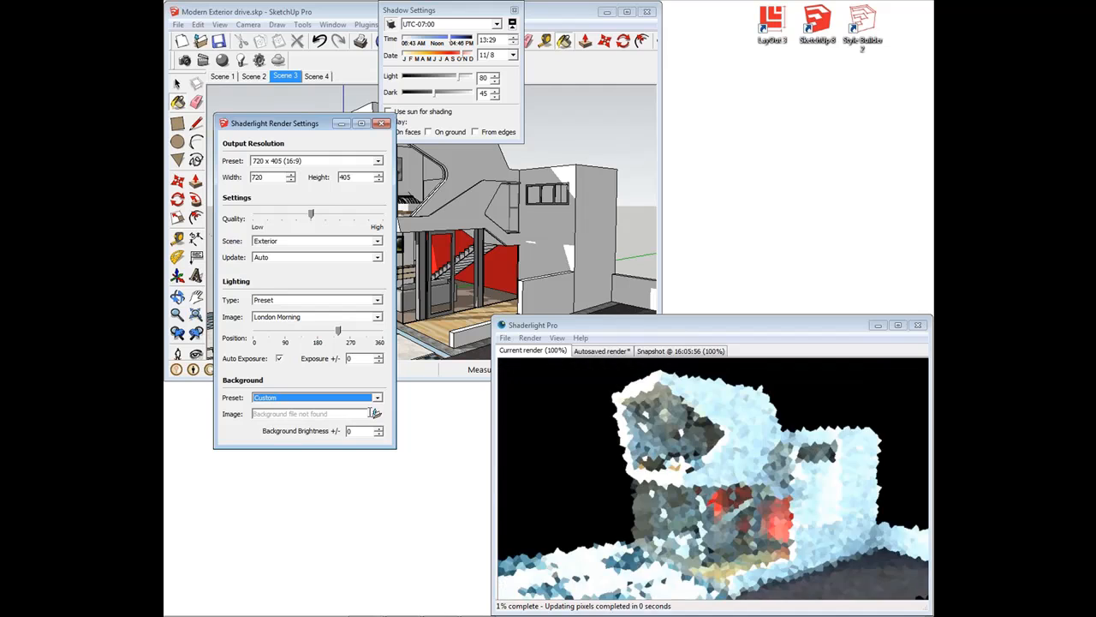
Load 100_1987.jpg from the poolhouse folder inside the desktop's Webinar folder as the custom background image
click(376, 415)
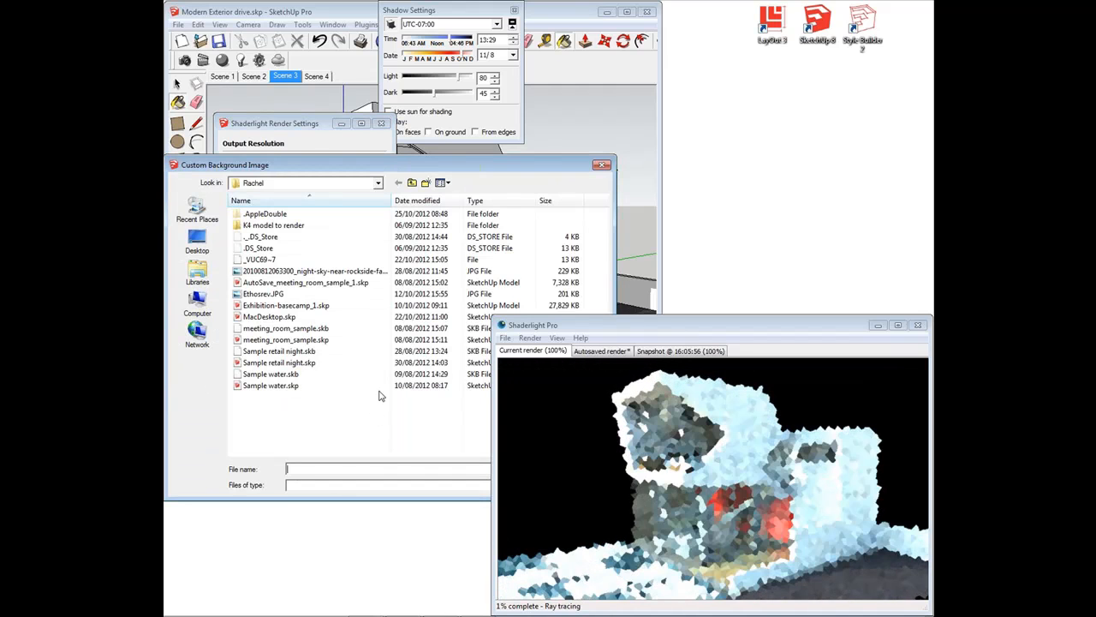
click(197, 242)
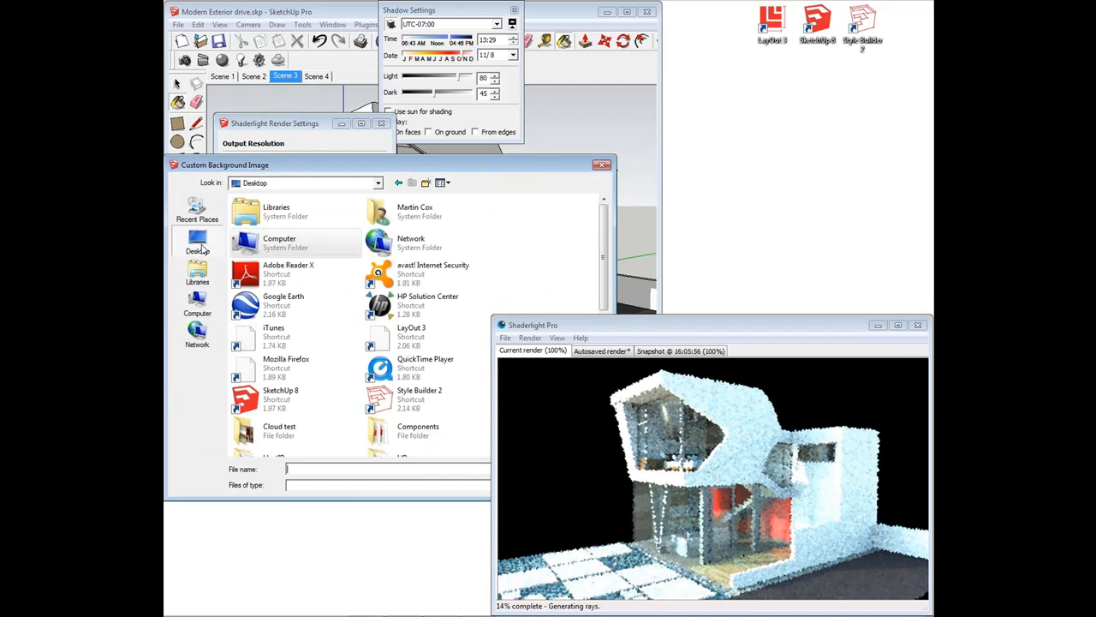
drag(603, 233, 608, 322)
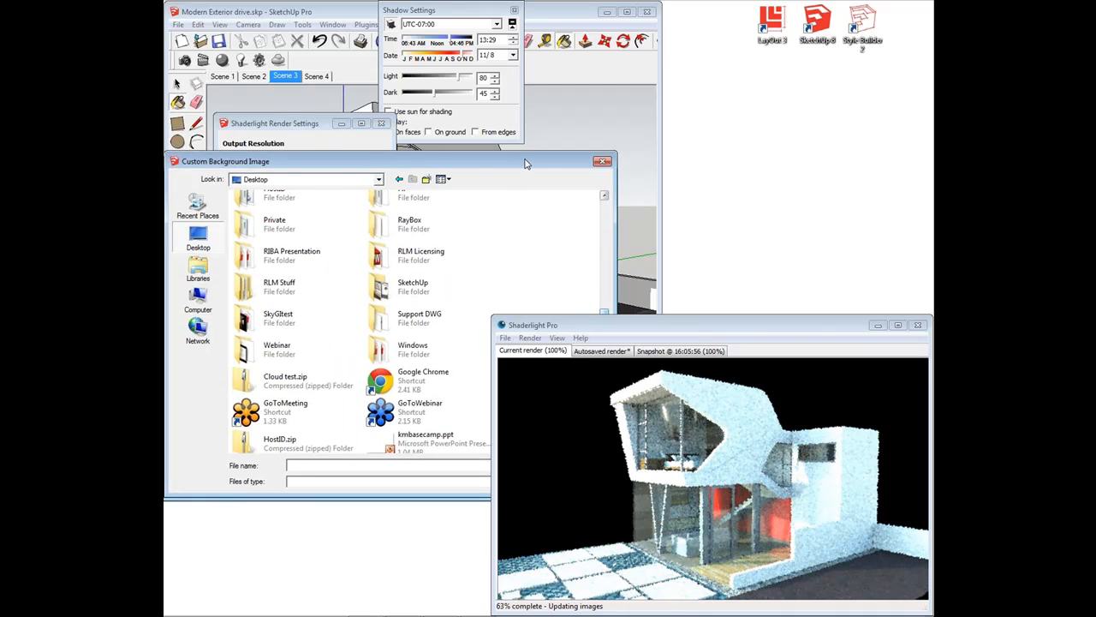
drag(523, 164, 527, 12)
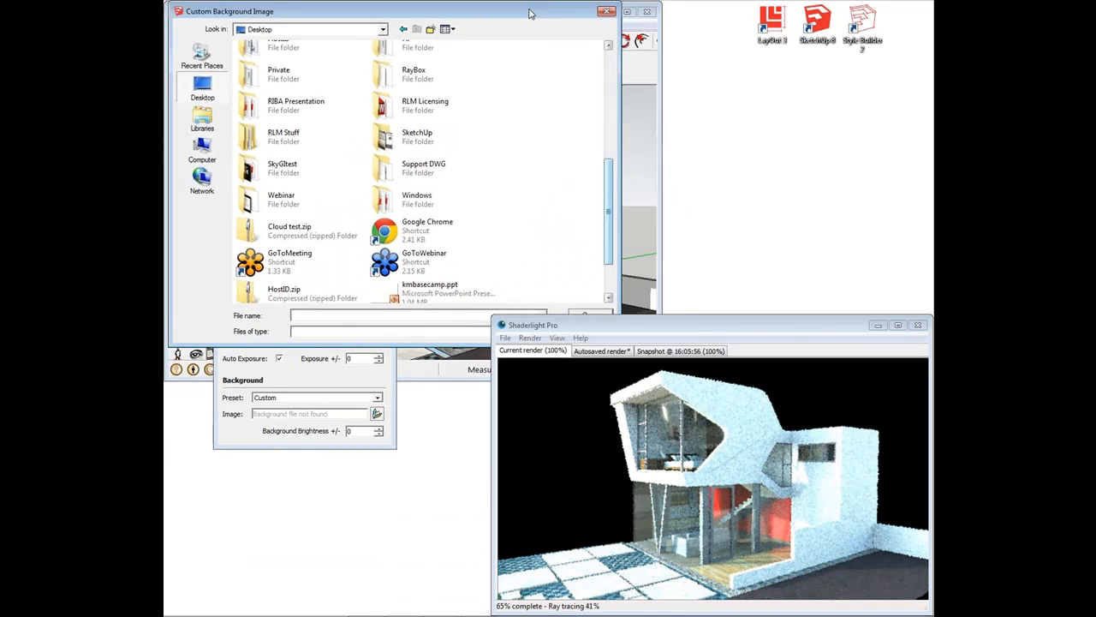
double_click(307, 212)
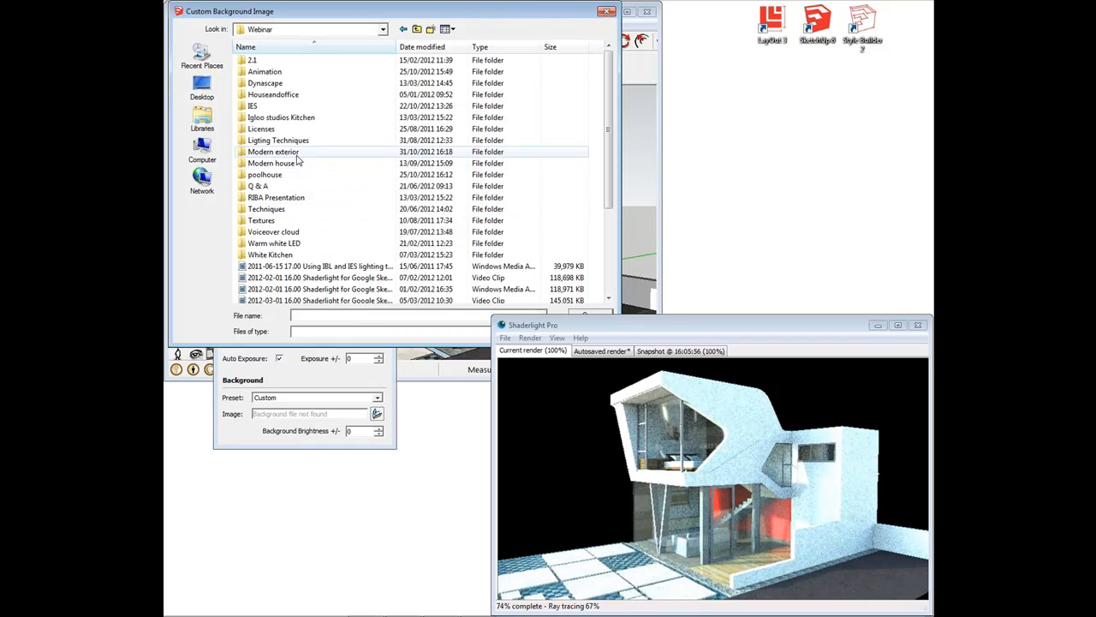
double_click(272, 174)
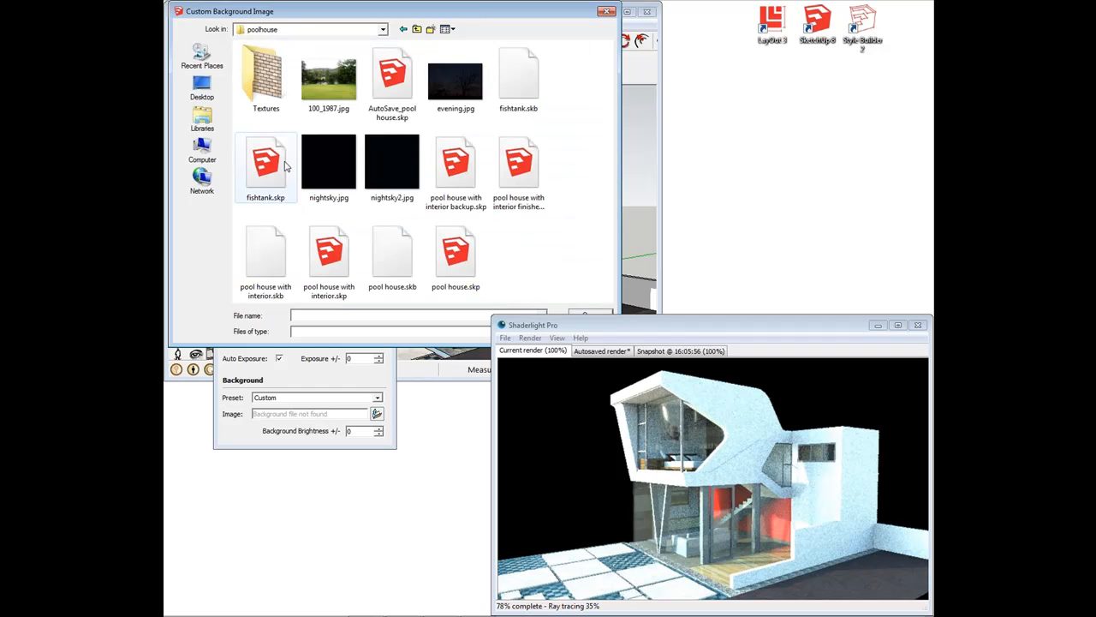
click(318, 83)
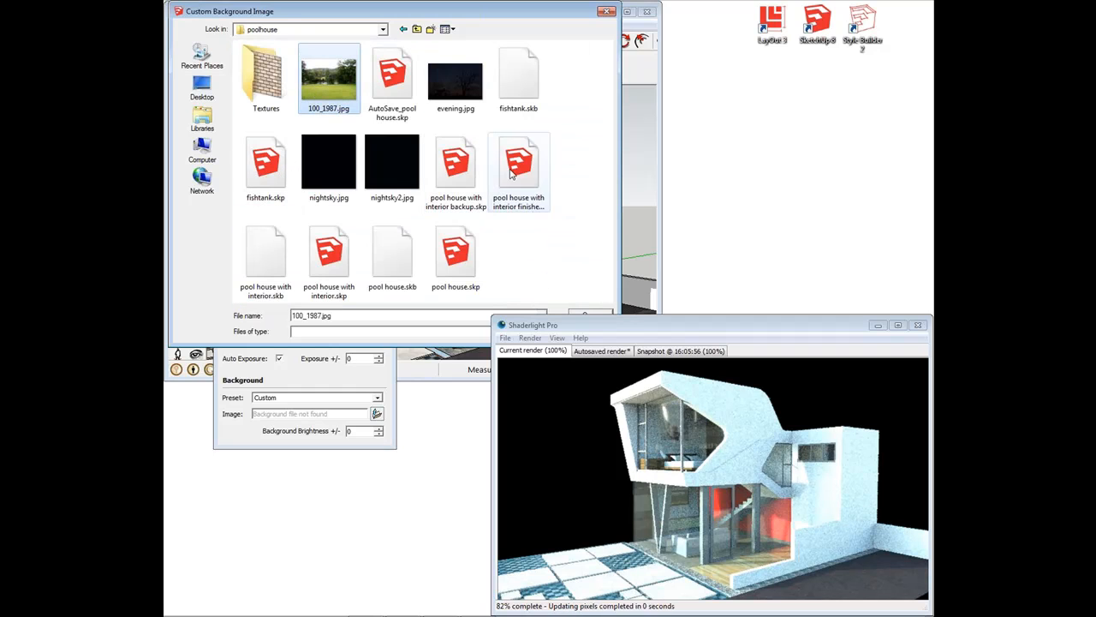
click(593, 313)
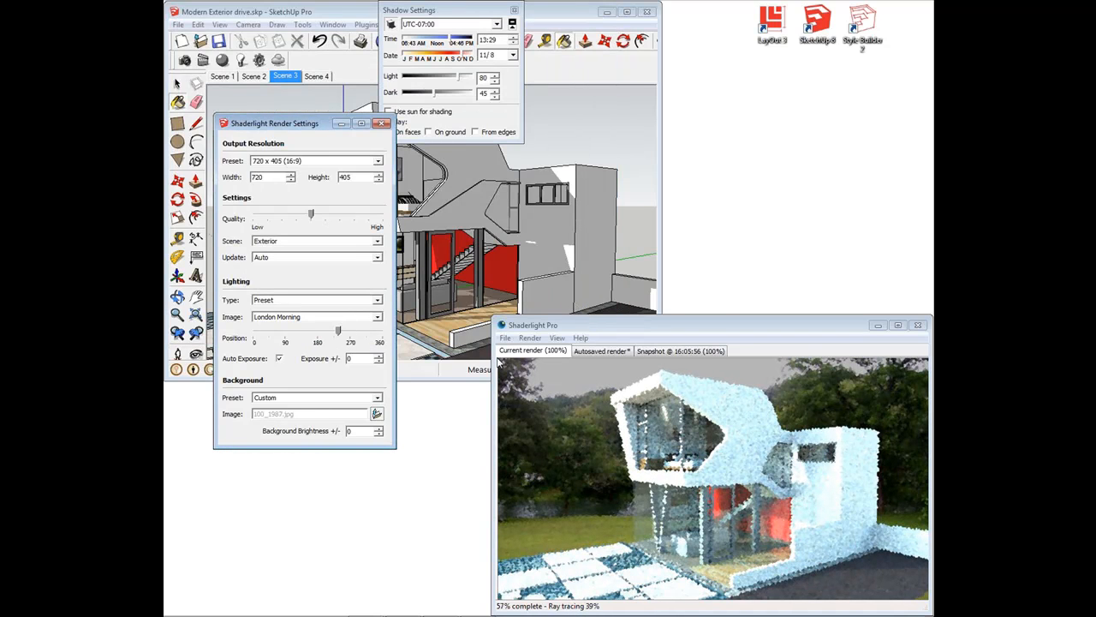
Change the preset lighting image to Golf Course Evening and reposition the house against the photo background
click(336, 317)
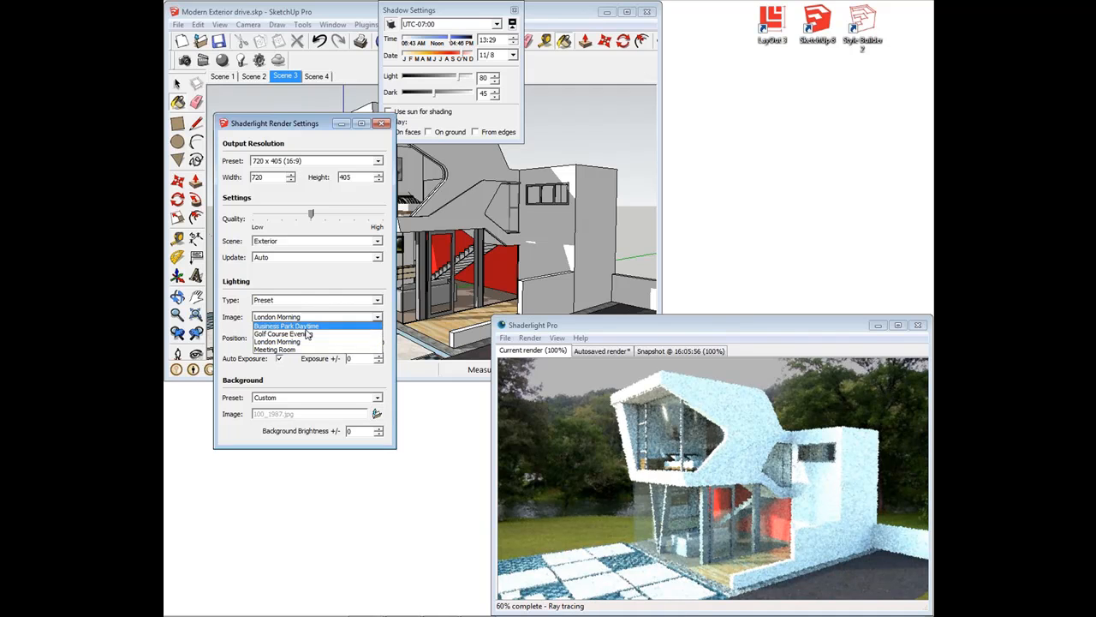
click(301, 338)
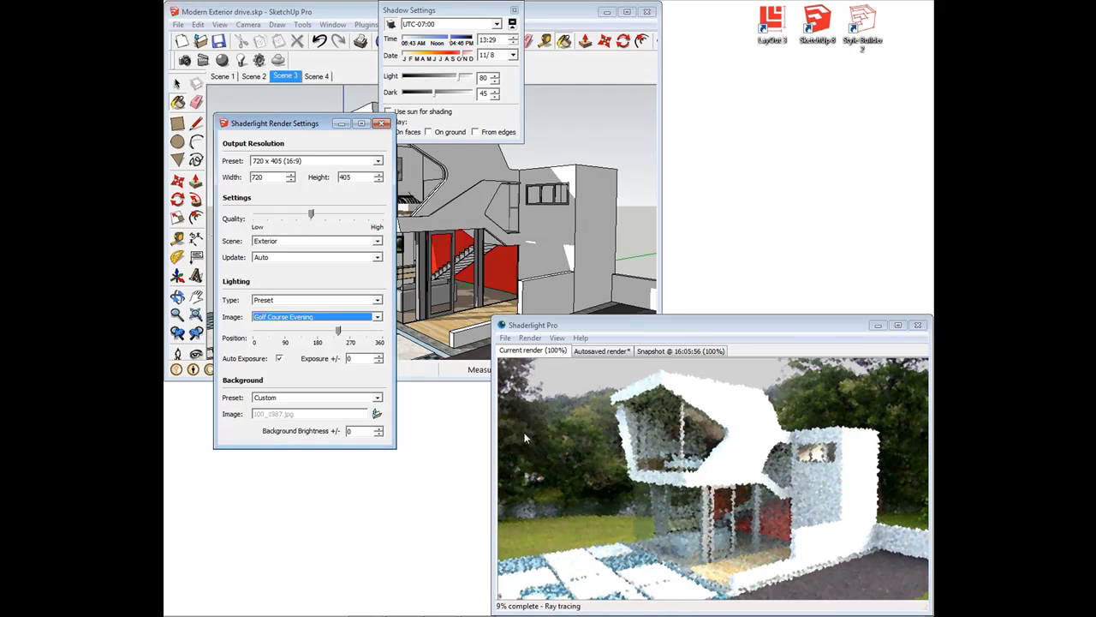
mouse_move(572, 264)
middle_down()
mouse_move(537, 260)
mouse_move(533, 249)
middle_up()
scroll(533, 249, down, 2)
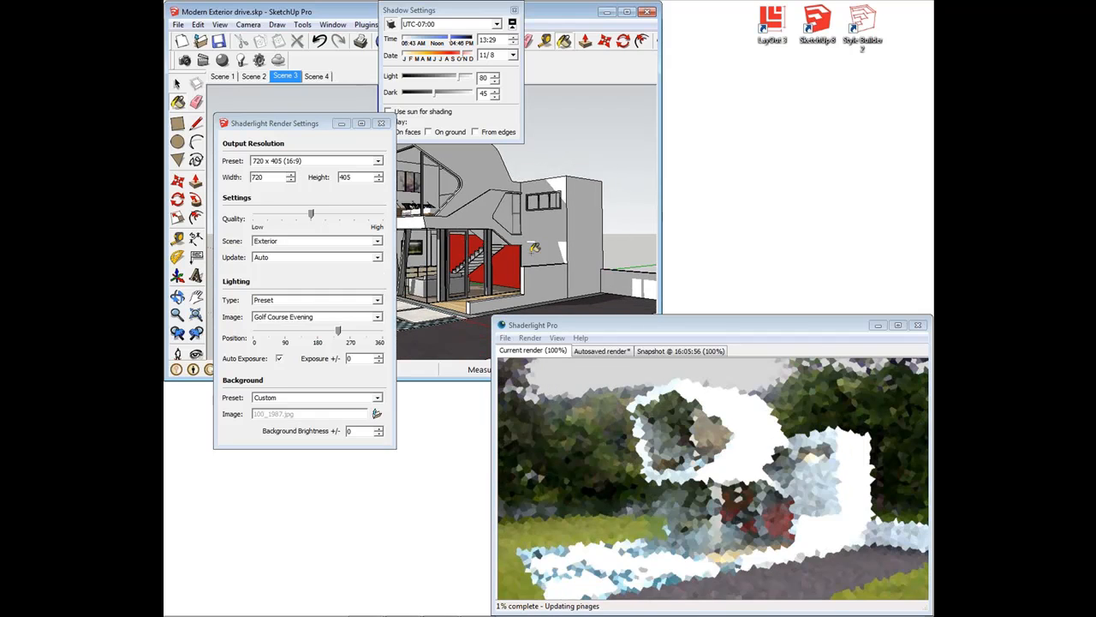
scroll(534, 248, up, 2)
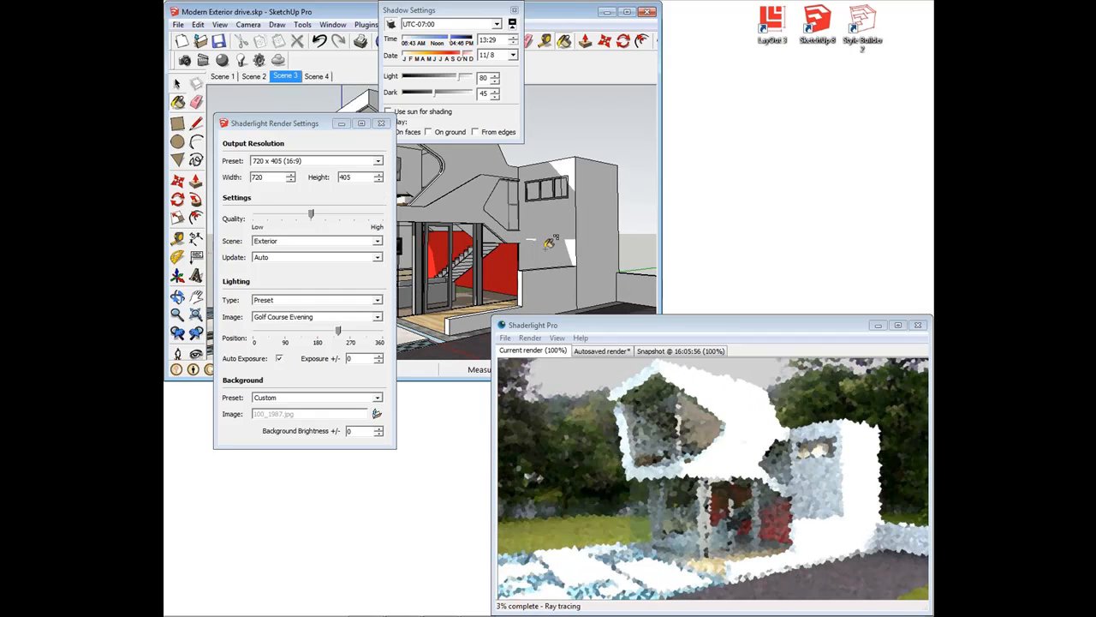
shift+middle_drag(534, 248, 501, 243)
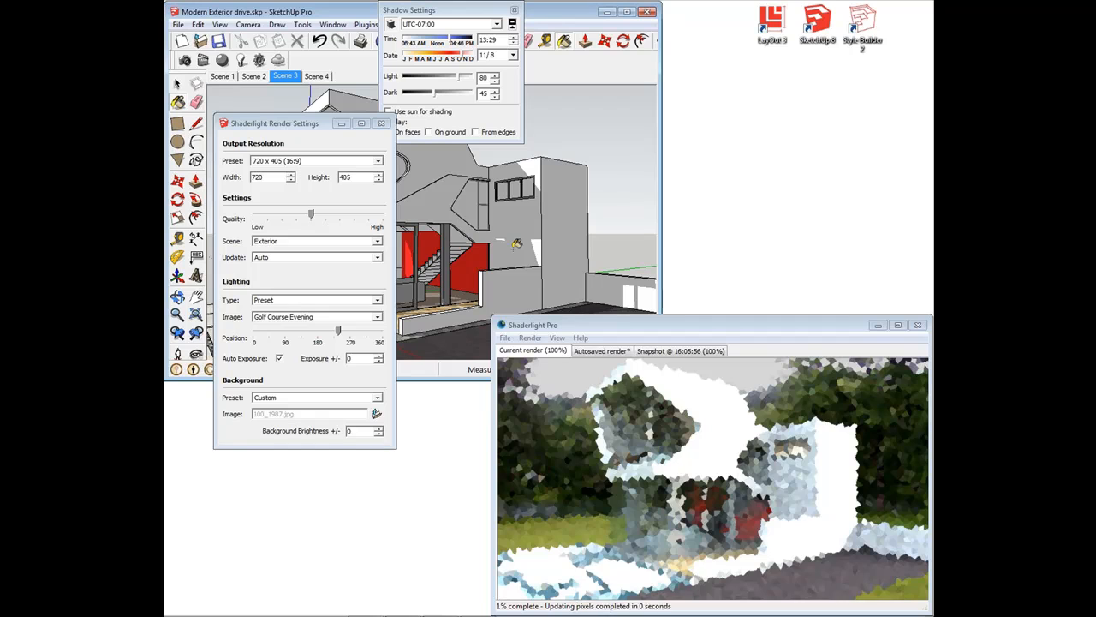
Set the background brightness to +2 and the lighting exposure to -0.5
click(348, 431)
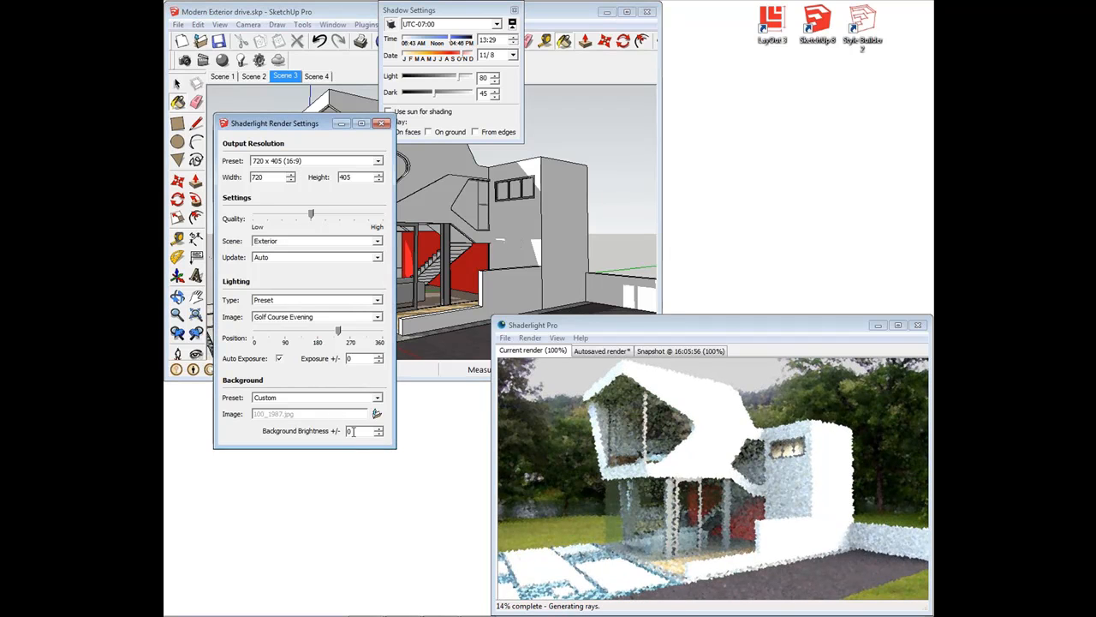
text(+2)
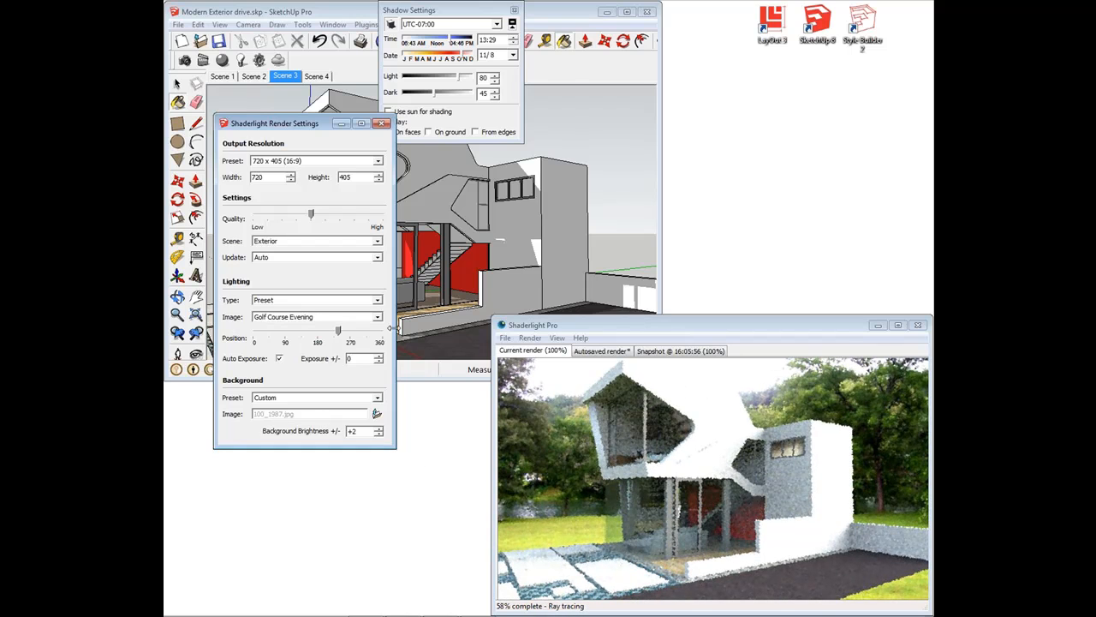
click(354, 358)
key(BackSpace)
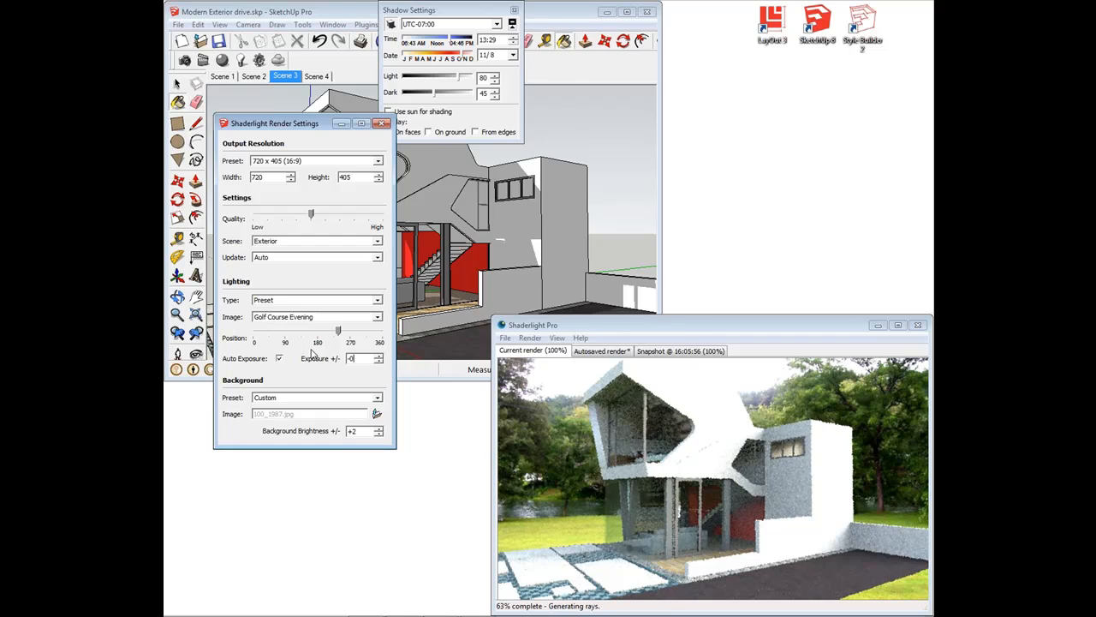
text(-0.5)
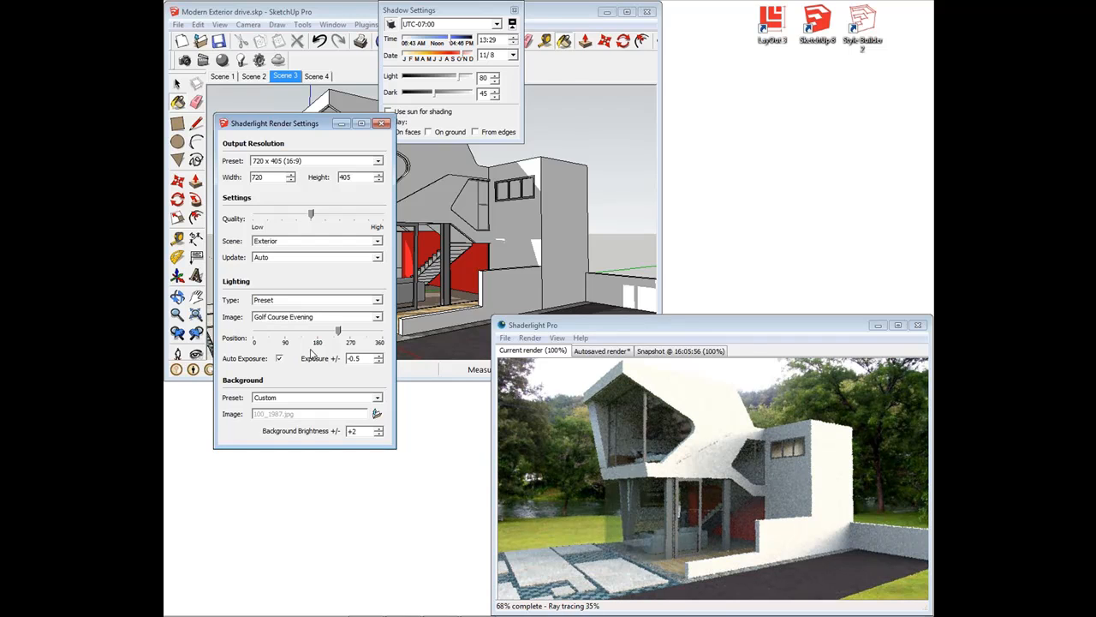
Set the lighting exposure of the custom-background render to -0.8
click(378, 362)
click(378, 361)
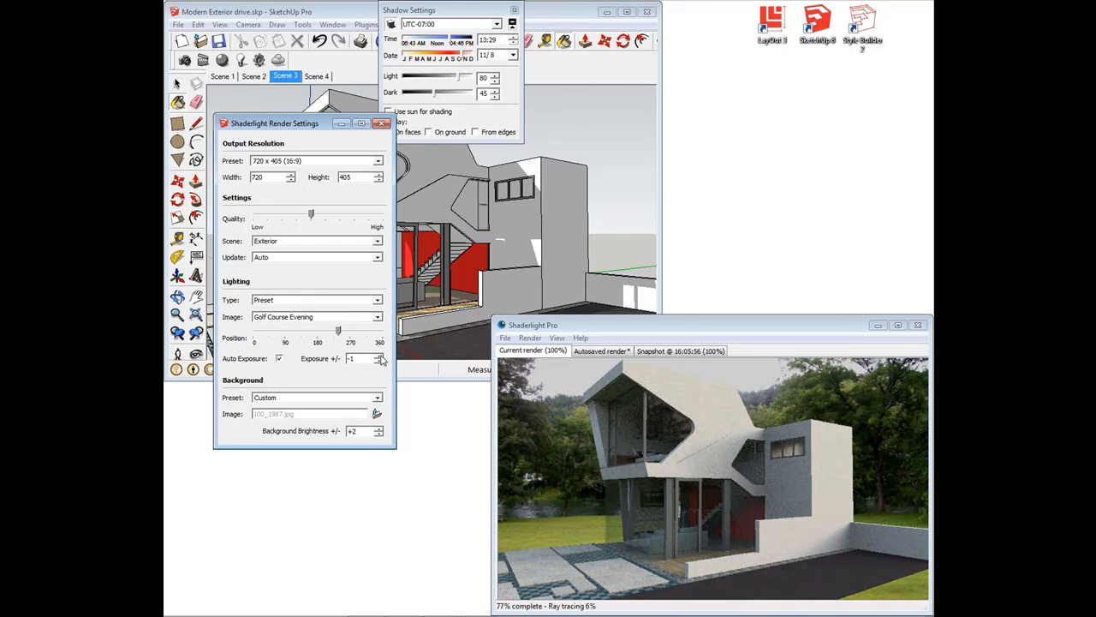
click(379, 357)
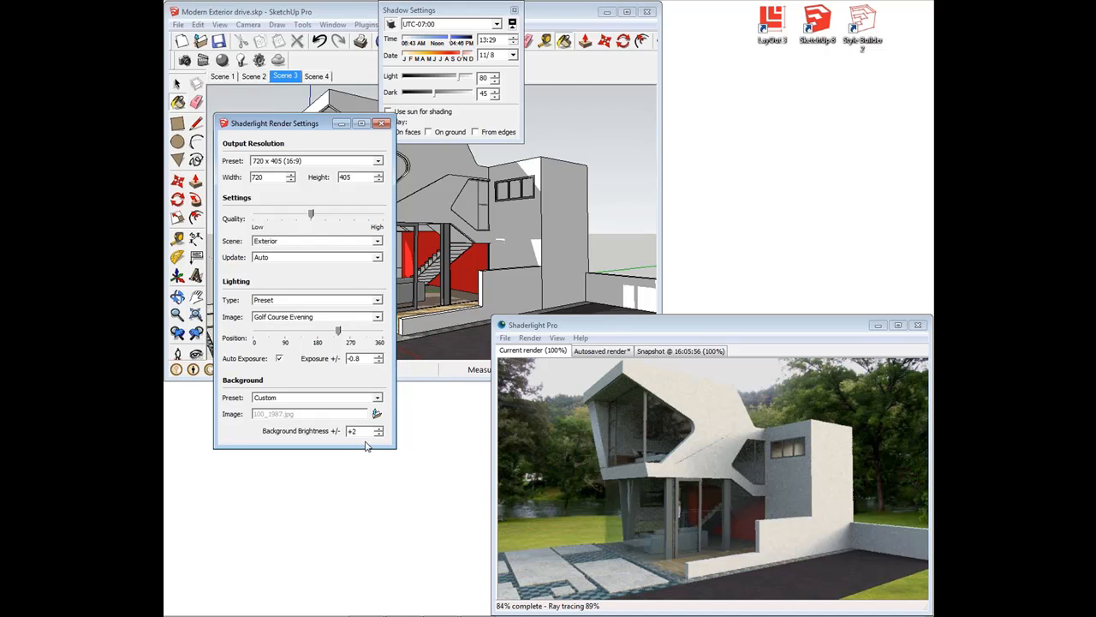
Set the background brightness to +2.5 and the lighting exposure to -0.4
drag(358, 430, 332, 430)
key(Return)
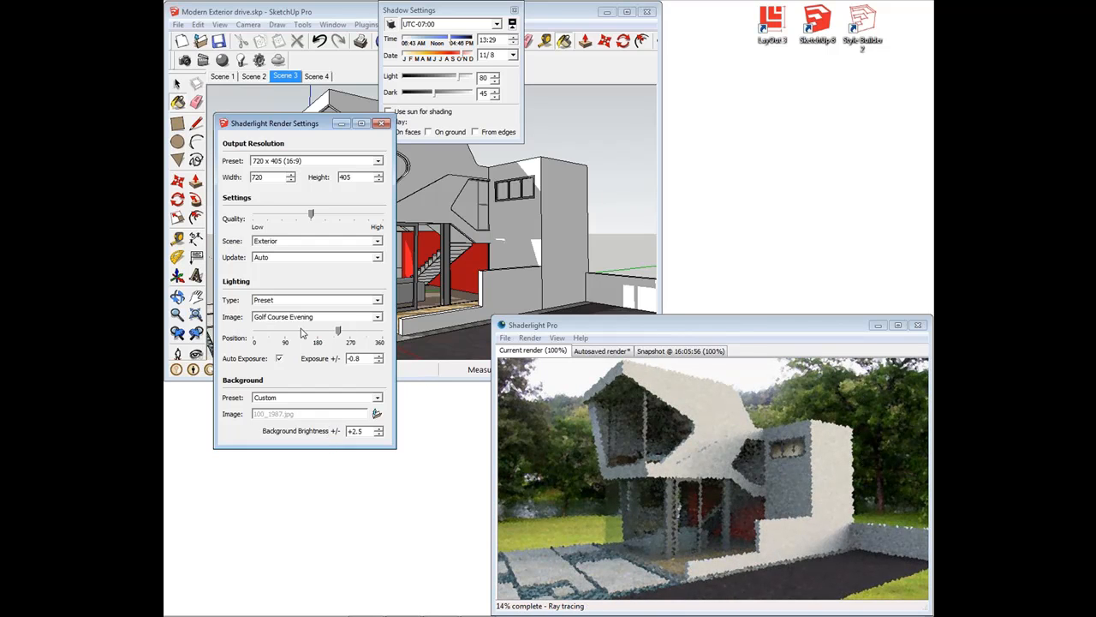
click(378, 356)
click(378, 356)
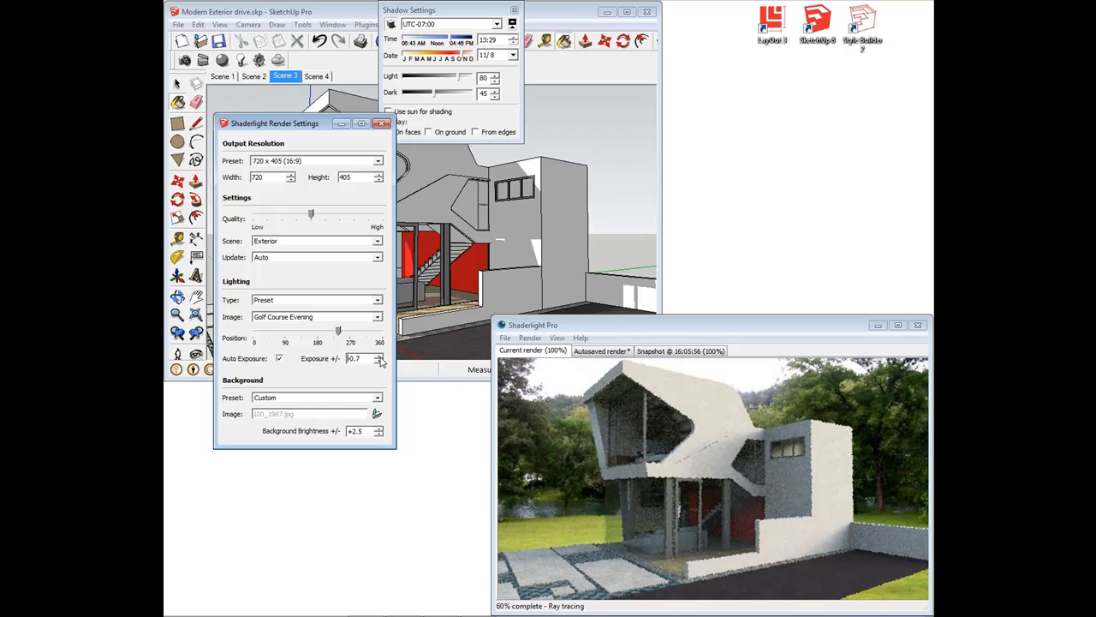
click(378, 357)
click(379, 357)
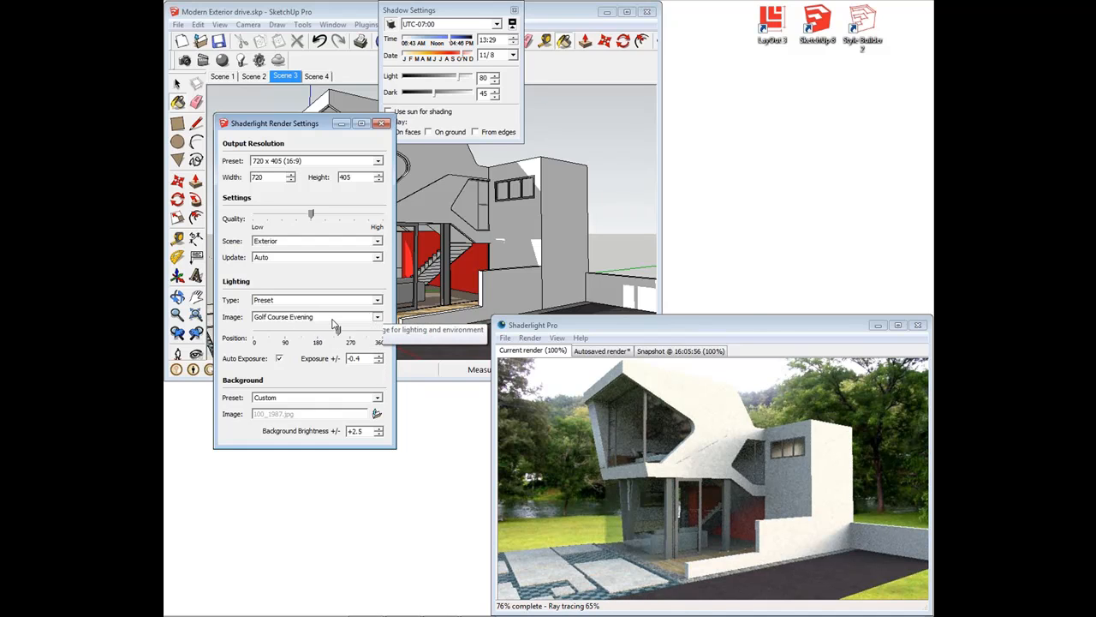
Keep the Golf Course Evening lighting image, set its position to about 135, and close the render and shadow settings
click(318, 318)
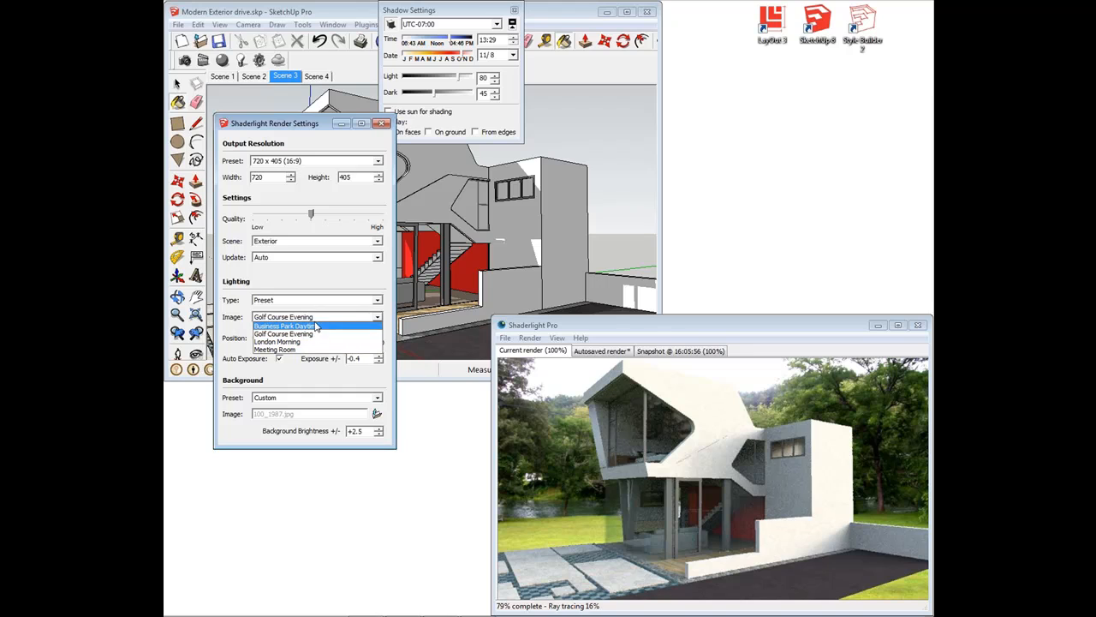
click(375, 318)
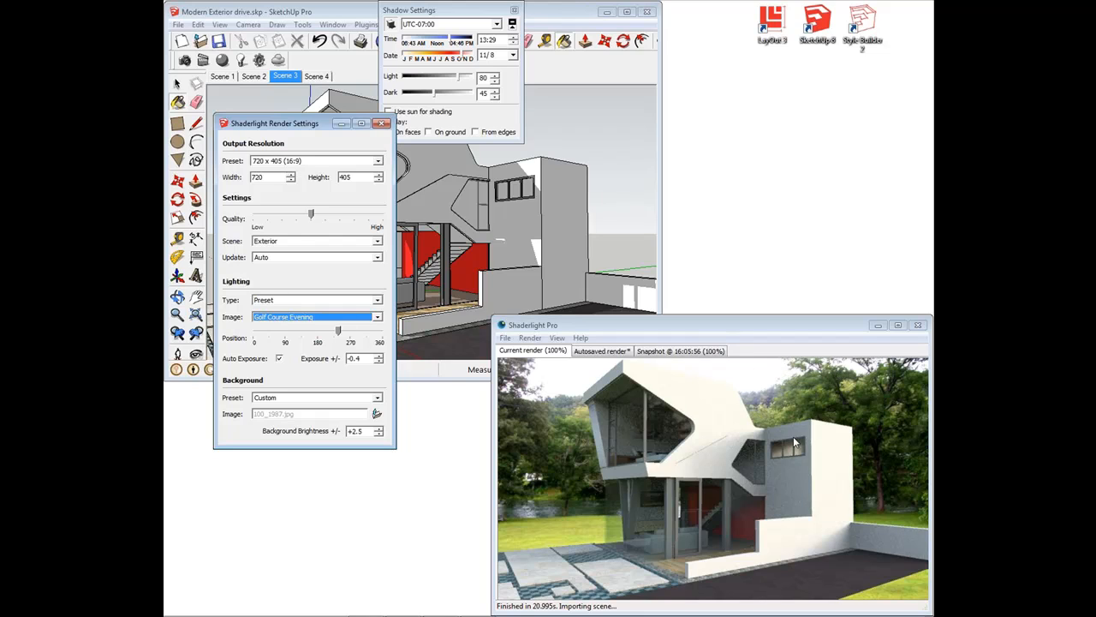
drag(322, 335, 302, 336)
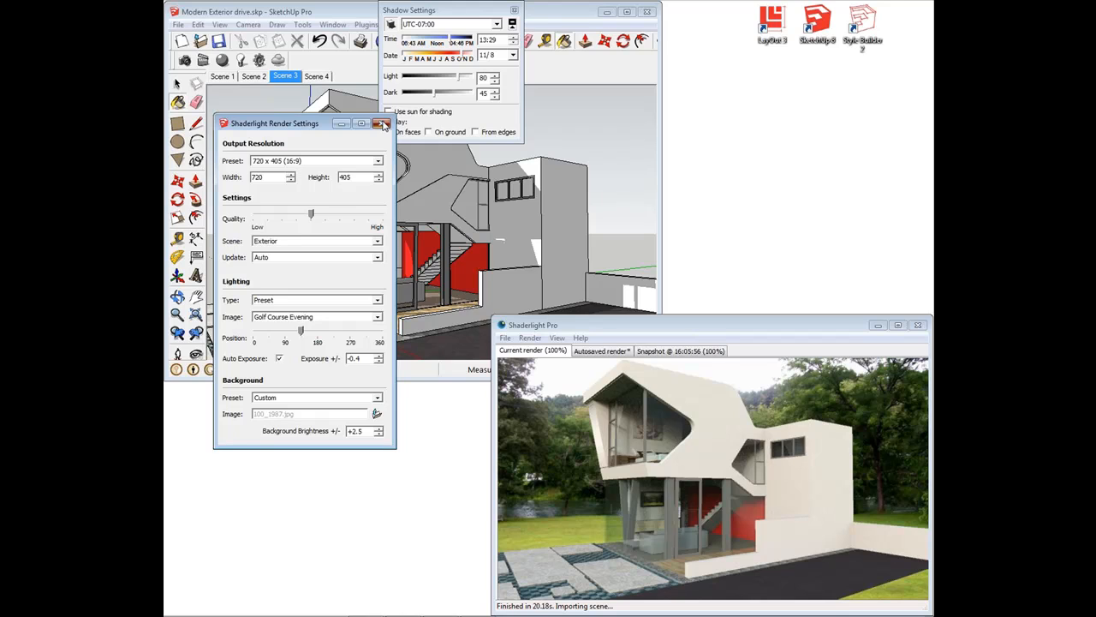
click(383, 125)
click(514, 10)
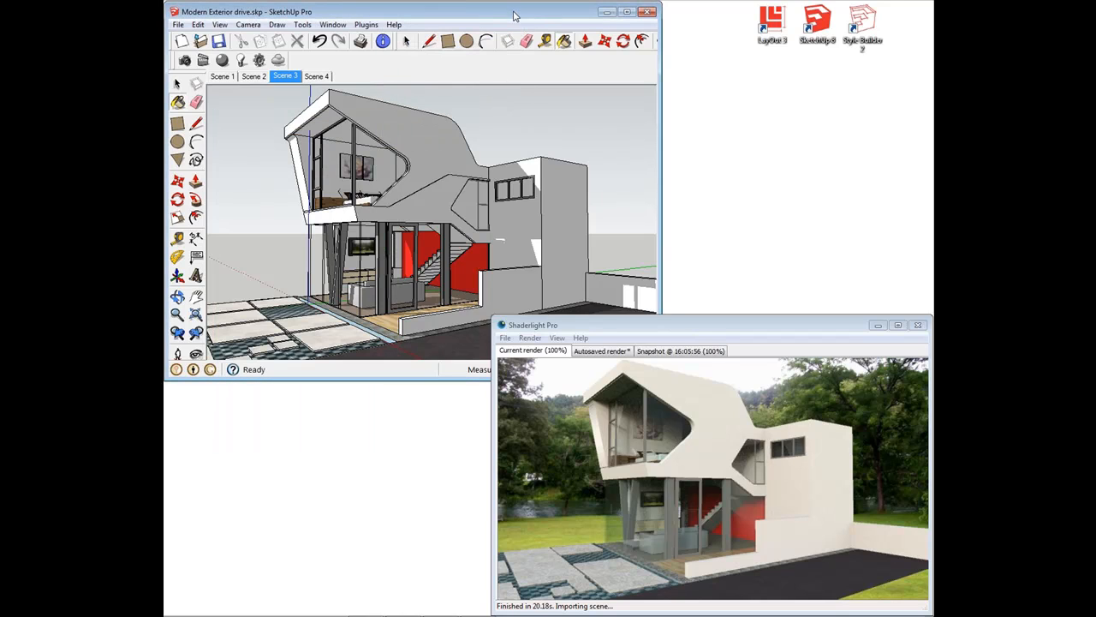
Open the Components browser and search the 3D Warehouse for "shaderlight library"
click(342, 26)
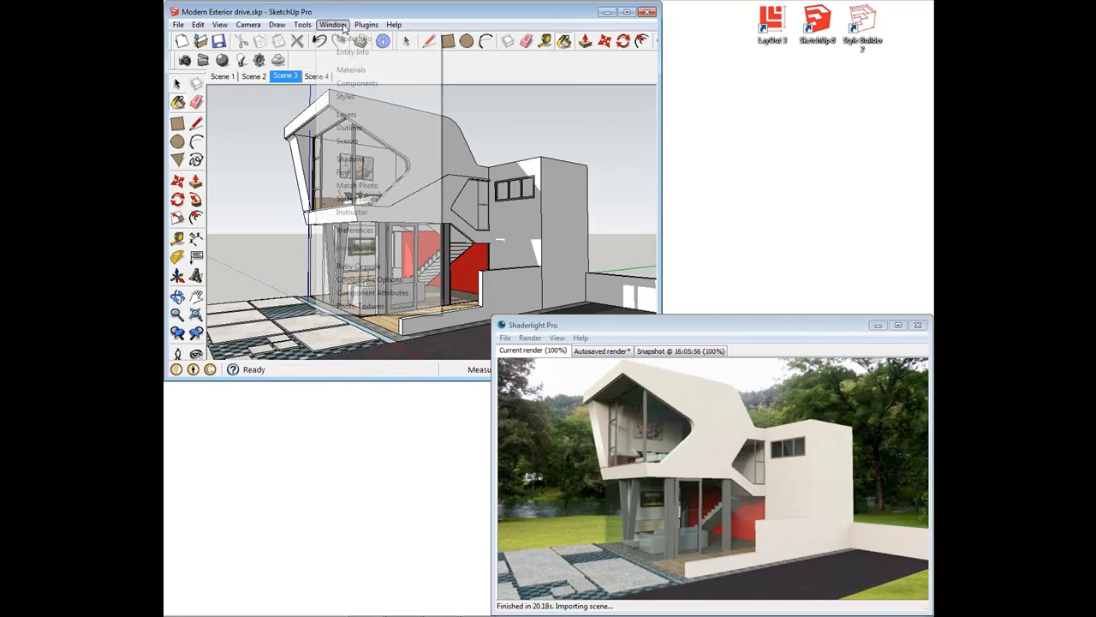
click(356, 83)
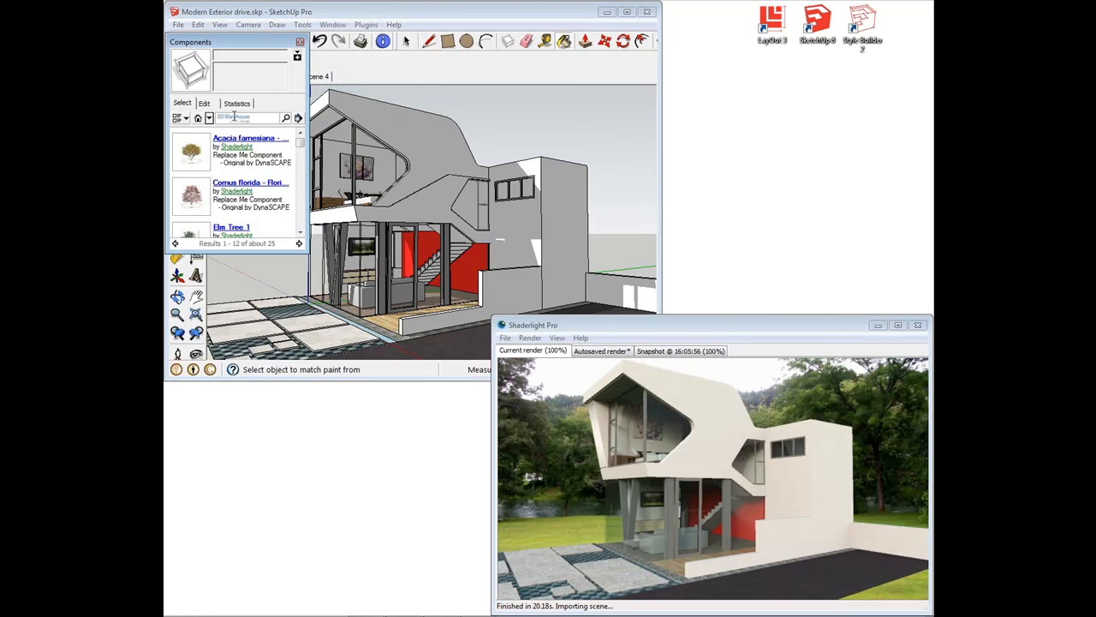
click(198, 118)
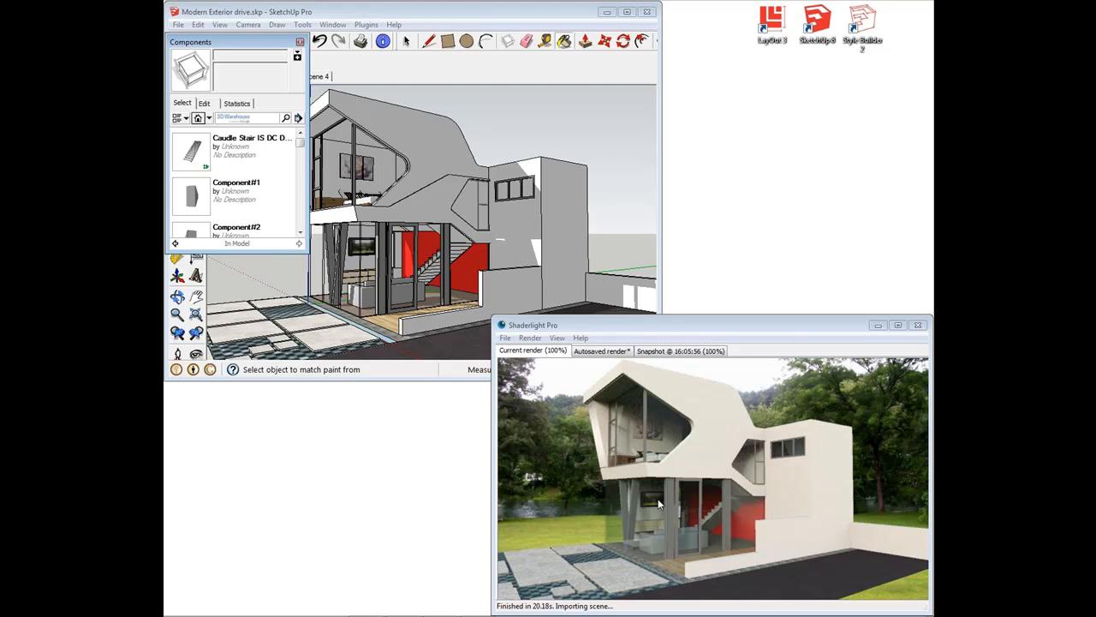
click(259, 118)
text(y)
key(Return)
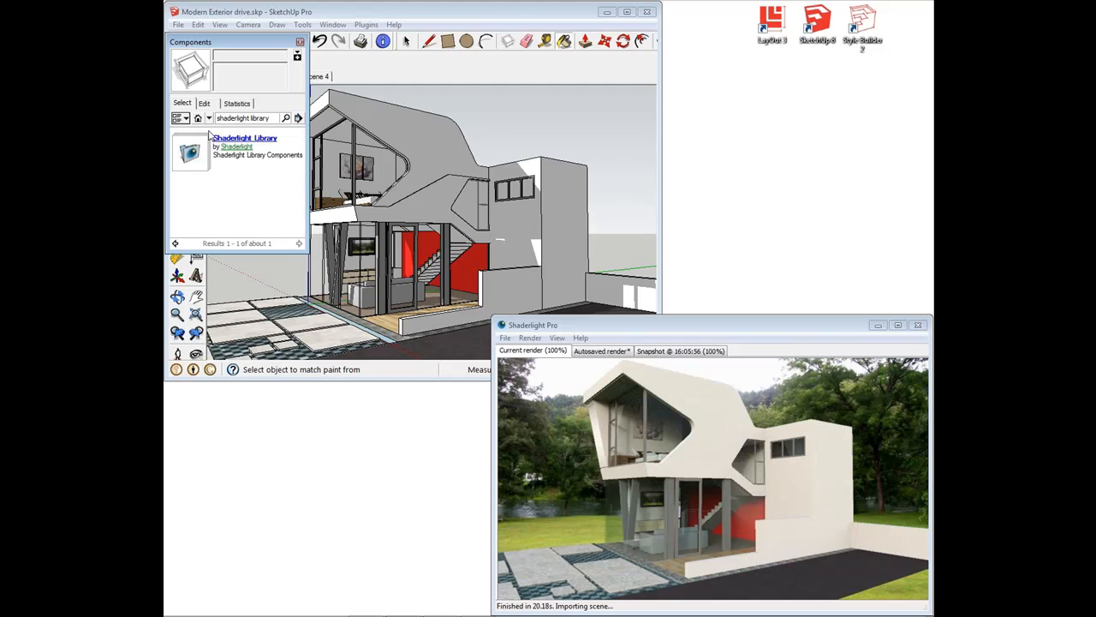
Place the Fraxinus penn tree from the Shaderlight Library's Replace Me Trees collection on the driveway beside the house
click(185, 163)
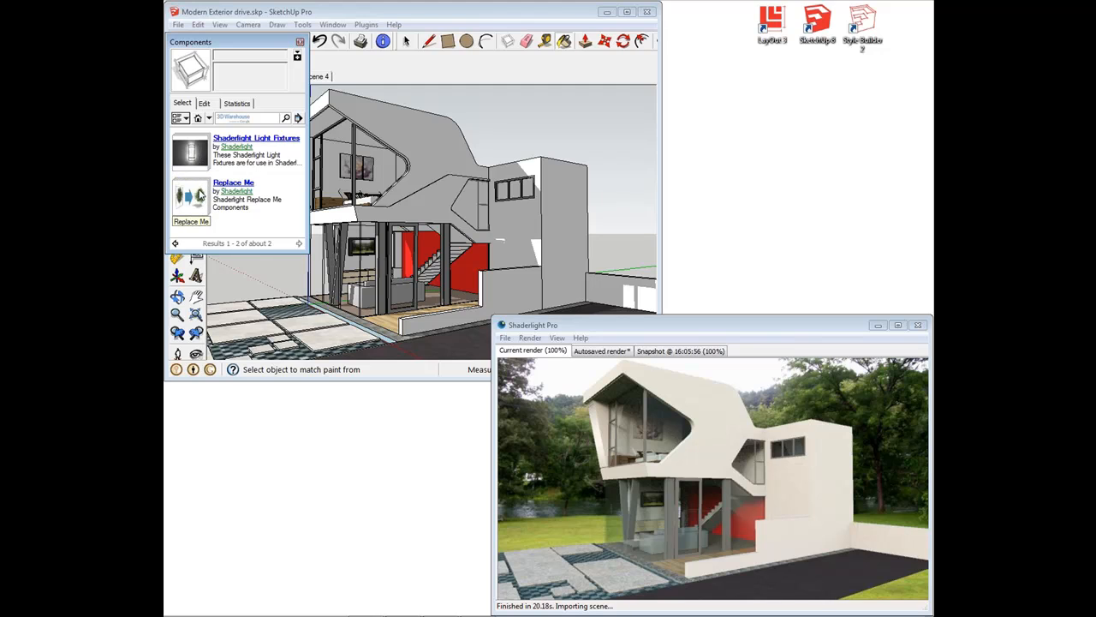
click(197, 197)
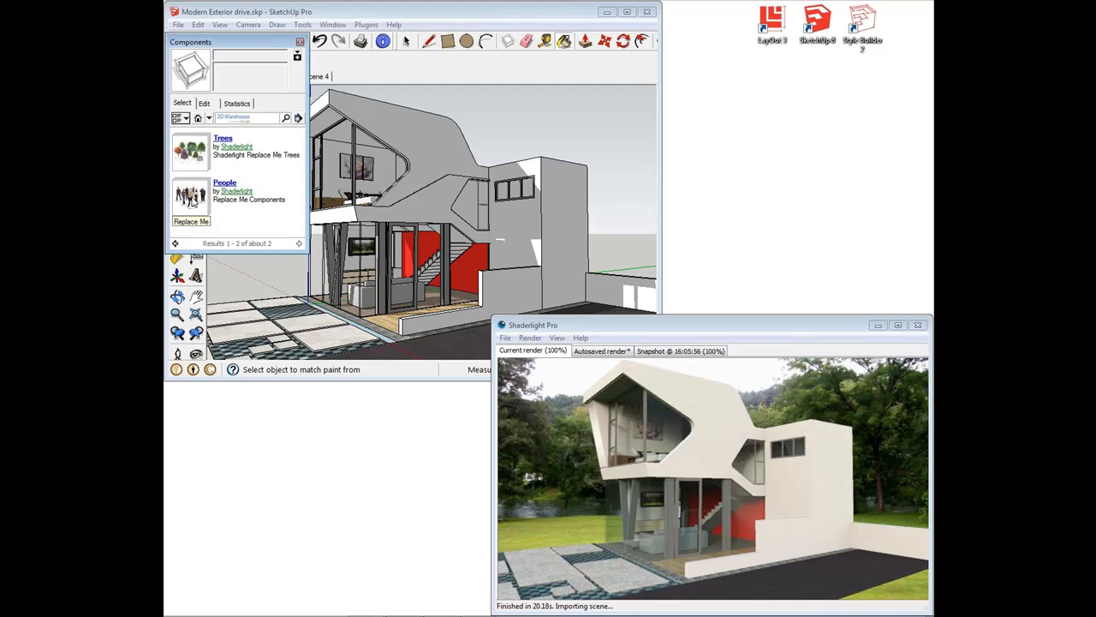
click(199, 156)
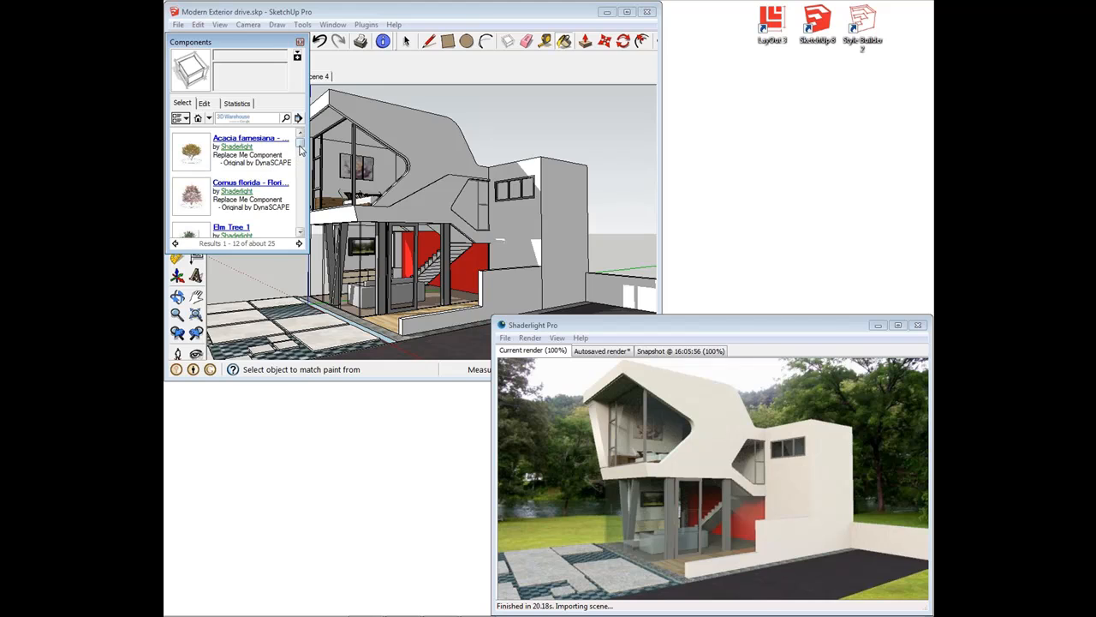
drag(300, 142, 302, 195)
click(193, 177)
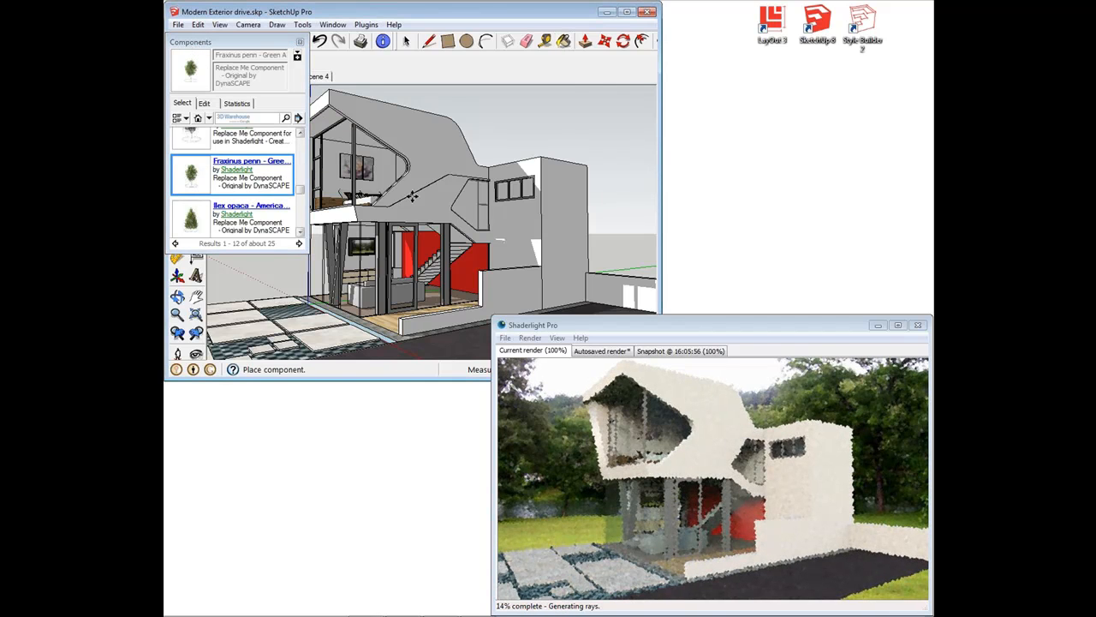
mouse_move(500, 271)
middle_down()
mouse_move(531, 276)
mouse_move(496, 229)
mouse_move(489, 245)
mouse_move(507, 265)
middle_up()
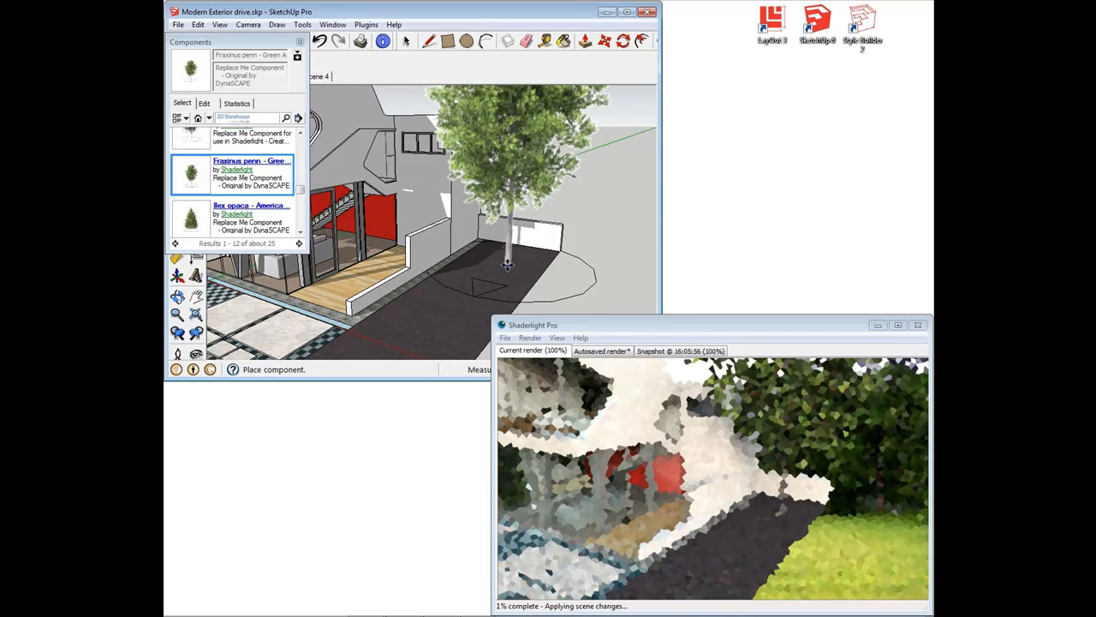
click(507, 265)
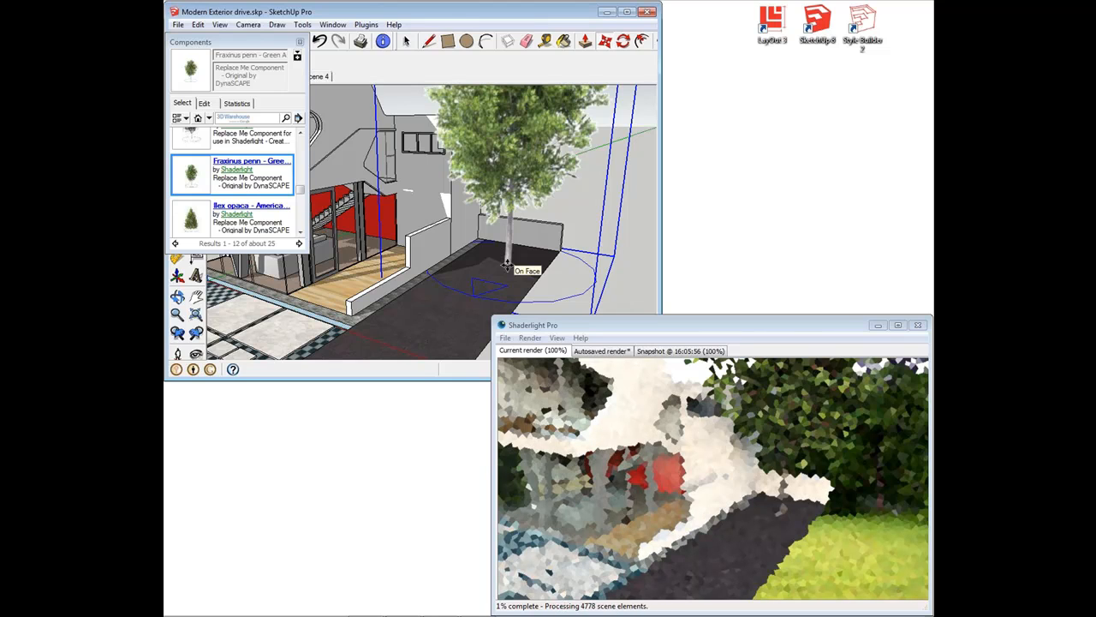
Close the Components browser and move the tree off the driveway onto the open ground beside it
key(m)
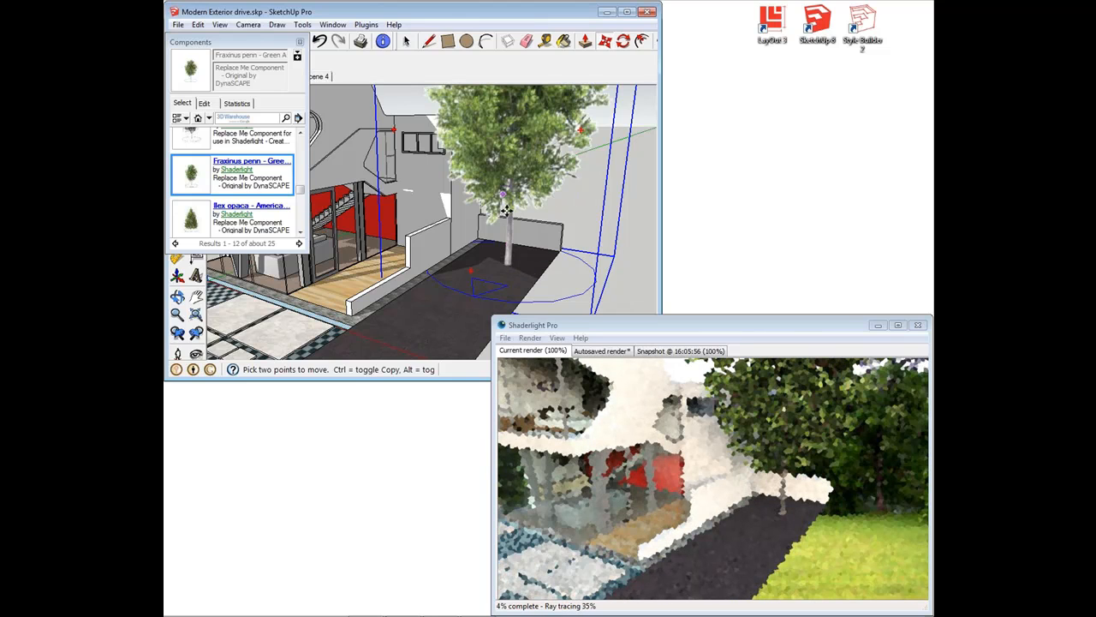
middle_drag(512, 236, 451, 227)
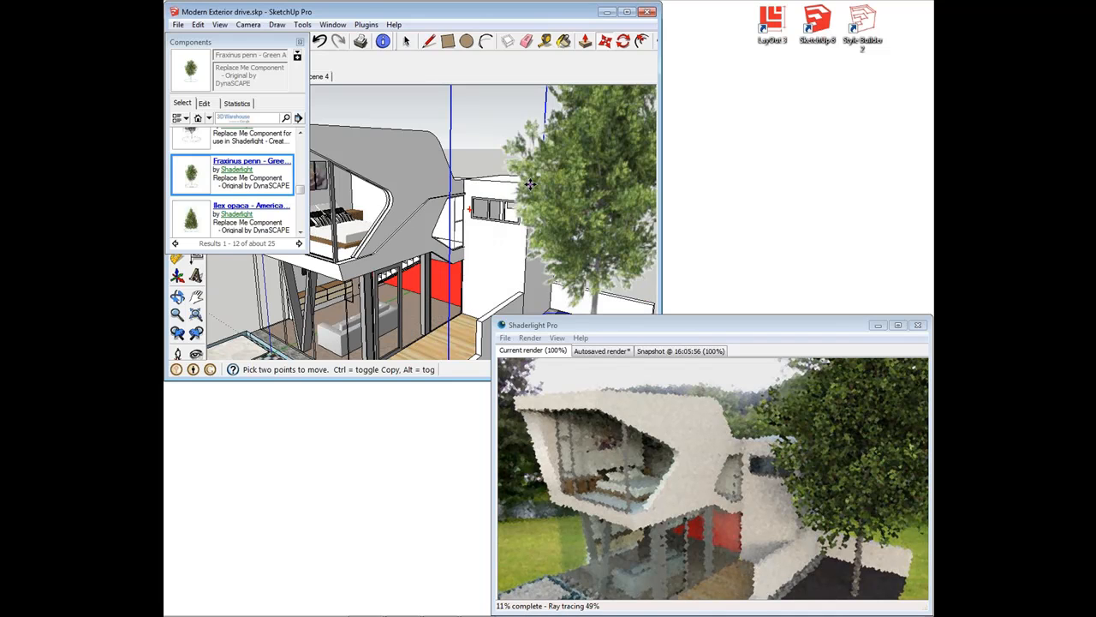
mouse_move(545, 222)
middle_down()
mouse_move(445, 261)
mouse_move(442, 298)
middle_up()
scroll(441, 270, down, 5)
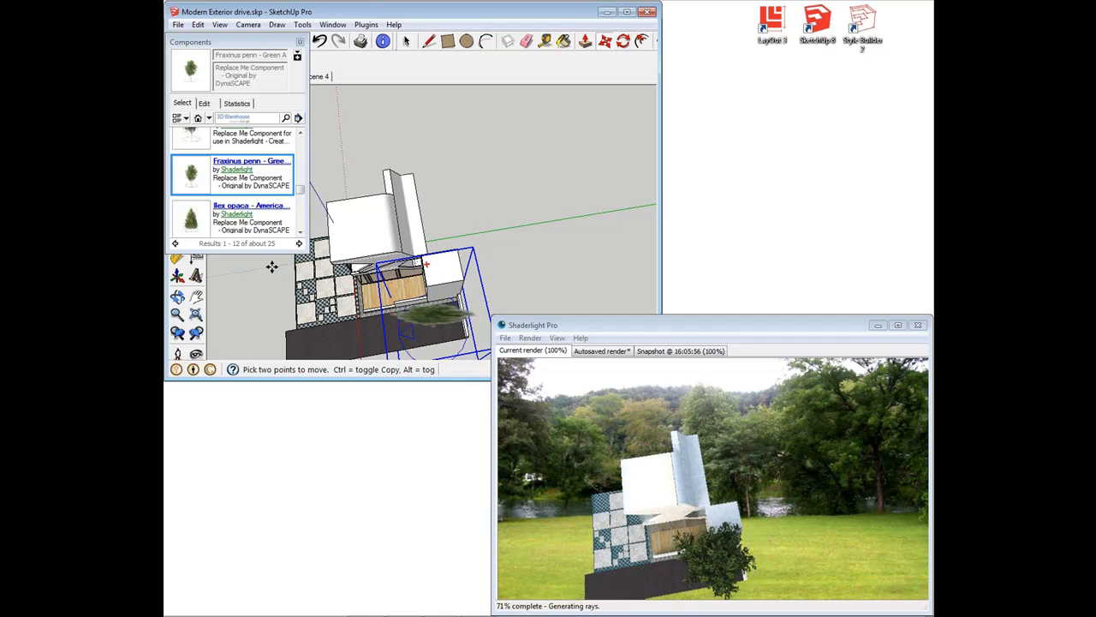
click(299, 43)
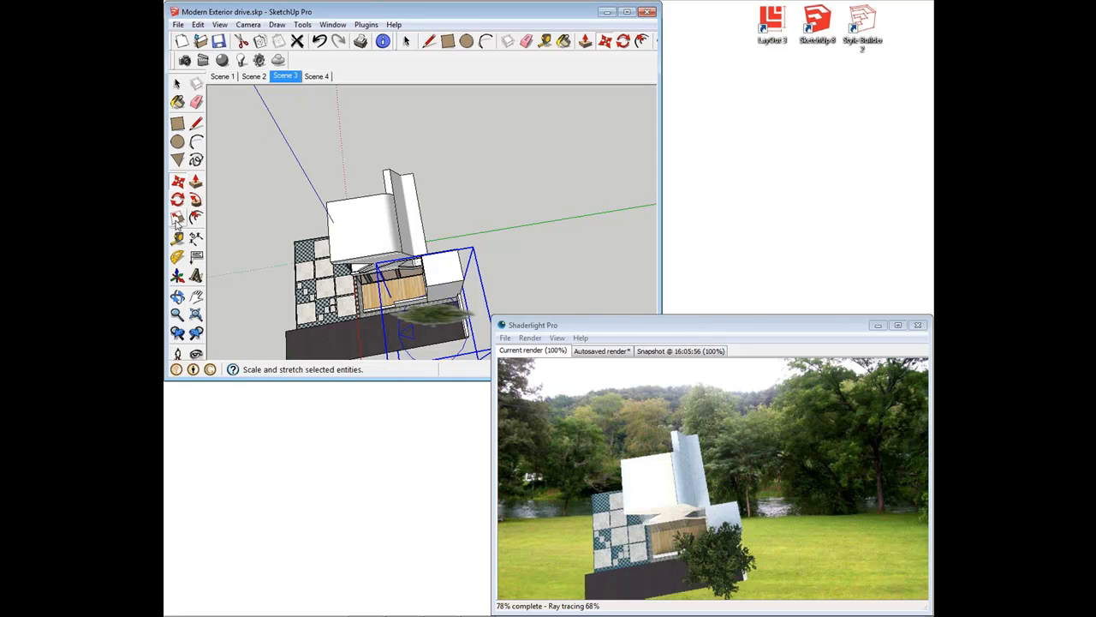
click(178, 218)
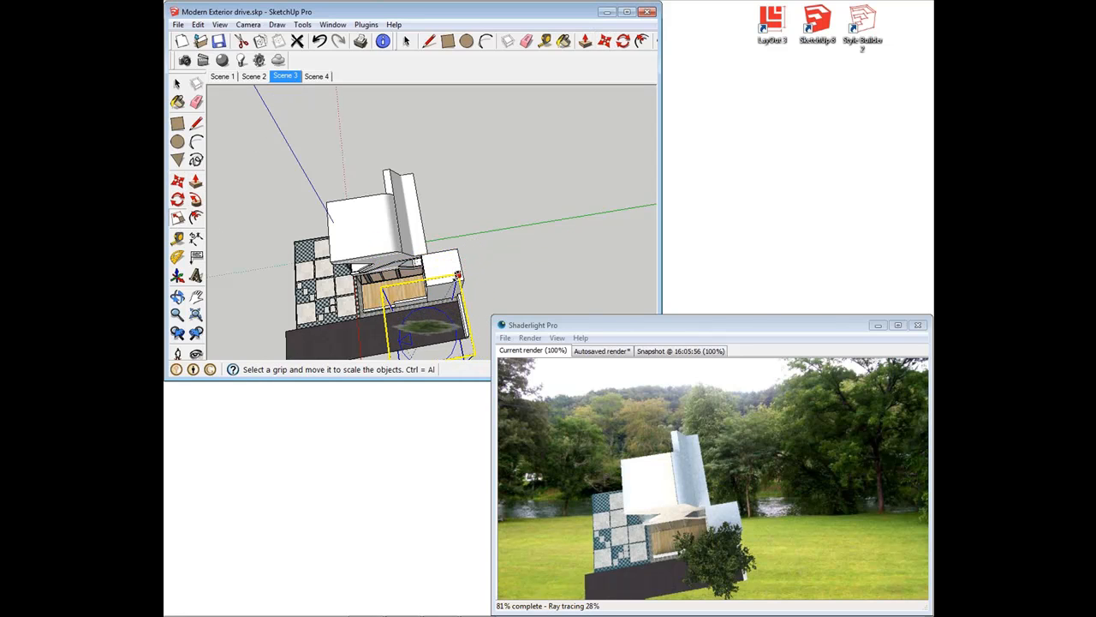
mouse_move(473, 246)
middle_down()
mouse_move(519, 228)
mouse_move(547, 131)
mouse_move(568, 100)
middle_up()
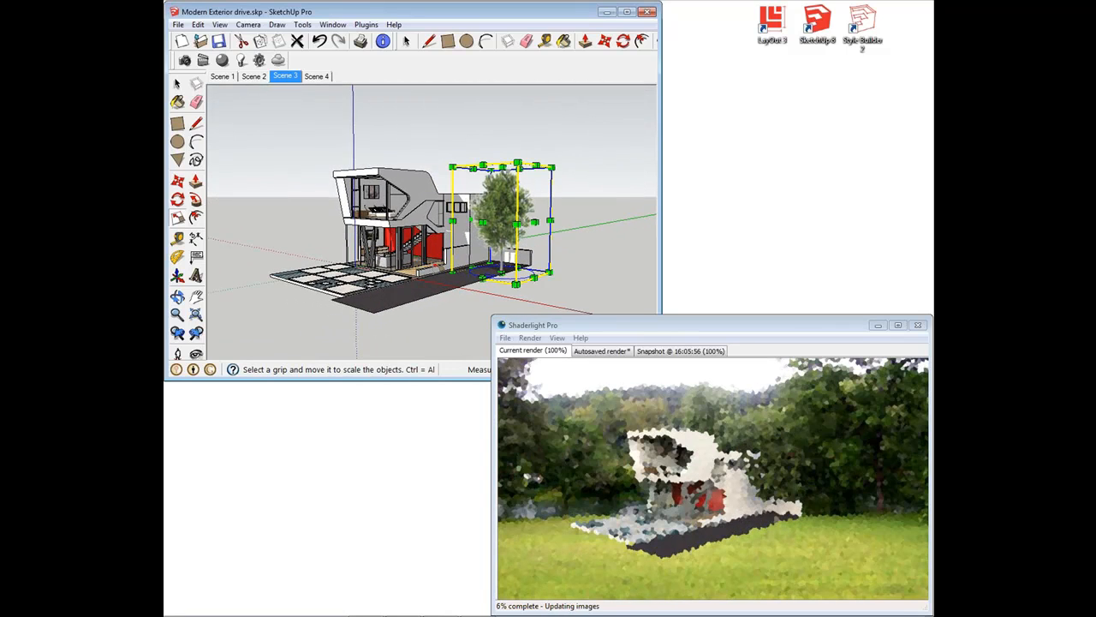
middle_drag(467, 257, 453, 265)
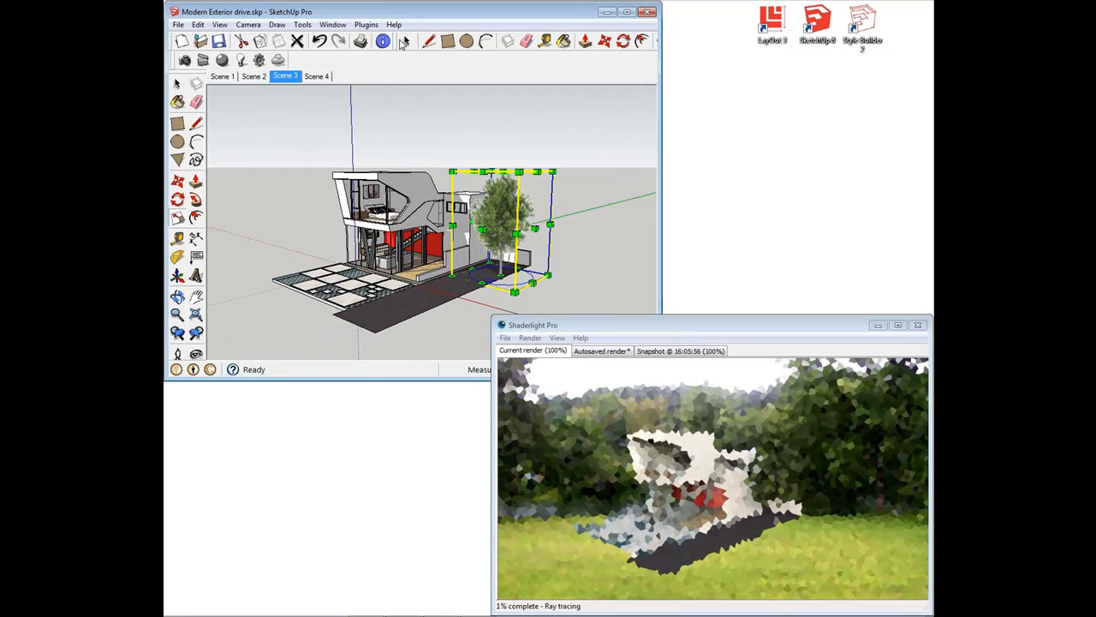
key(m)
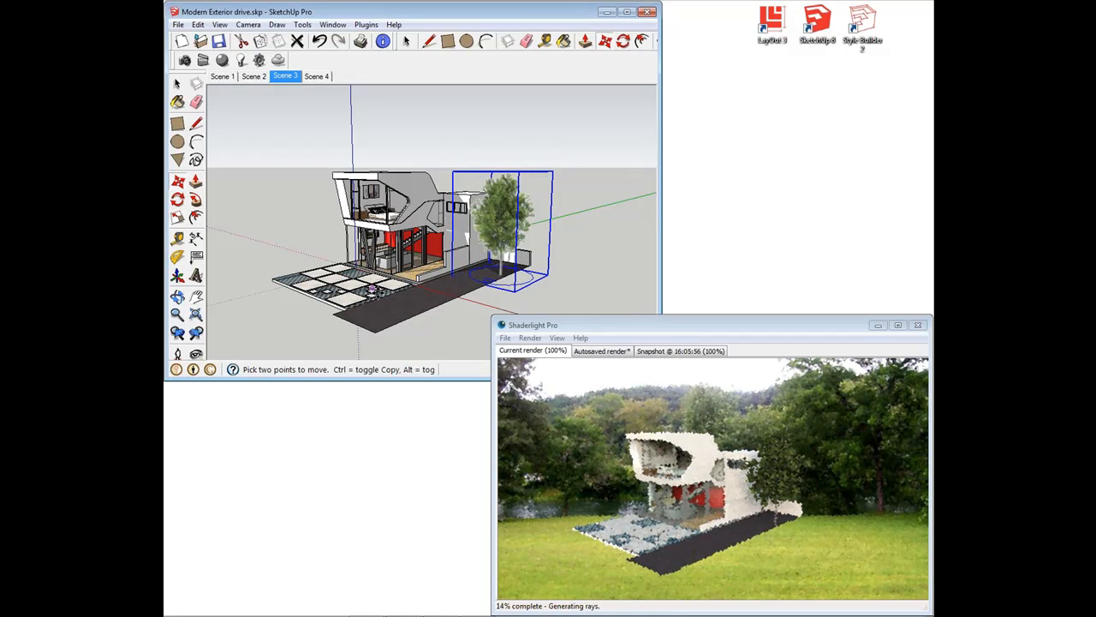
click(392, 301)
click(395, 300)
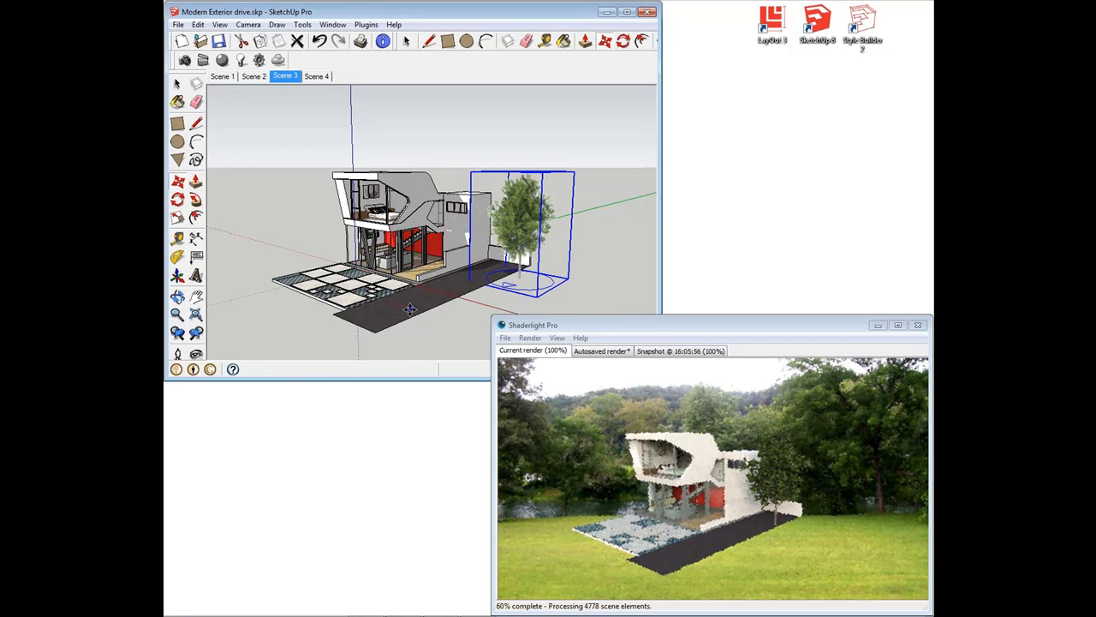
click(412, 309)
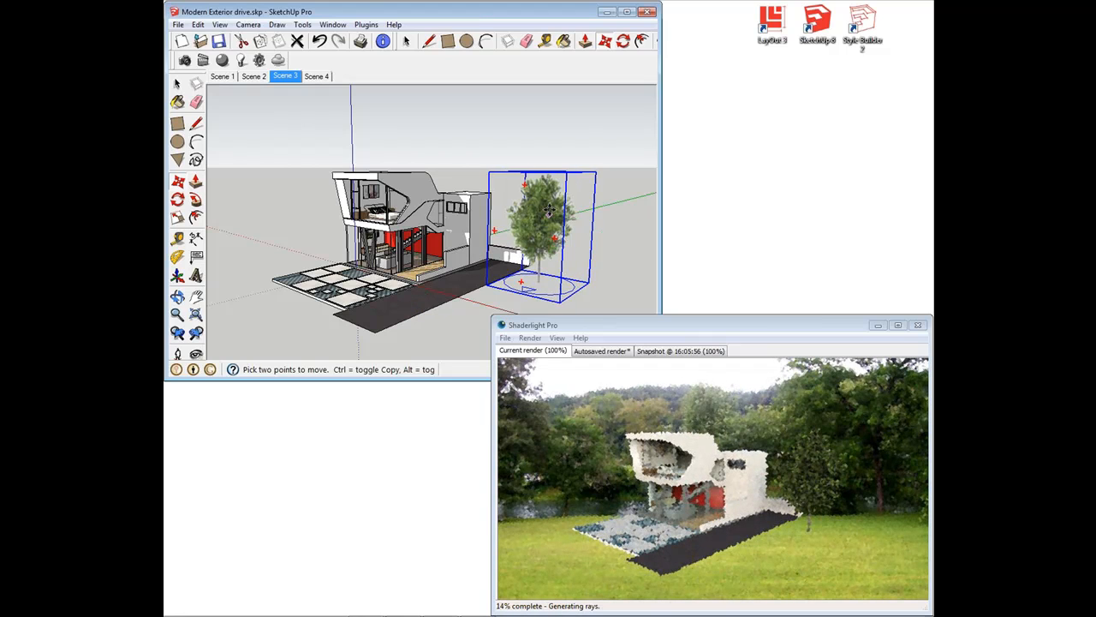
Copy the Fraxinus penn tree to the open ground in front of the house, across the driveway
scroll(515, 221, up, 2)
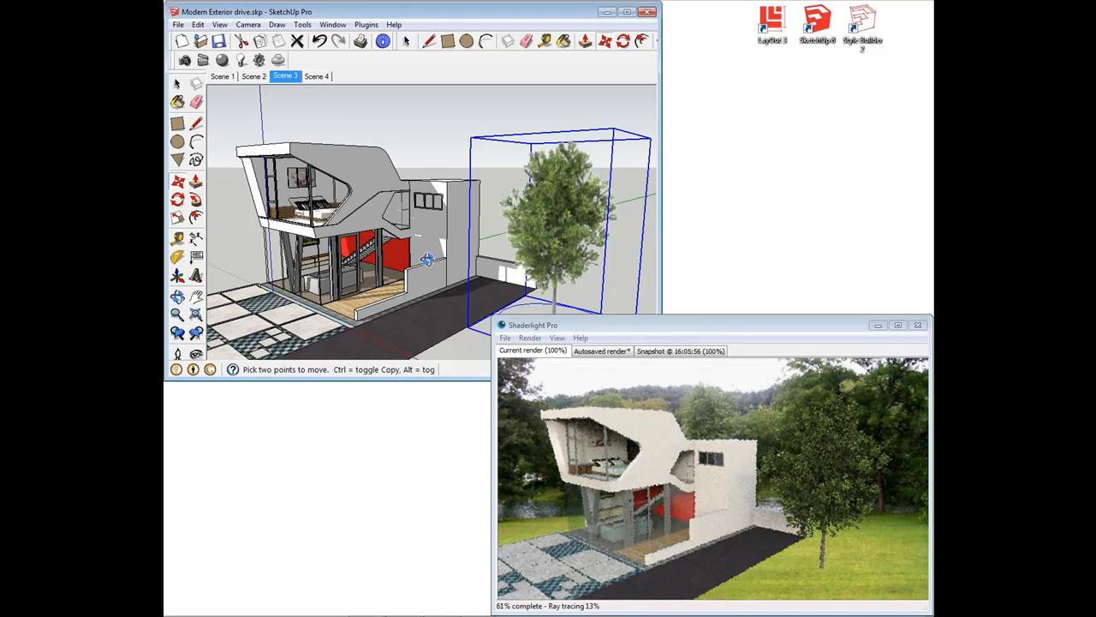
mouse_move(427, 258)
middle_down()
mouse_move(417, 232)
mouse_move(454, 247)
mouse_move(448, 240)
middle_up()
key(m)
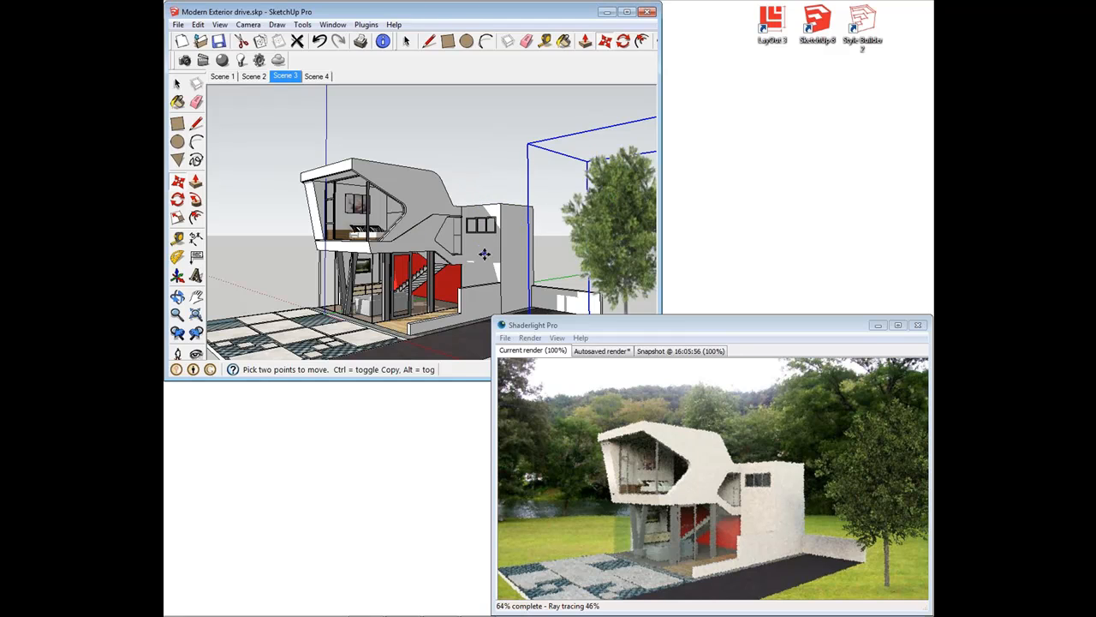
middle_drag(470, 260, 600, 201)
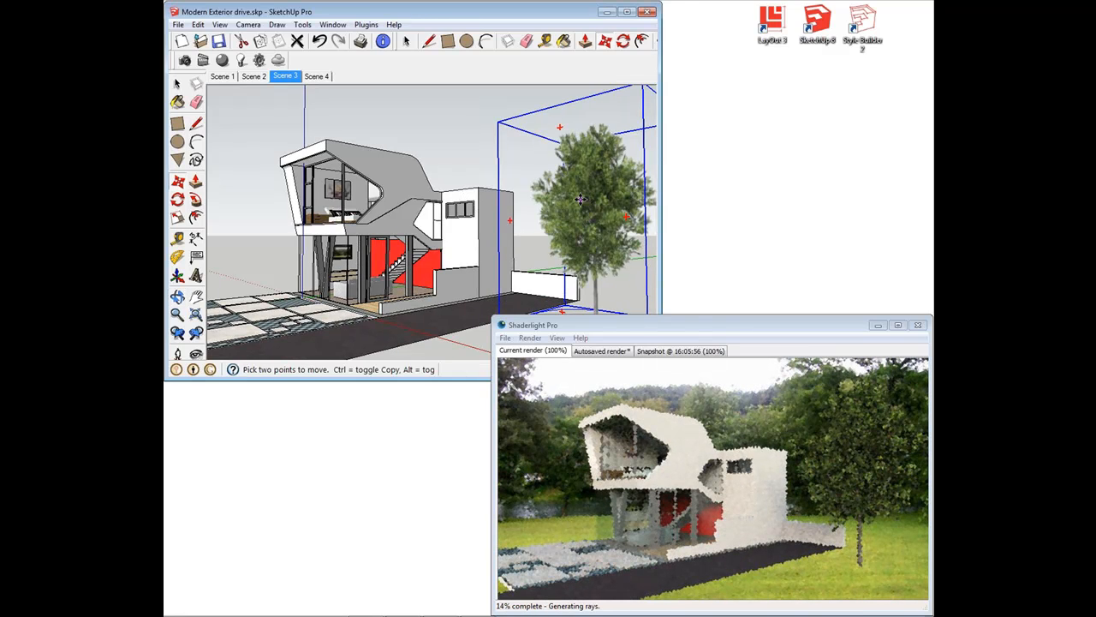
scroll(397, 187, down, 4)
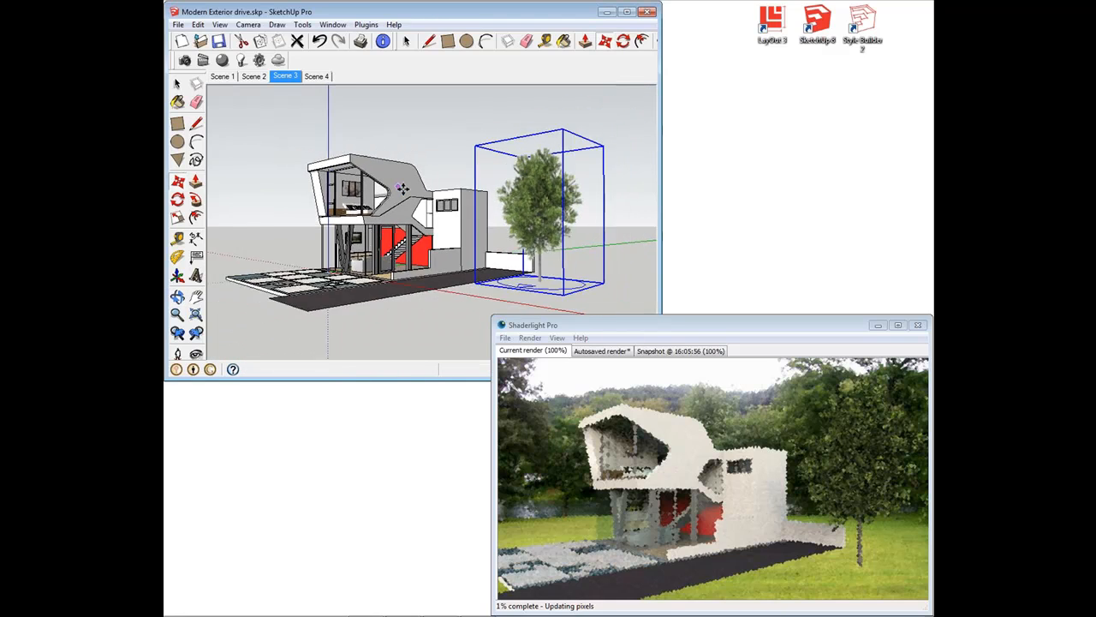
middle_drag(436, 182, 463, 305)
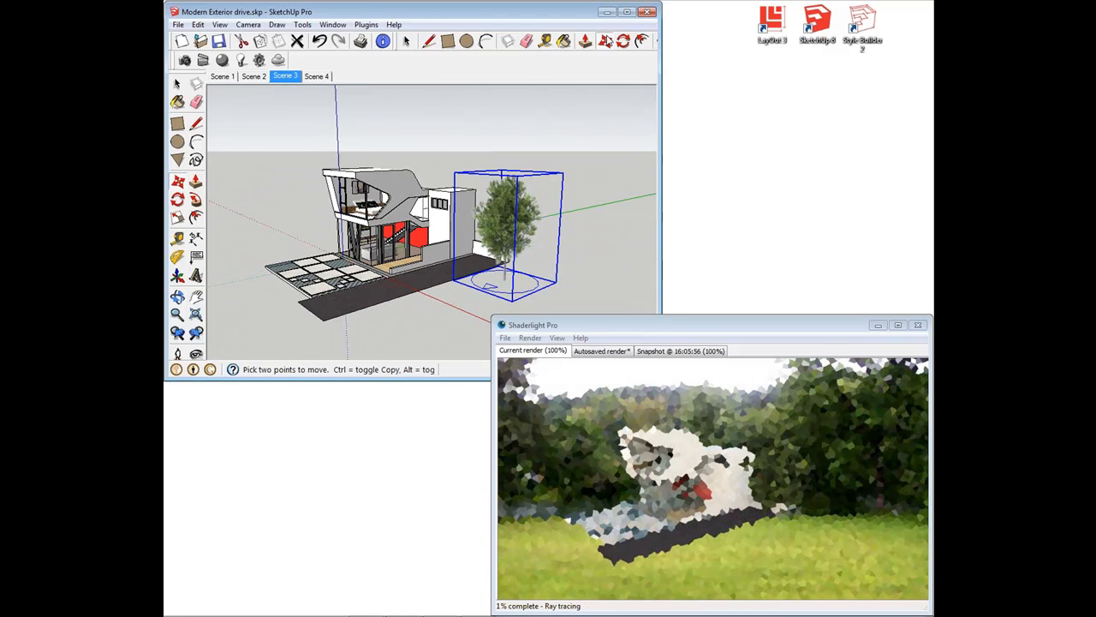
key(ctrl)
click(445, 309)
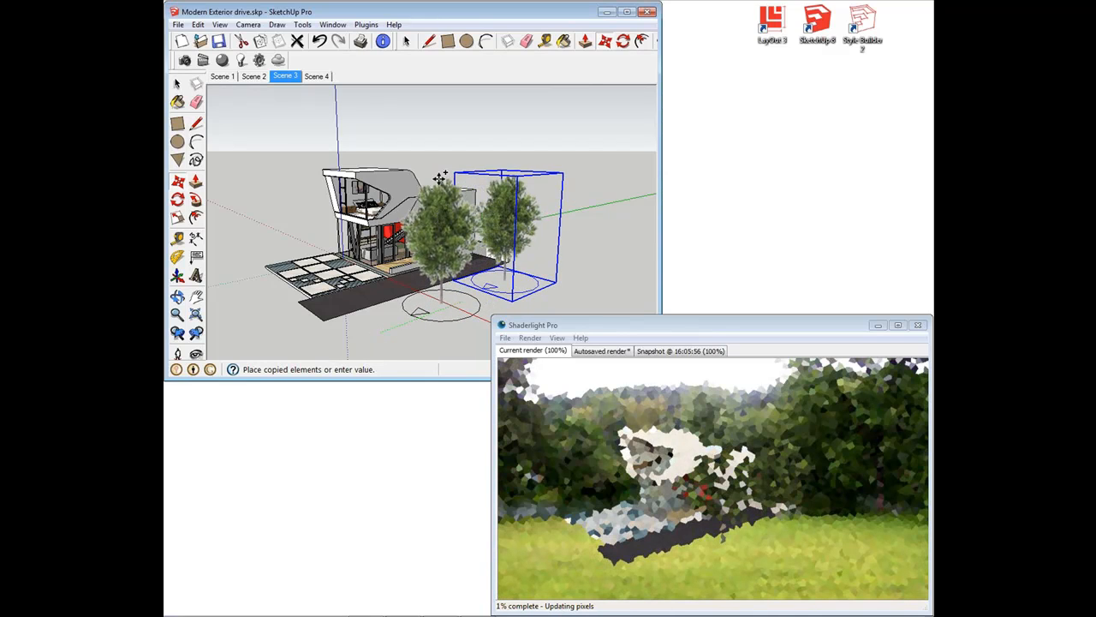
click(487, 226)
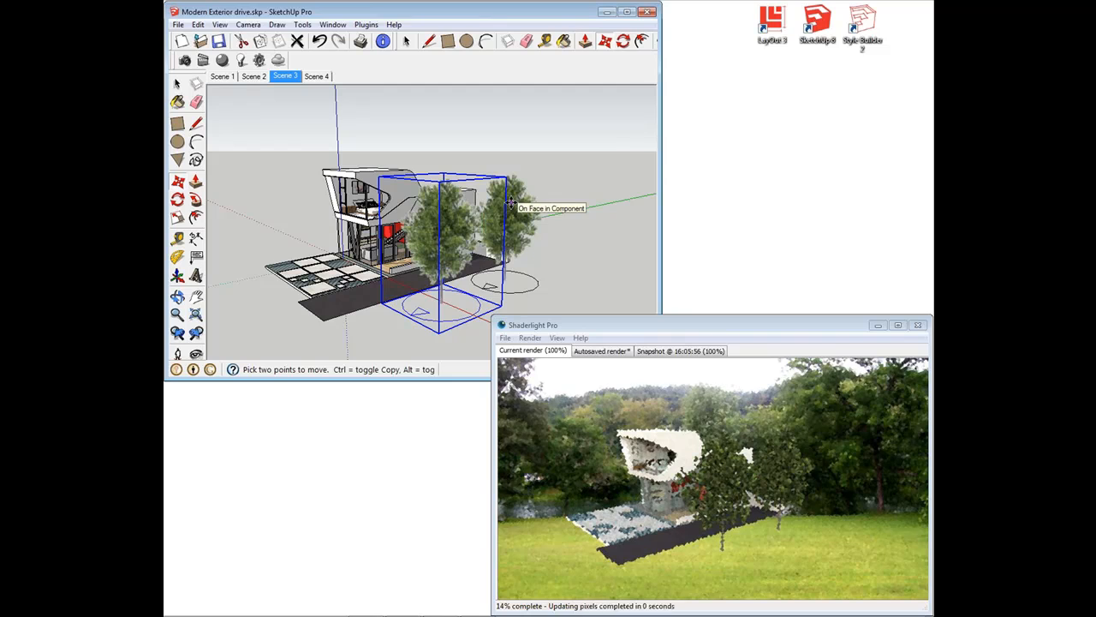
Scale the copied tree down uniformly and move it closer to the original tree
click(177, 217)
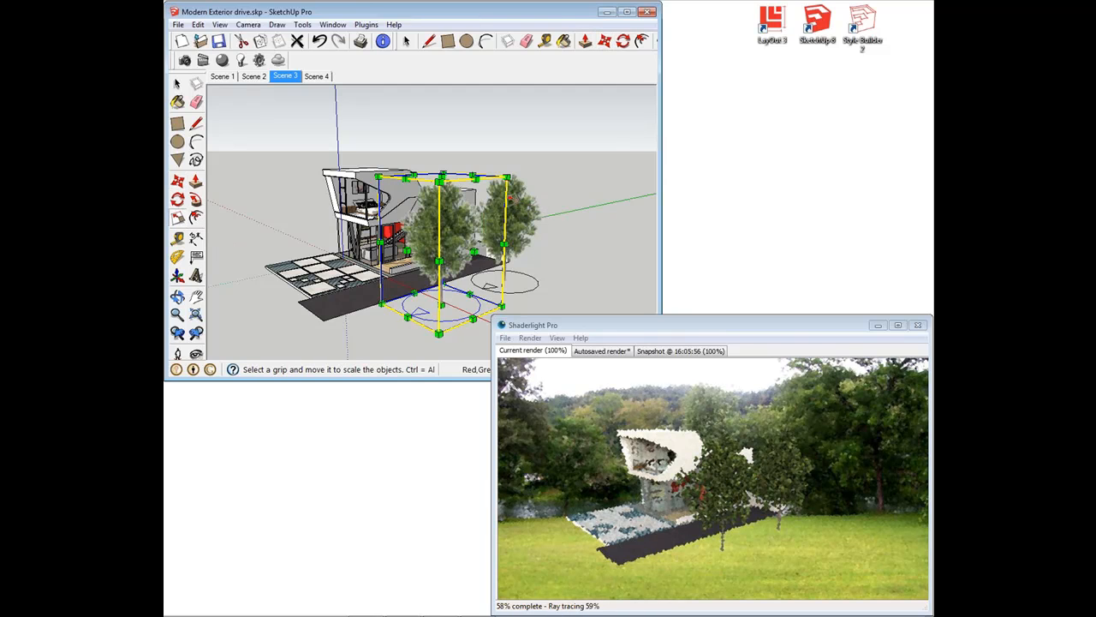
drag(507, 178, 478, 207)
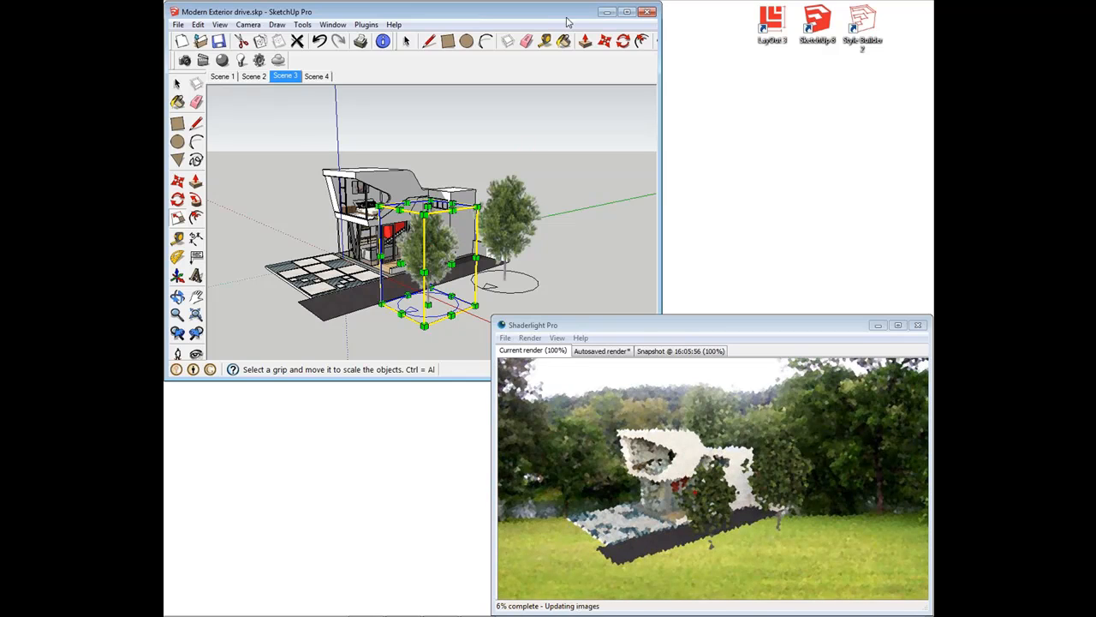
click(603, 40)
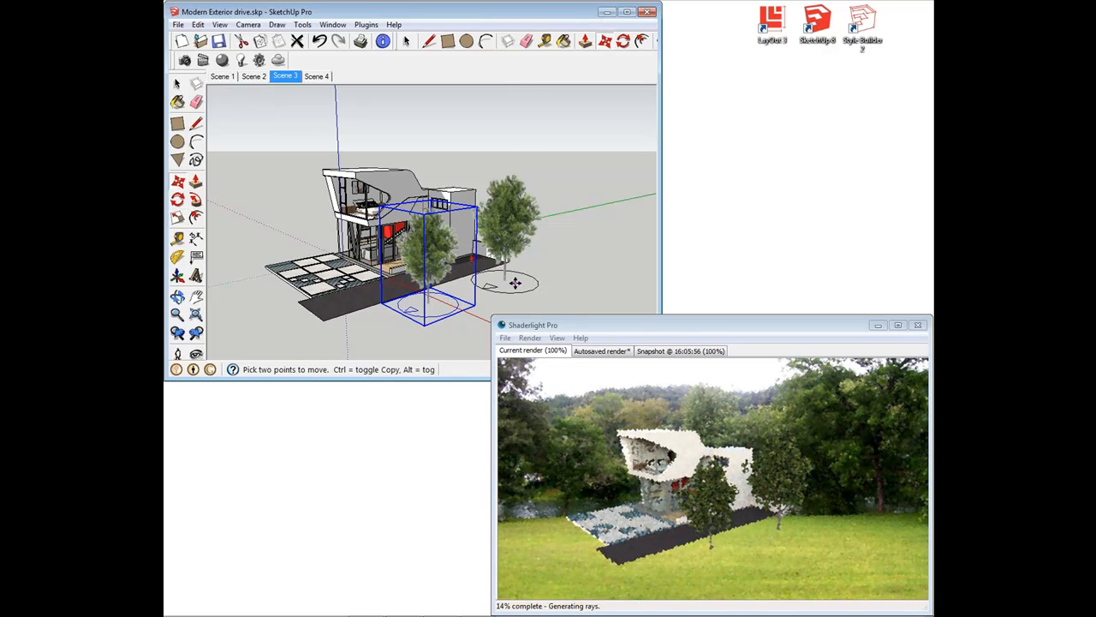
click(560, 296)
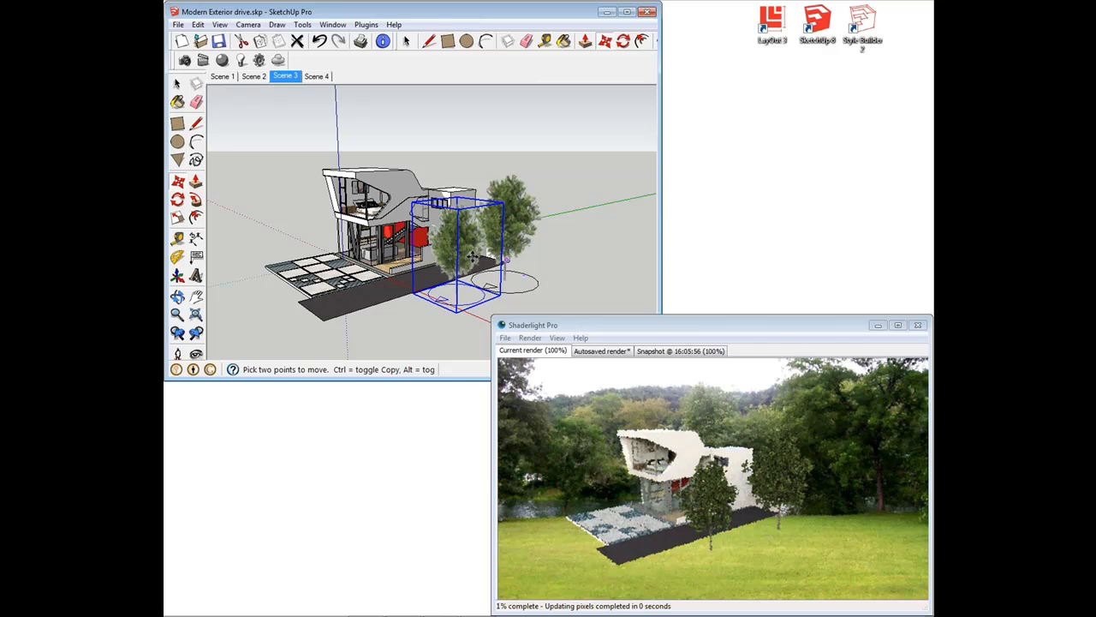
click(557, 283)
Rotate the smaller copied tree about its vertical axis
mouse_move(558, 284)
middle_down()
mouse_move(538, 243)
mouse_move(588, 235)
mouse_move(440, 262)
middle_up()
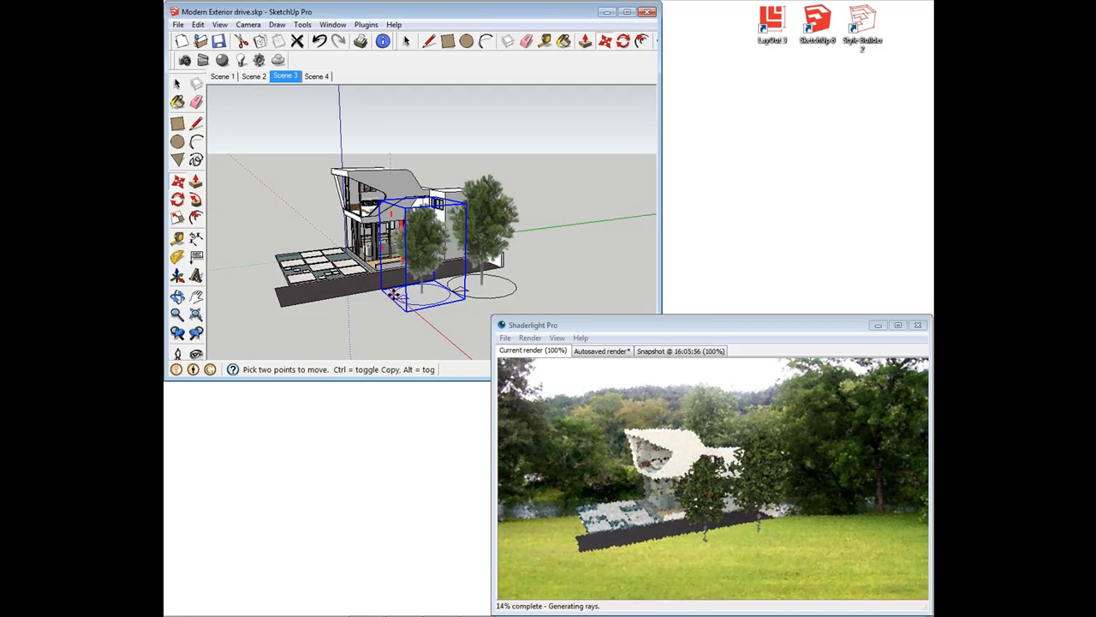
middle_drag(442, 243, 452, 254)
key(q)
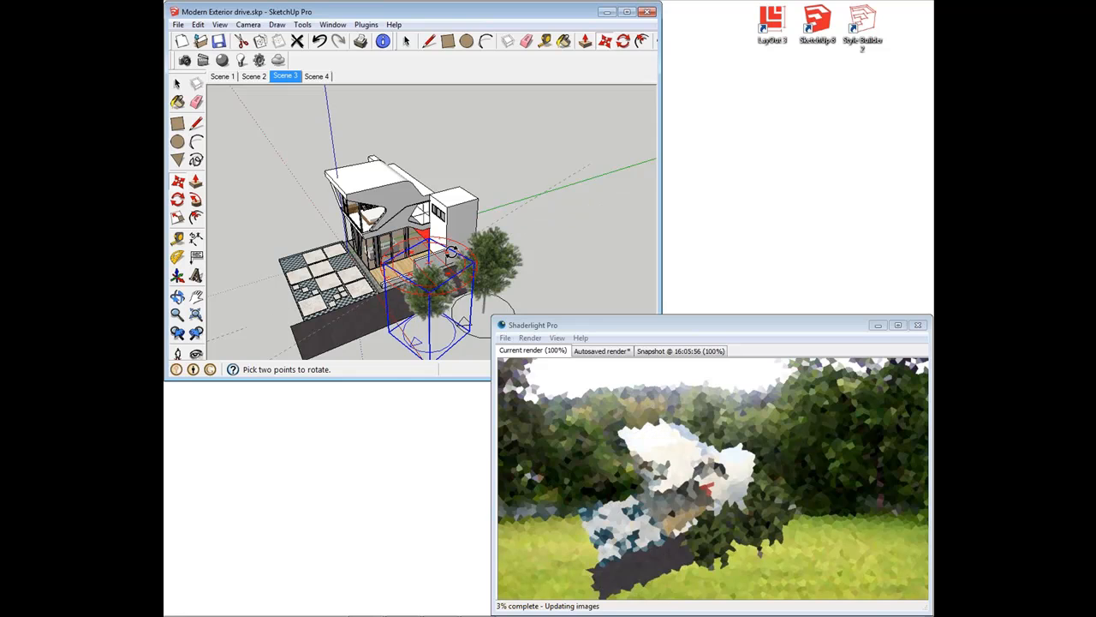
key(m)
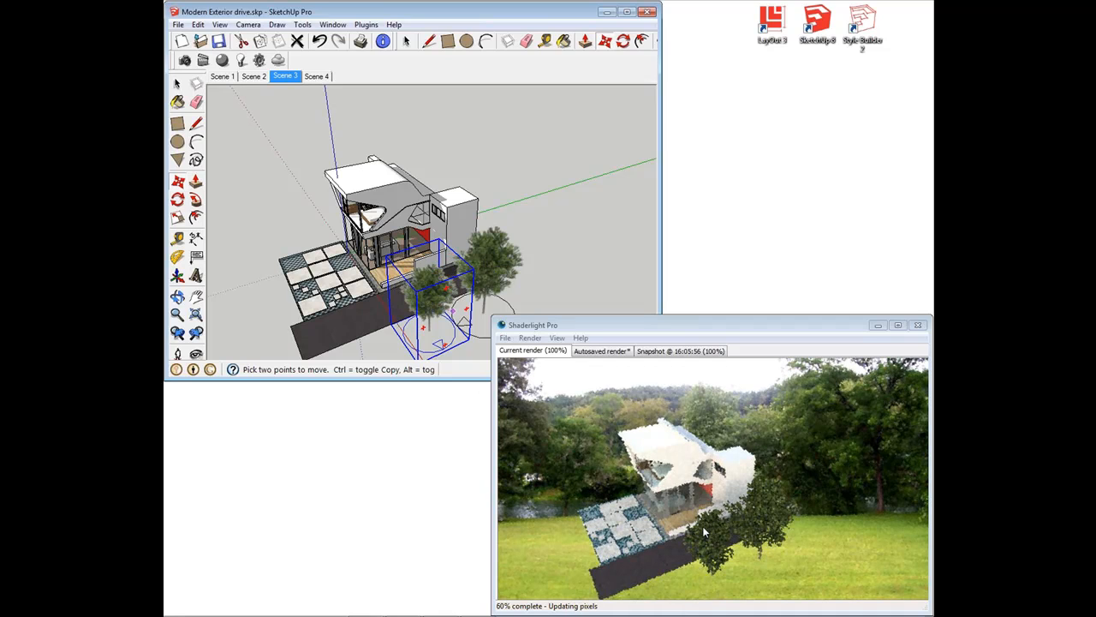
Delete the smaller copied tree in front of the house
middle_drag(467, 310, 473, 224)
scroll(466, 231, up, 5)
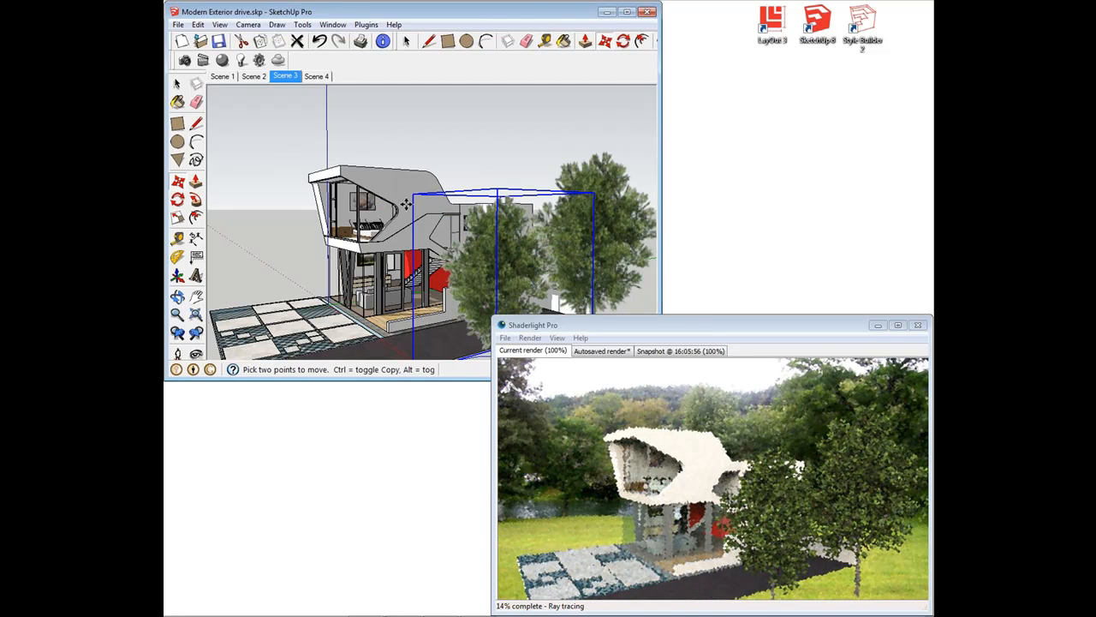
scroll(406, 204, down, 2)
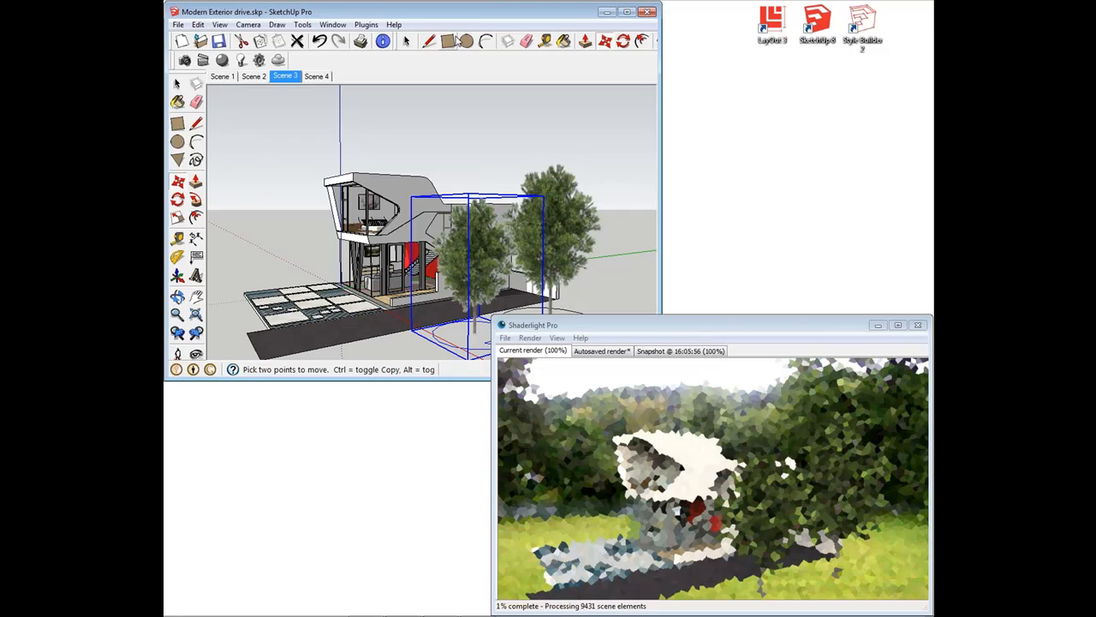
click(407, 43)
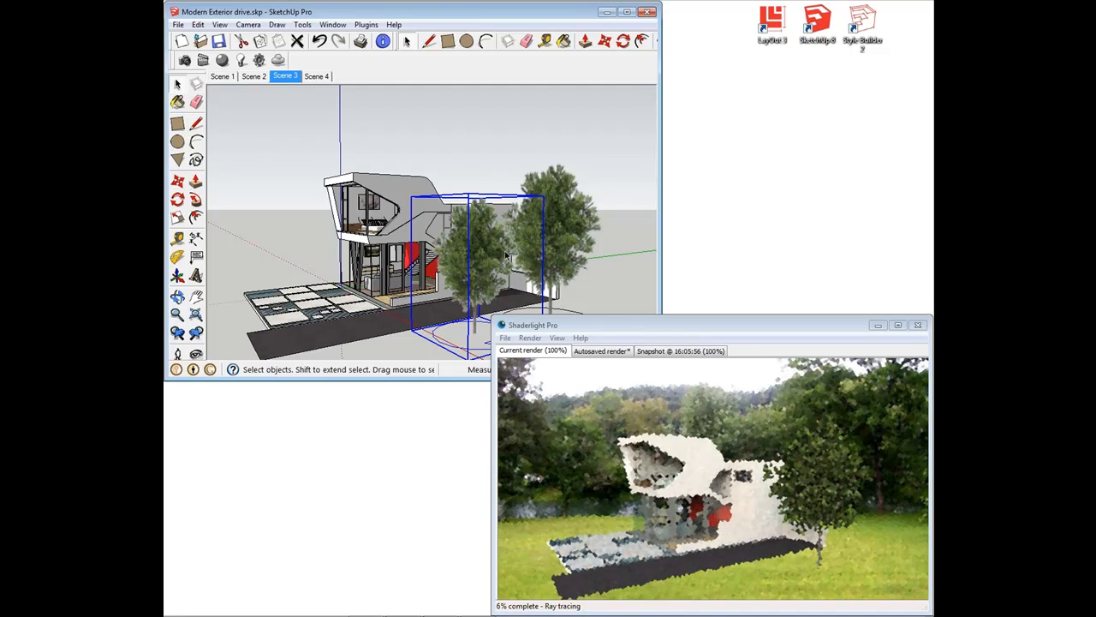
key(Delete)
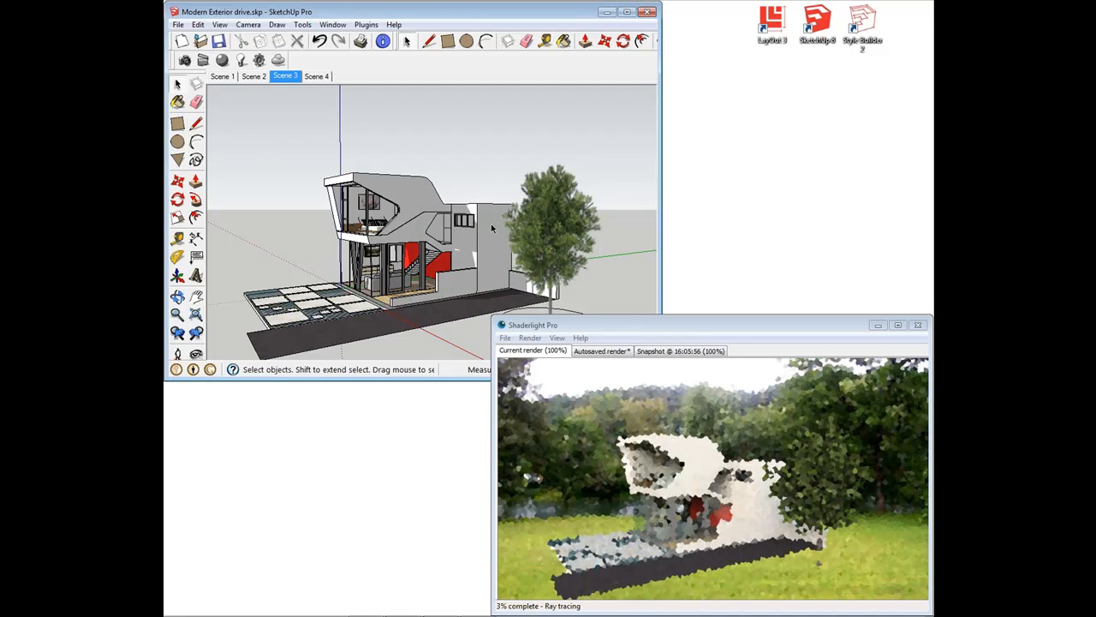
Change the Shaderlight lighting type to Custom and load nightsky.jpg as the lighting image
scroll(488, 242, up, 5)
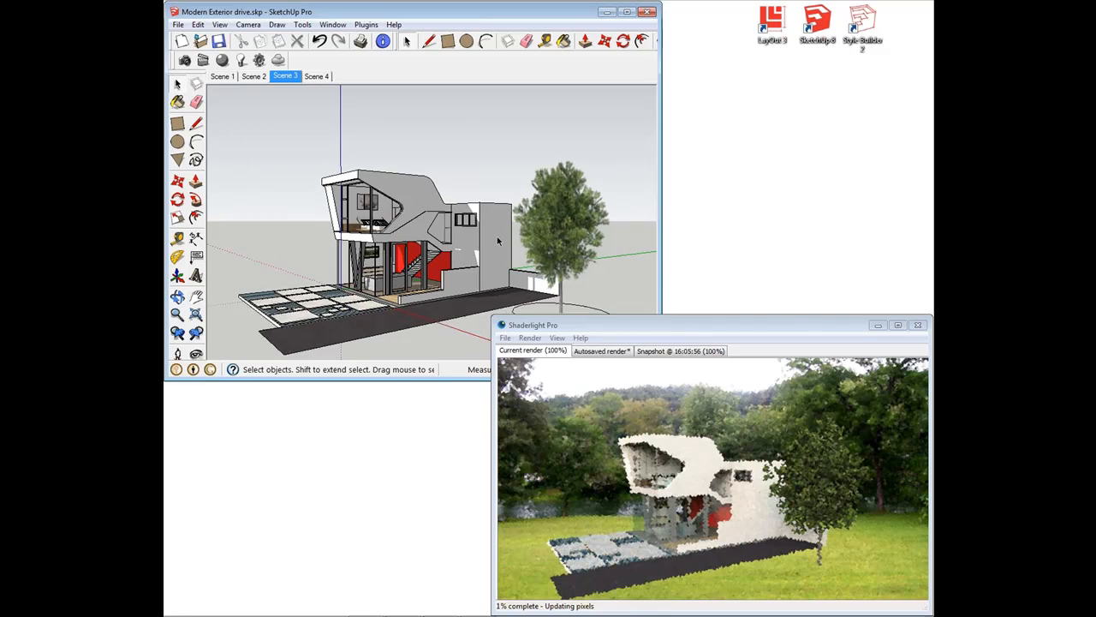
mouse_move(479, 240)
middle_down()
mouse_move(417, 223)
mouse_move(452, 204)
middle_up()
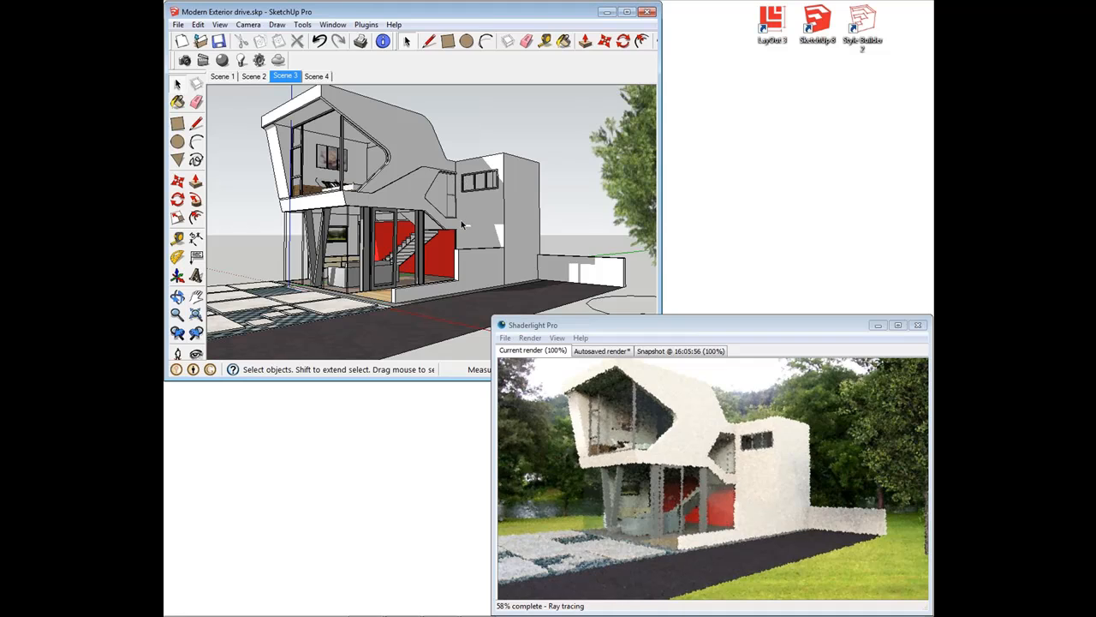
middle_drag(488, 212, 514, 215)
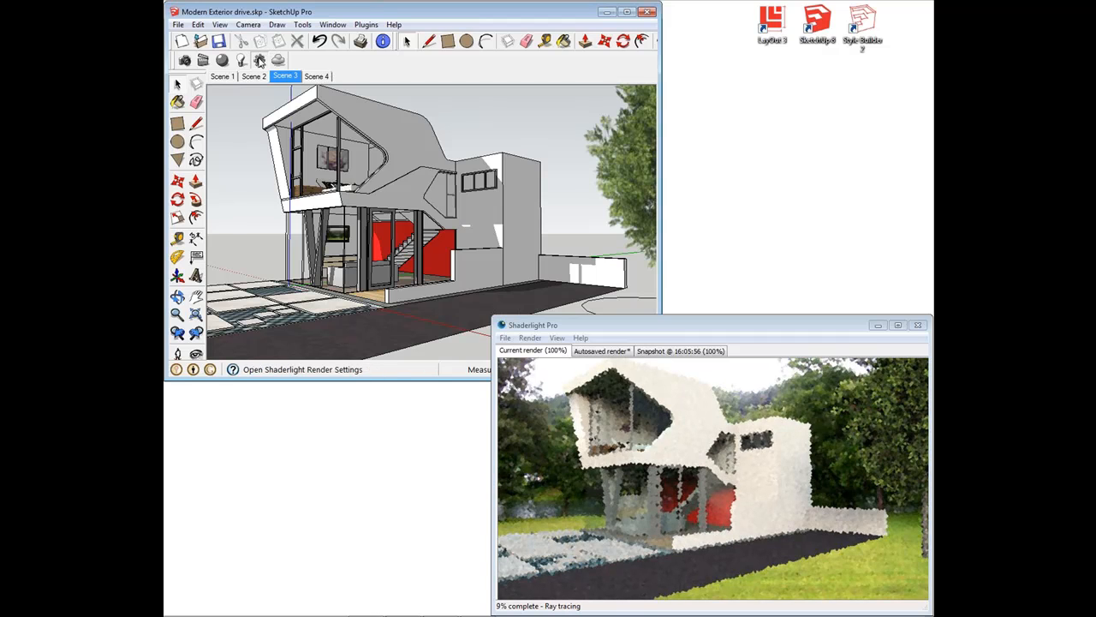
click(259, 60)
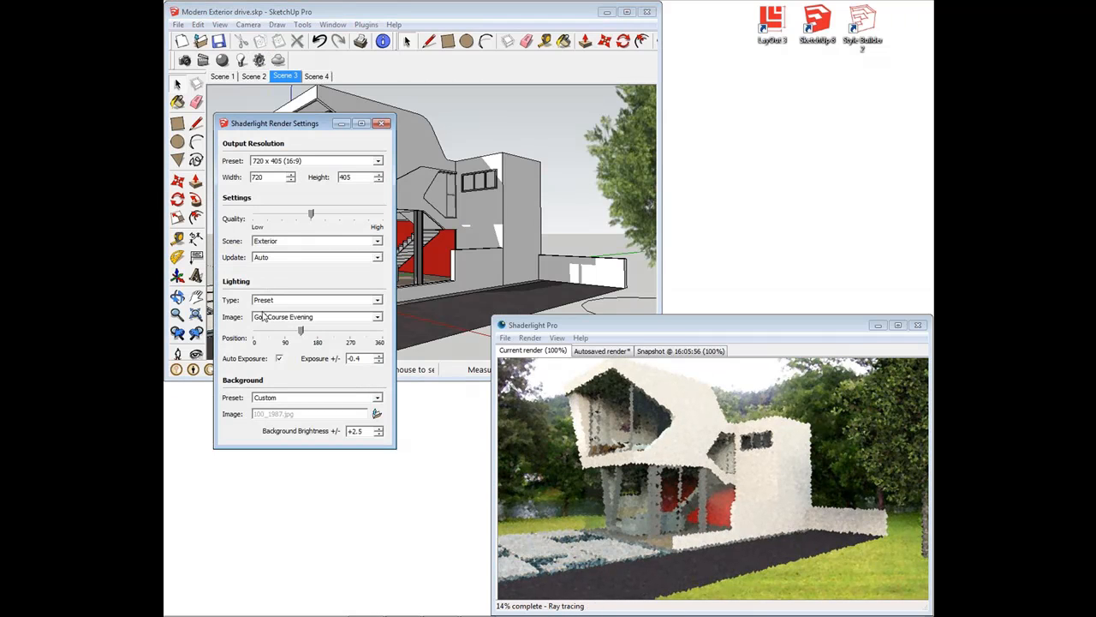
click(357, 300)
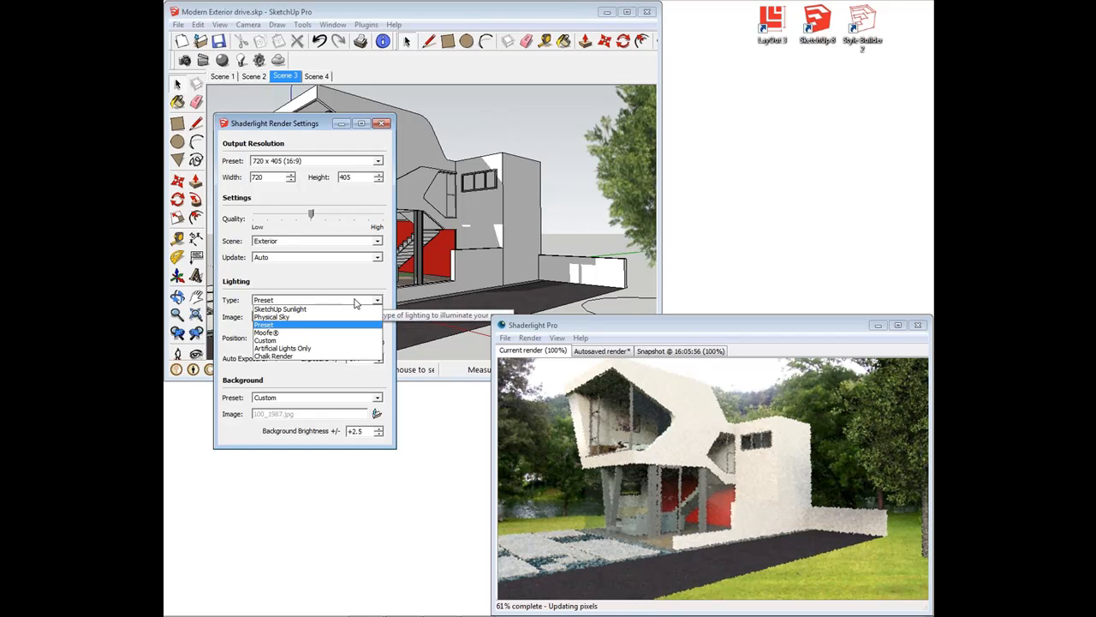
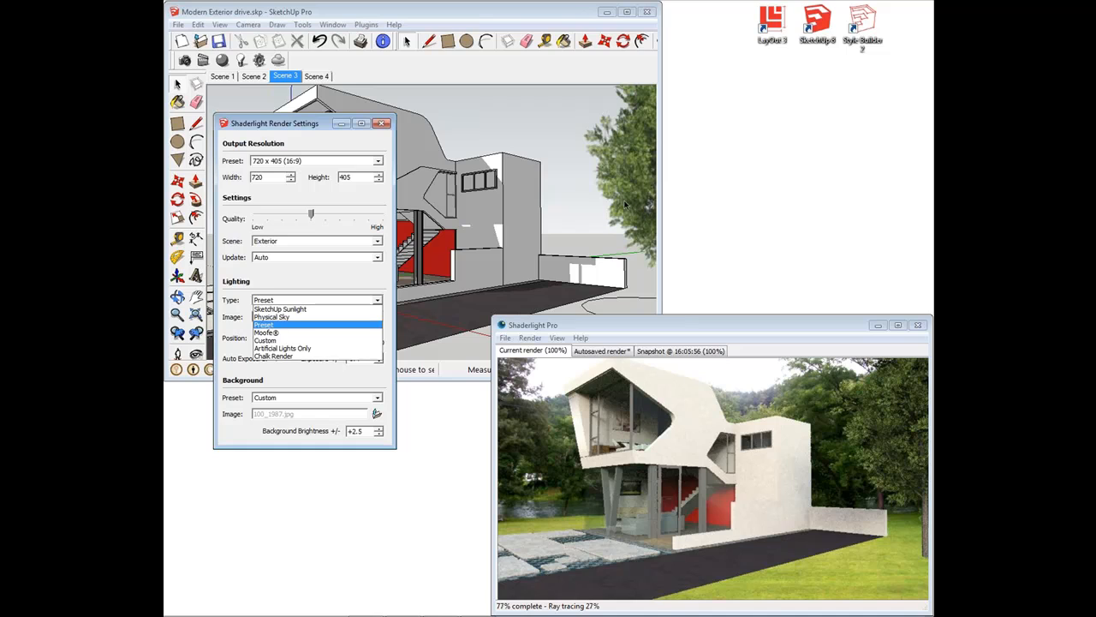
click(284, 340)
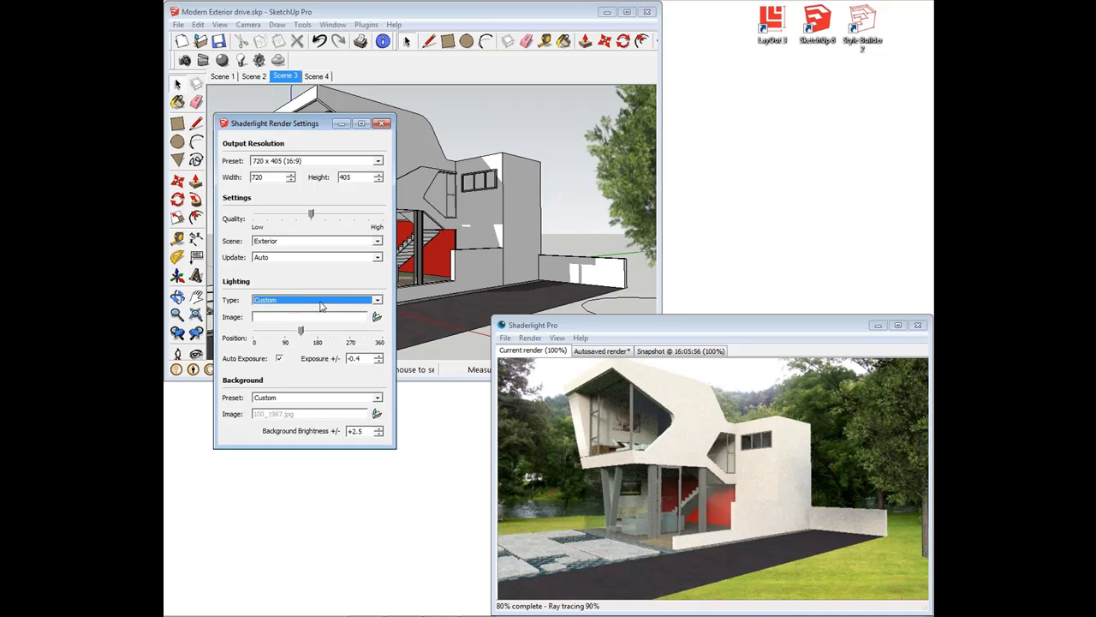
click(377, 316)
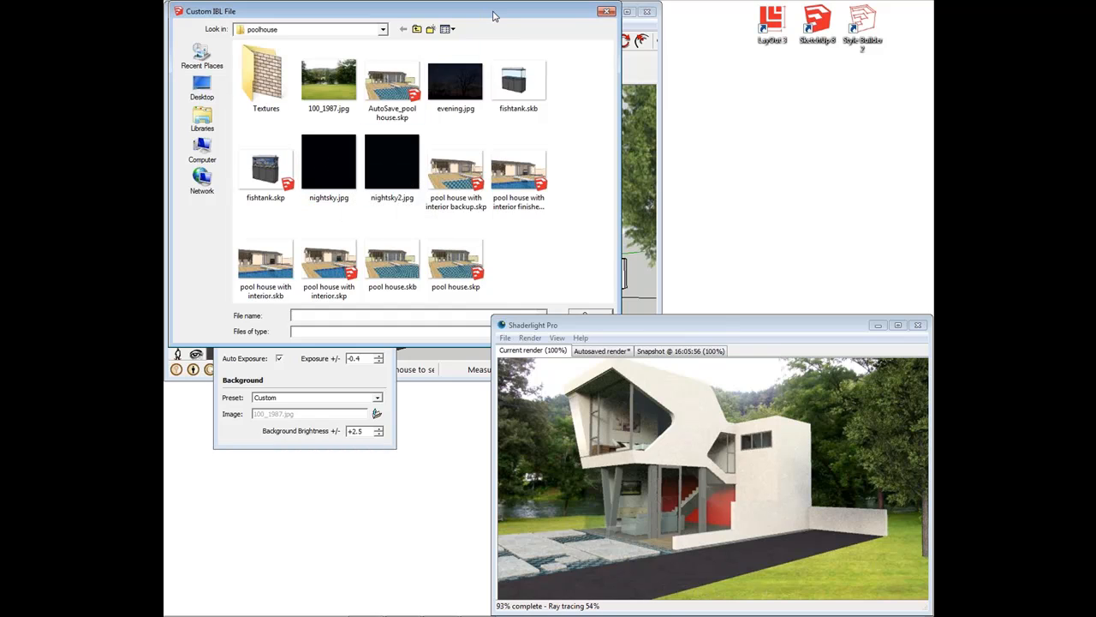
drag(488, 11, 356, 40)
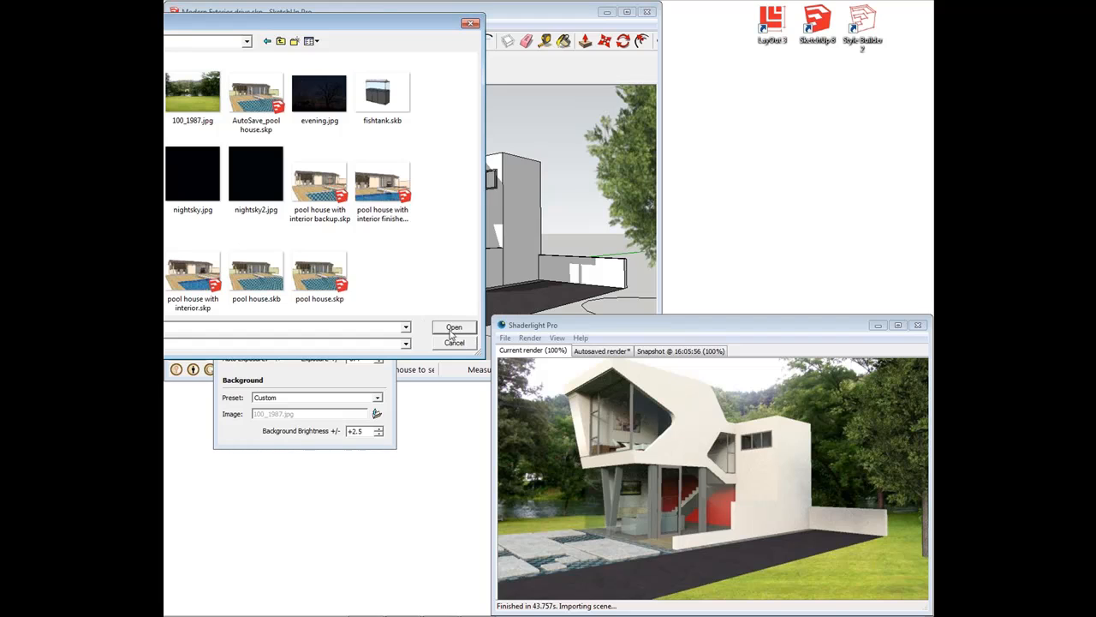
click(202, 193)
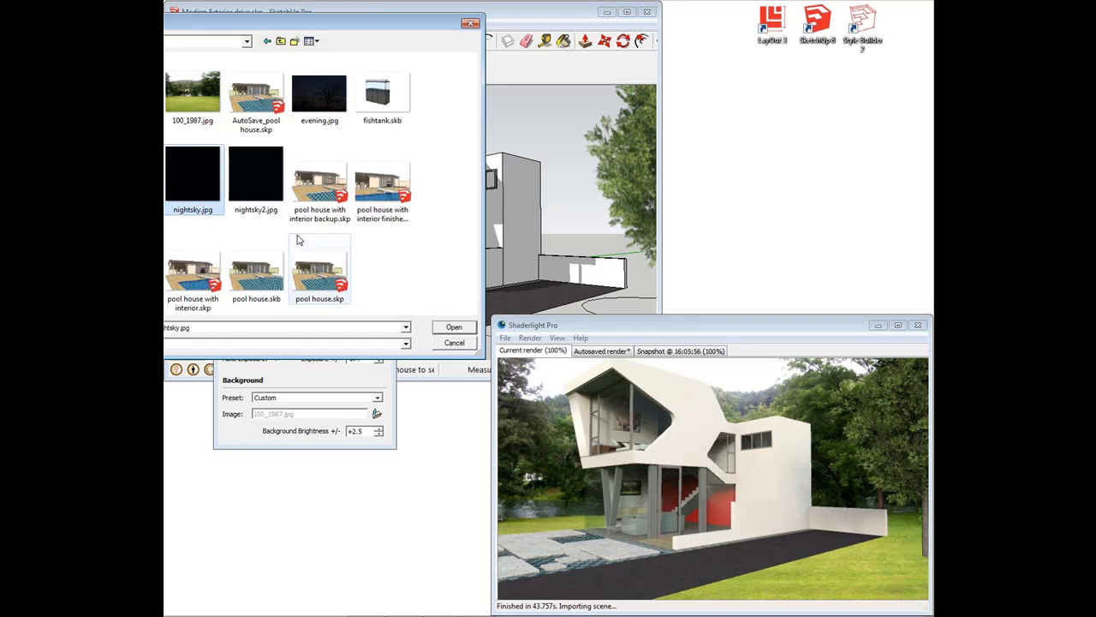
click(457, 331)
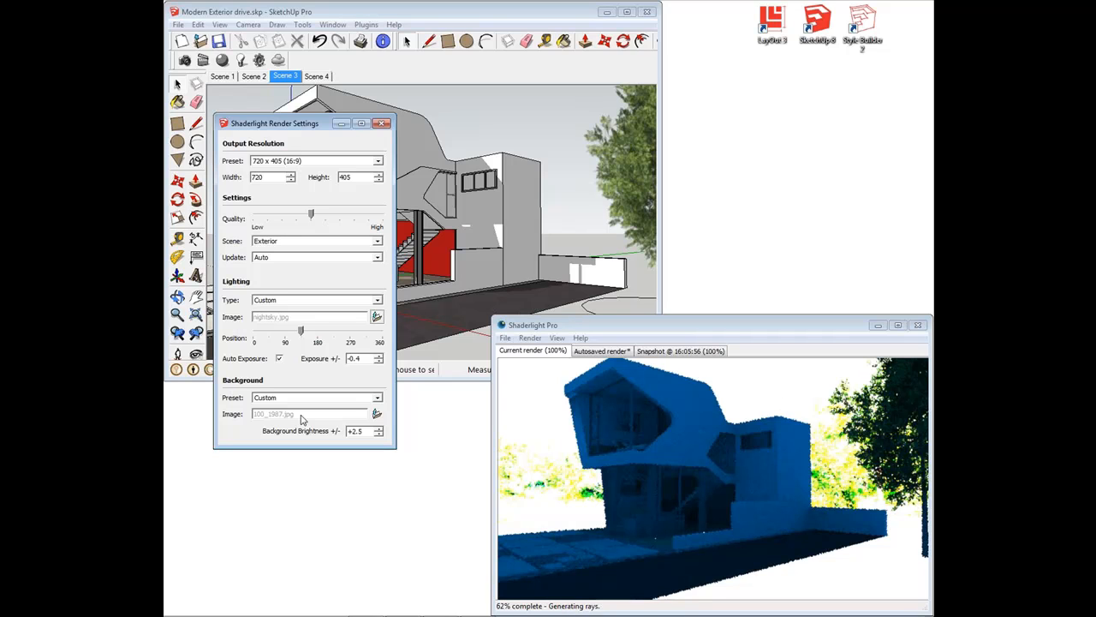
Replace the custom background image with evening.jpg from the poolhouse folder
click(377, 414)
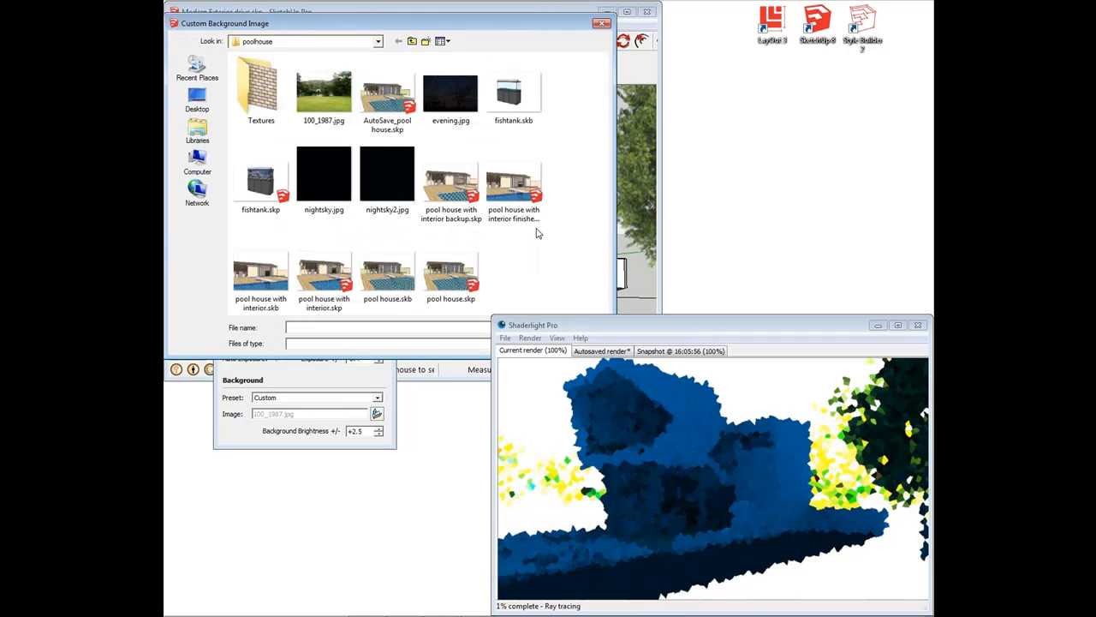
drag(492, 32, 375, 43)
click(366, 113)
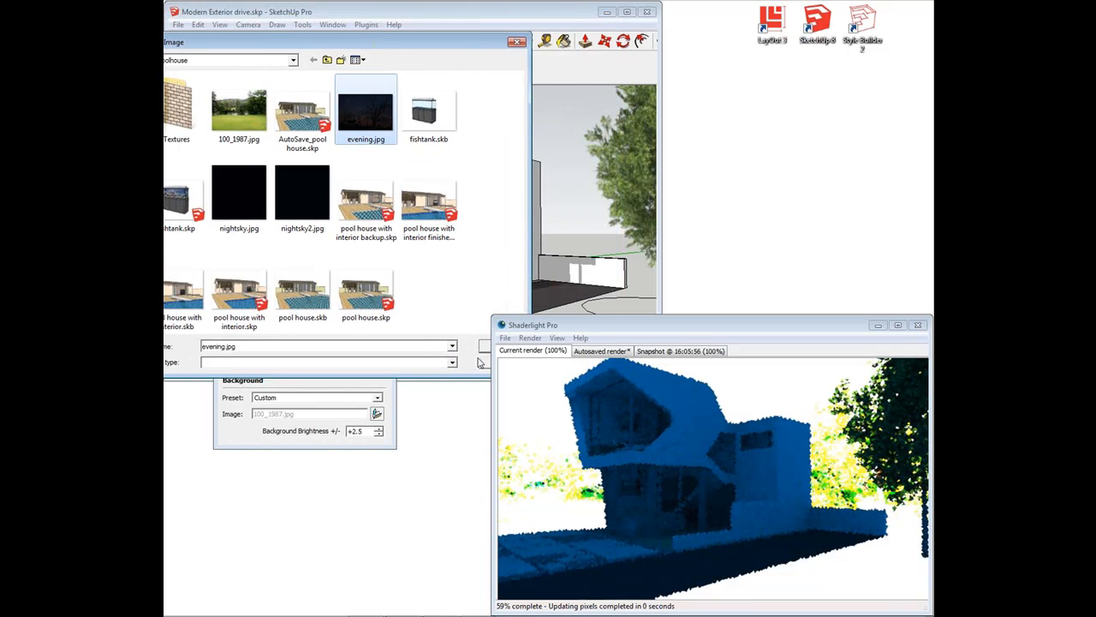
click(484, 346)
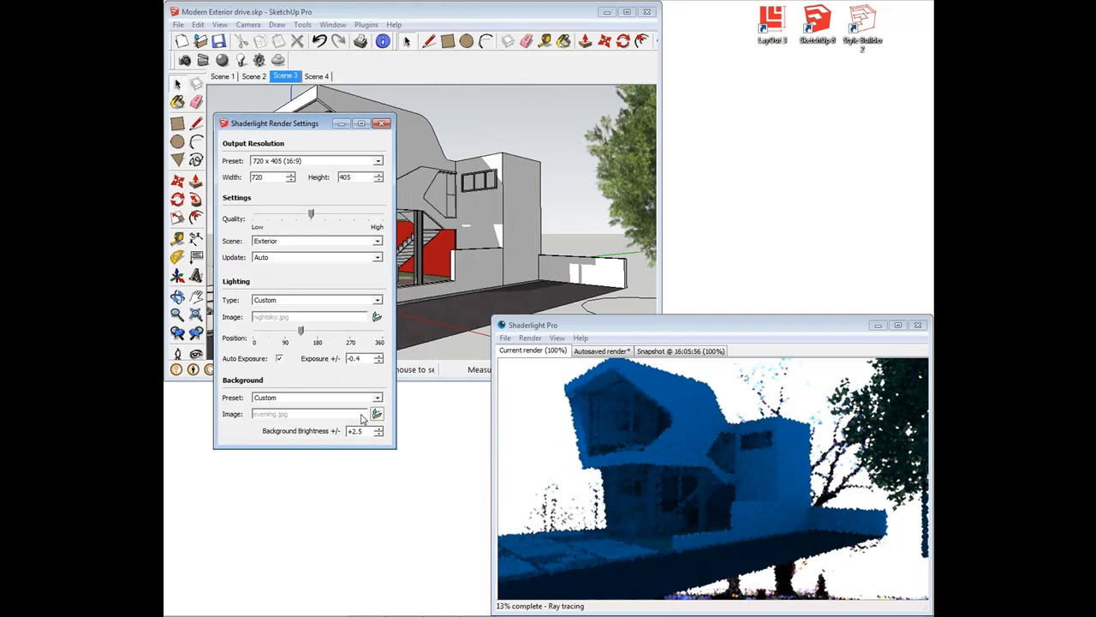
Set the background brightness to -3 and close the render settings
click(348, 431)
drag(356, 433, 324, 432)
text(-3)
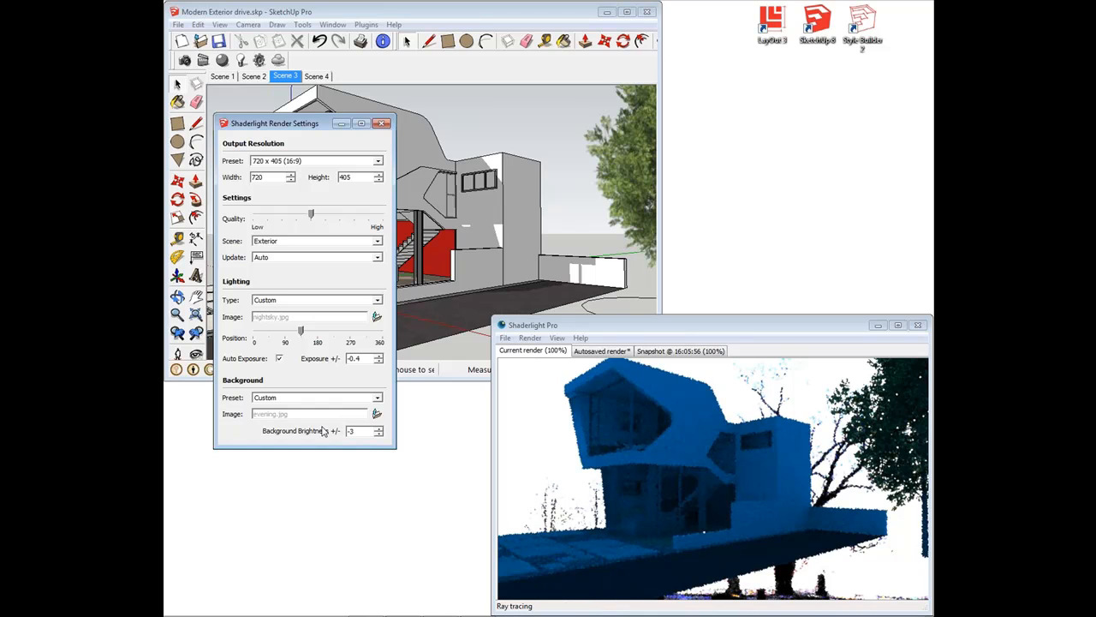
click(381, 124)
middle_drag(350, 197, 424, 244)
scroll(420, 236, up, 5)
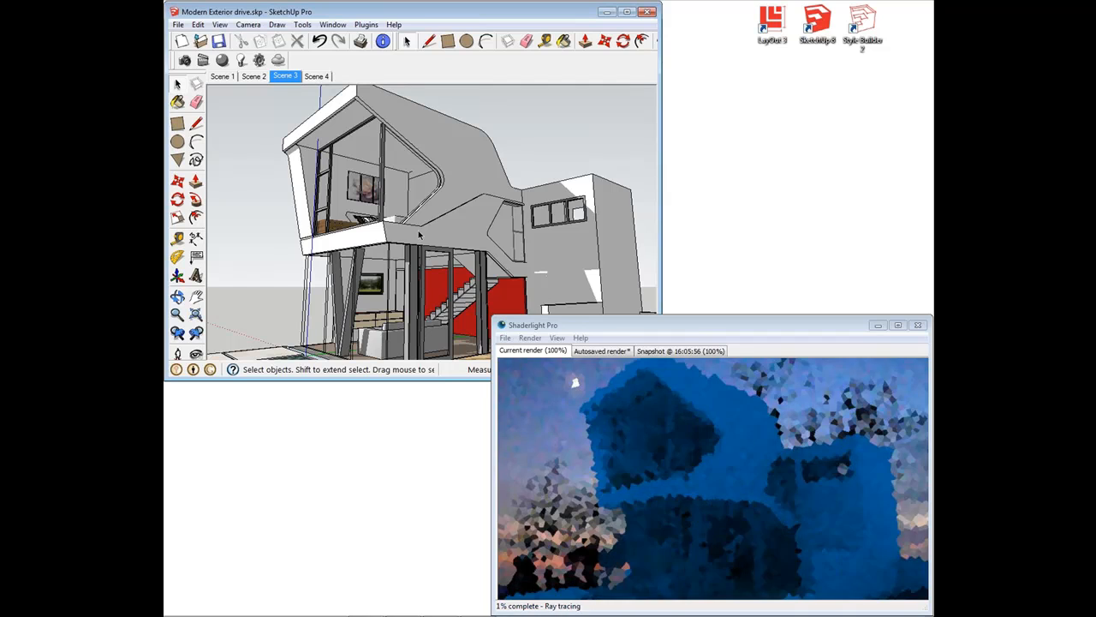
mouse_move(418, 235)
middle_down()
mouse_move(412, 251)
mouse_move(414, 239)
middle_up()
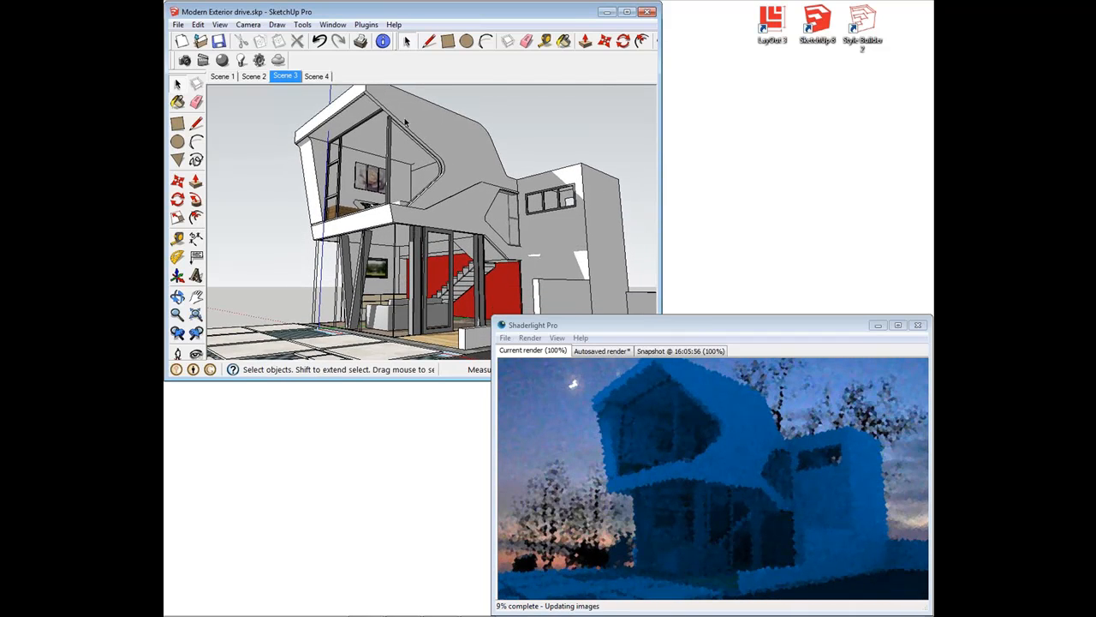
Set the custom lighting exposure to -2 in the Shaderlight render settings
click(260, 60)
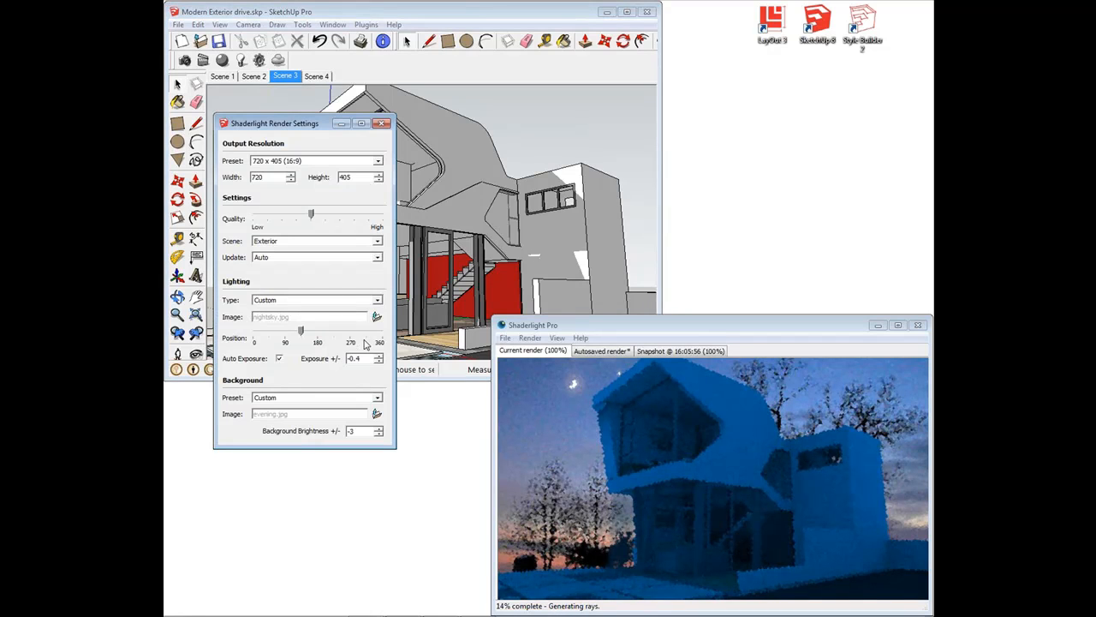
double_click(358, 359)
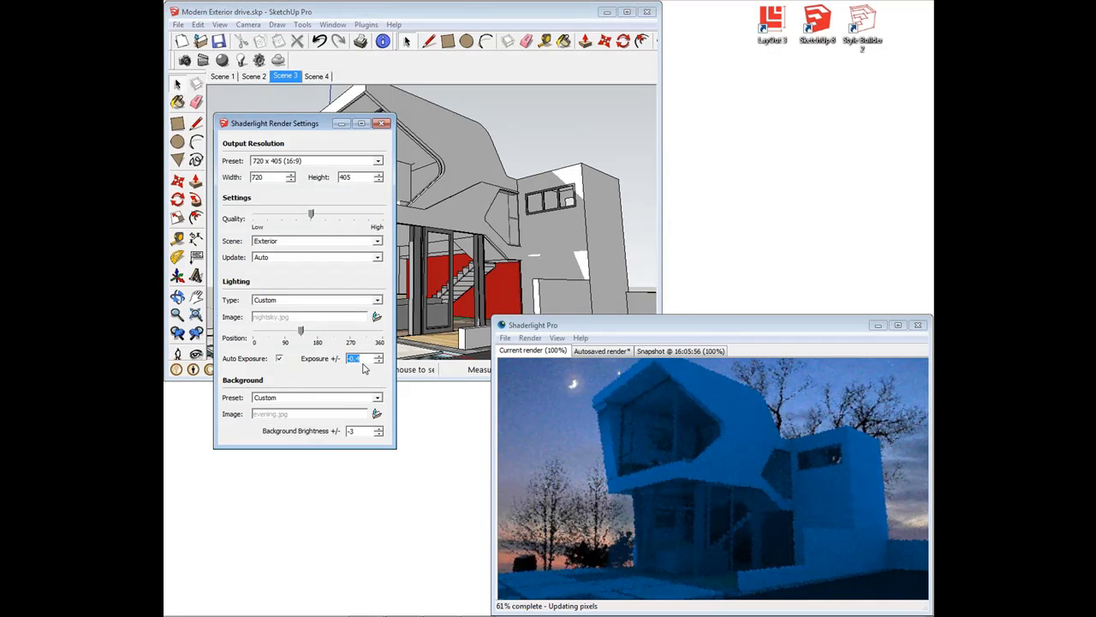
text(-2)
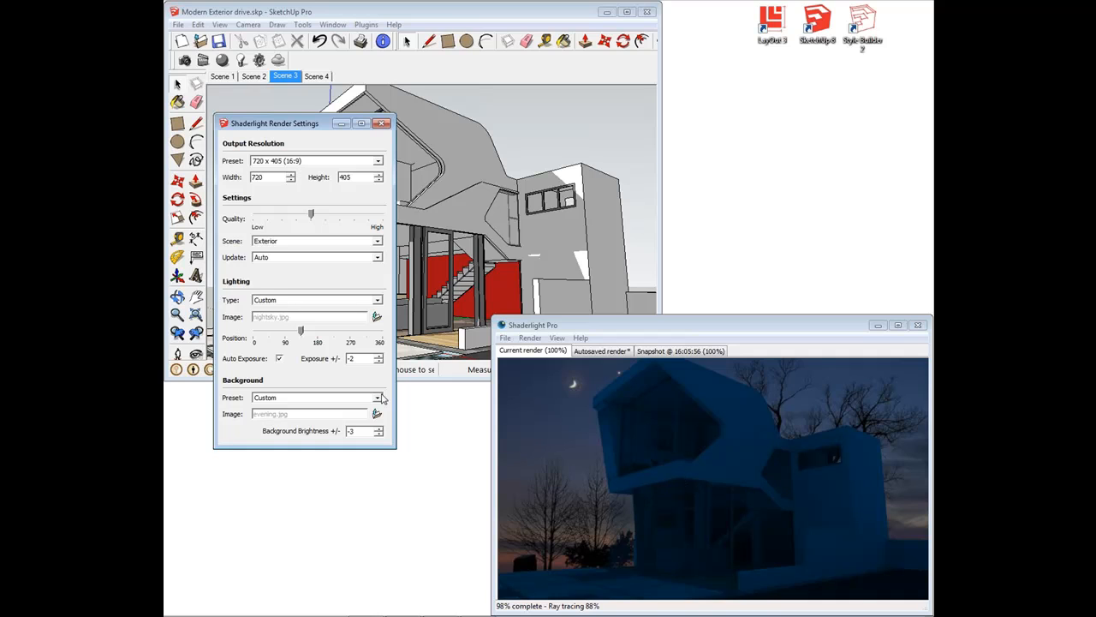
Replace the custom background image with nightcloud.jpg from the Modern house folder and close the render settings
click(377, 414)
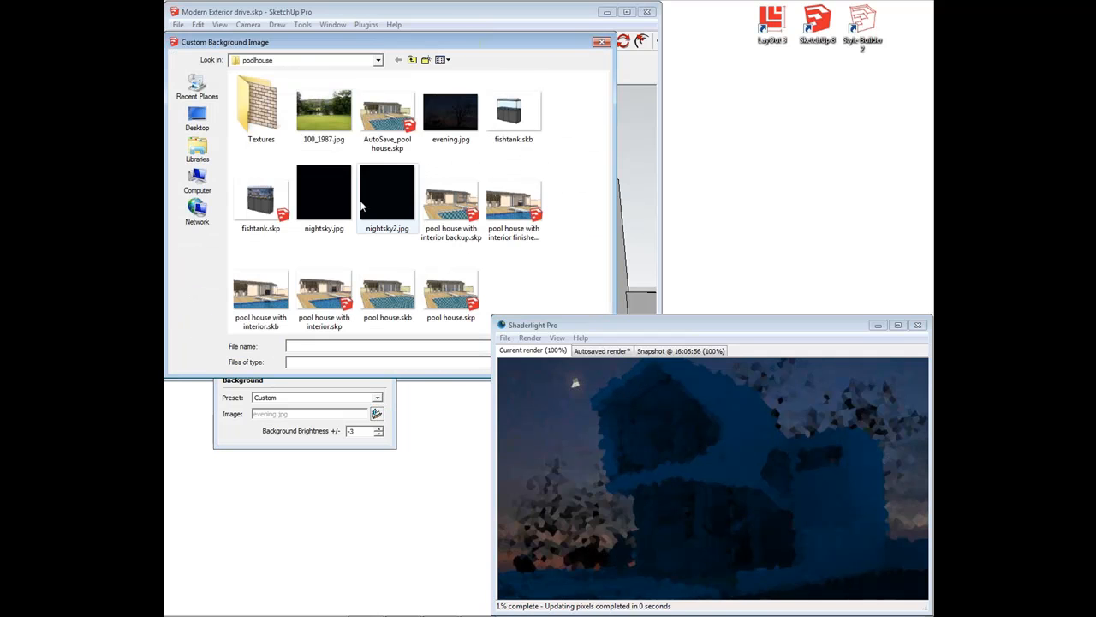
key(BackSpace)
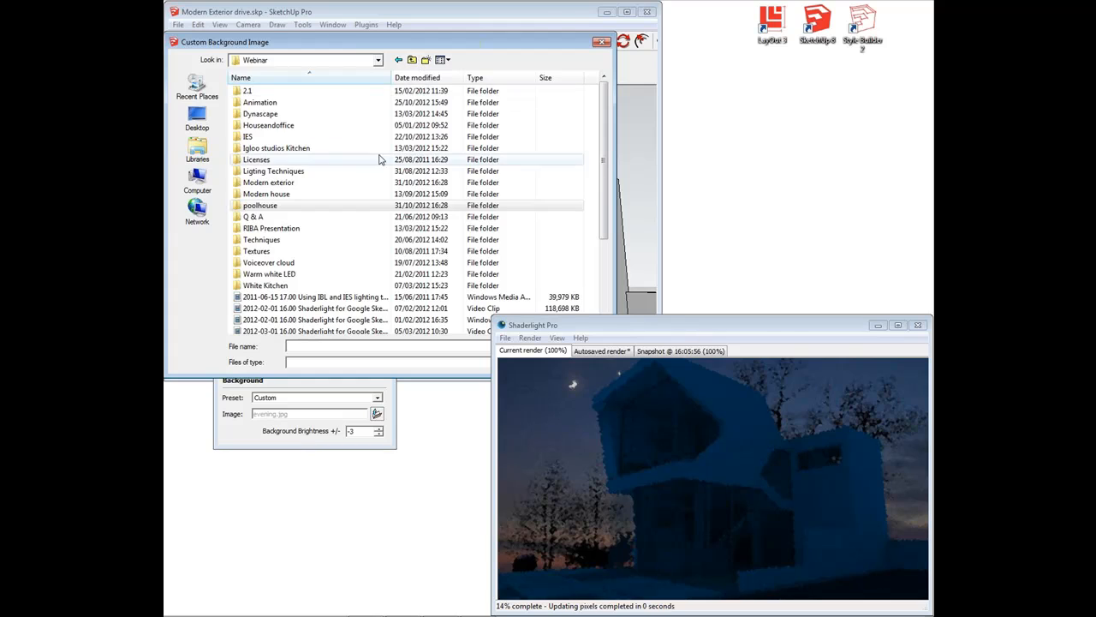
double_click(321, 194)
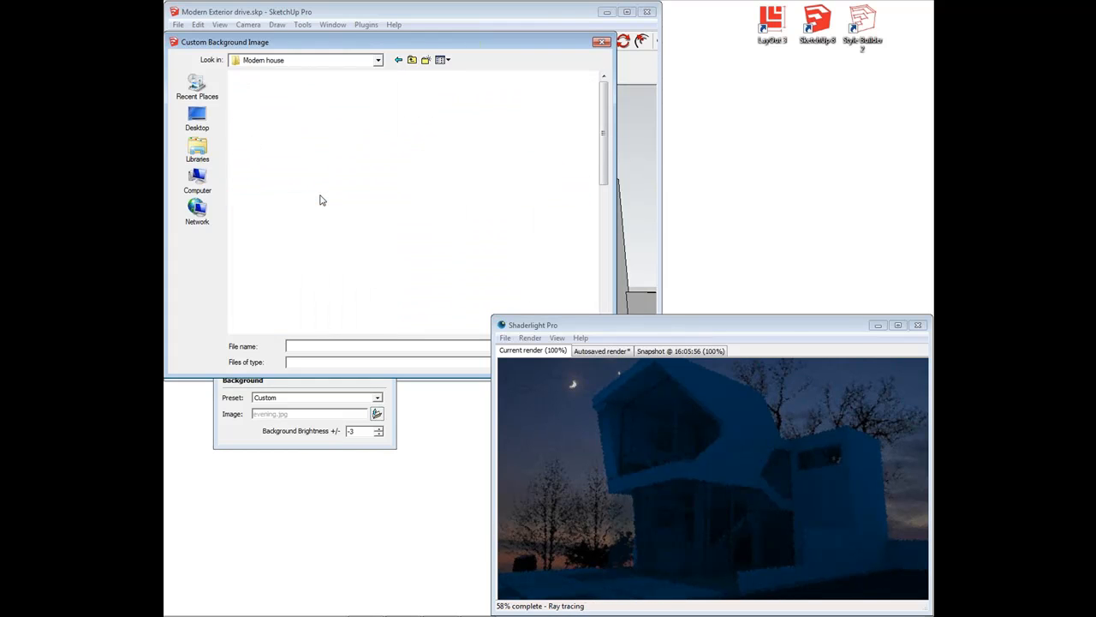
drag(605, 119, 604, 249)
click(458, 210)
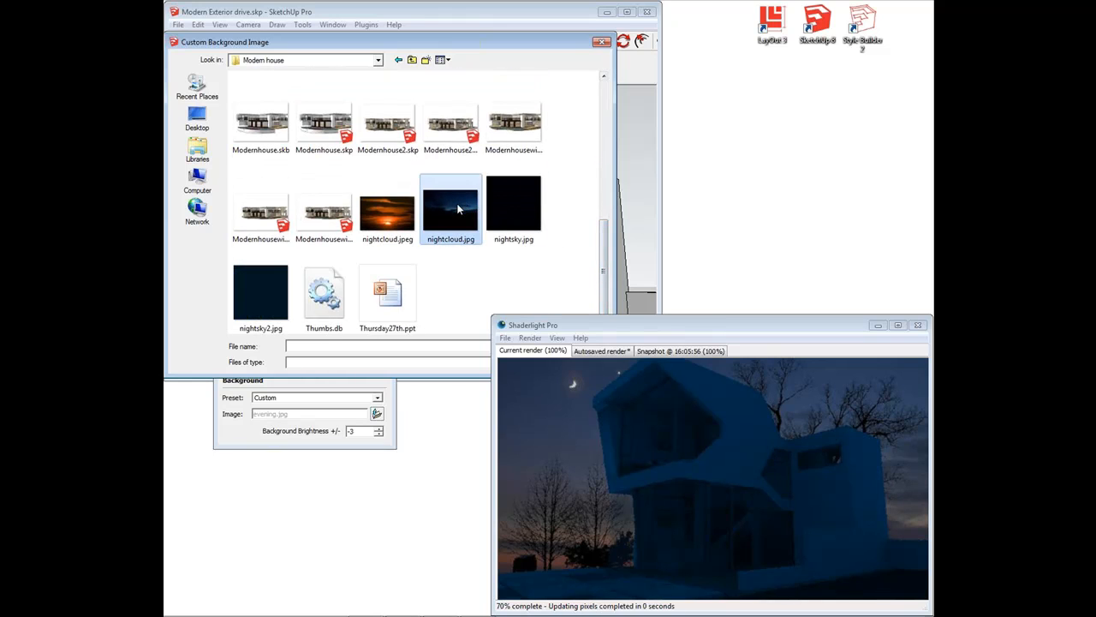
drag(508, 43, 388, 44)
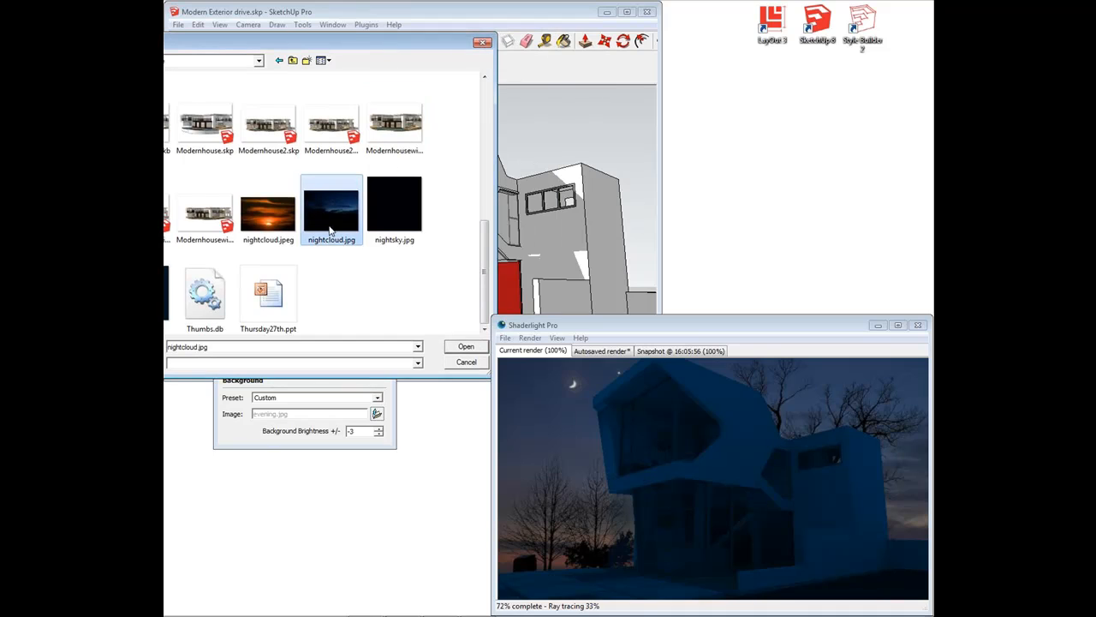
click(479, 347)
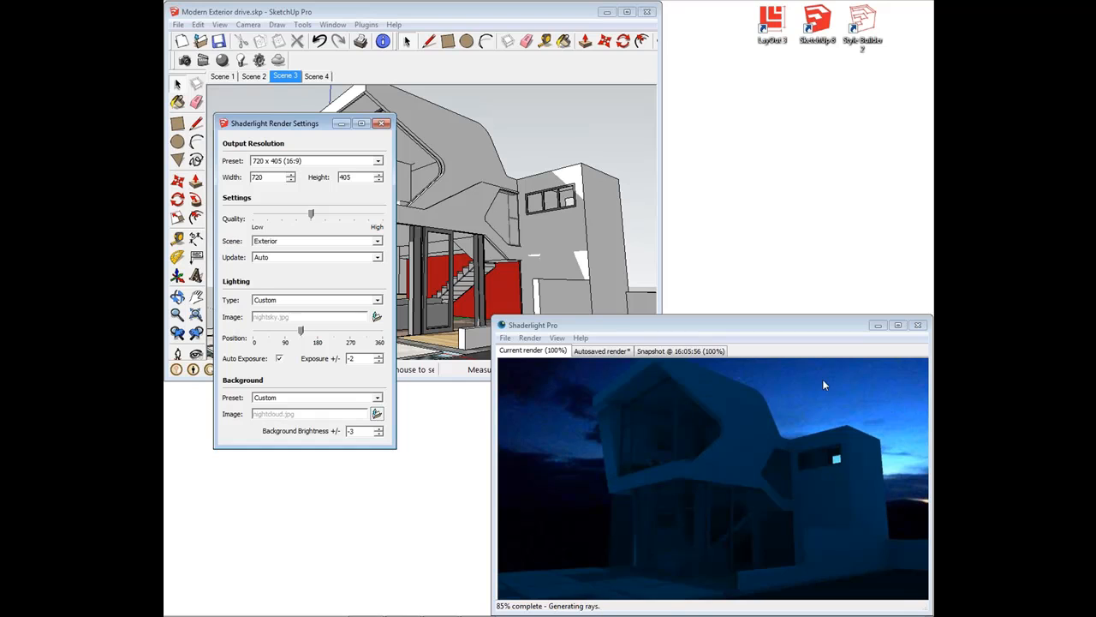
click(383, 125)
Show Scene 4 and change the Shaderlight material type of the TV screen's landscape texture to Self Illuminating
click(317, 76)
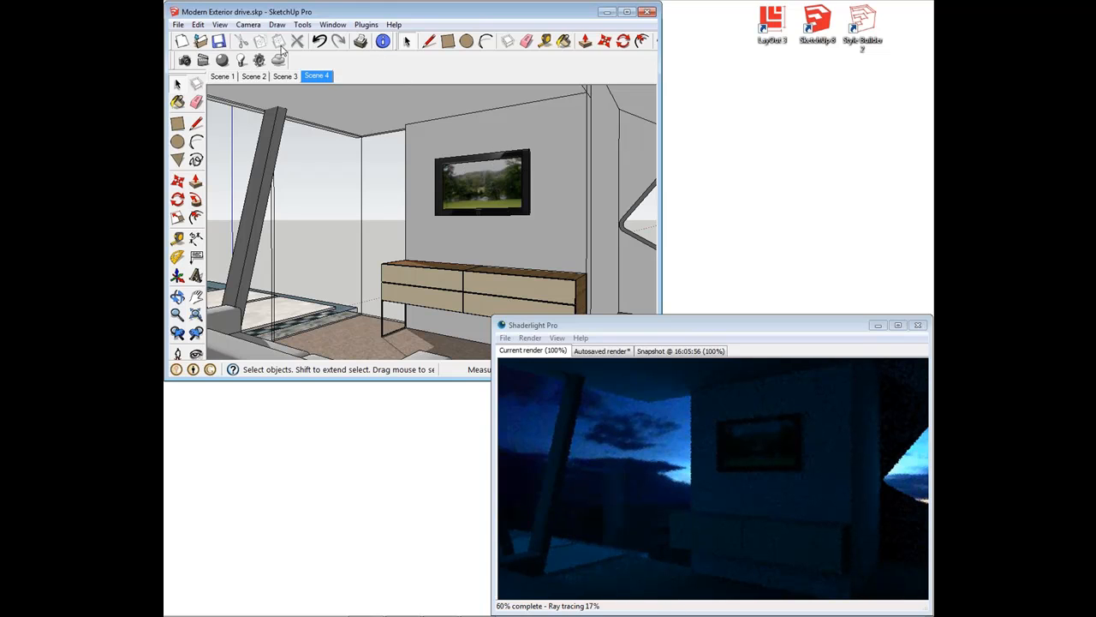
click(563, 41)
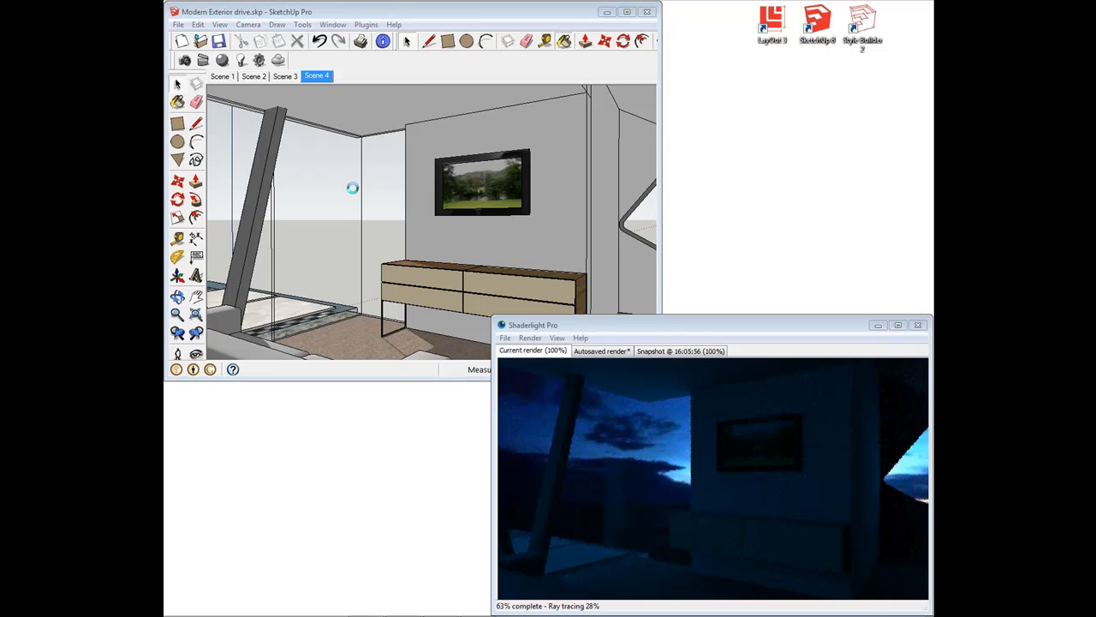
click(275, 144)
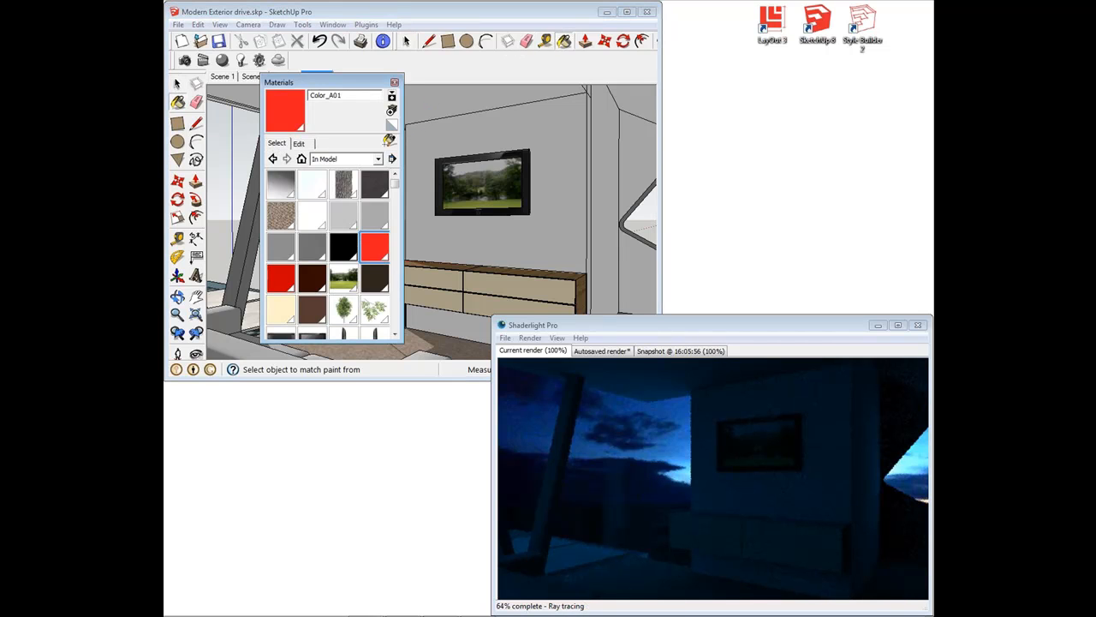
click(343, 277)
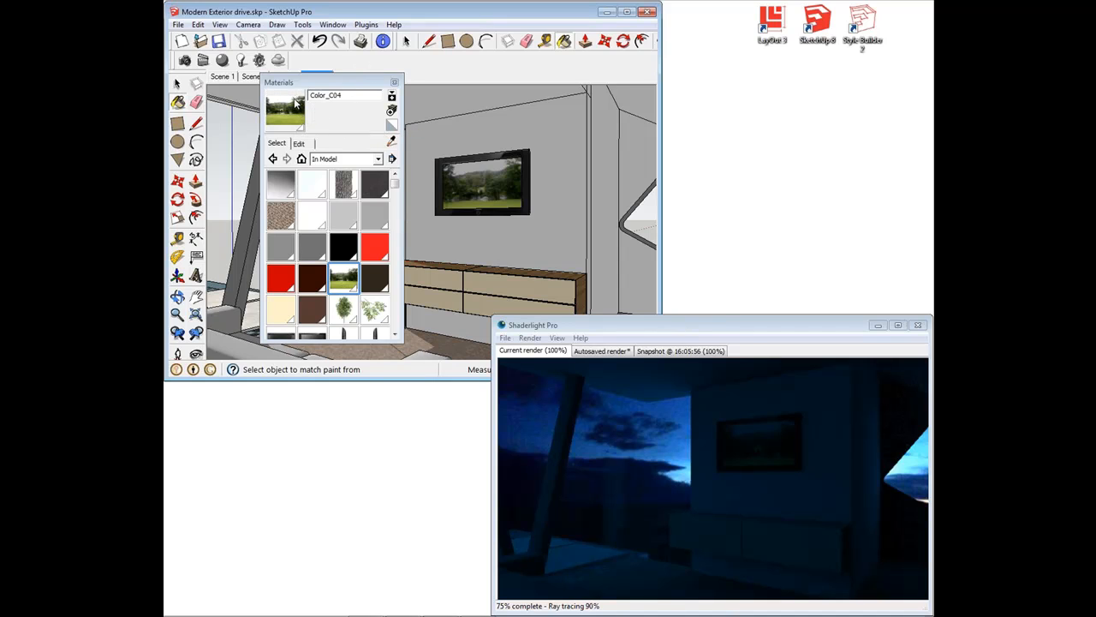
click(224, 61)
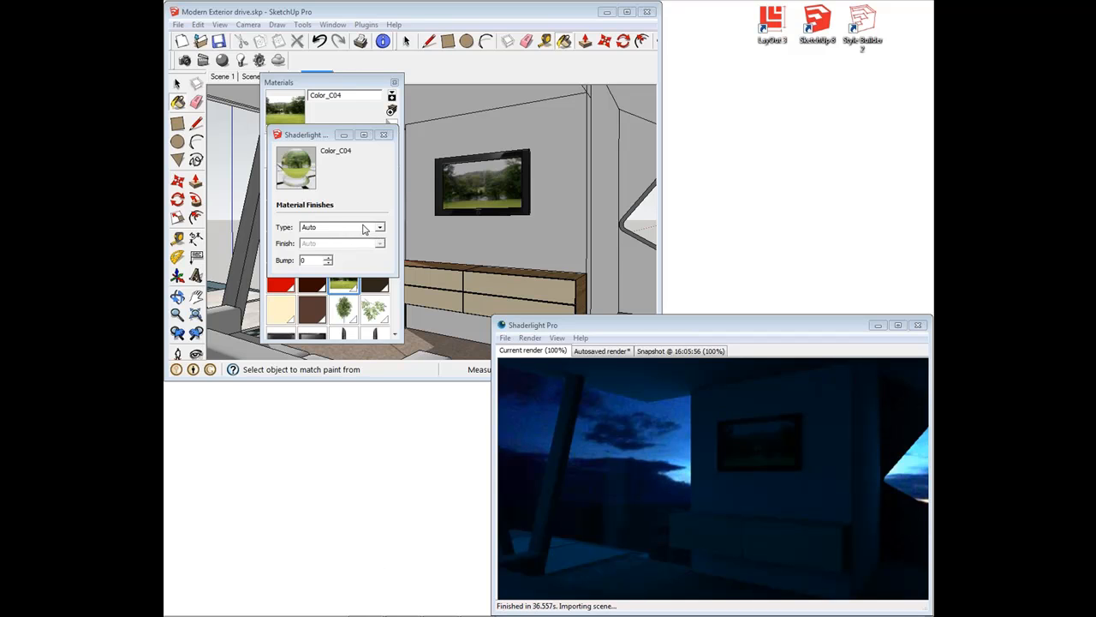
click(358, 230)
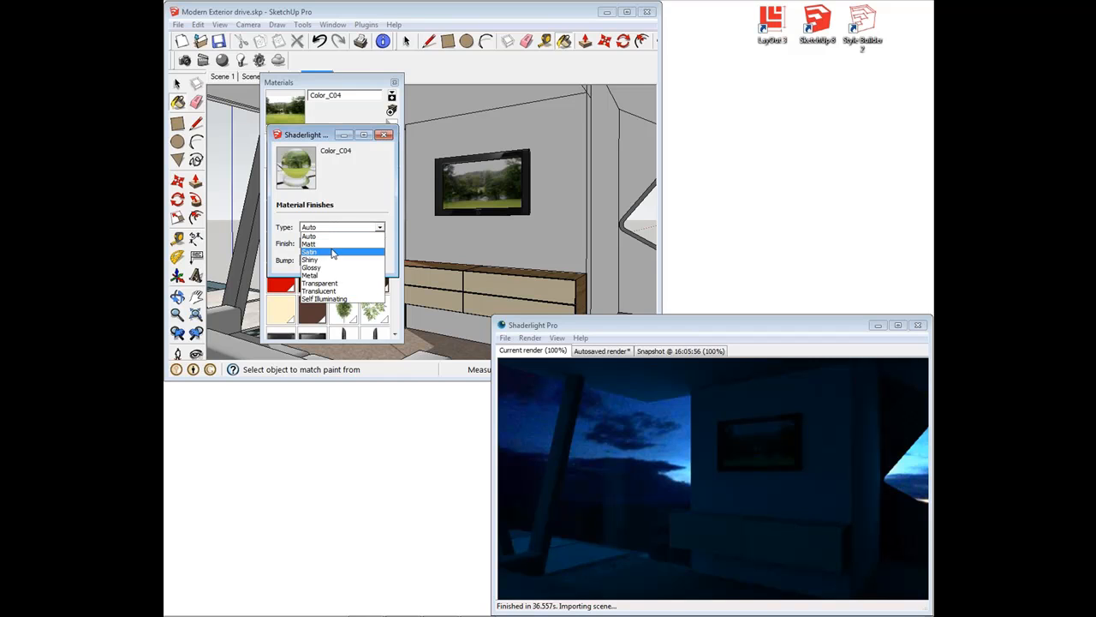
click(340, 299)
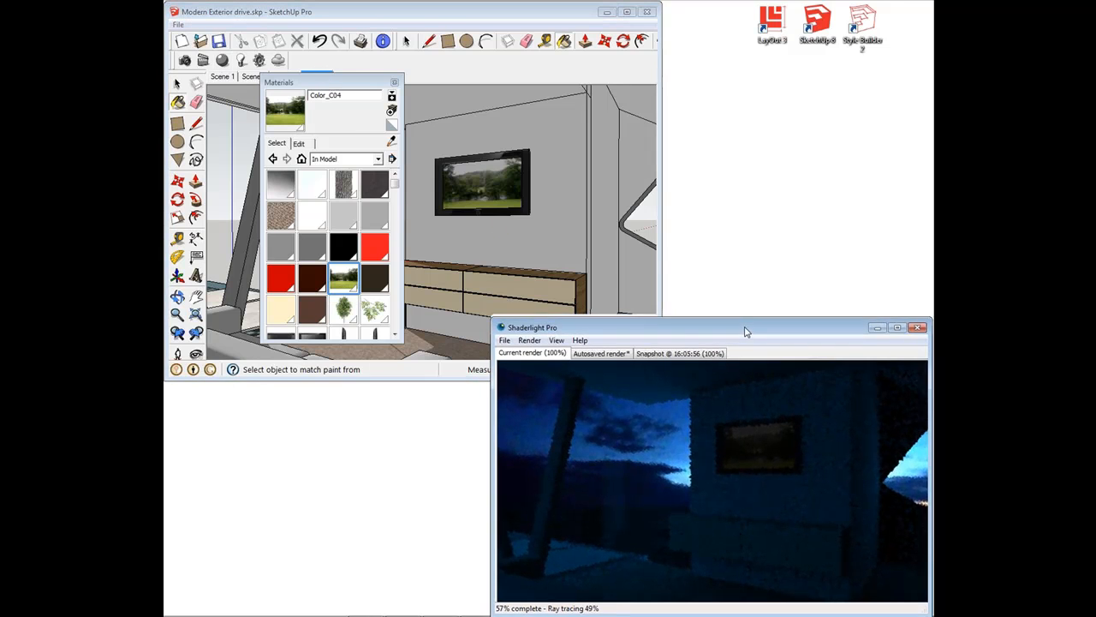
Set the TV screen material's finish to CRT Monitor 150 cd/m² and close the material and Shaderlight editors
mouse_move(744, 328)
mouse_down()
mouse_move(739, 457)
mouse_move(732, 333)
mouse_move(749, 338)
mouse_move(744, 328)
mouse_up()
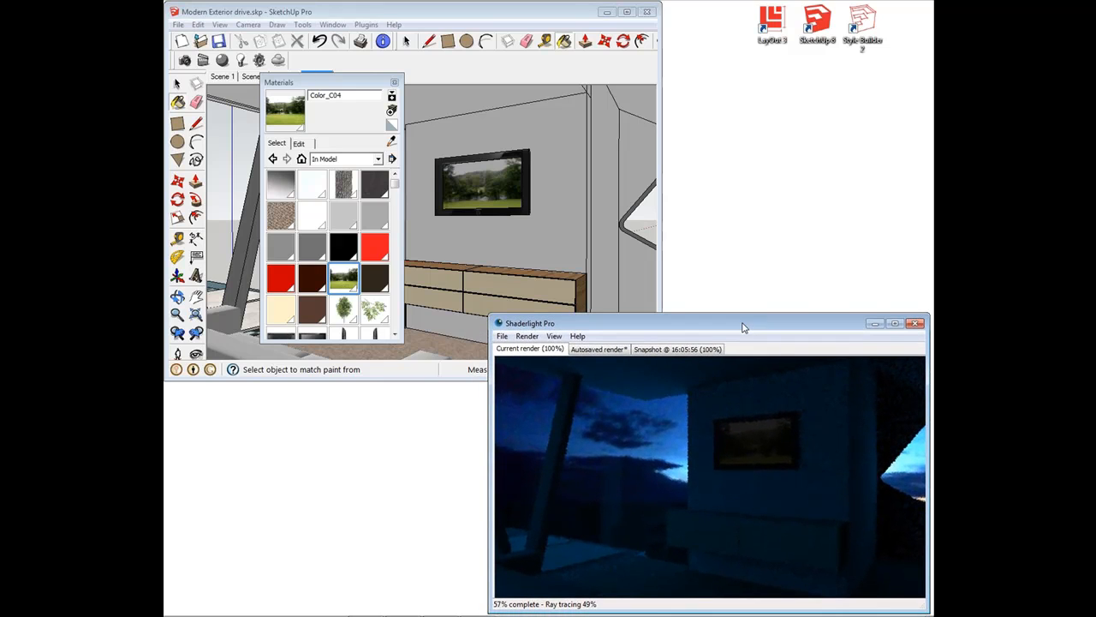
click(394, 82)
drag(306, 139, 270, 157)
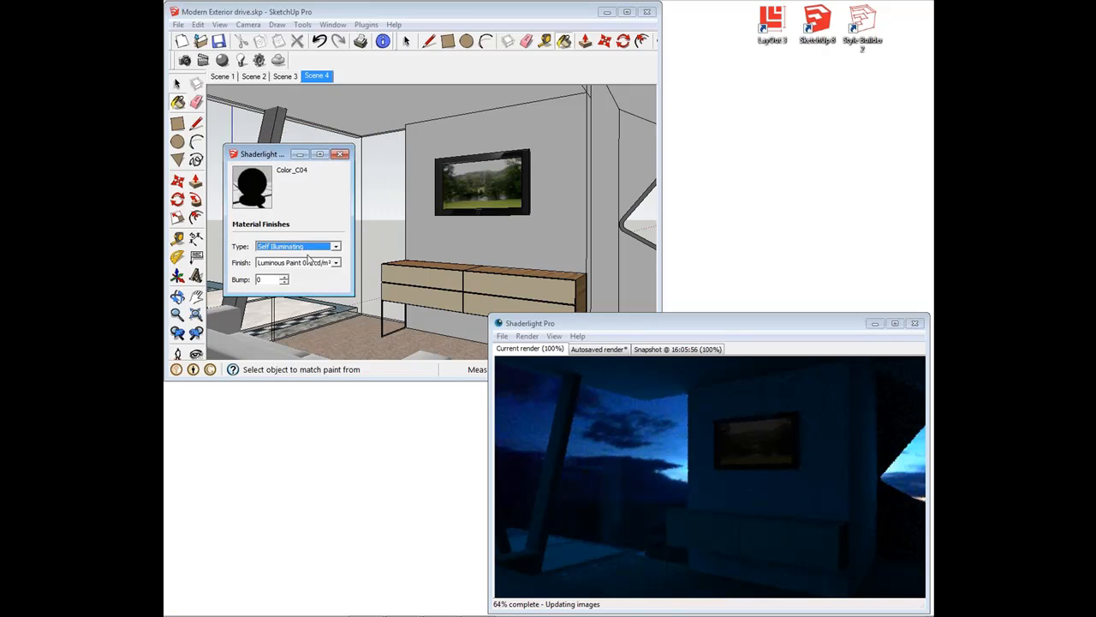
click(316, 262)
click(299, 295)
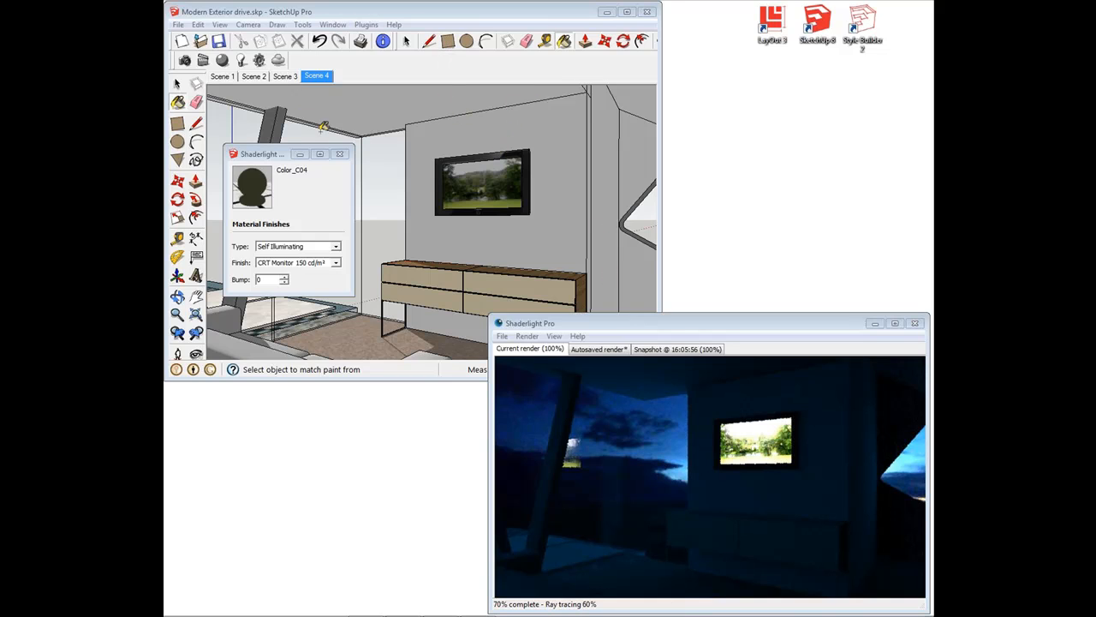
click(341, 155)
Place an area light across the TV screen from corner to corner and move it slightly out in front of the screen
click(243, 61)
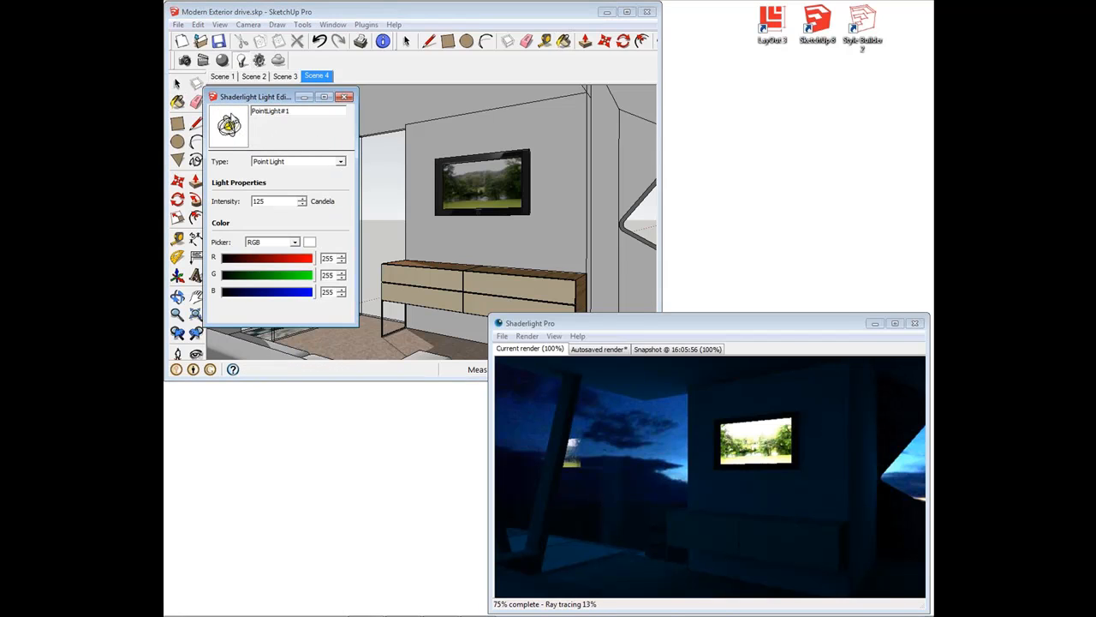
click(301, 161)
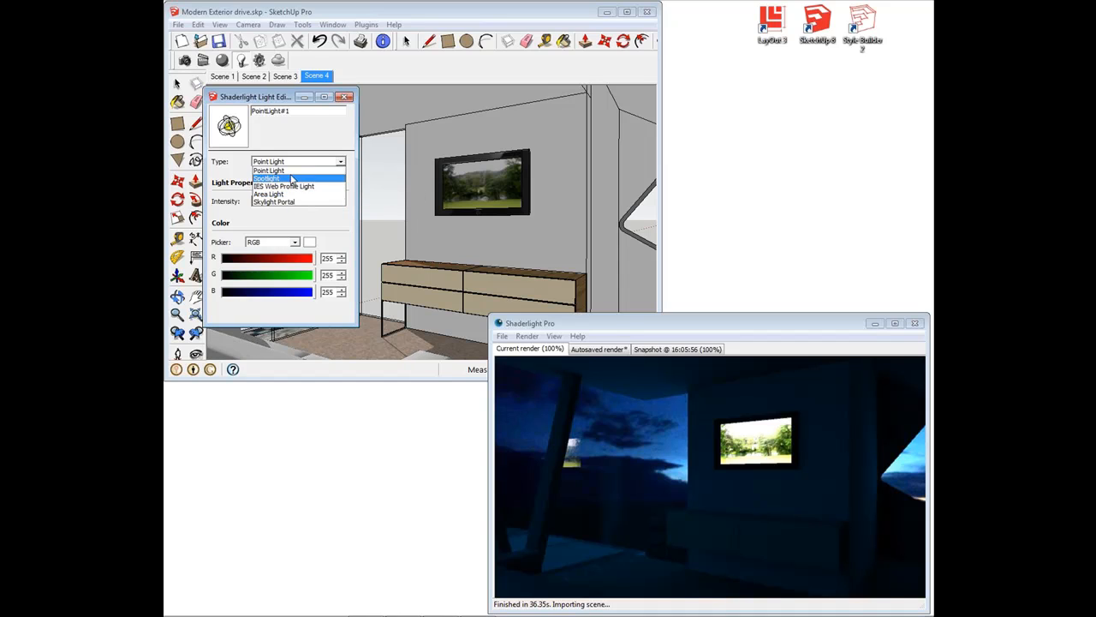
click(285, 194)
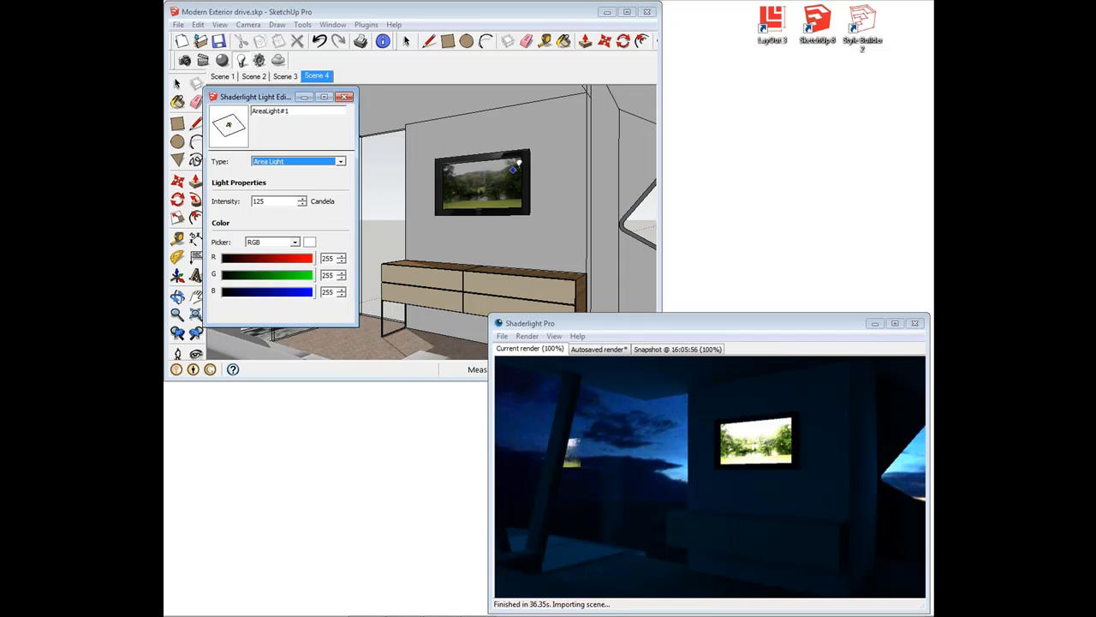
click(530, 150)
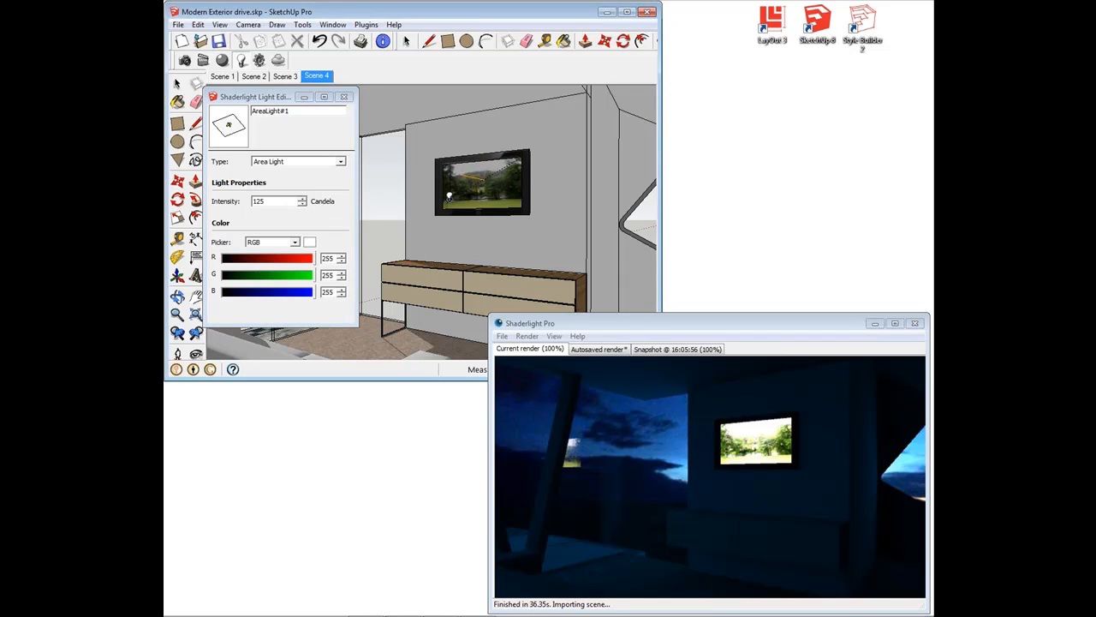
click(442, 200)
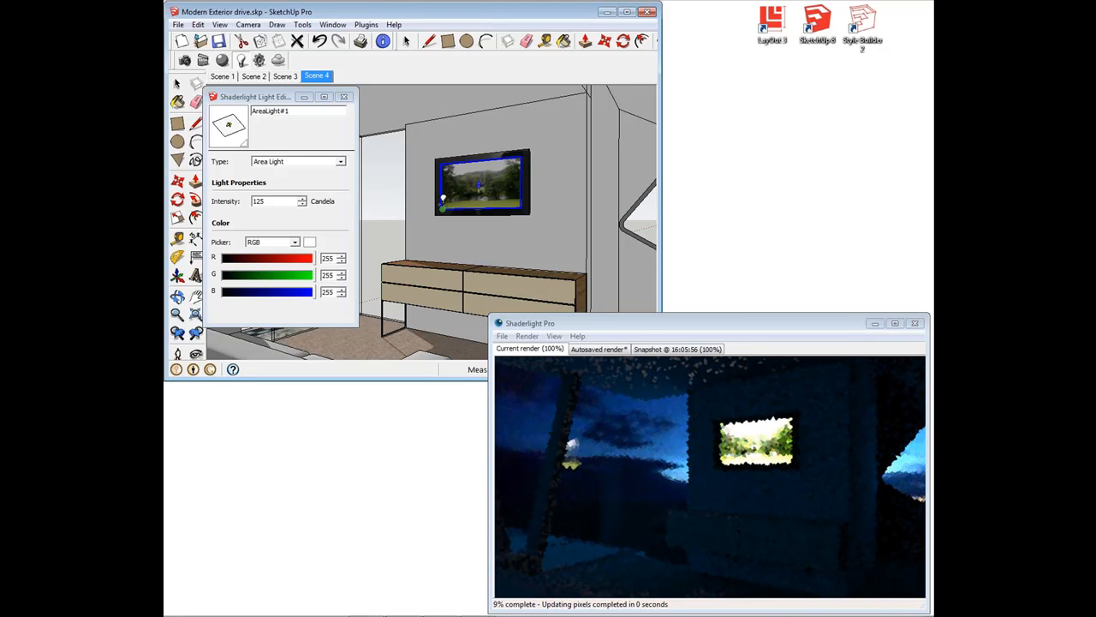
click(584, 40)
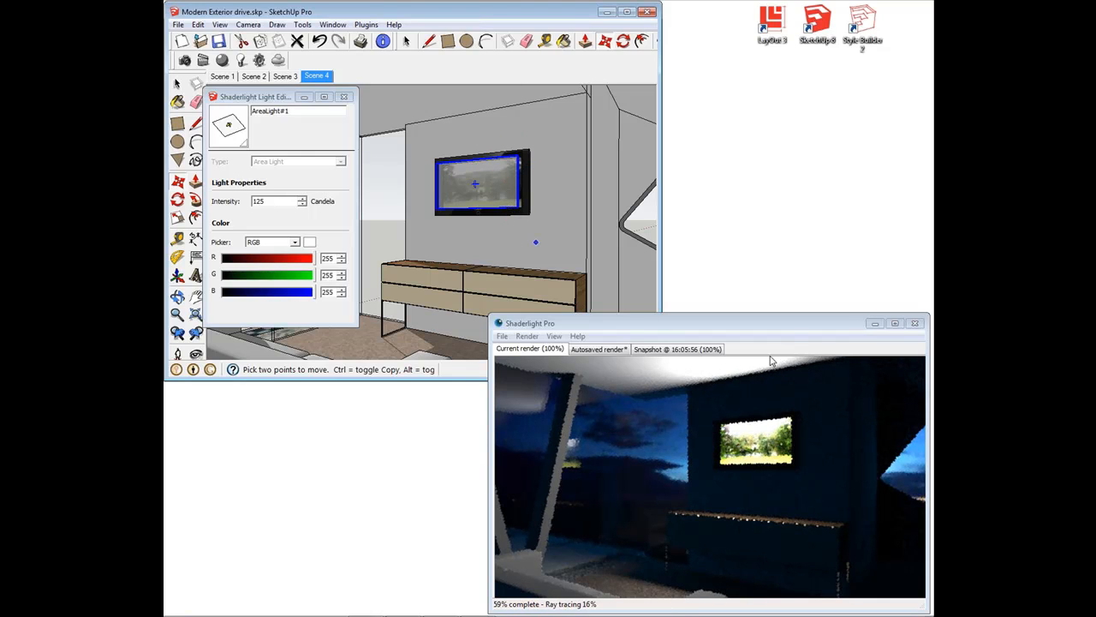
Switch the area light's color picker to HSB and tint it pale green with hue 114 and saturation 15
click(295, 241)
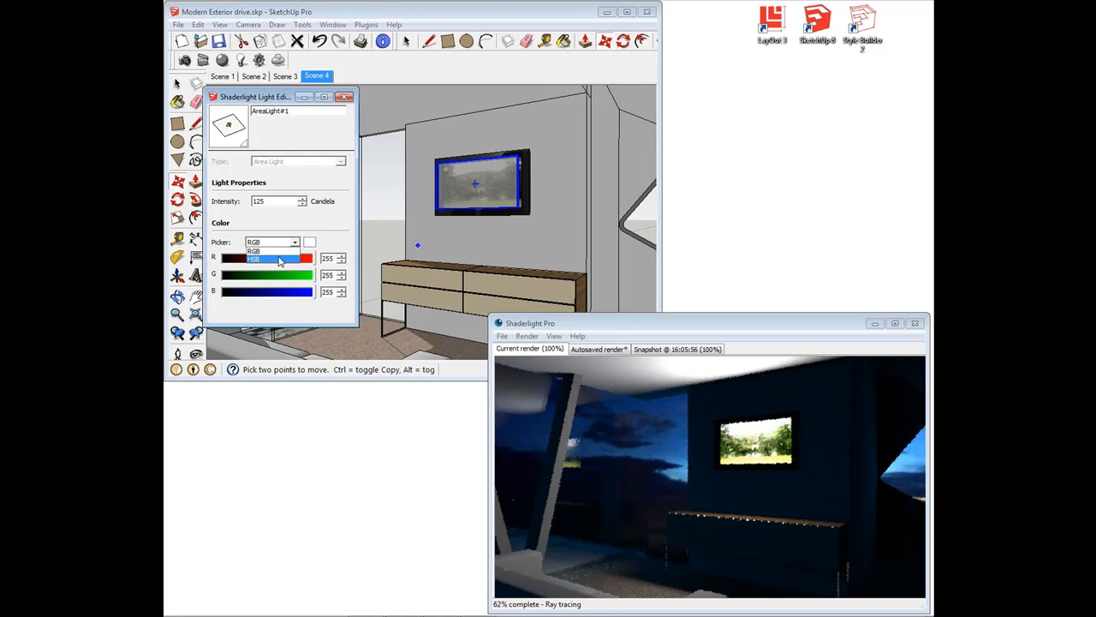
click(257, 259)
click(251, 258)
click(257, 275)
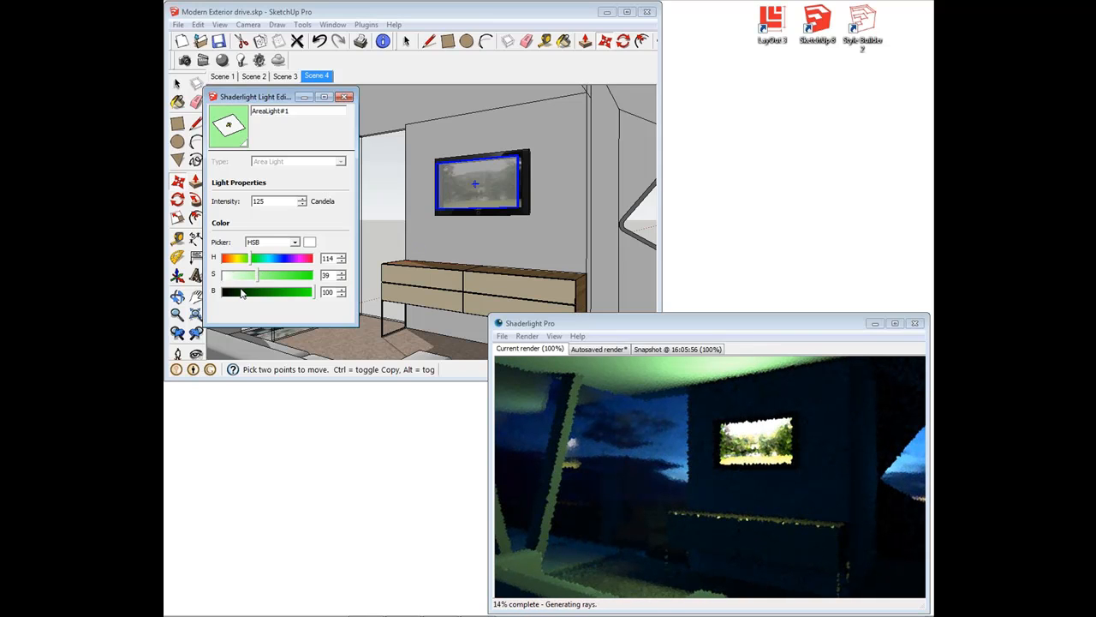
click(235, 275)
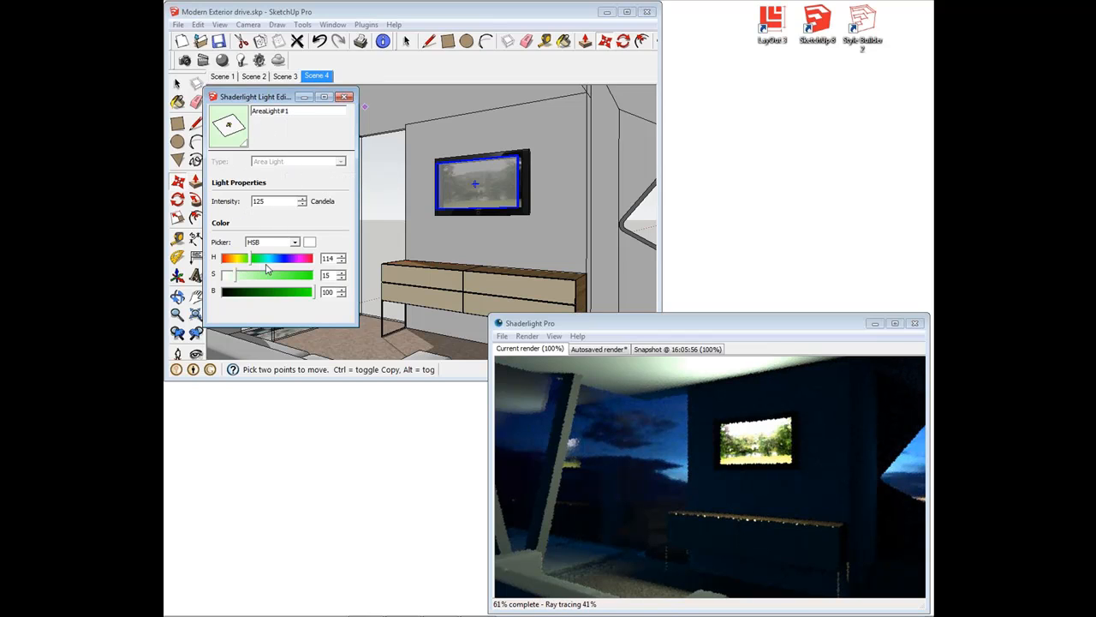
Set the area light's intensity to 60 candela and close the light editor
click(296, 241)
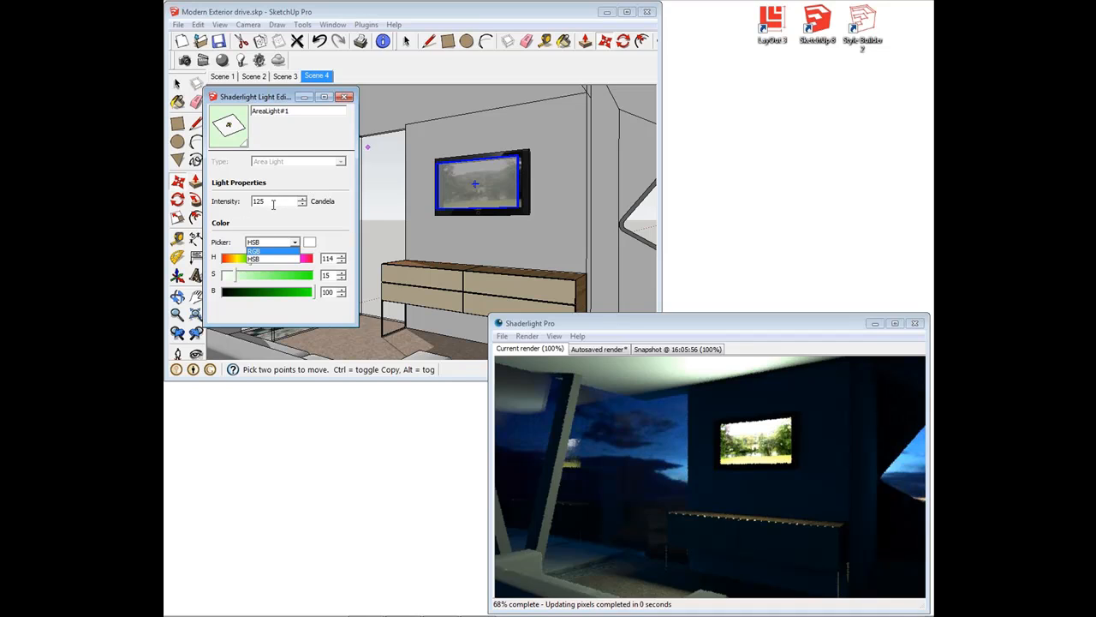
drag(275, 201, 208, 197)
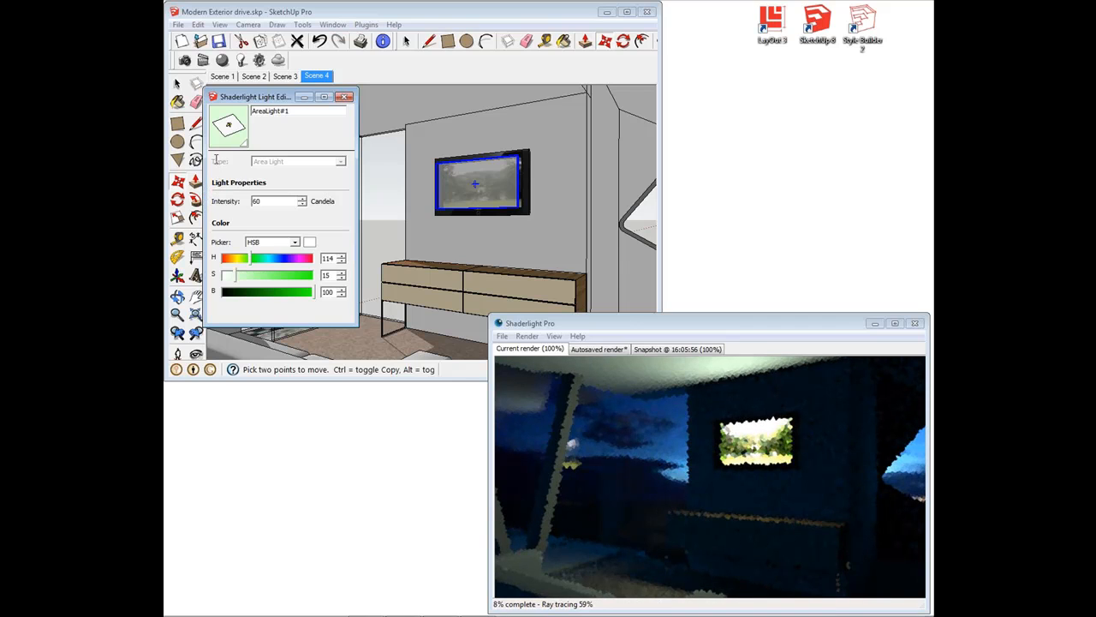
click(346, 96)
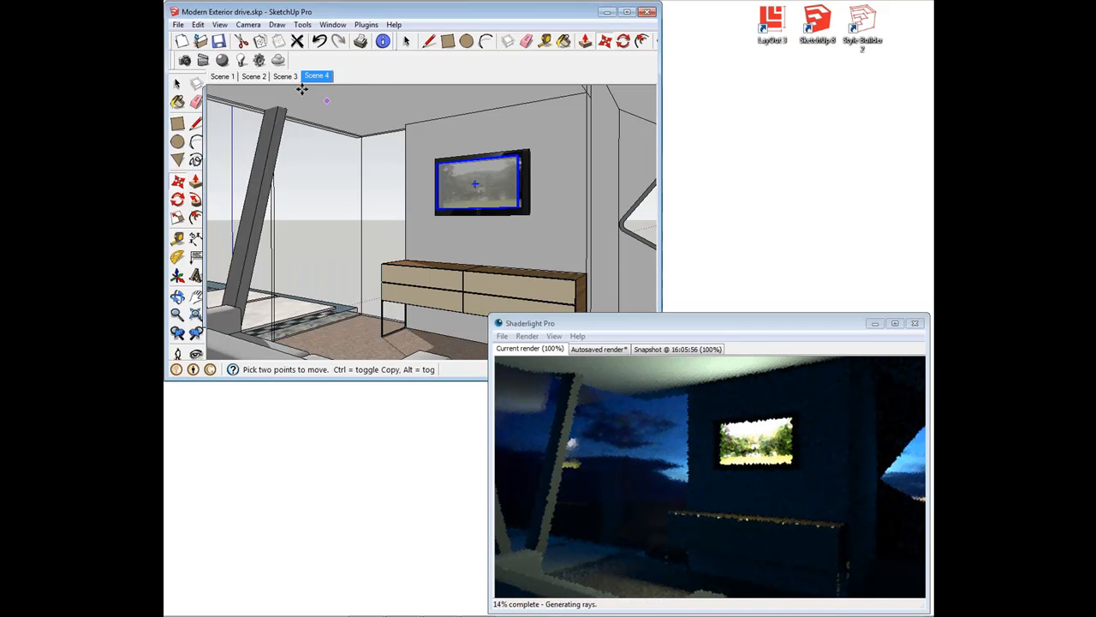
Switch to Scene 3 and start a new Shaderlight light with its type set to Spotlight
click(292, 78)
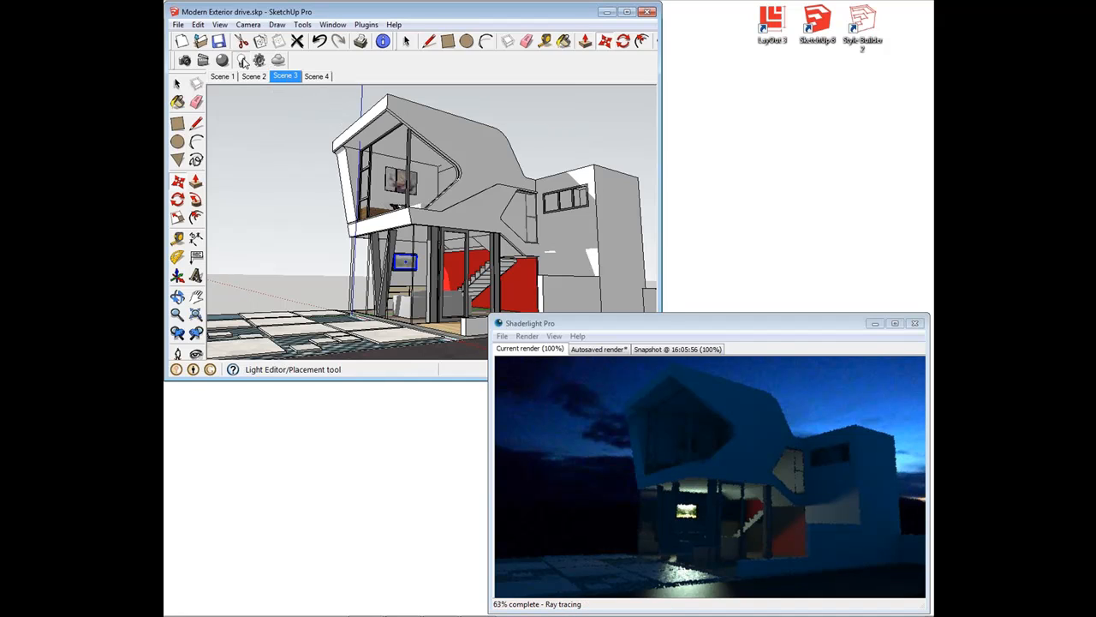
click(241, 59)
click(338, 162)
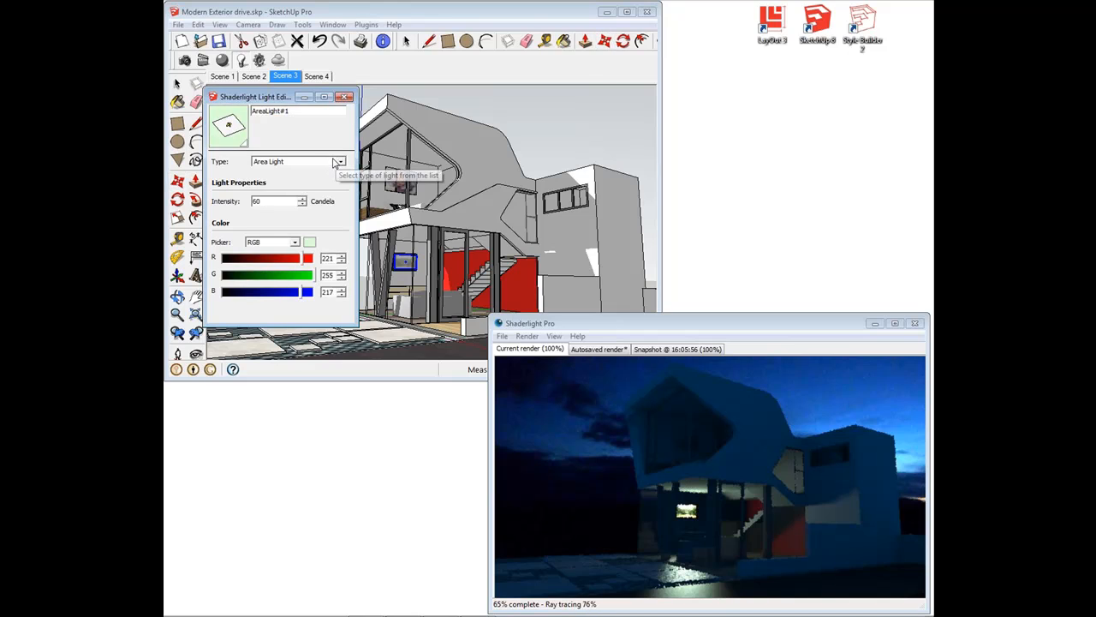
click(274, 168)
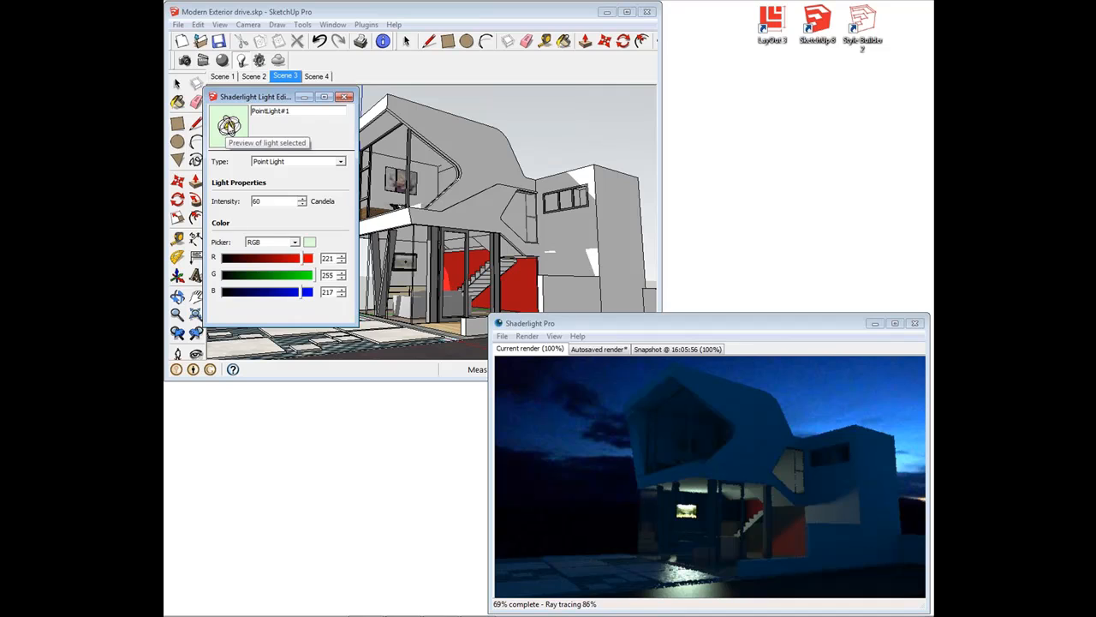
click(266, 162)
click(278, 178)
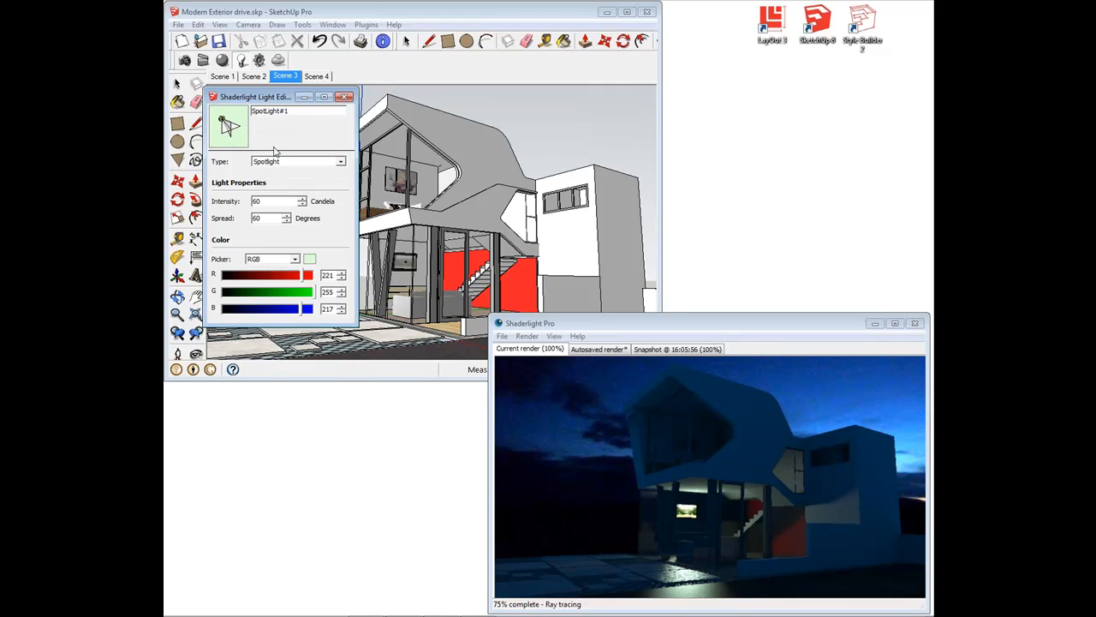
Switch the spotlight's color picker to HSB and make it white with hue 0, saturation 0 and brightness 100
click(291, 259)
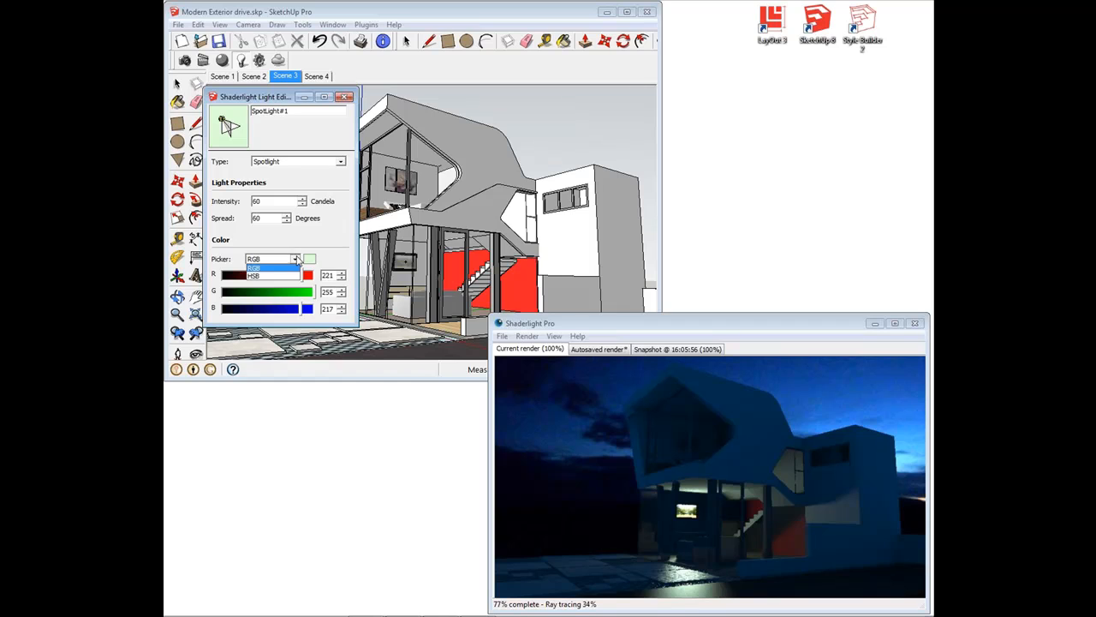
click(285, 279)
click(242, 277)
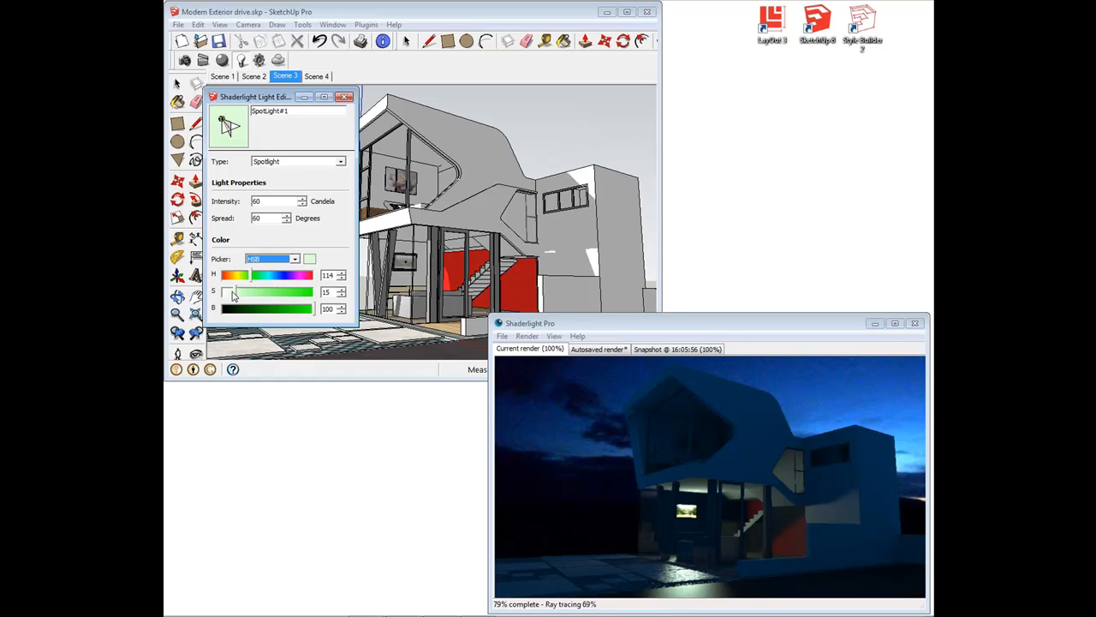
drag(236, 292, 232, 292)
click(225, 308)
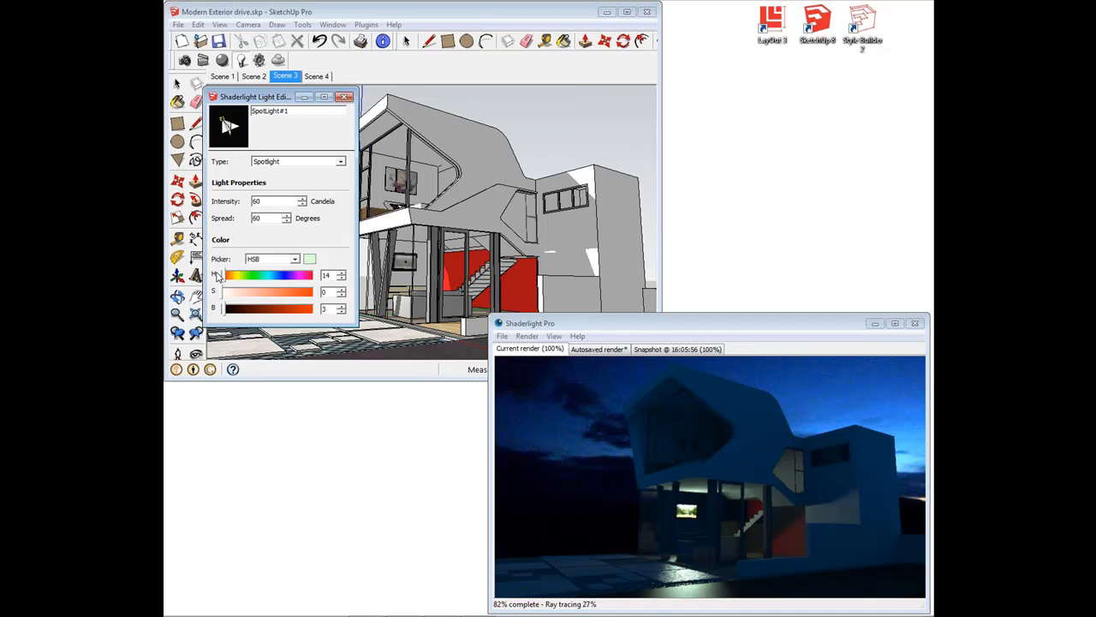
click(218, 275)
drag(226, 313, 347, 310)
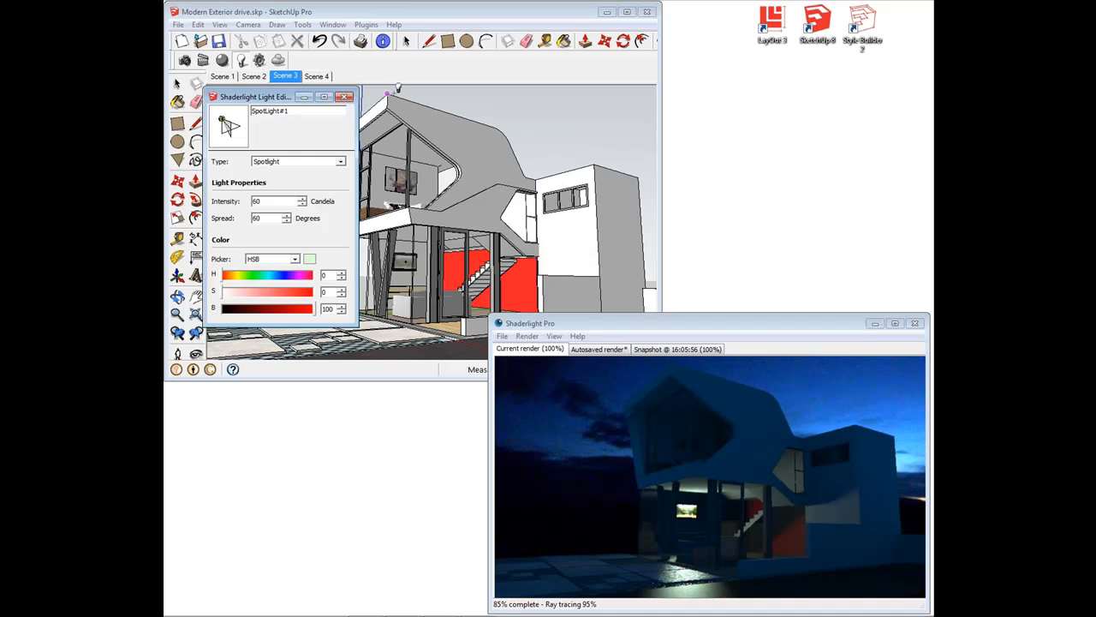
Place the spotlight on the roof peak aimed at the wall below the small window, and set its intensity to 125 candela
click(387, 95)
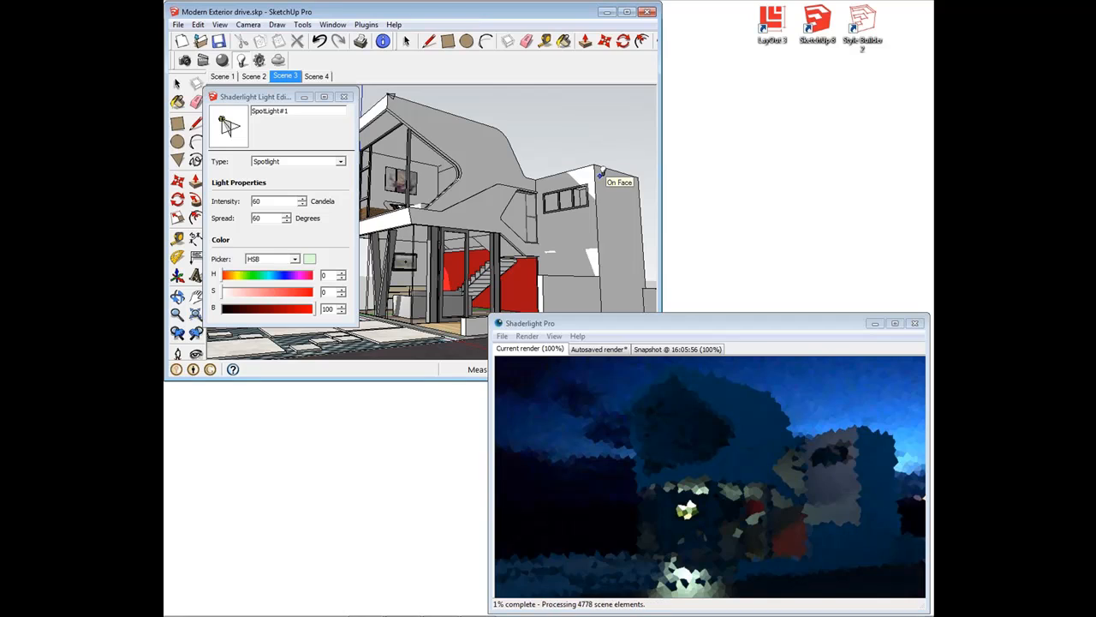
click(579, 224)
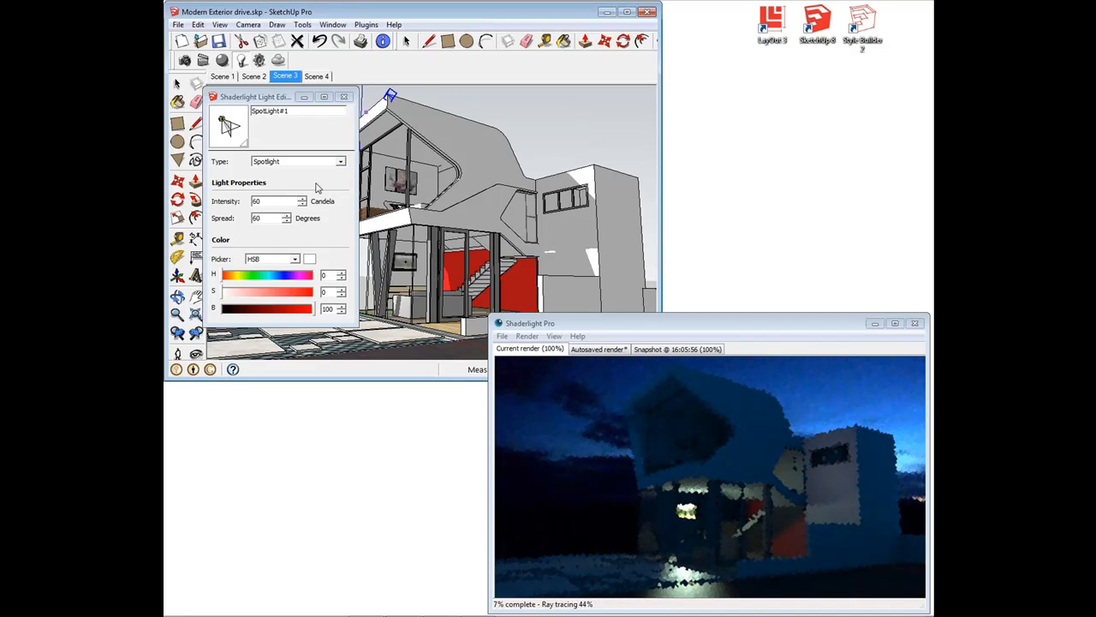
double_click(269, 201)
text(125)
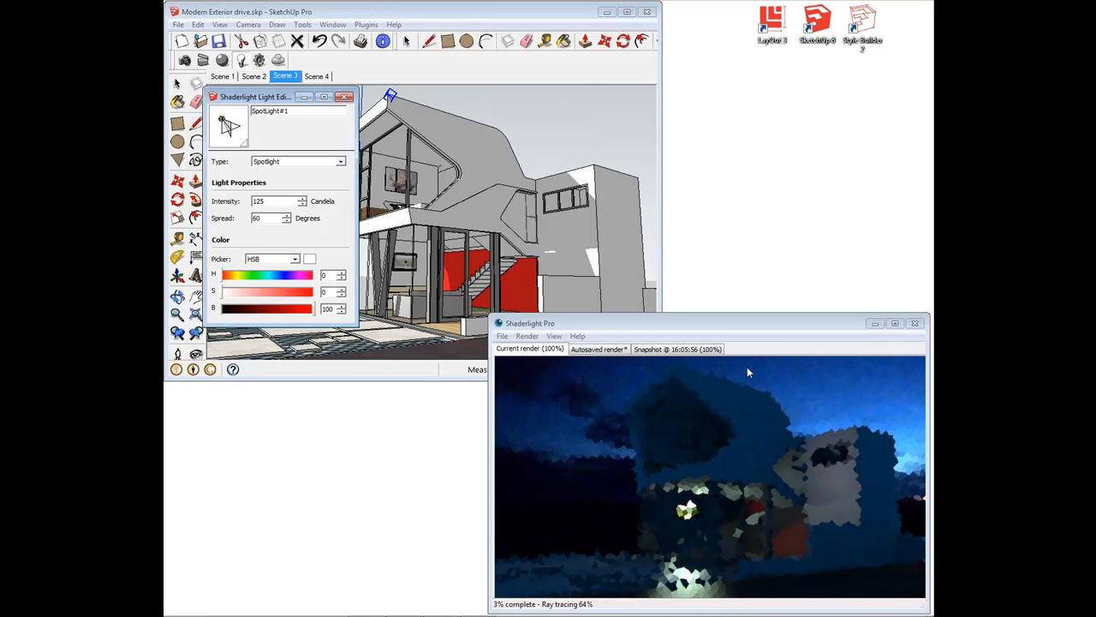
Narrow the spotlight's spread to 10 degrees, close the light editor and return to the Select tool
click(280, 274)
double_click(268, 218)
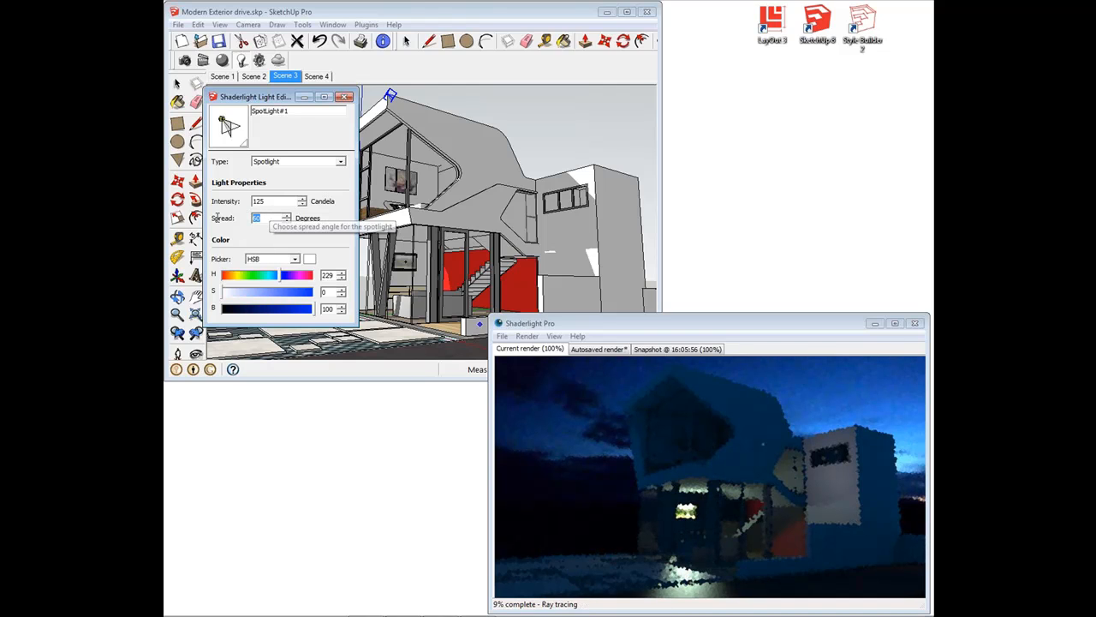
text(10)
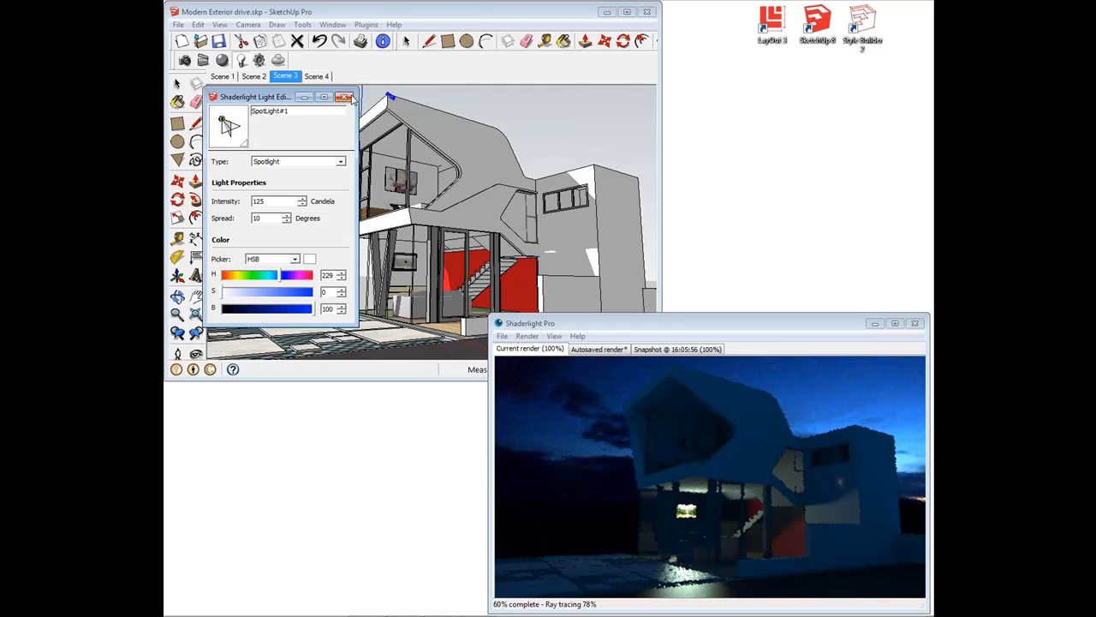
click(346, 97)
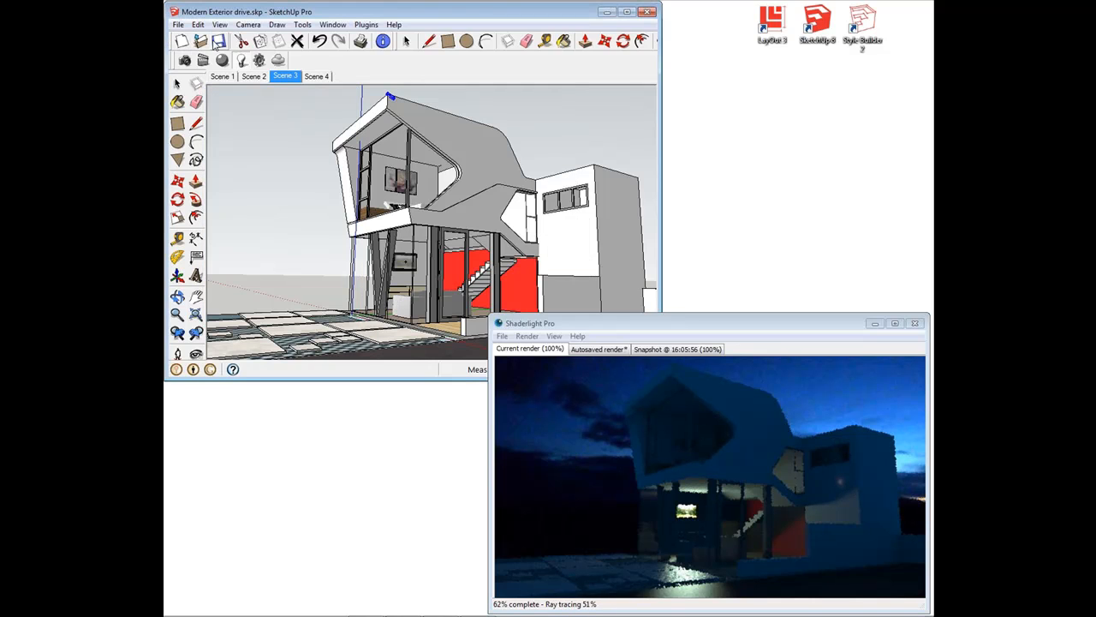
click(408, 41)
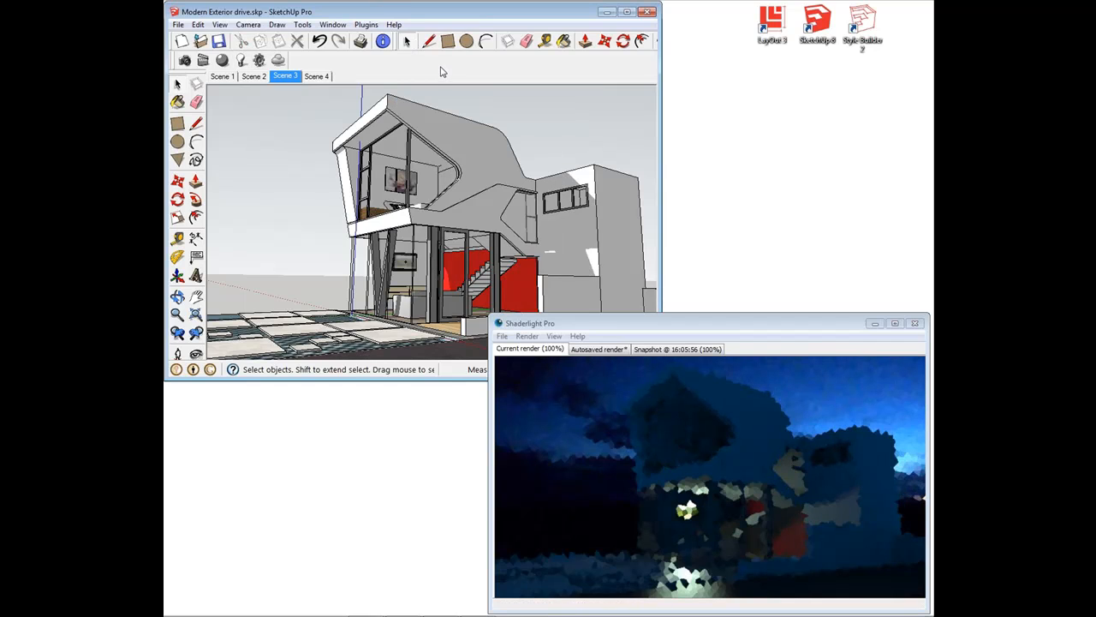
Browse the component library to Shaderlight Light Fixtures and open the Visa Lighting Fixtures collection
click(366, 24)
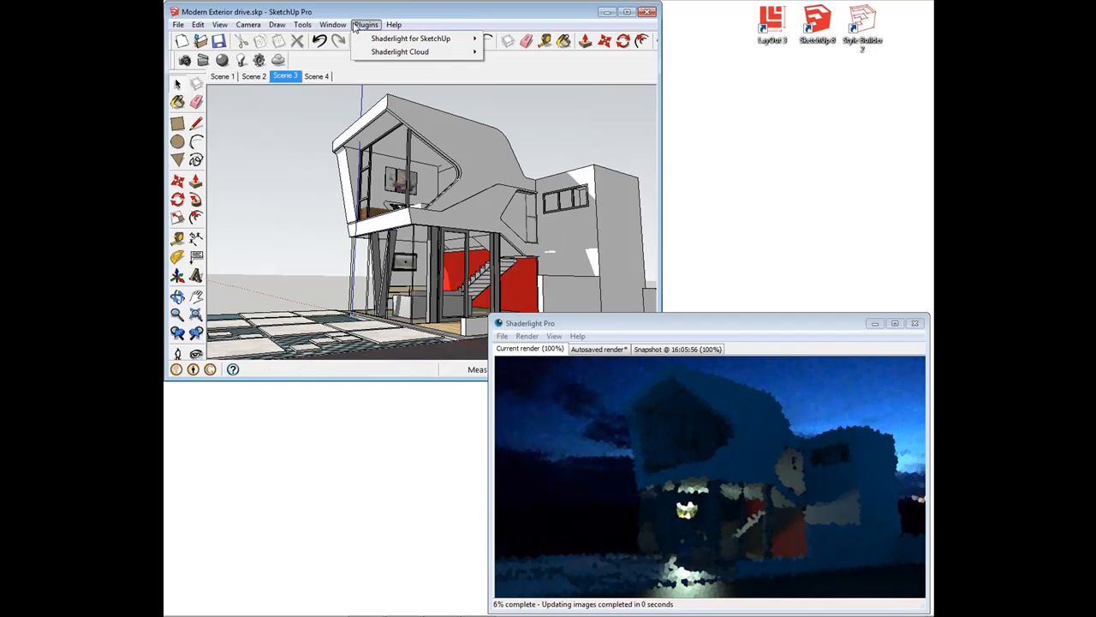
mouse_move(333, 25)
click(351, 83)
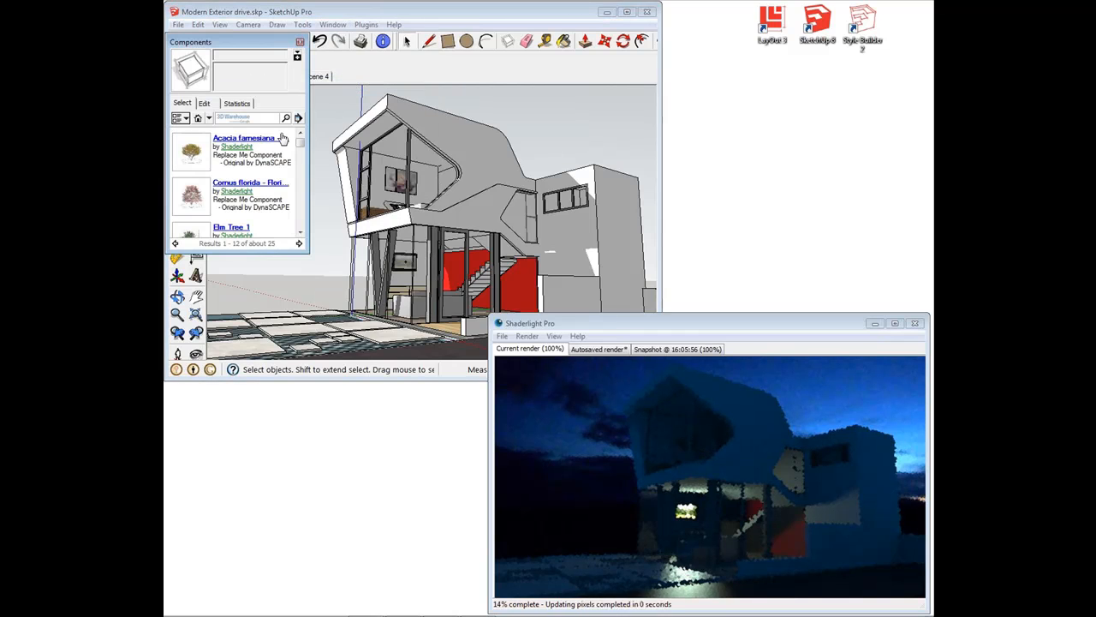
click(210, 118)
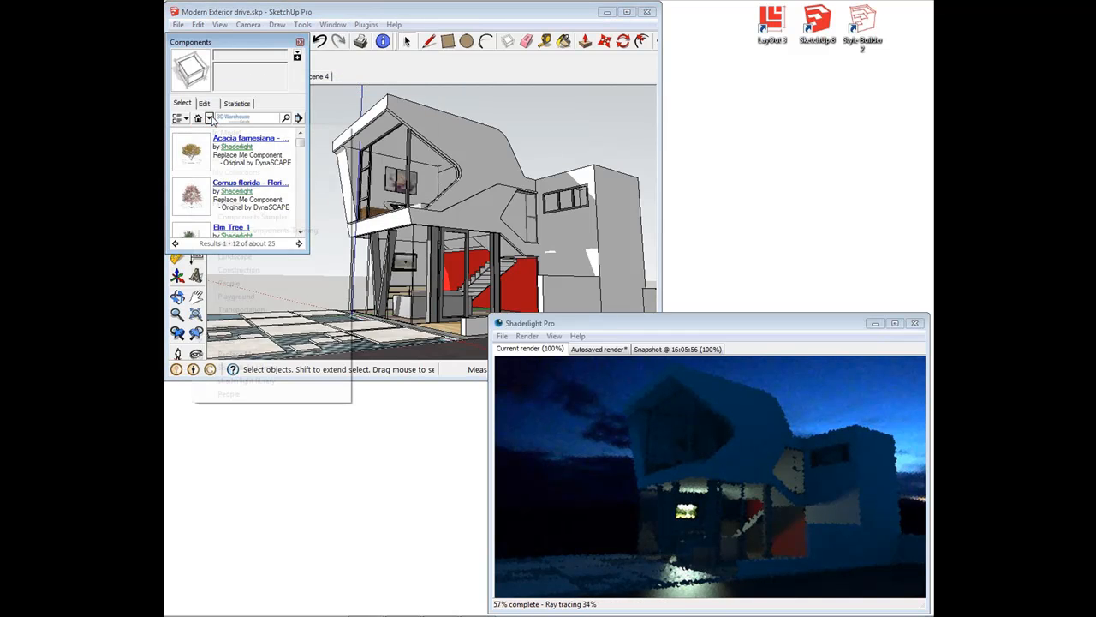
click(236, 373)
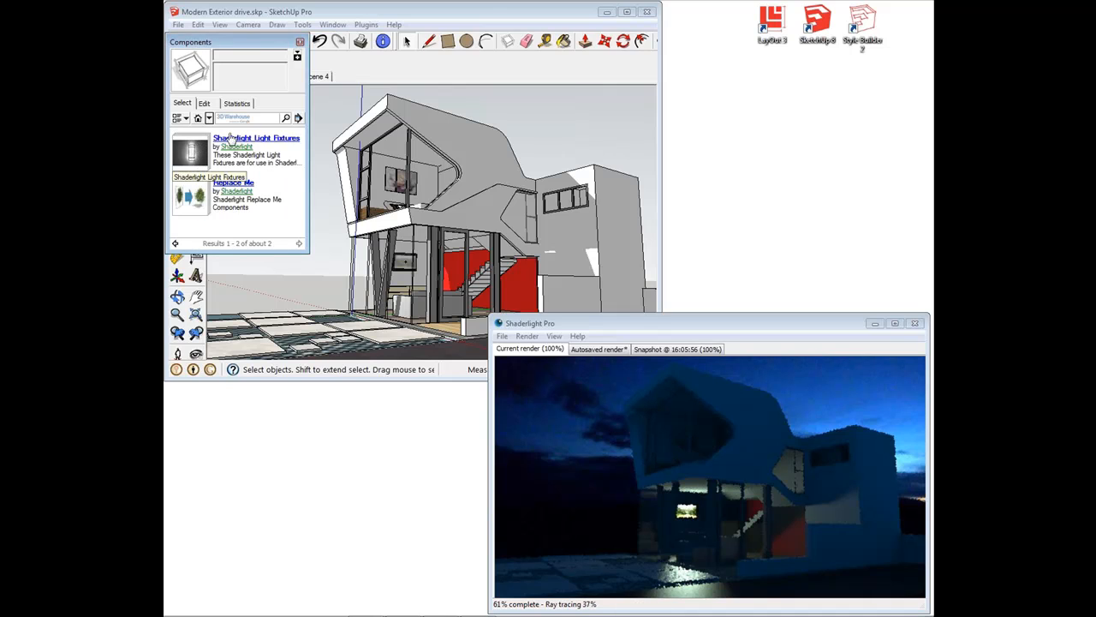
click(193, 158)
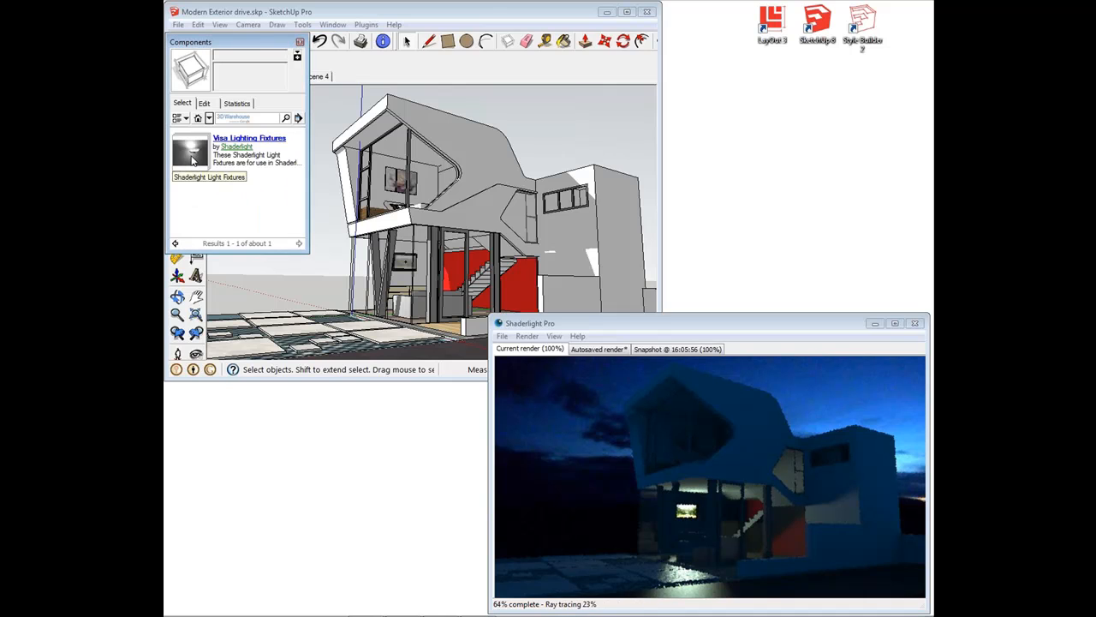
click(193, 157)
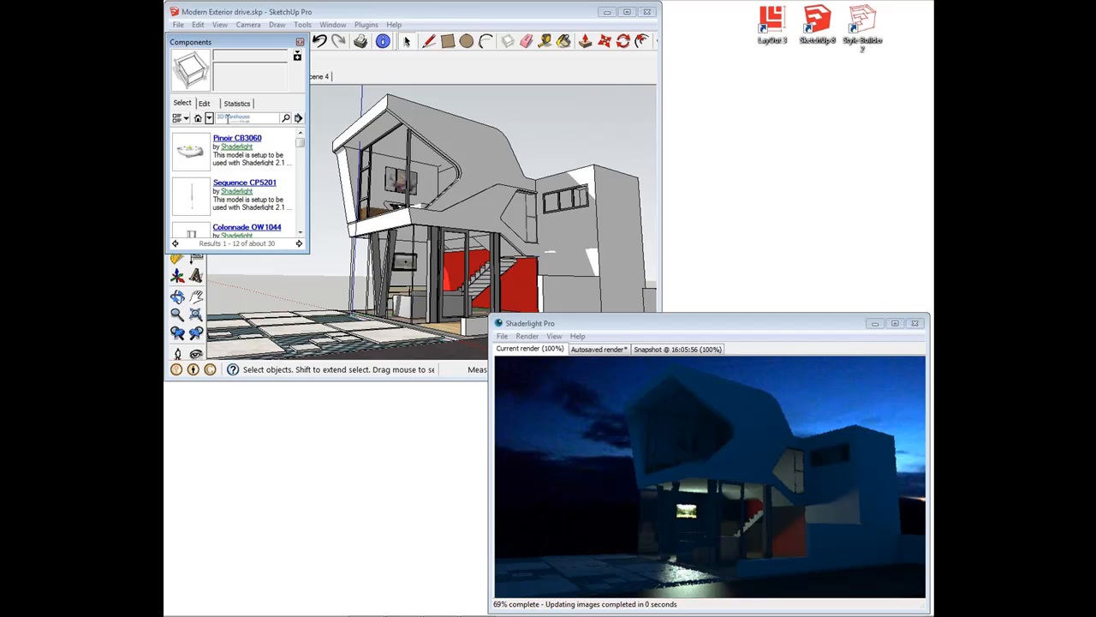
Place a Colonnade OW1040 fixture on the wall below the small window and close the component browser
drag(301, 143, 301, 165)
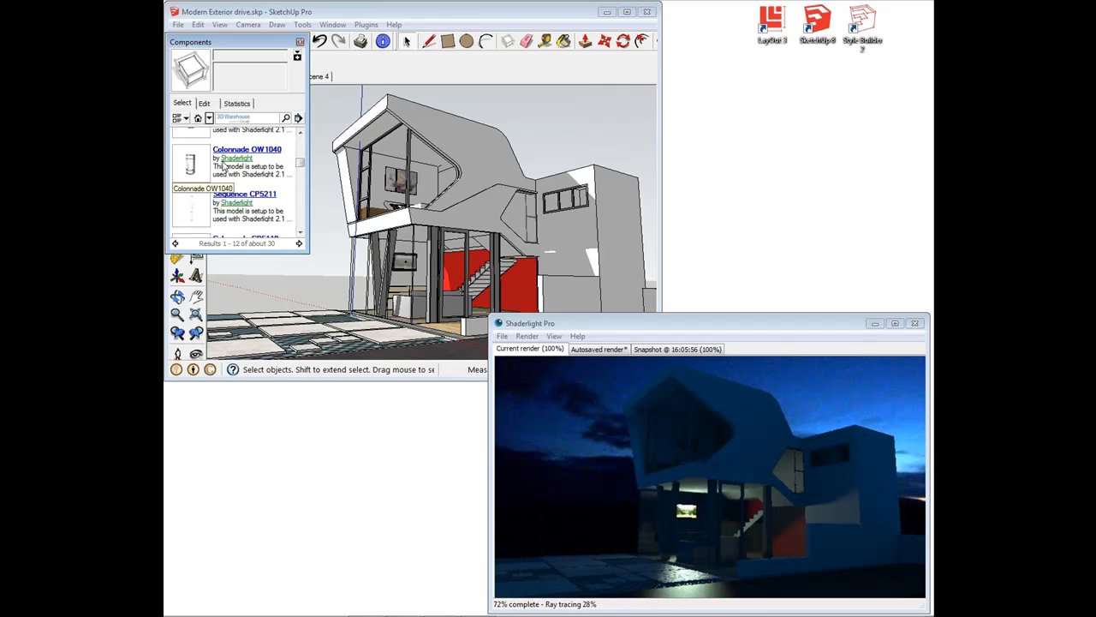
click(190, 167)
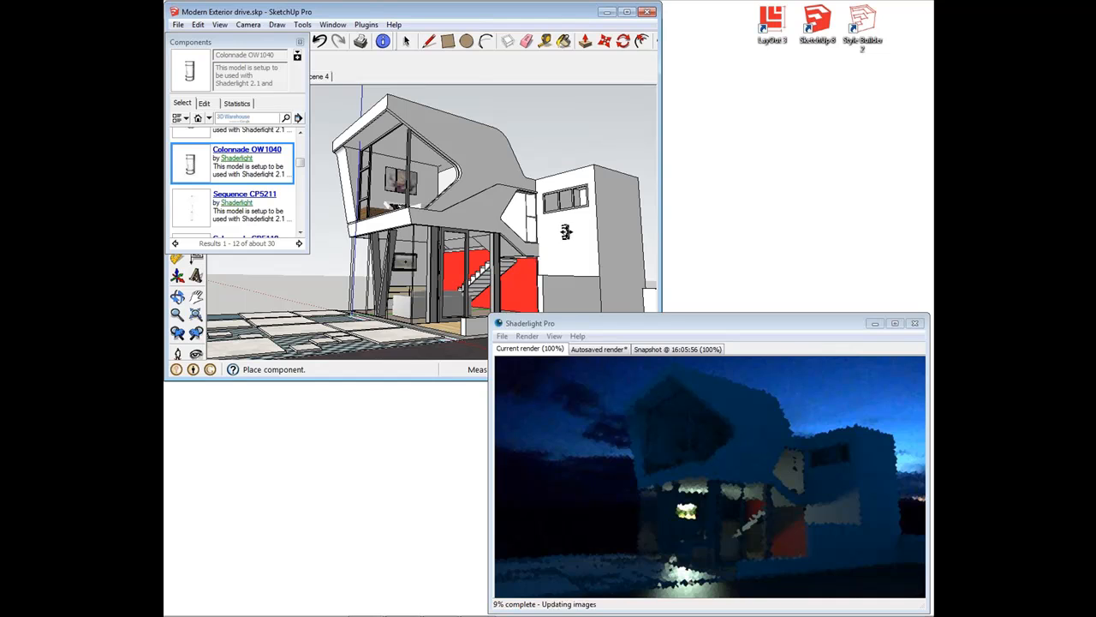
click(565, 228)
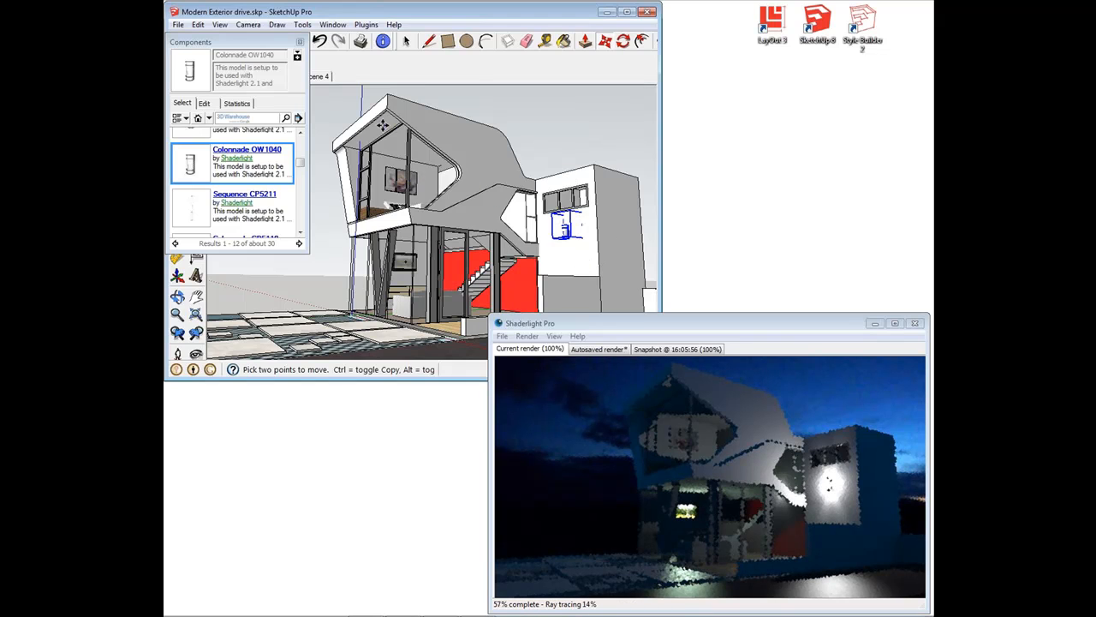
click(299, 41)
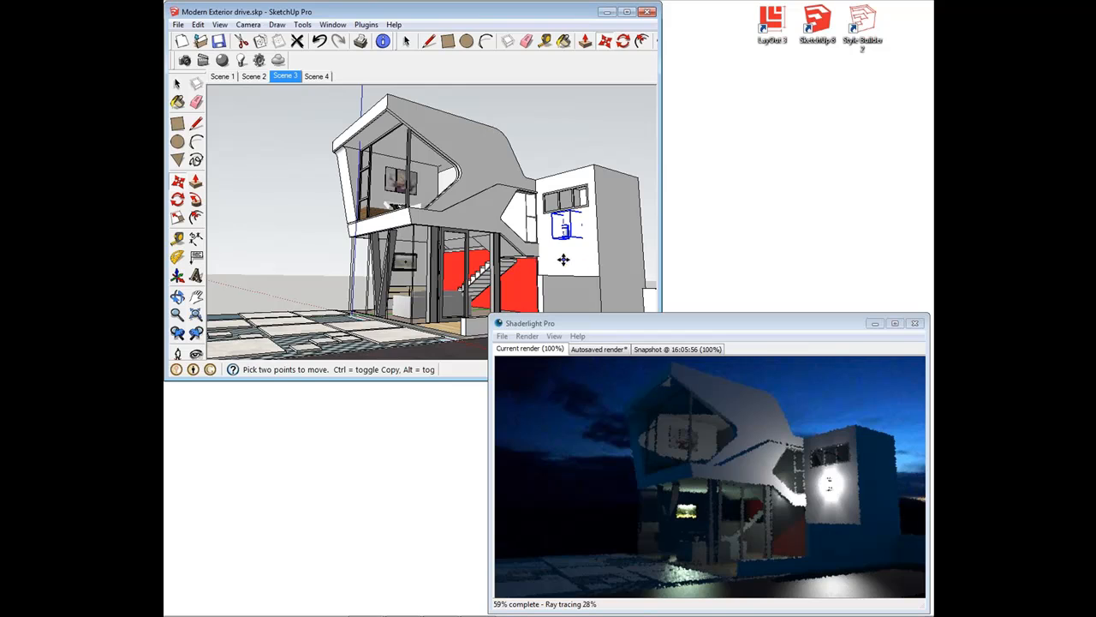
Examine the Colonnade wall fixture's light in the render up close and return to the Scene 3 view
middle_drag(563, 256, 585, 265)
key(m)
scroll(573, 259, up, 8)
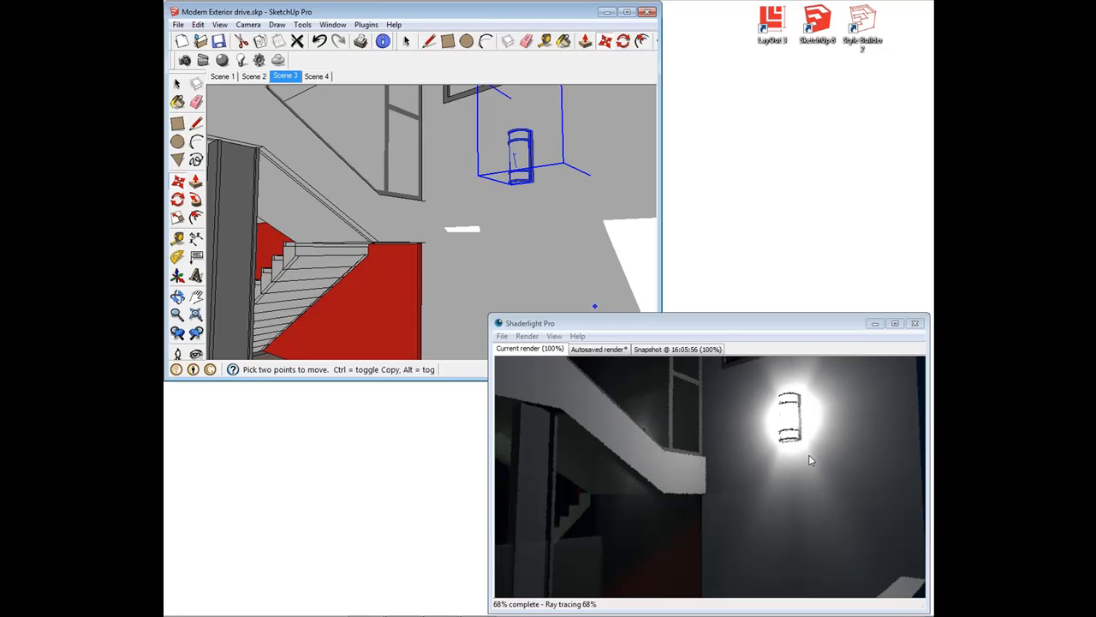
click(281, 75)
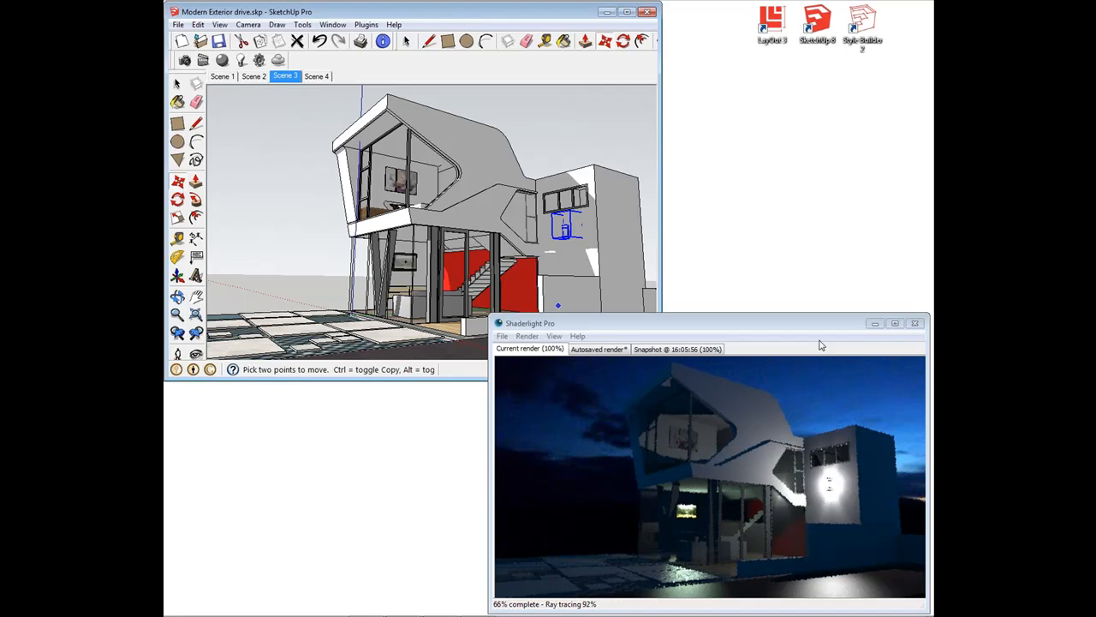
Close the render window and open the recent model kitchen.skp without saving changes to Modern Exterior drive.skp
click(915, 323)
click(175, 24)
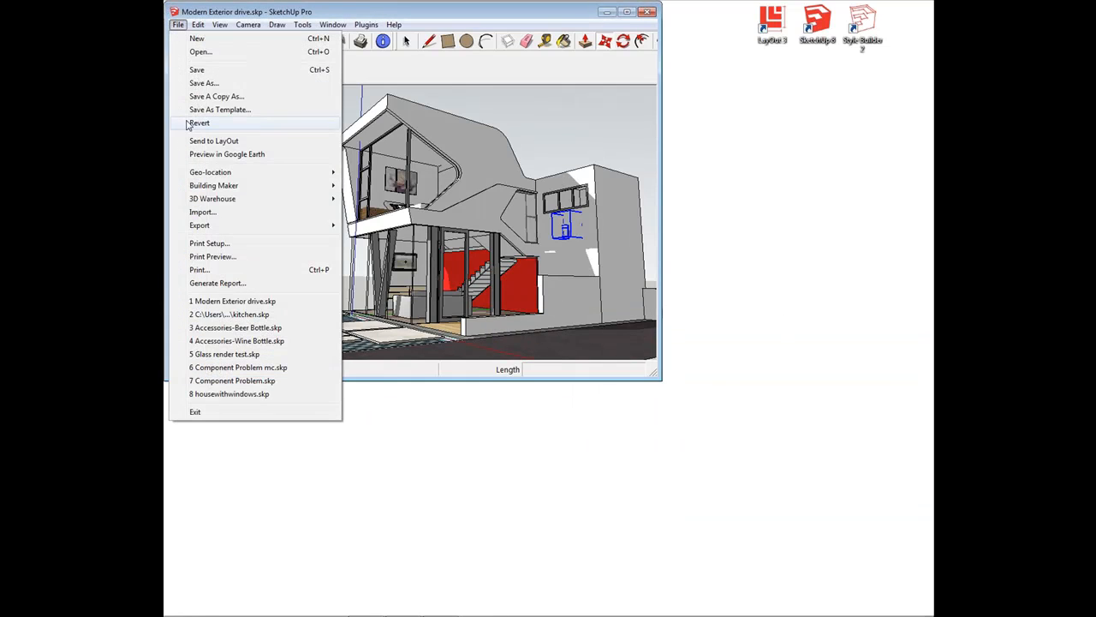
click(262, 307)
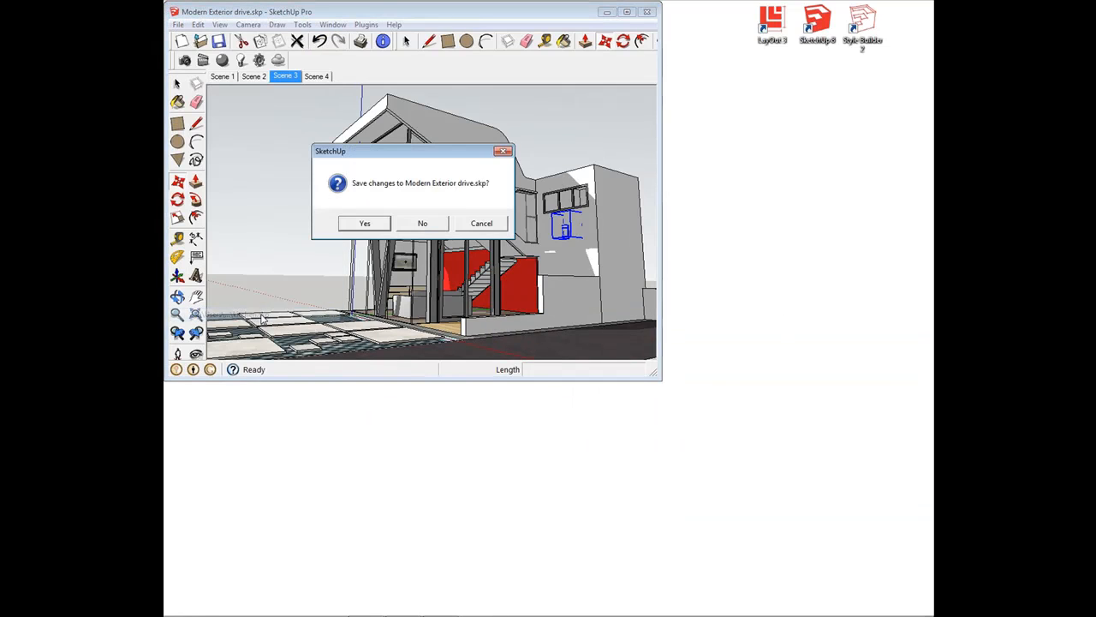
click(426, 225)
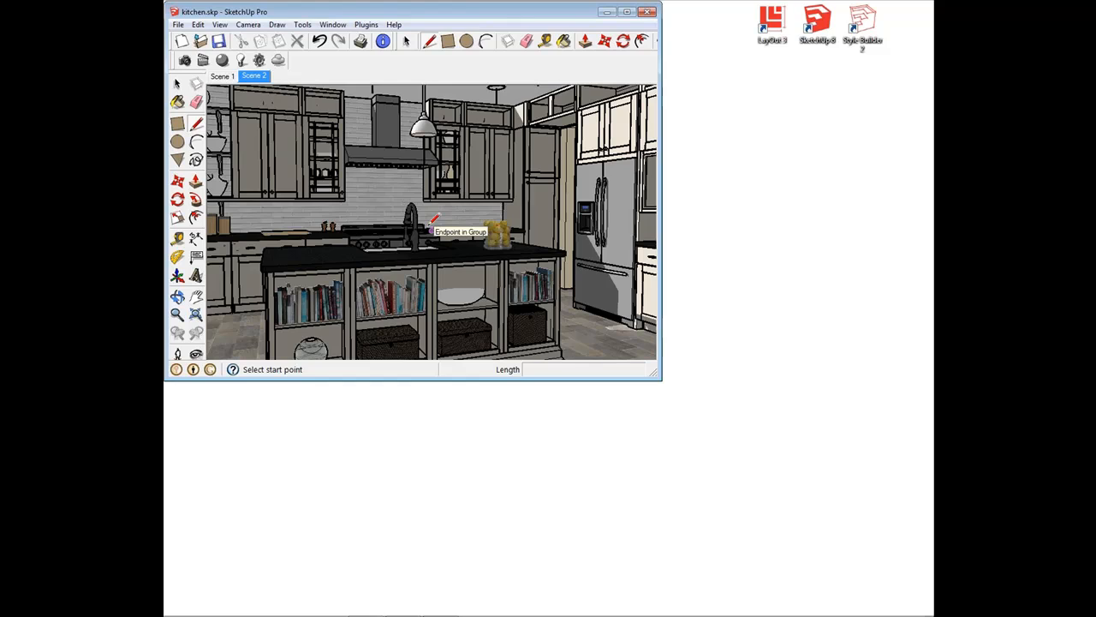
Start a Shaderlight render of the kitchen and keep its render window always on top
click(186, 61)
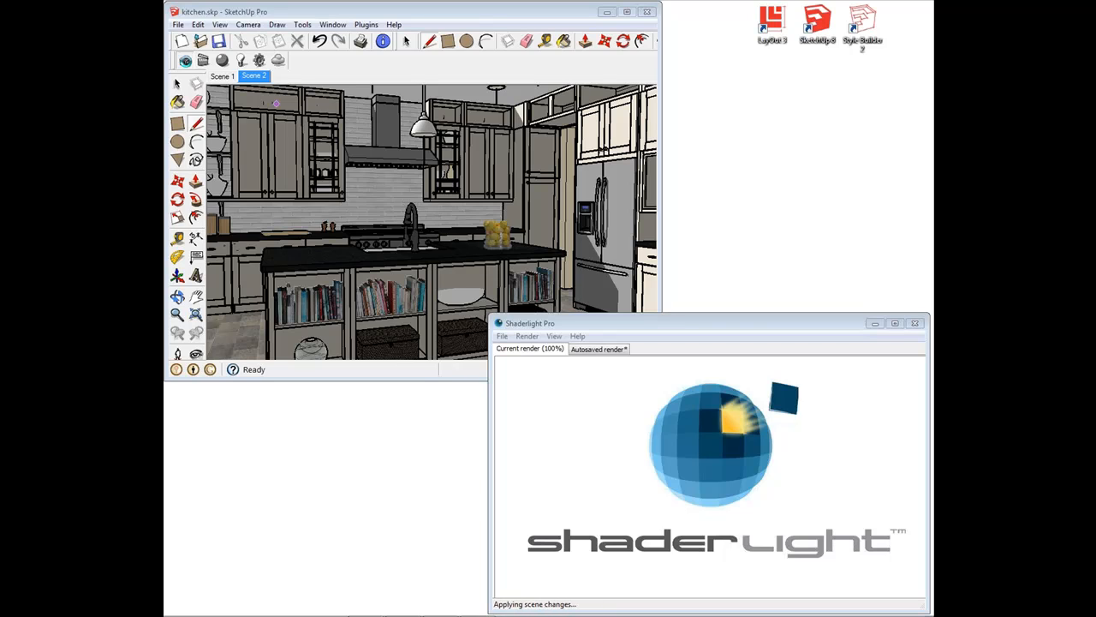
click(630, 326)
click(554, 336)
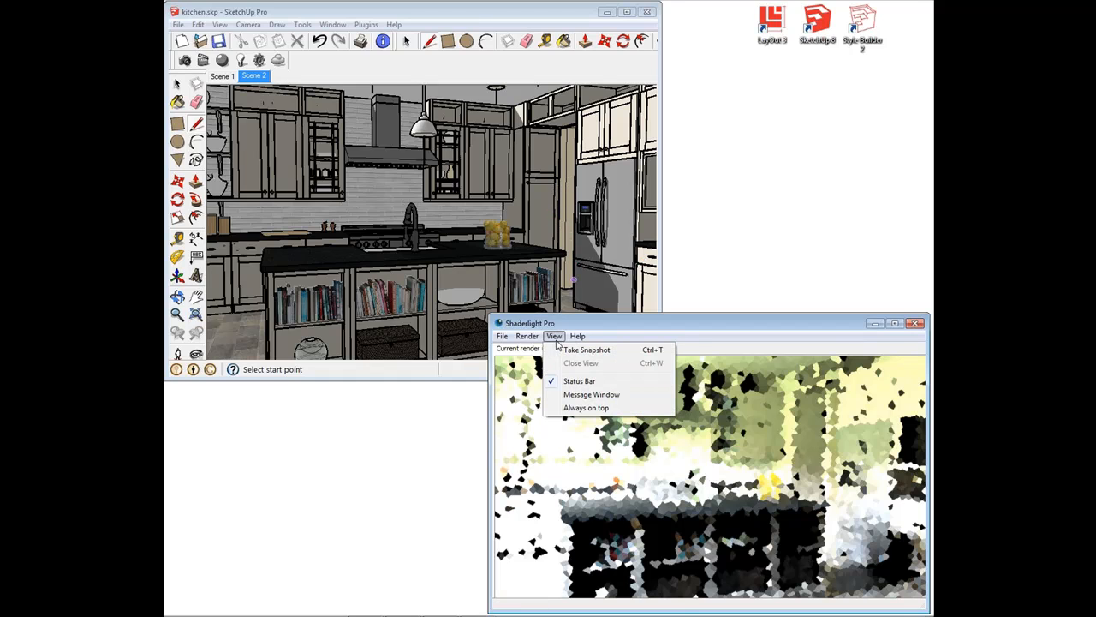
click(600, 408)
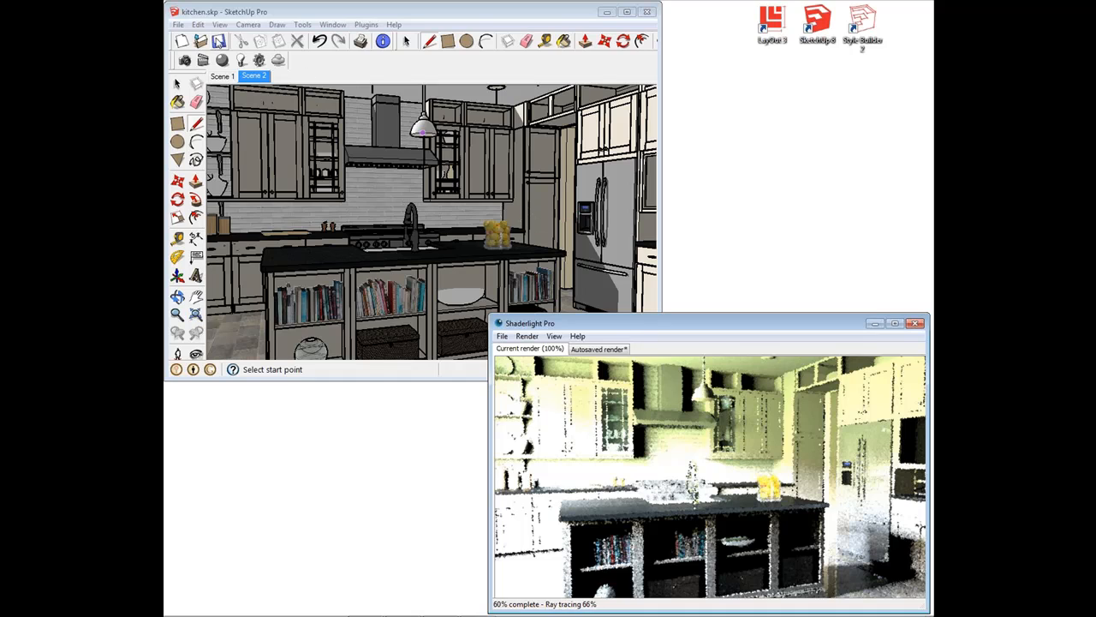
Switch the preset lighting image to London Morning and set the exposure to -1 in the render settings
click(260, 60)
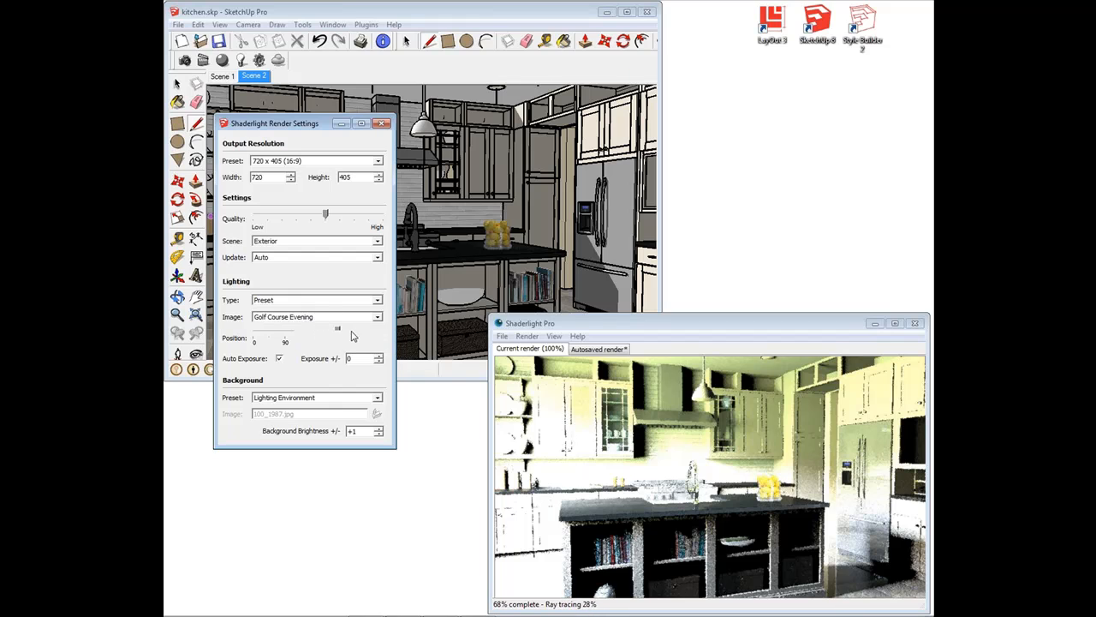
click(323, 317)
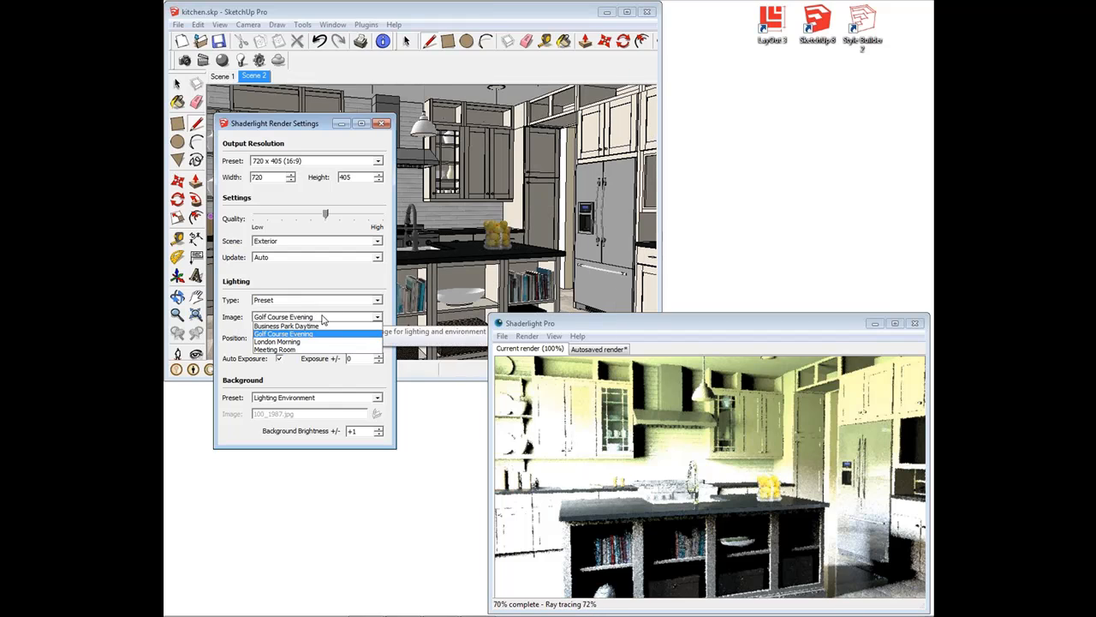
click(298, 342)
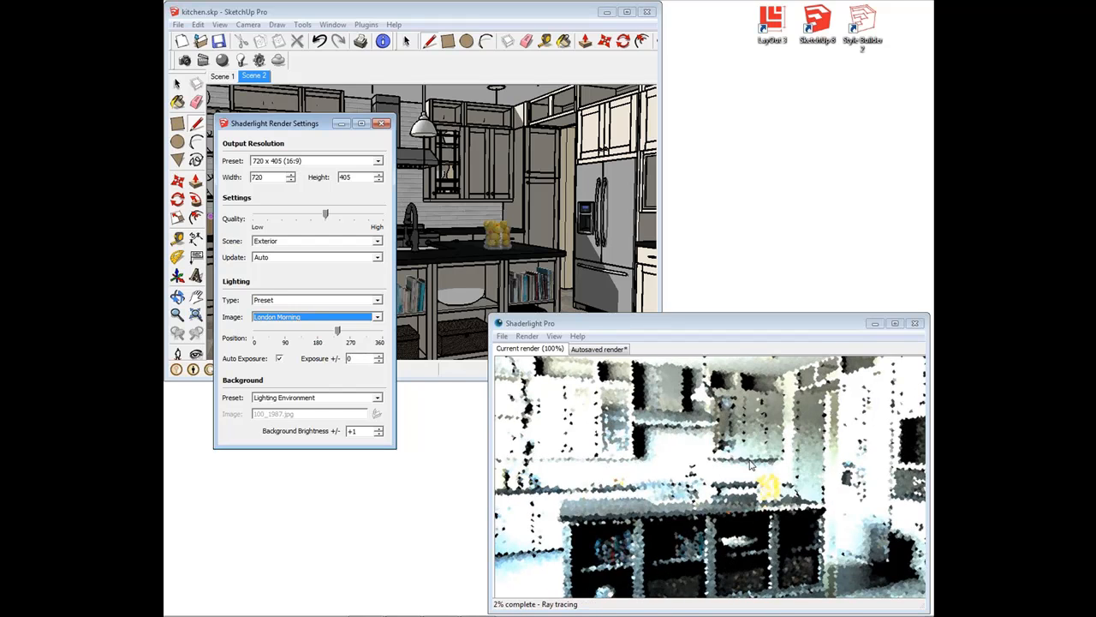
double_click(362, 358)
text(-1)
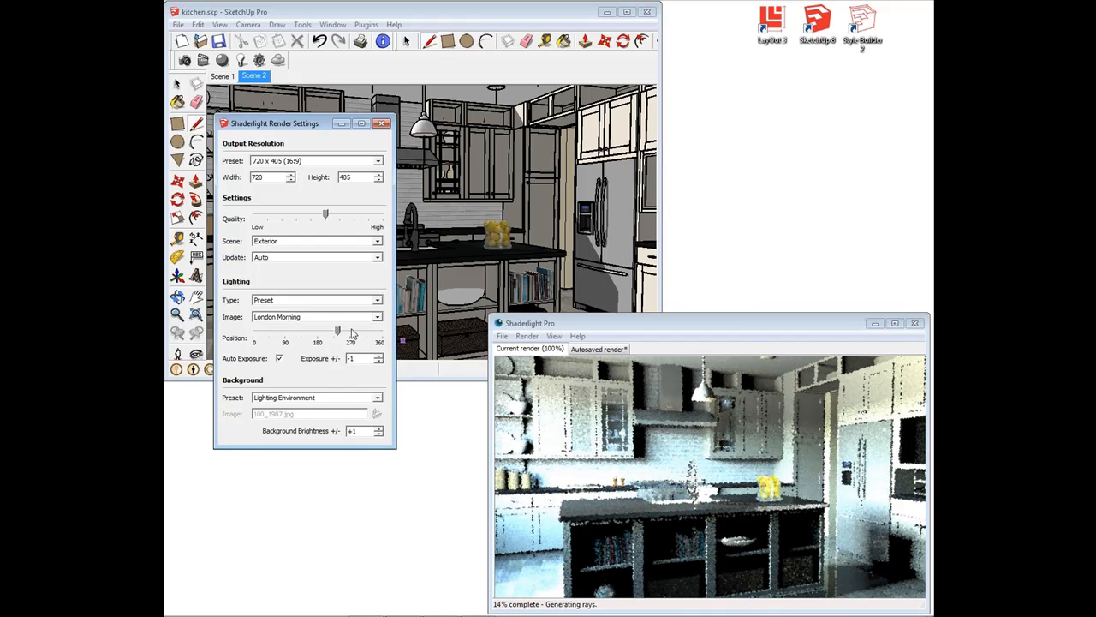
Restore the Golf Course Evening lighting image and set the render's scene type to Interior (GI)
click(334, 319)
click(311, 338)
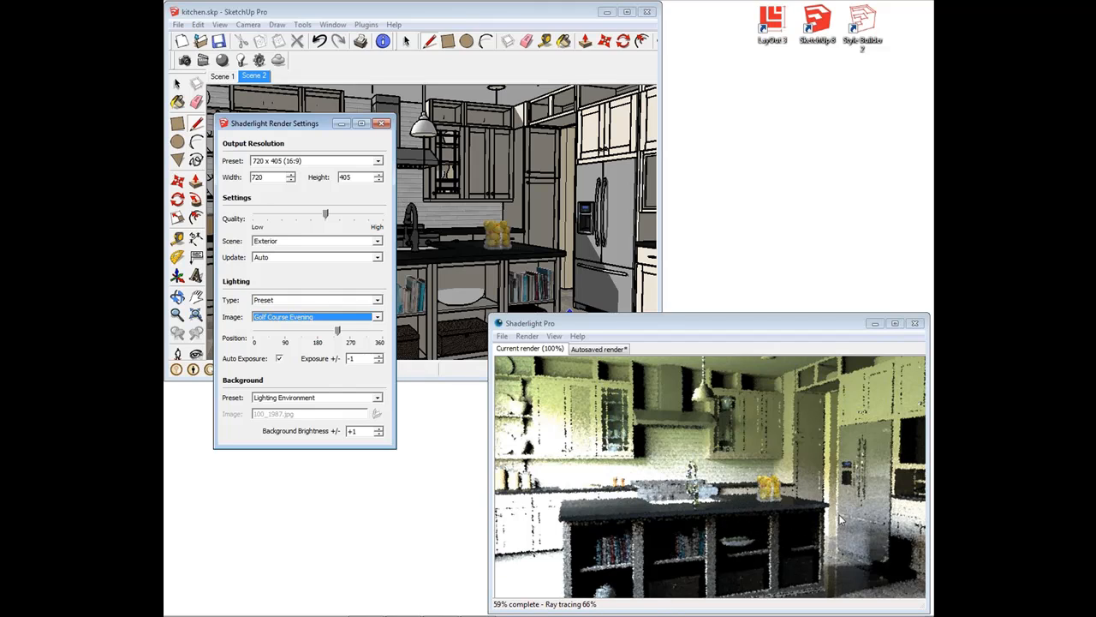
click(300, 243)
click(283, 257)
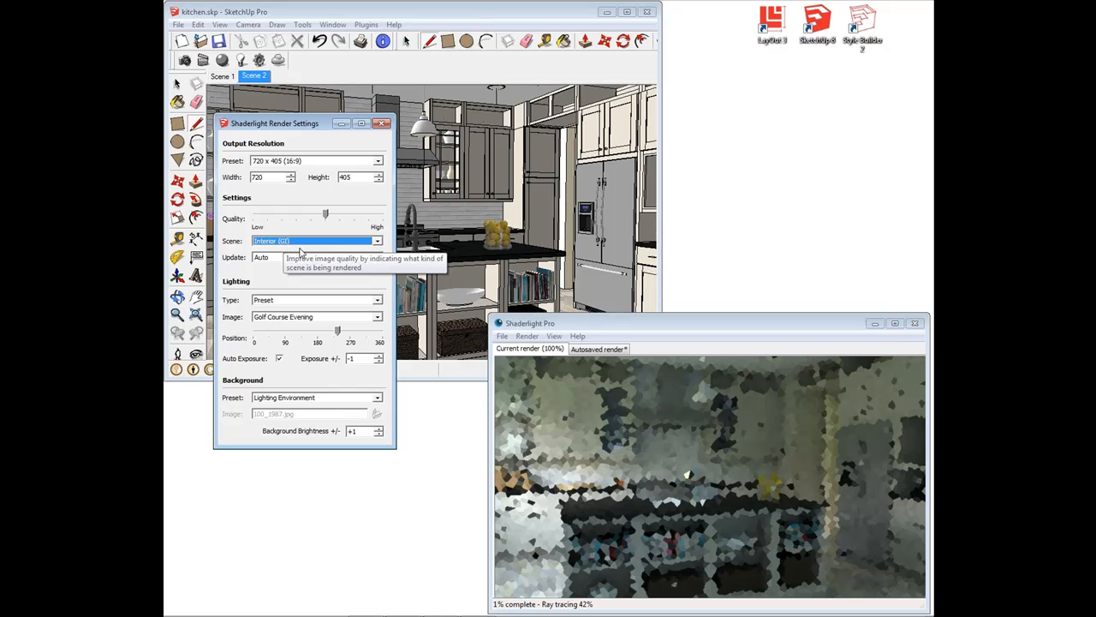
Set the exposure to 0 and close the render settings
click(365, 359)
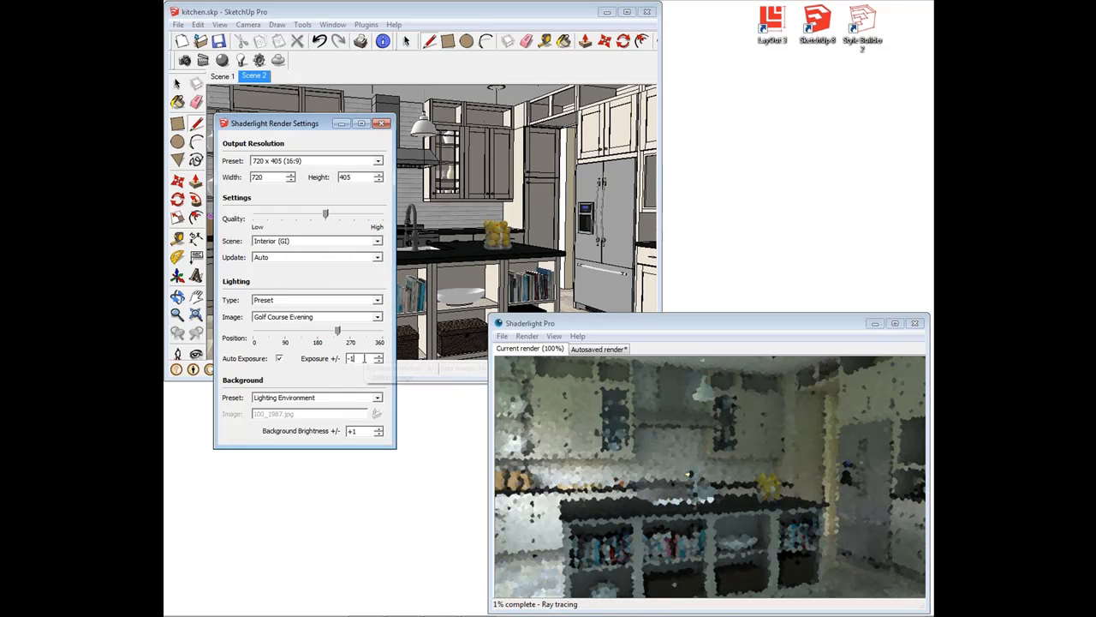
drag(364, 359, 326, 358)
text(0)
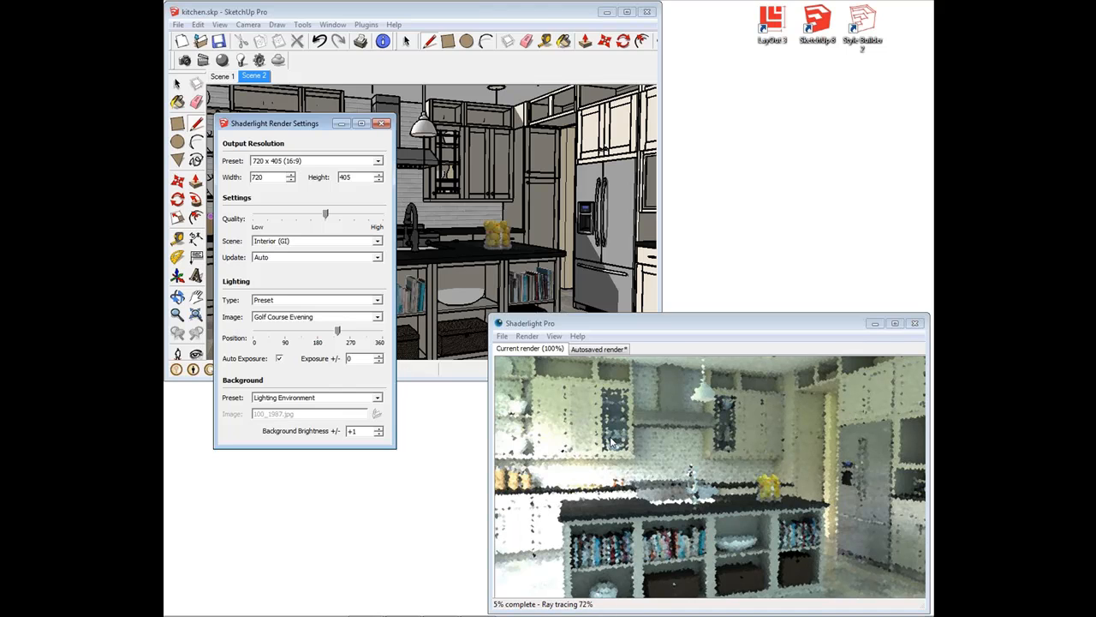
click(383, 125)
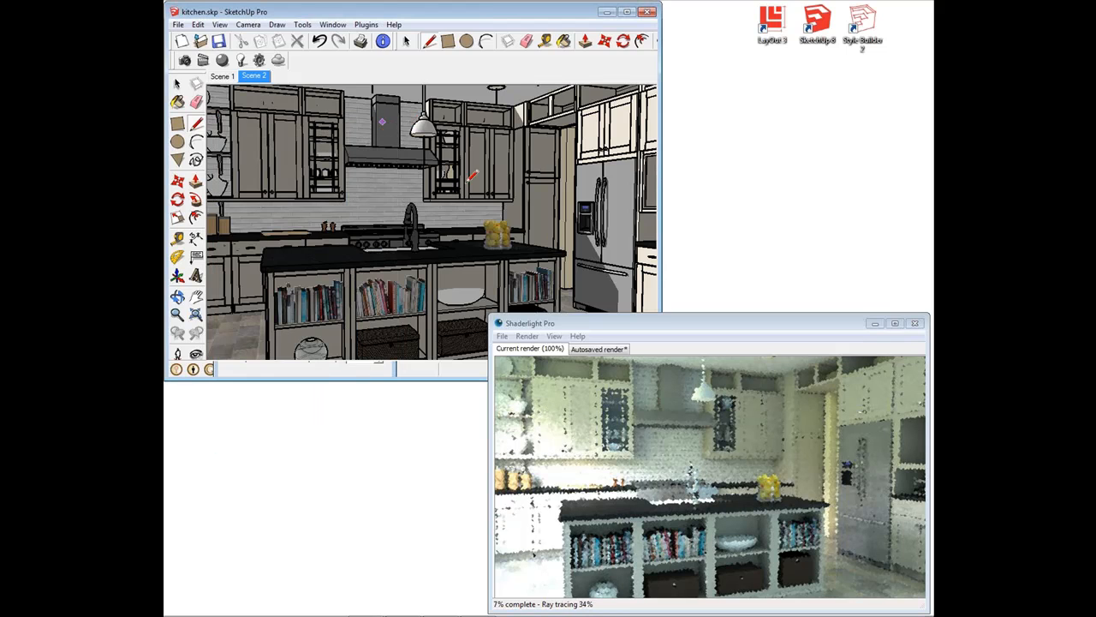
Examine the skylight portal on the kitchen window and the Skylight Portal type's properties in the light editor, and return to Scene 2
key(o)
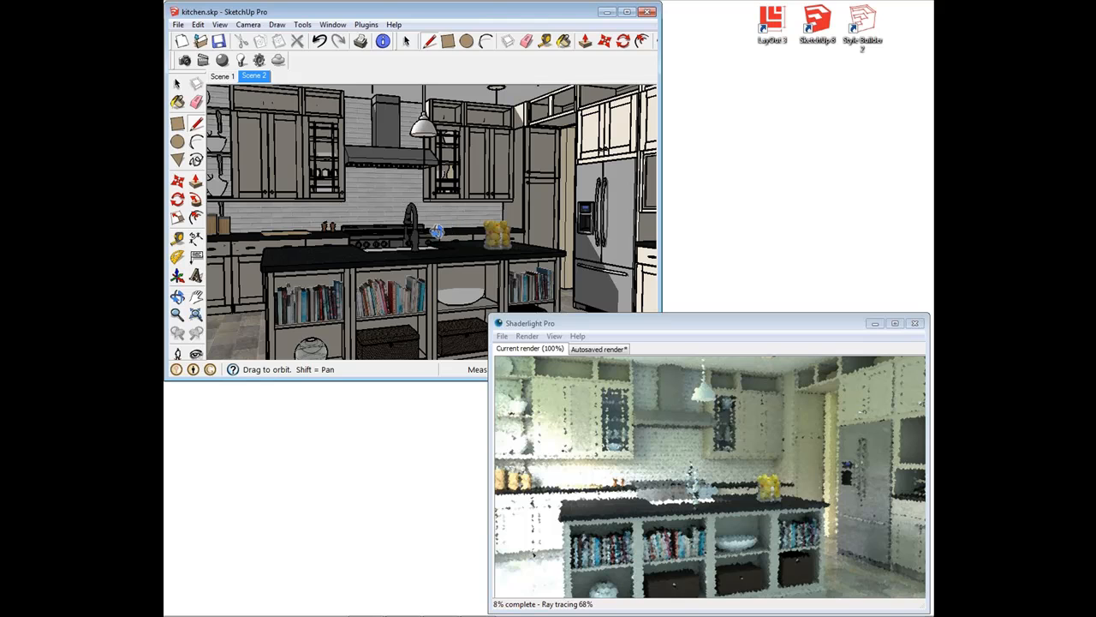
mouse_move(424, 231)
mouse_down()
mouse_move(346, 192)
mouse_move(347, 210)
mouse_up()
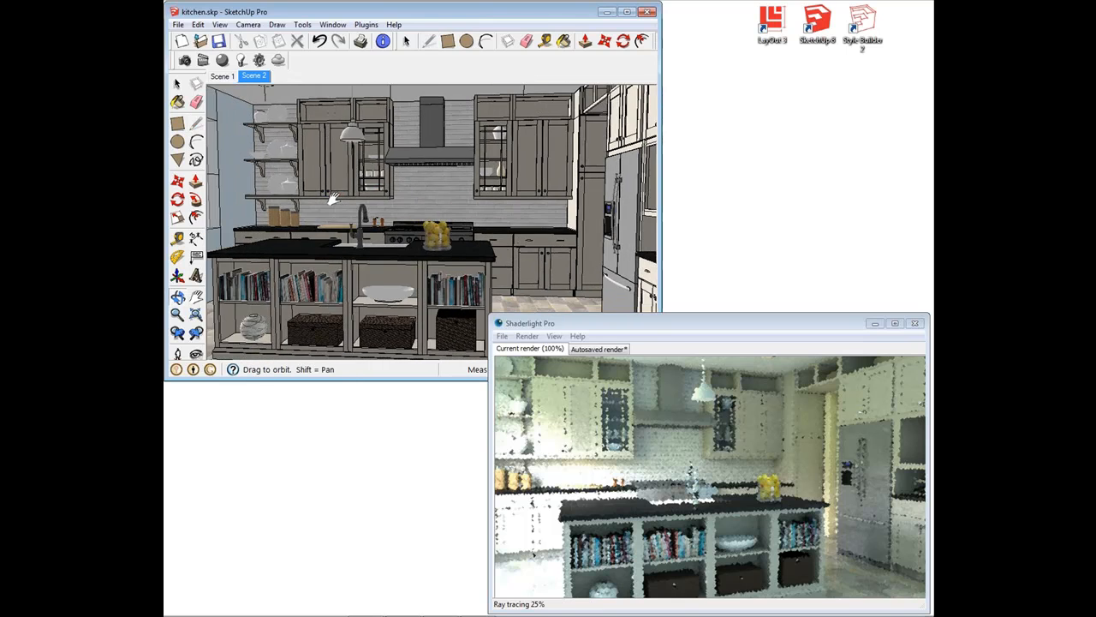
key(l)
mouse_move(336, 206)
middle_down()
mouse_move(272, 162)
mouse_move(370, 198)
middle_up()
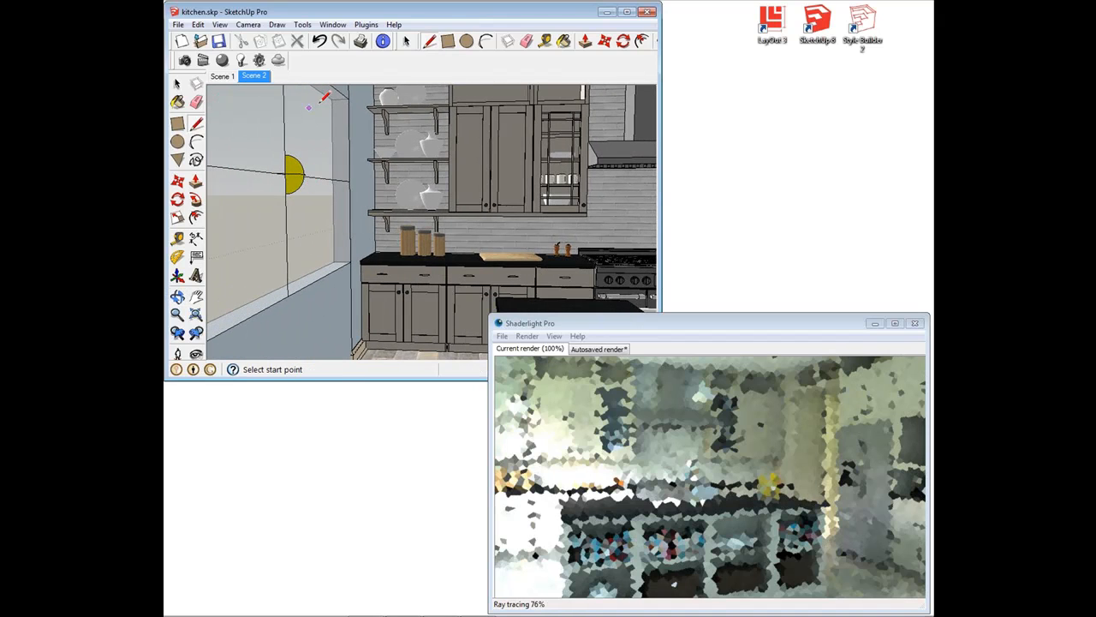
click(242, 61)
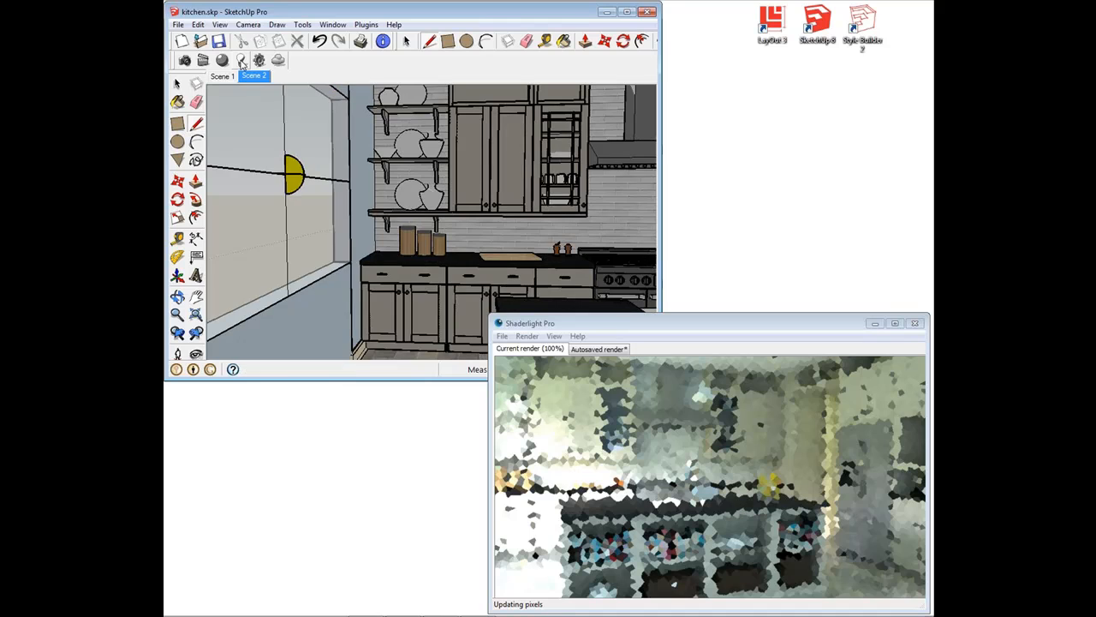
click(308, 163)
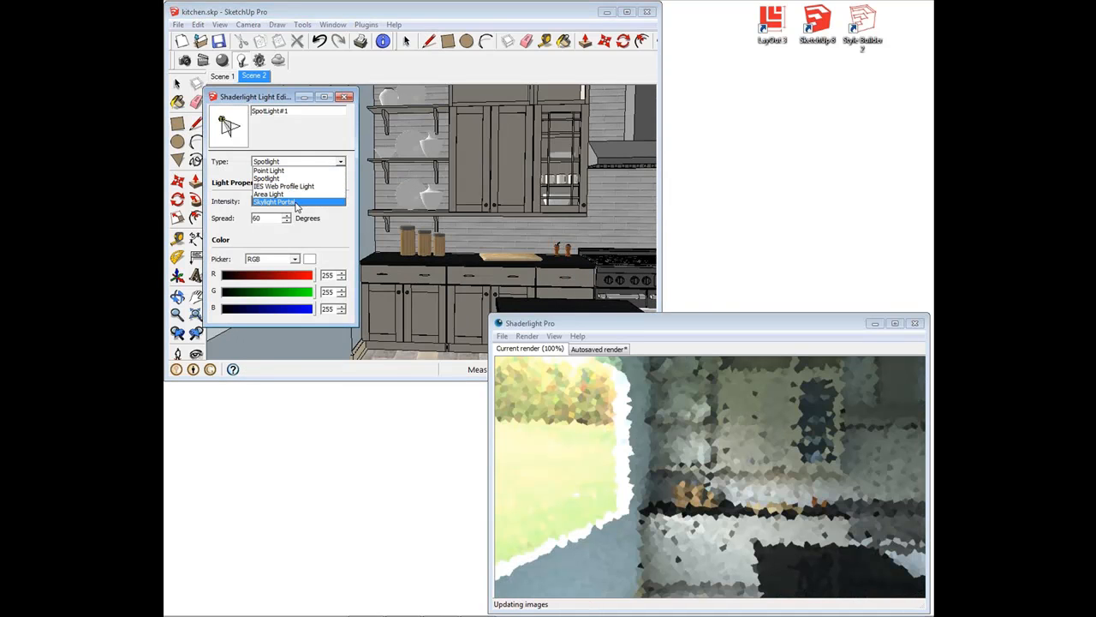
click(295, 202)
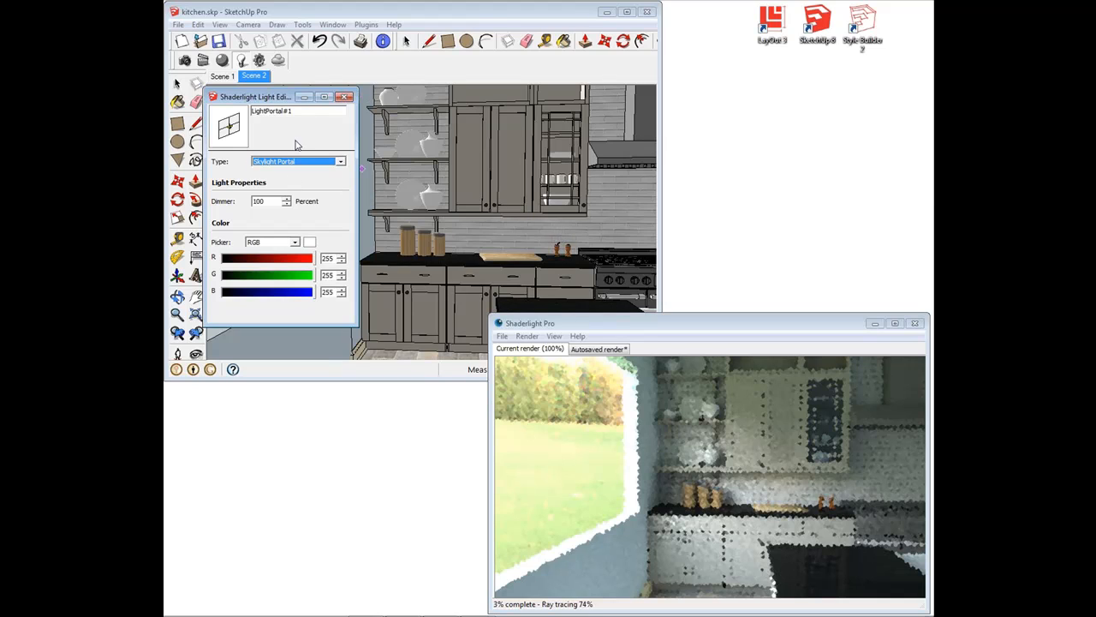
click(345, 96)
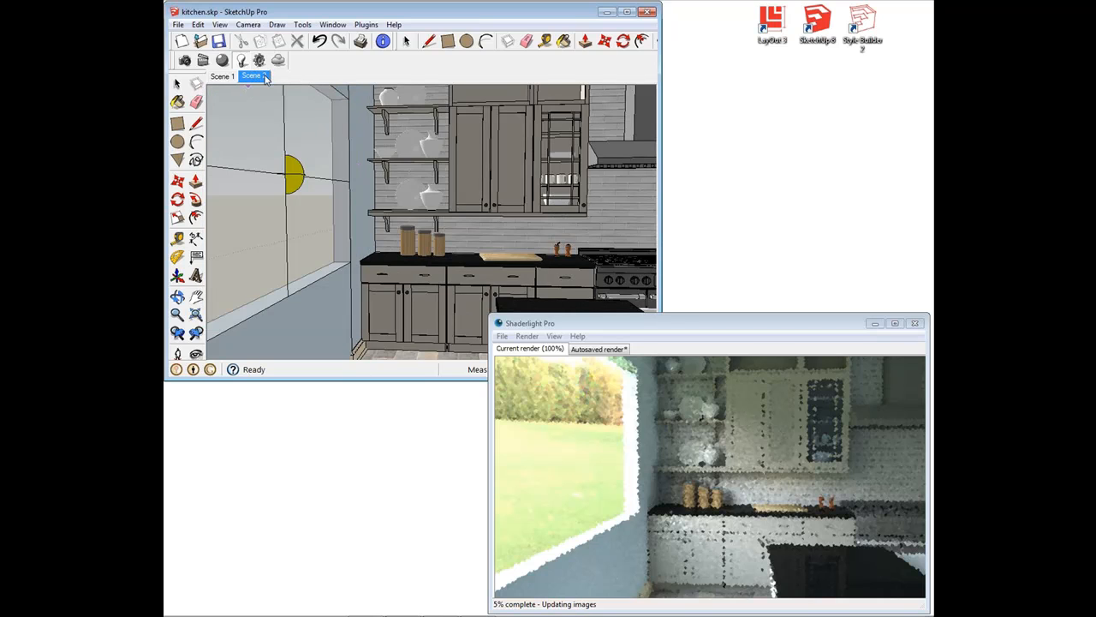
click(264, 76)
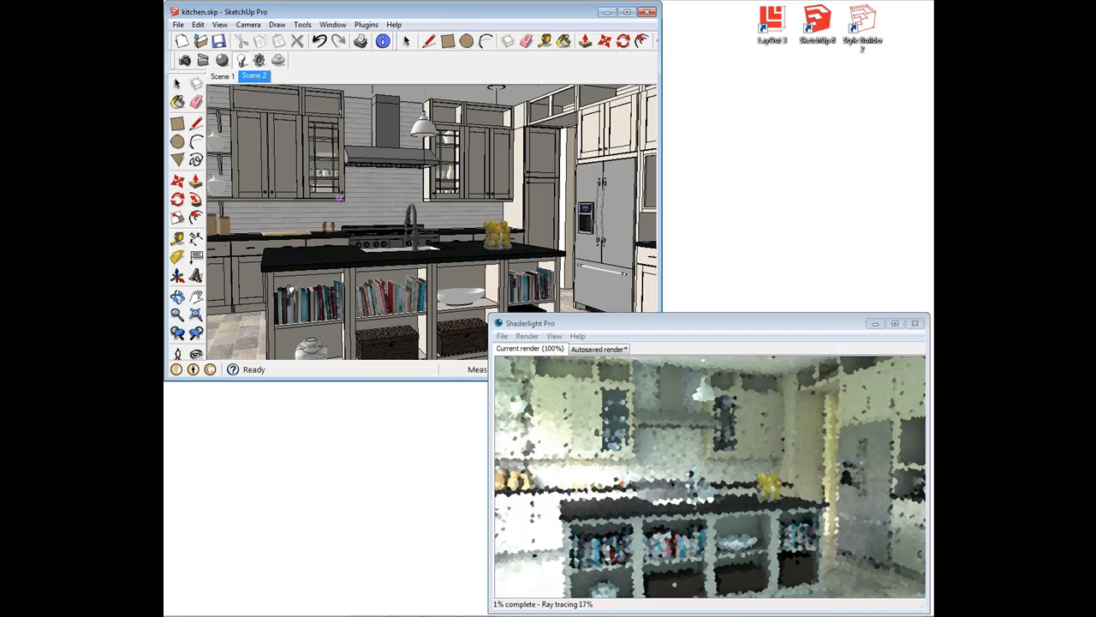
Set the render's lighting type to Artificial Lights Only and close the render settings
click(258, 60)
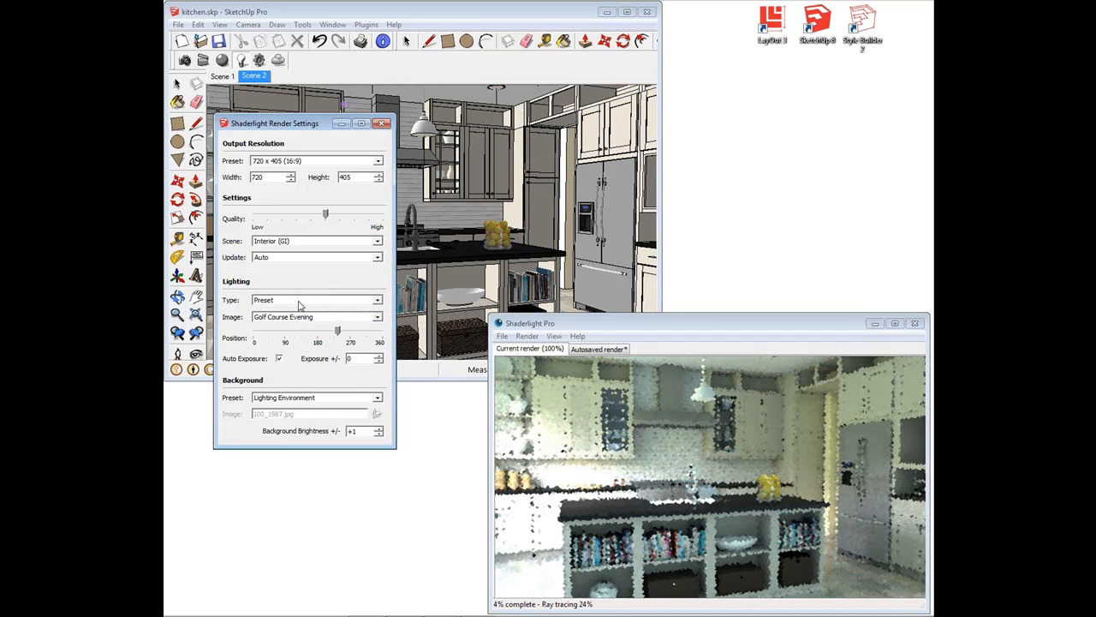
click(311, 301)
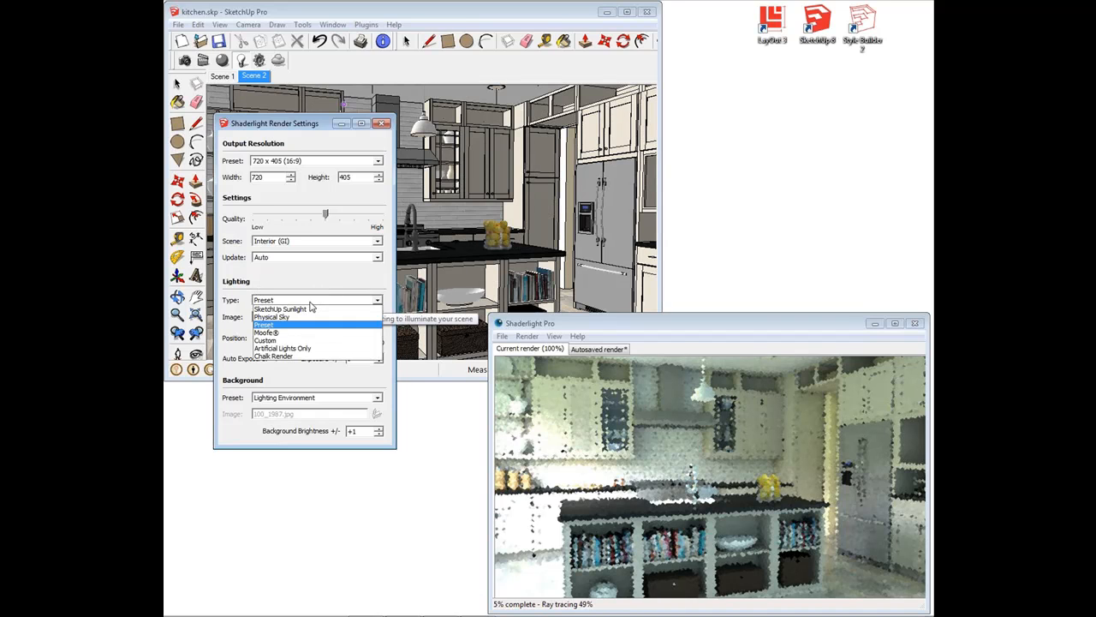
click(309, 348)
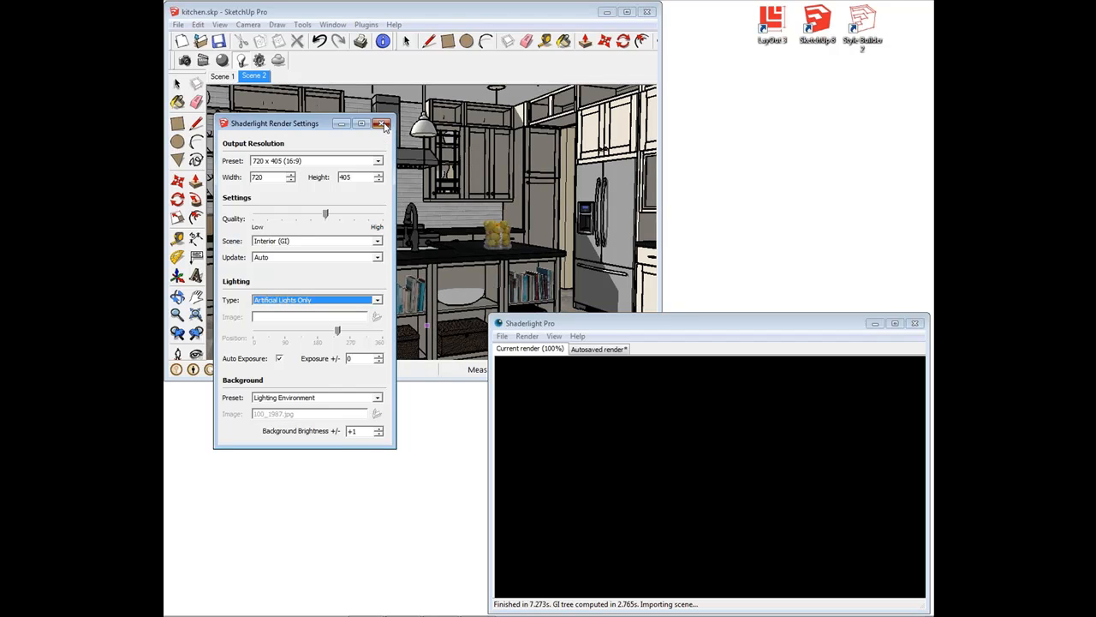
click(382, 124)
Place a spotlight just below the pendant lamp over the island and aim it straight down
click(242, 61)
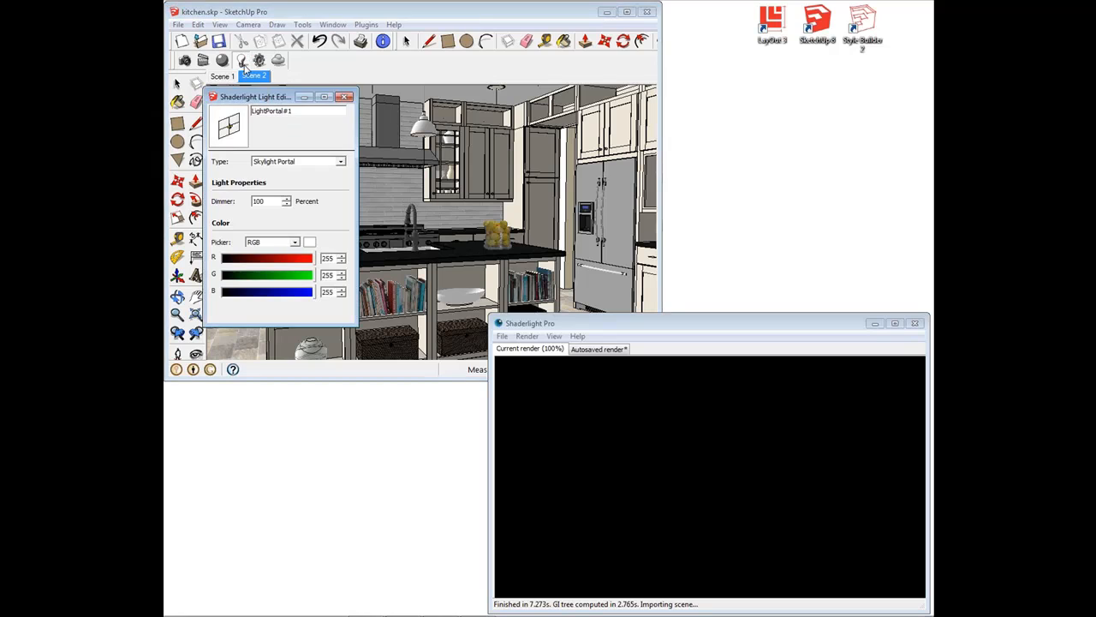
click(309, 162)
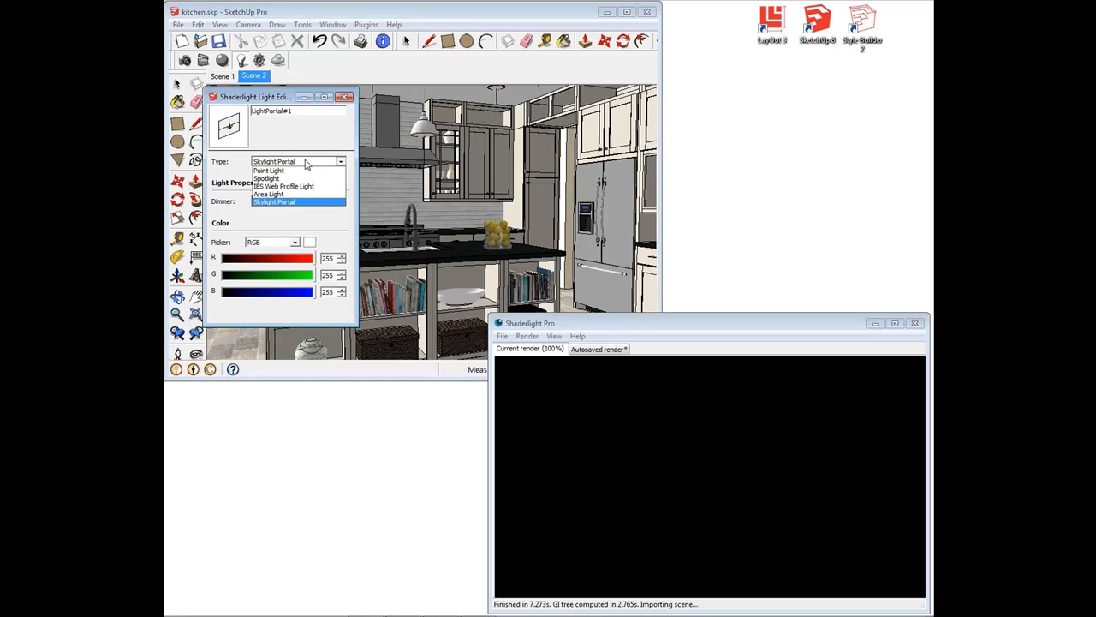
click(282, 178)
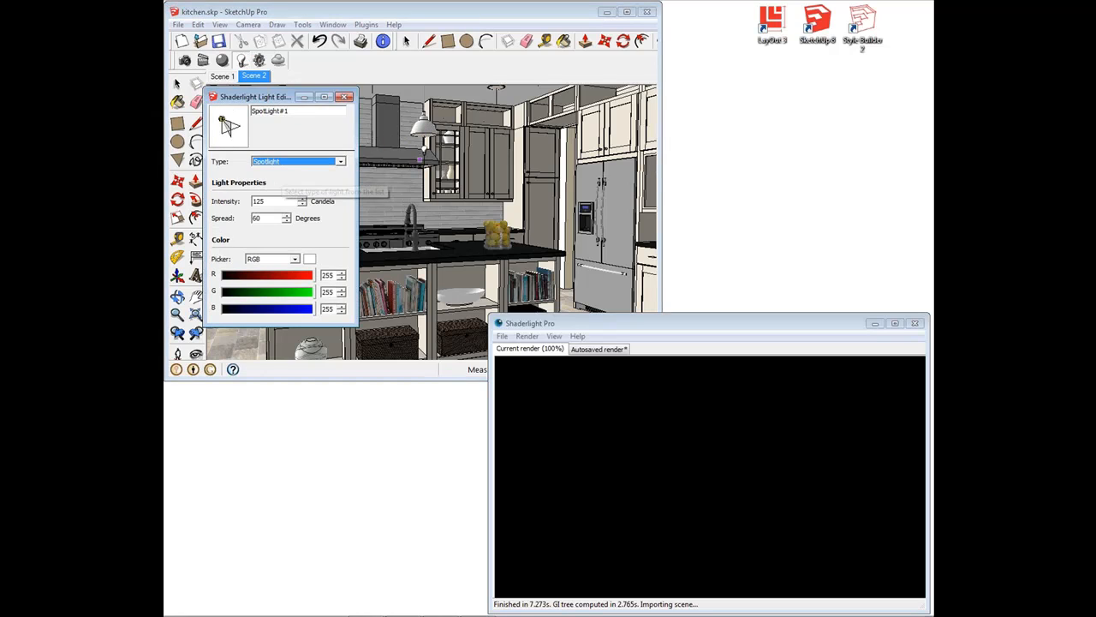
middle_drag(424, 150, 413, 181)
scroll(409, 180, up, 5)
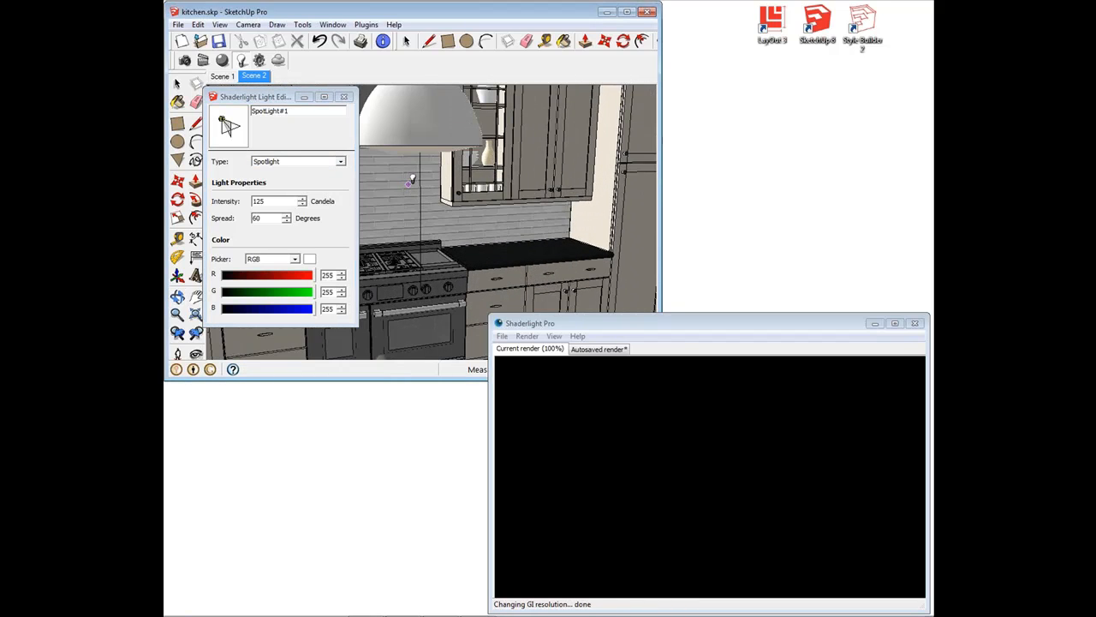
scroll(411, 181, down, 5)
middle_drag(425, 193, 429, 171)
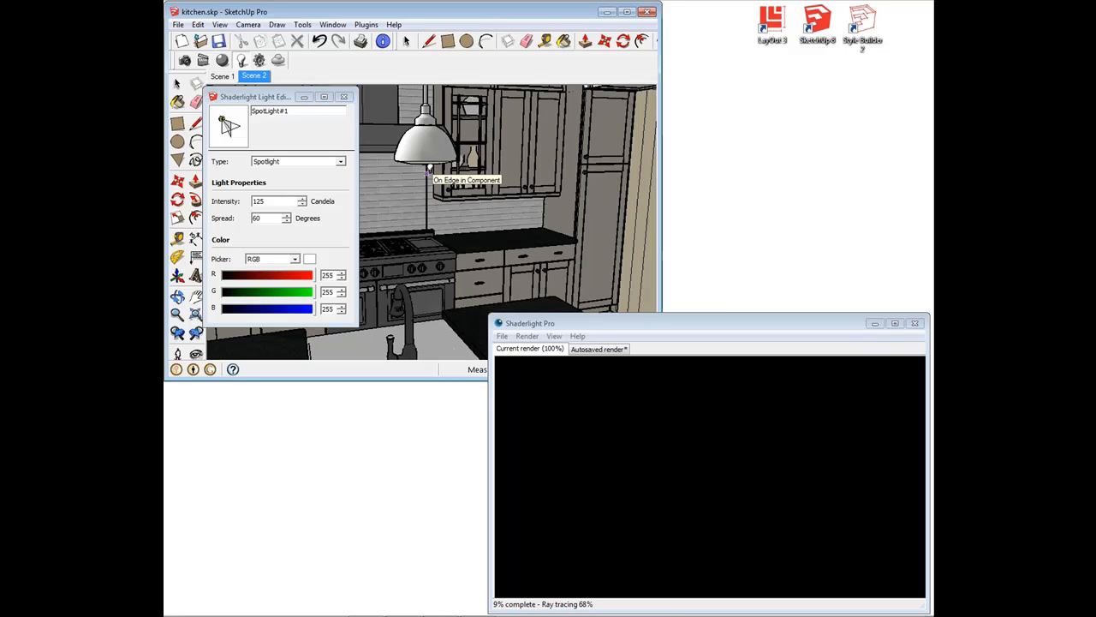
click(426, 174)
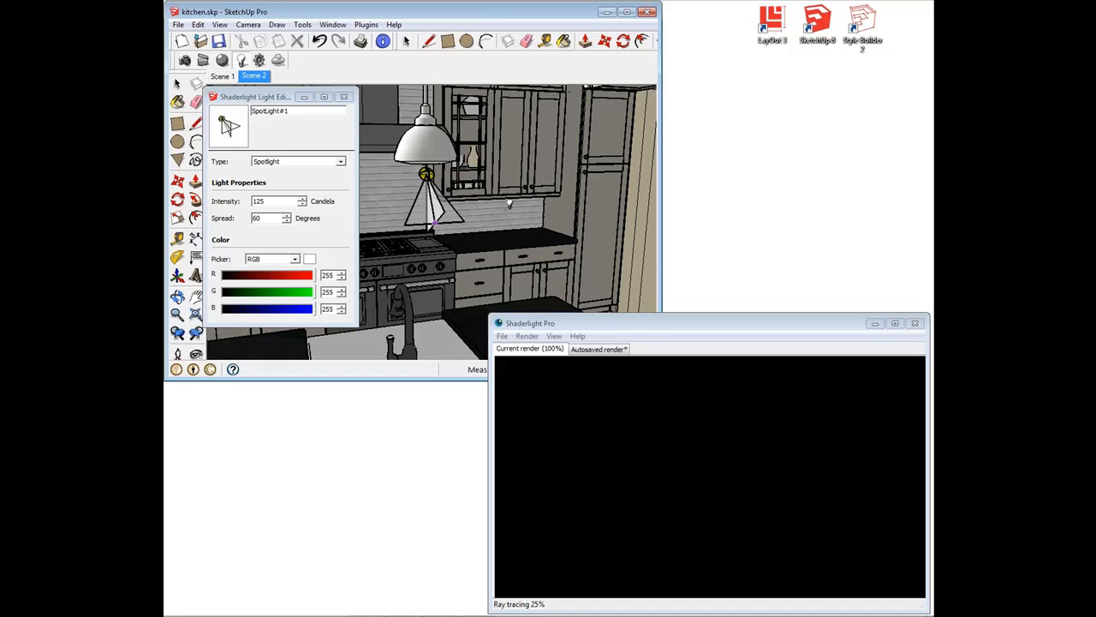
click(534, 196)
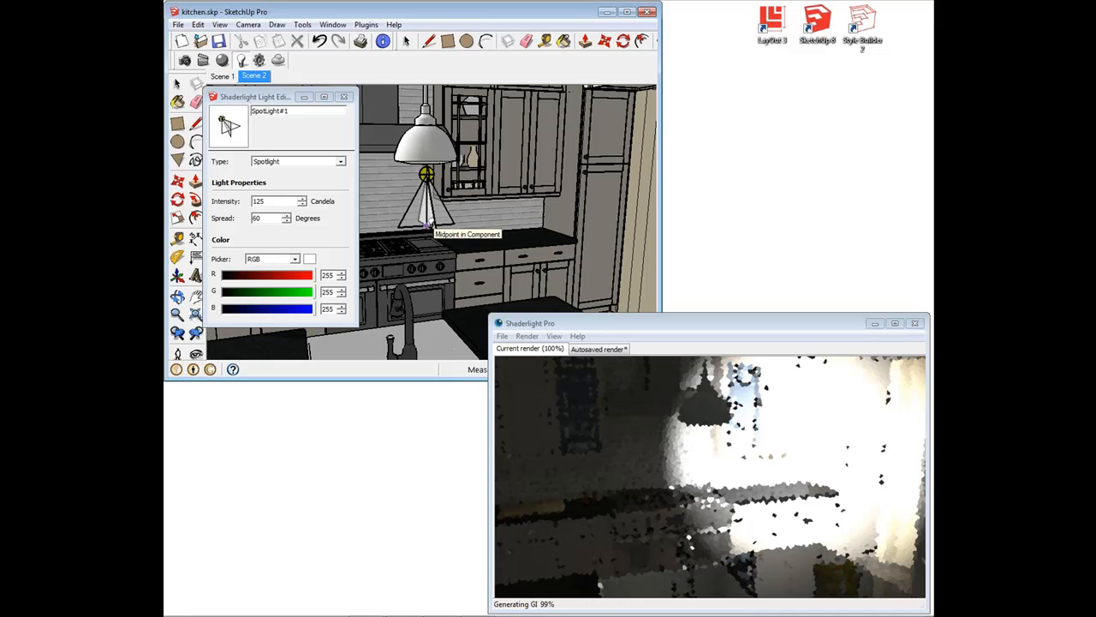
click(431, 221)
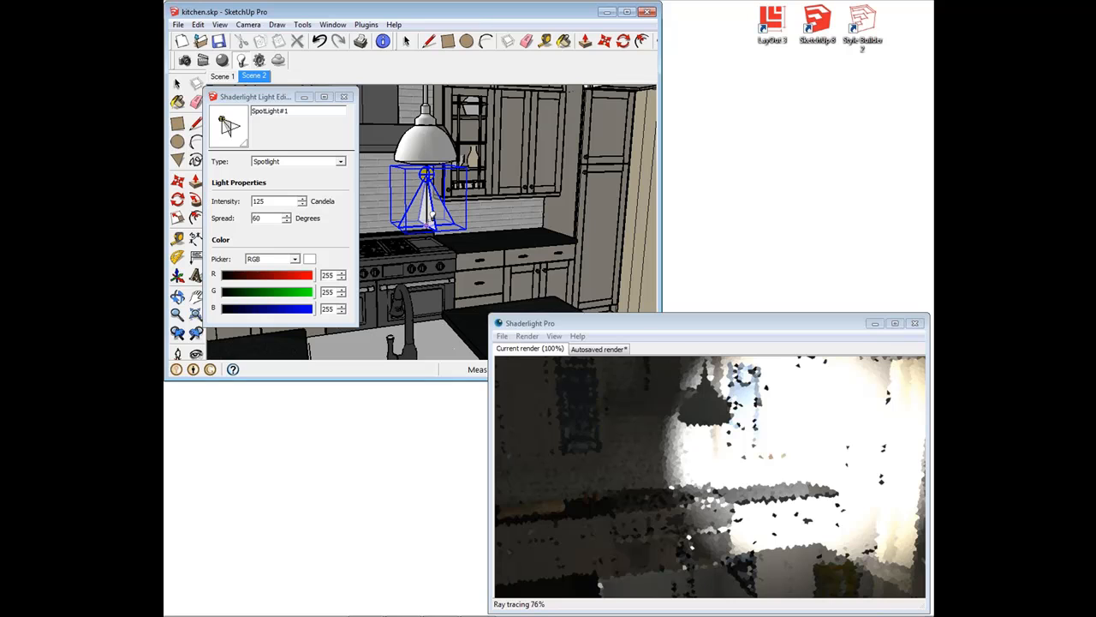
Return to Scene 2, set the pendant spotlight's spread to 80 degrees and close the light editor
click(261, 76)
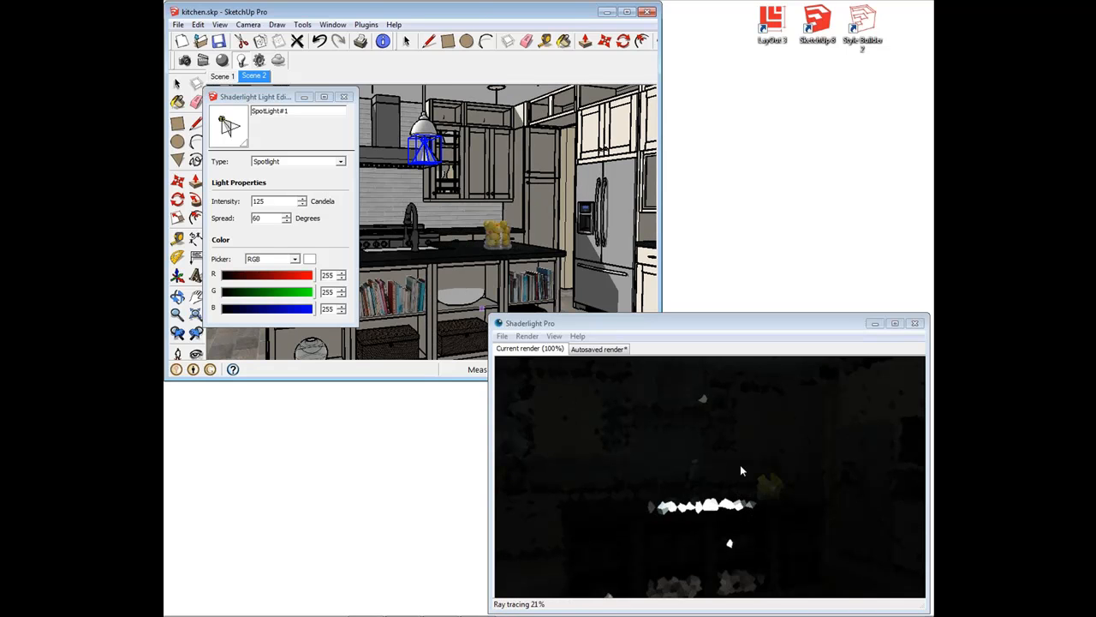
double_click(273, 219)
text(80)
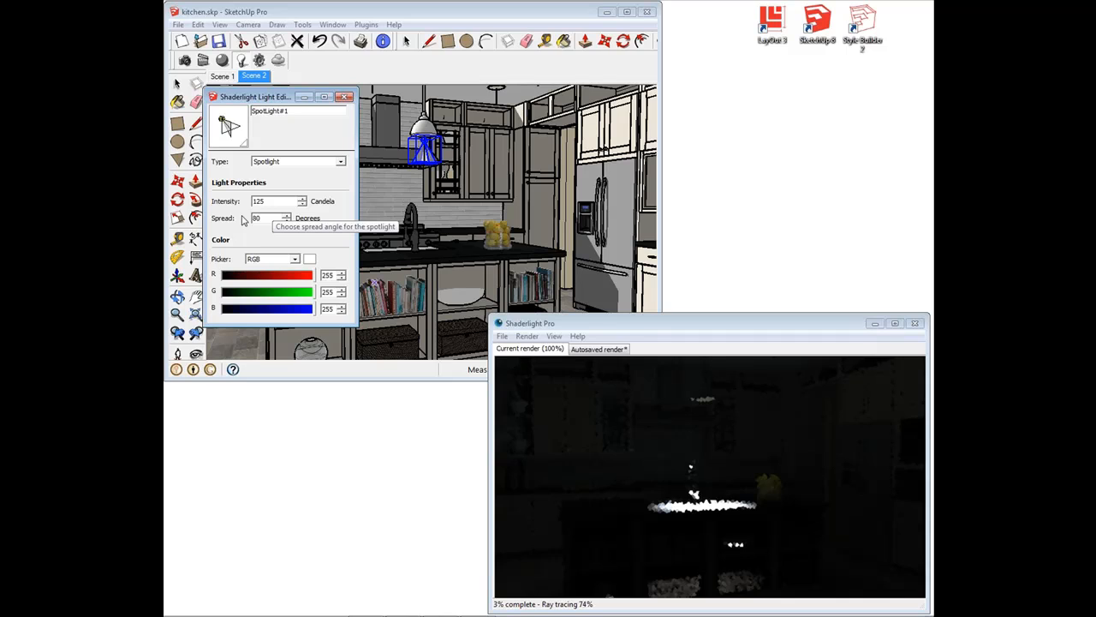
key(Return)
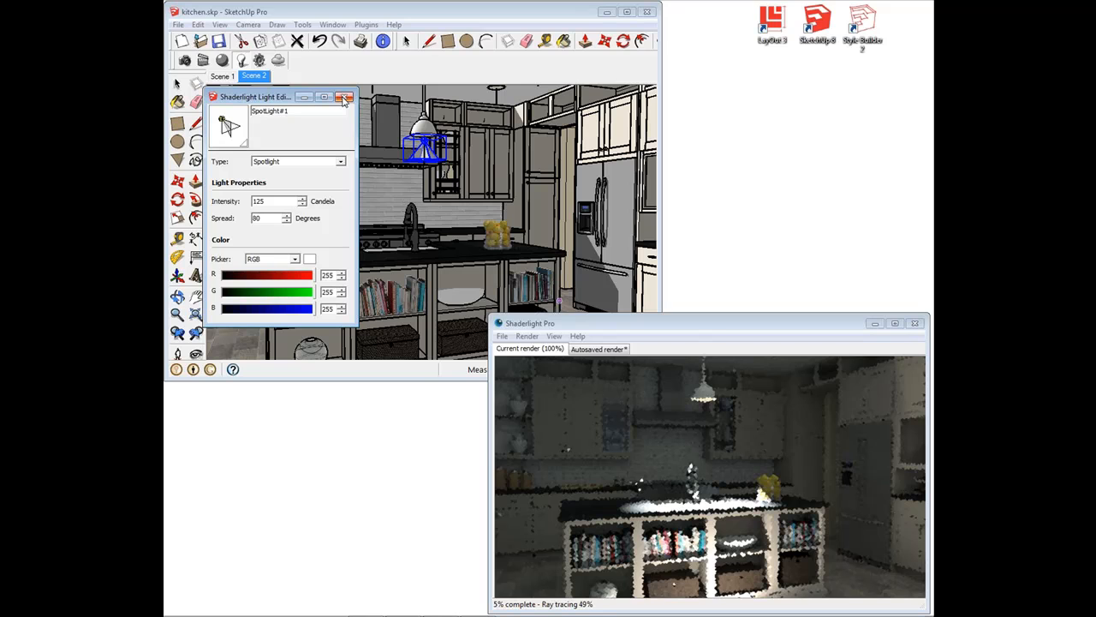
click(344, 101)
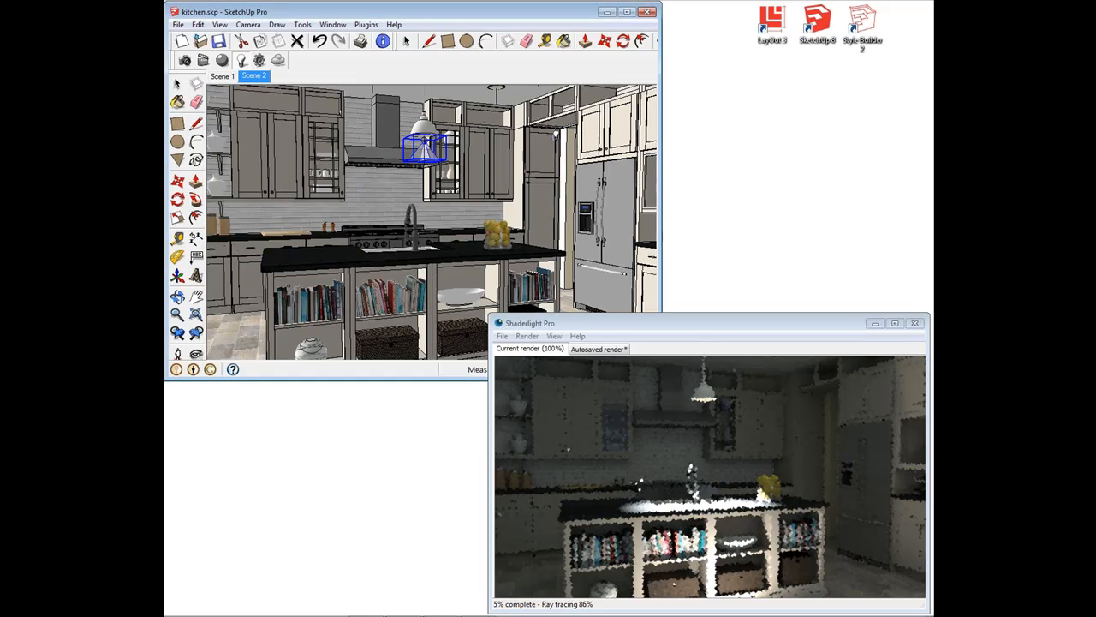
Open the recessed ceiling light component near the wall cabinets for editing
mouse_move(554, 133)
shift+middle_down()
mouse_move(530, 183)
mouse_move(501, 135)
shift+middle_up()
scroll(531, 184, up, 1)
scroll(503, 155, up, 3)
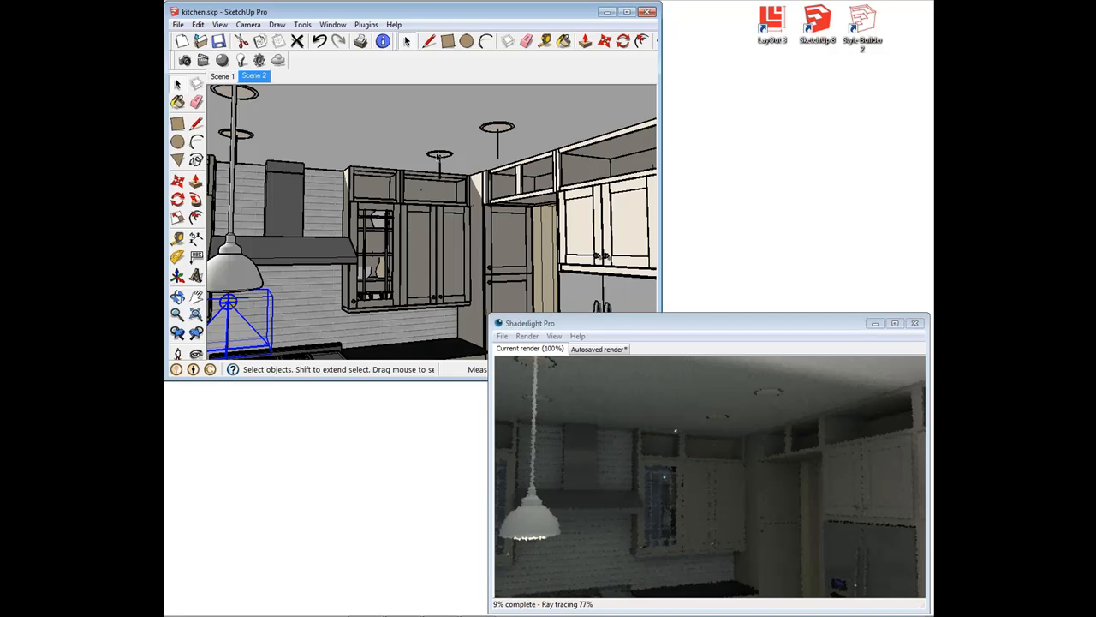
click(438, 157)
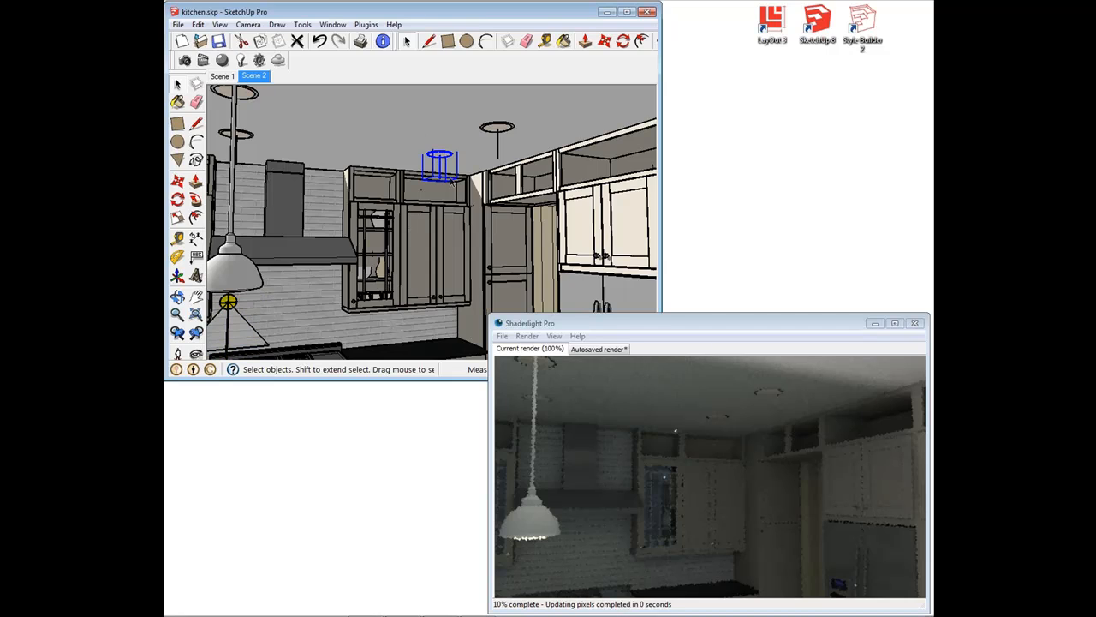
double_click(440, 158)
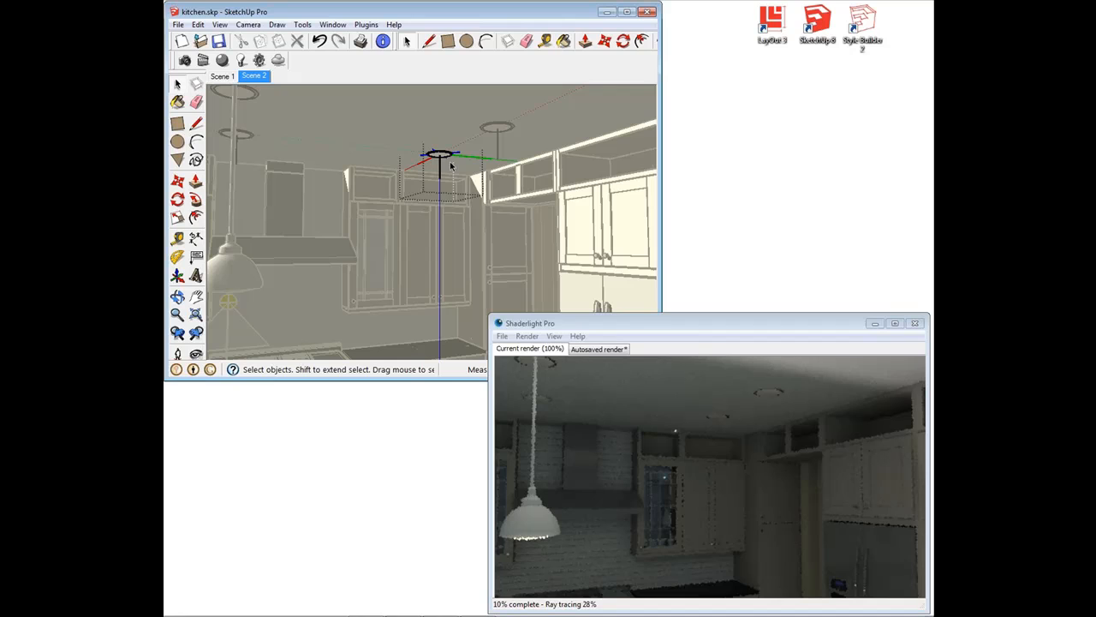
scroll(449, 164, up, 1)
middle_drag(450, 164, 447, 152)
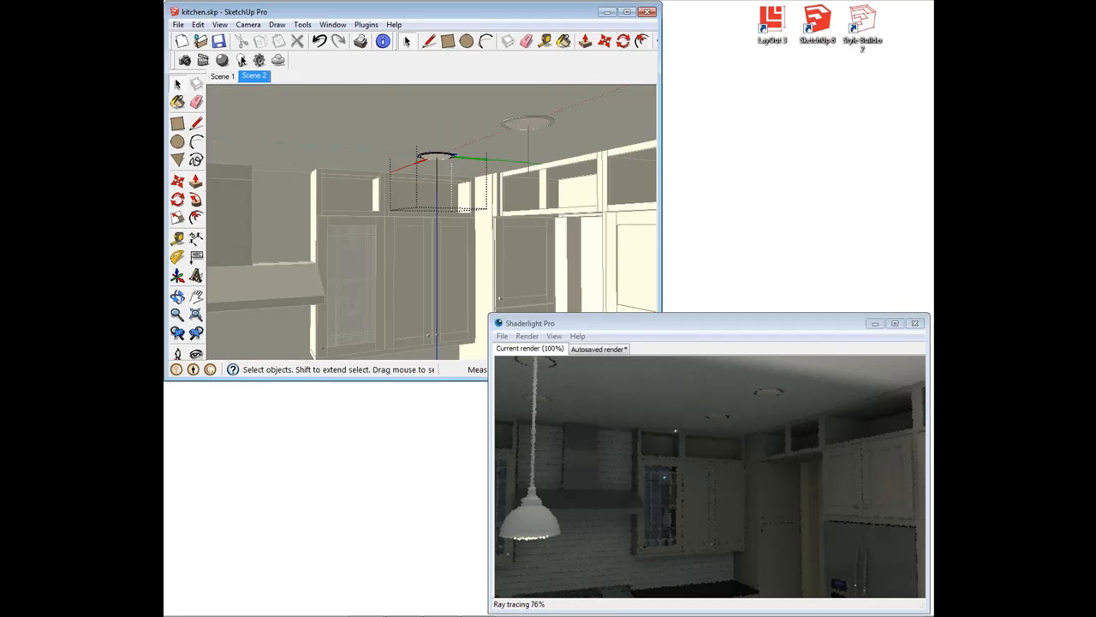
Place an IES Web Profile Light just below the recessed ceiling fixture inside its component and aim it straight down
click(242, 60)
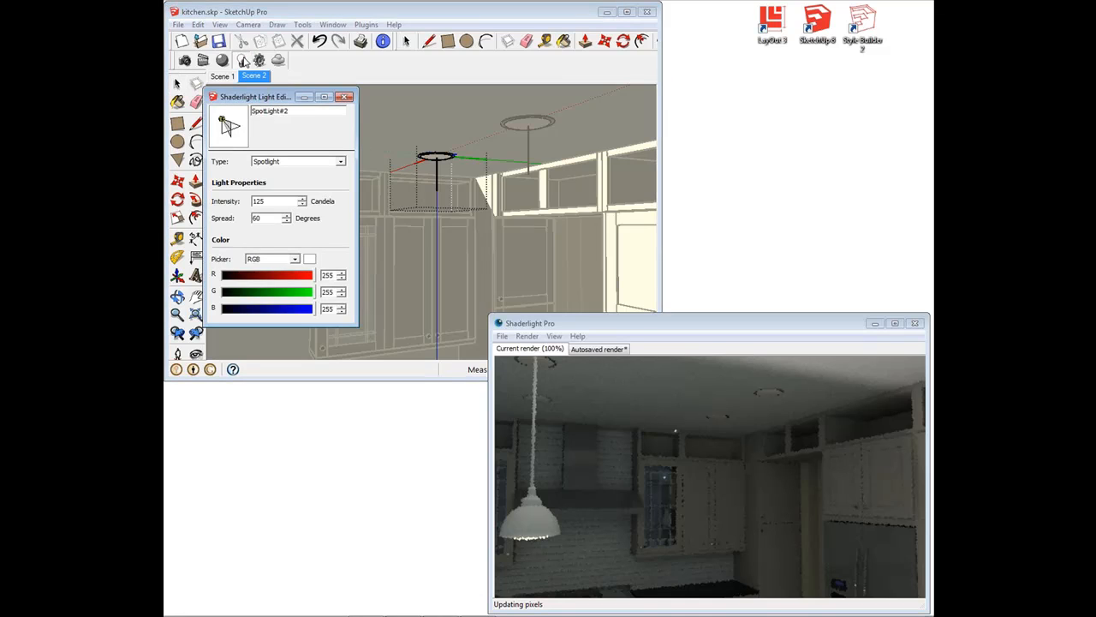
click(291, 161)
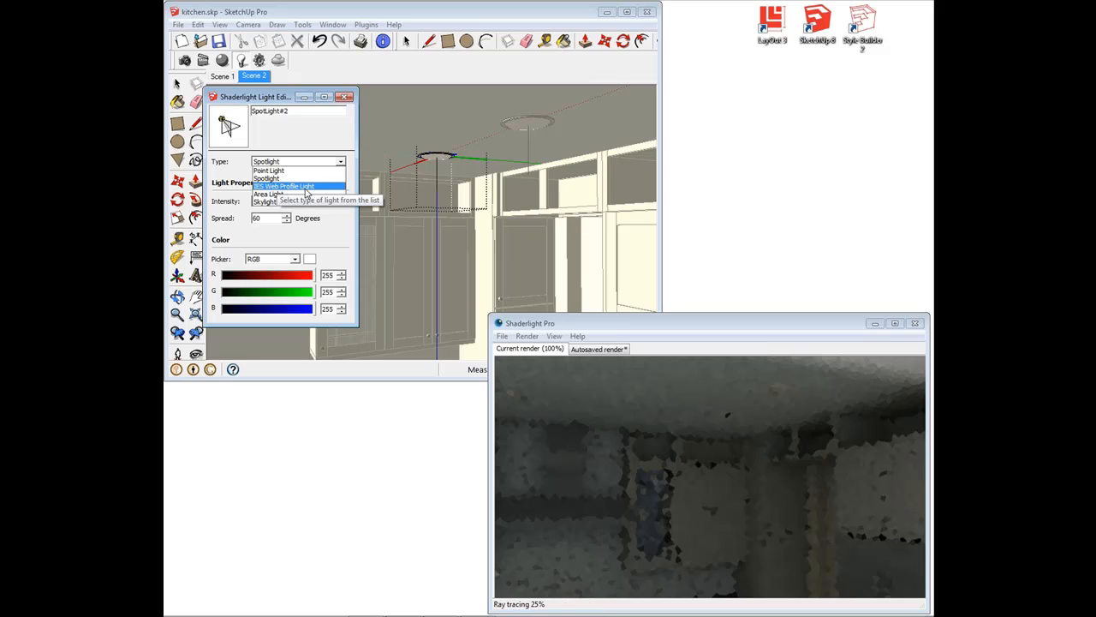
click(318, 187)
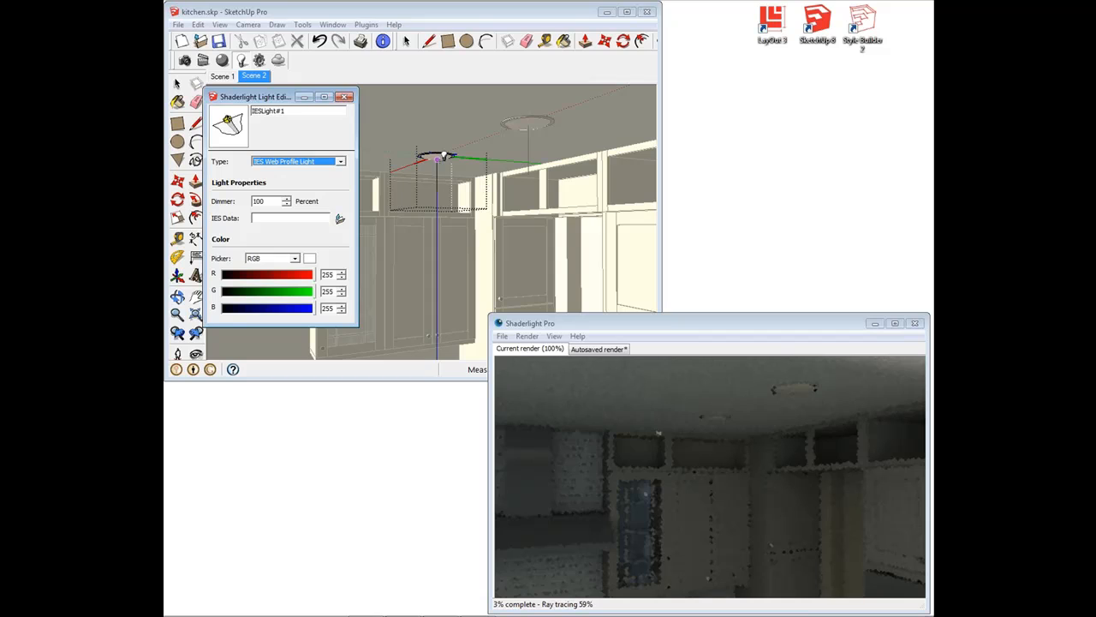
click(442, 158)
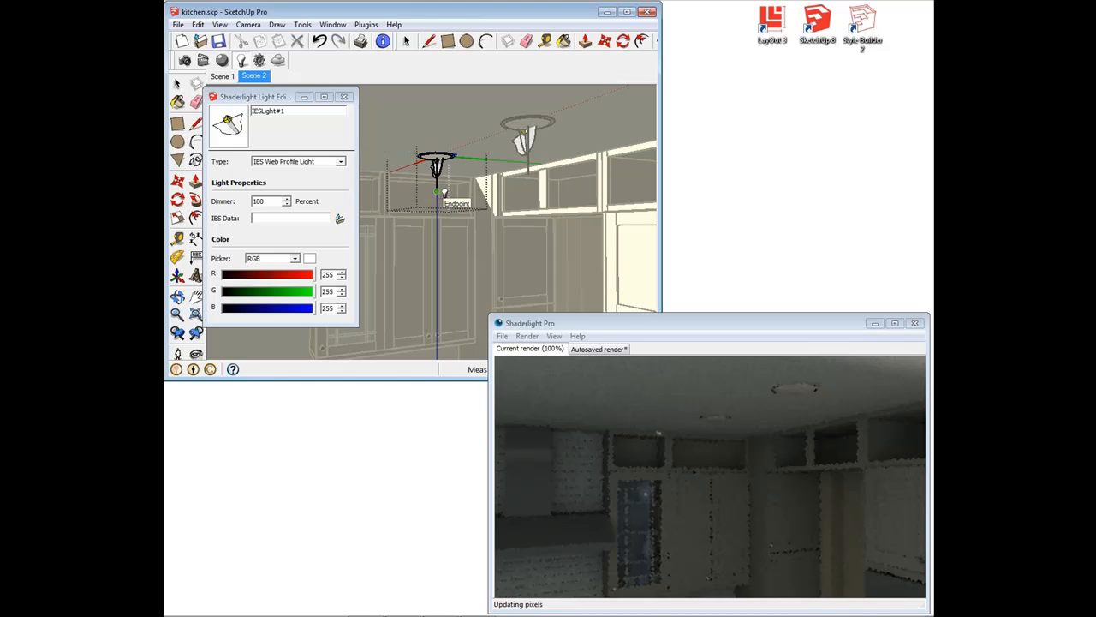
middle_drag(452, 175, 468, 171)
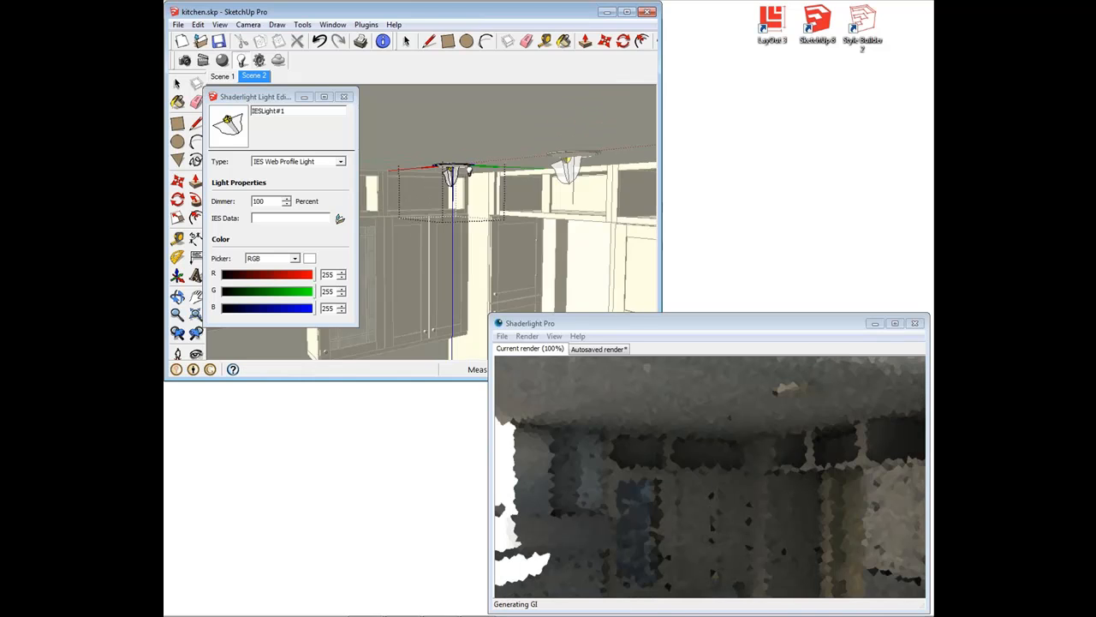
scroll(468, 171, up, 2)
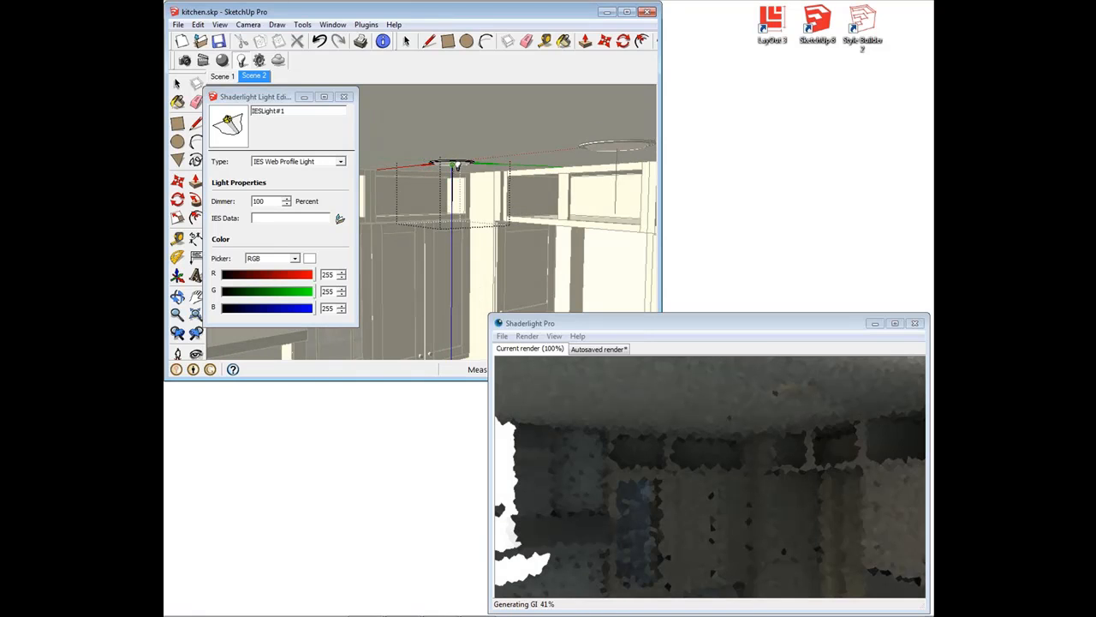
scroll(453, 163, up, 2)
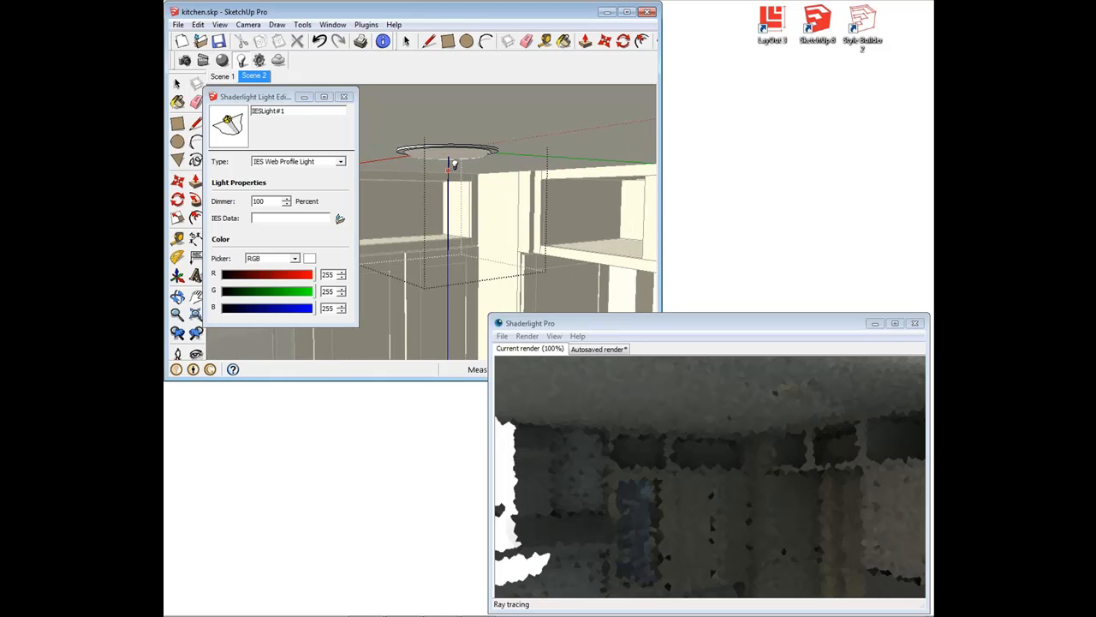
click(460, 203)
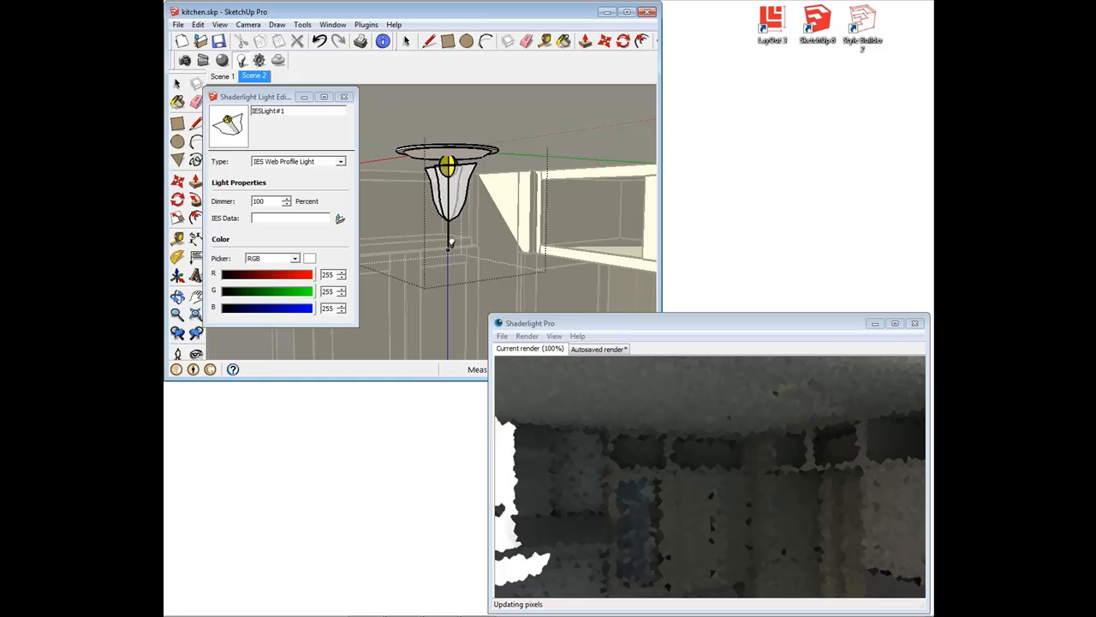
click(461, 228)
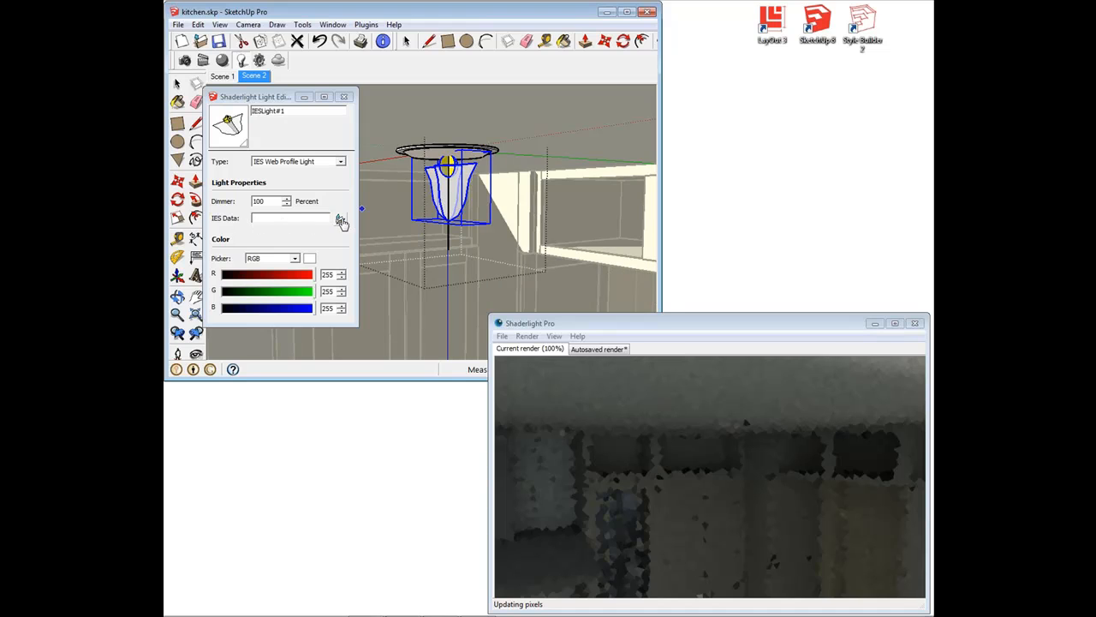
Load the photometric file iColor_MRg2_60.IES from the Webinar IES folder as the light's IES data
click(340, 219)
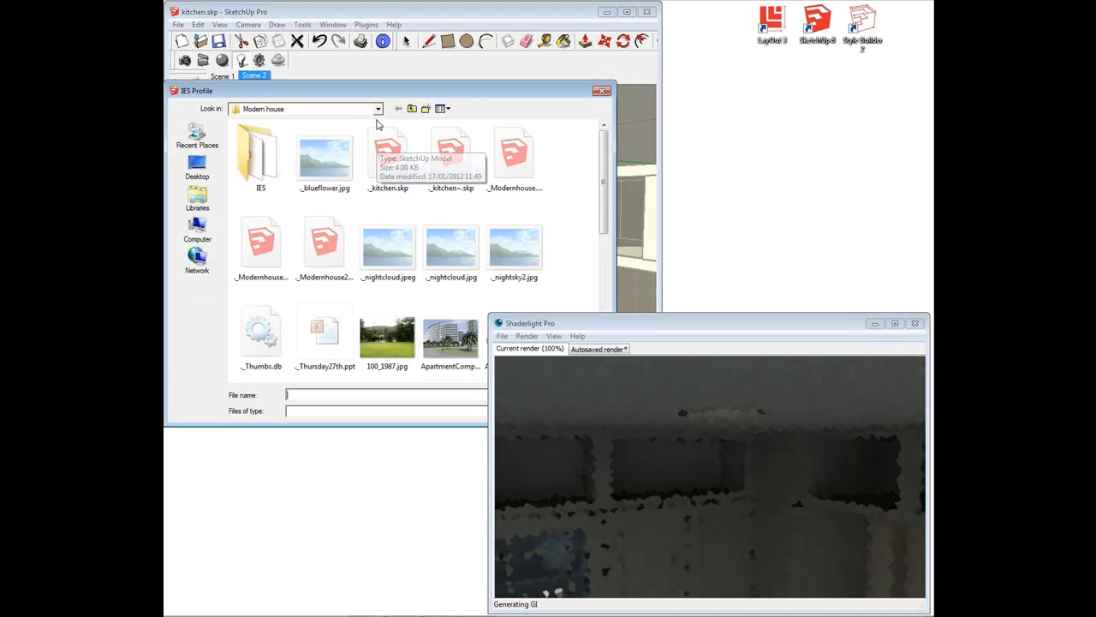
click(399, 109)
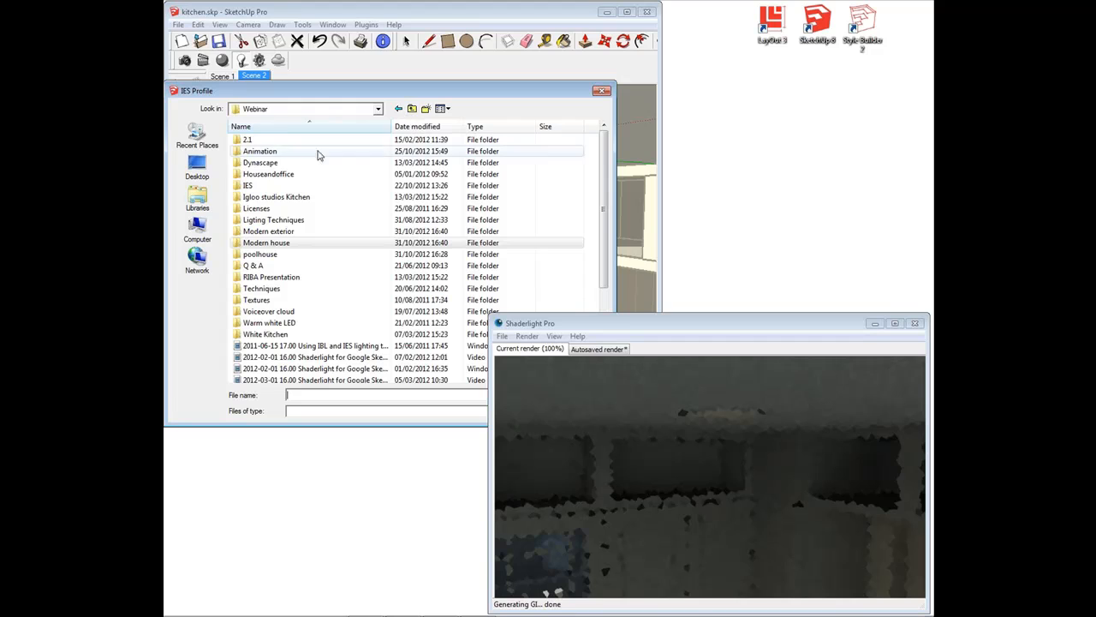
double_click(251, 185)
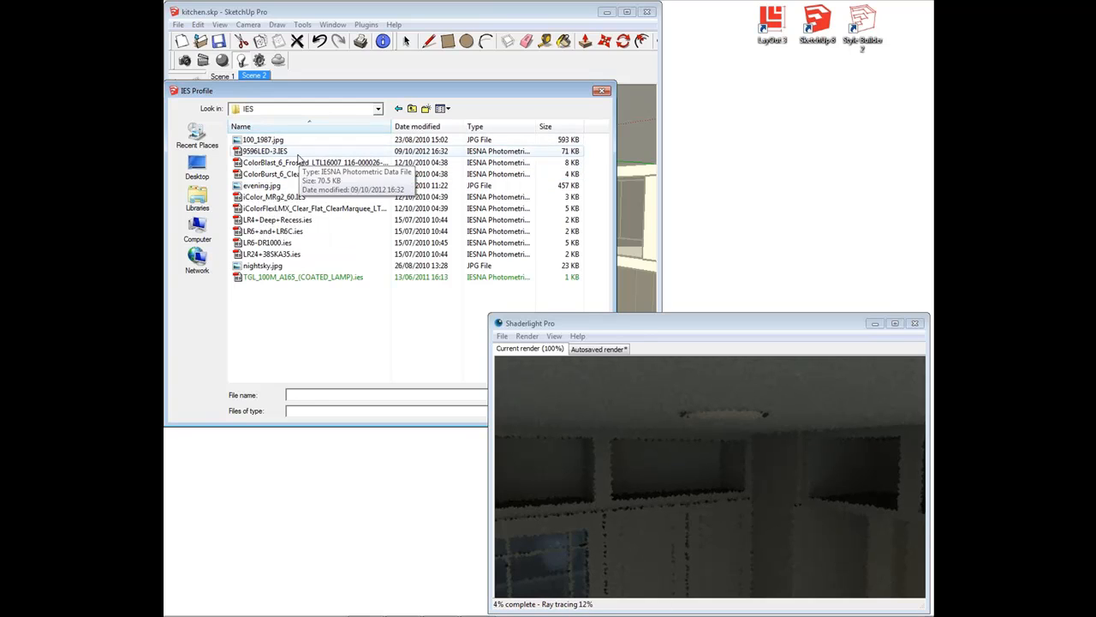
click(300, 197)
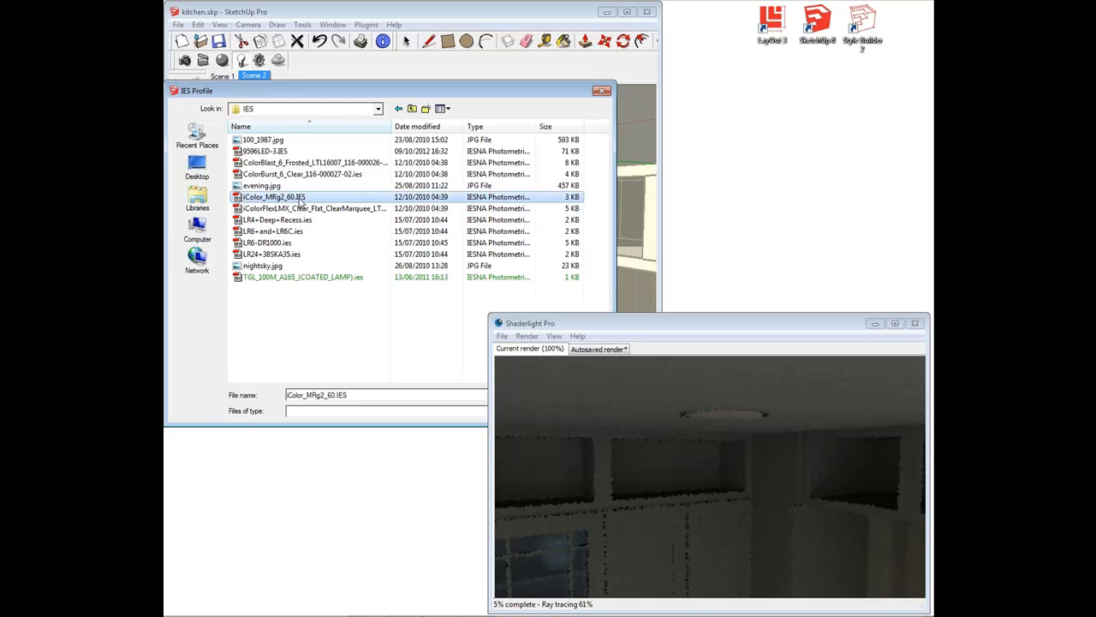
mouse_move(464, 93)
mouse_down()
mouse_move(393, 91)
mouse_move(394, 35)
mouse_move(370, 44)
mouse_up()
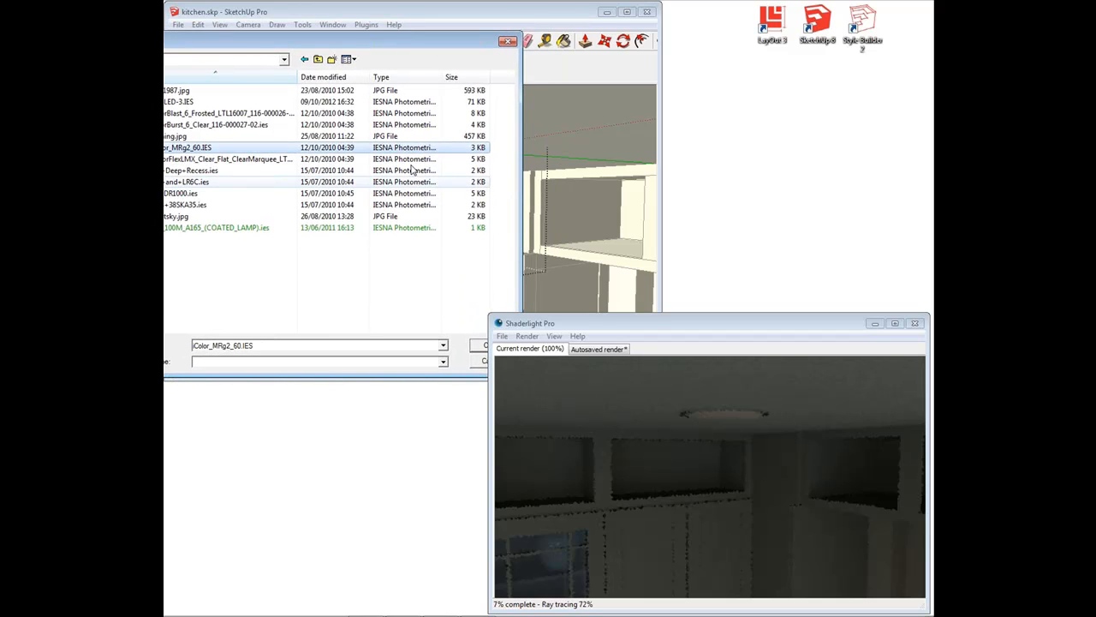
click(478, 345)
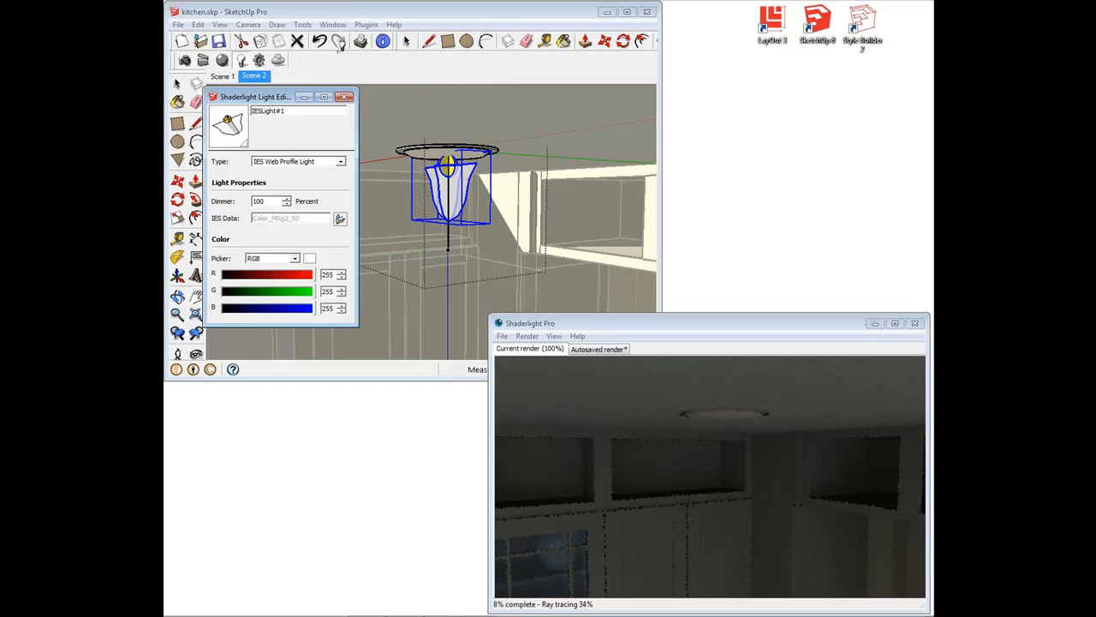
Close the light editor, leave the ceiling fixture component for Scene 2 and review the render settings
click(345, 99)
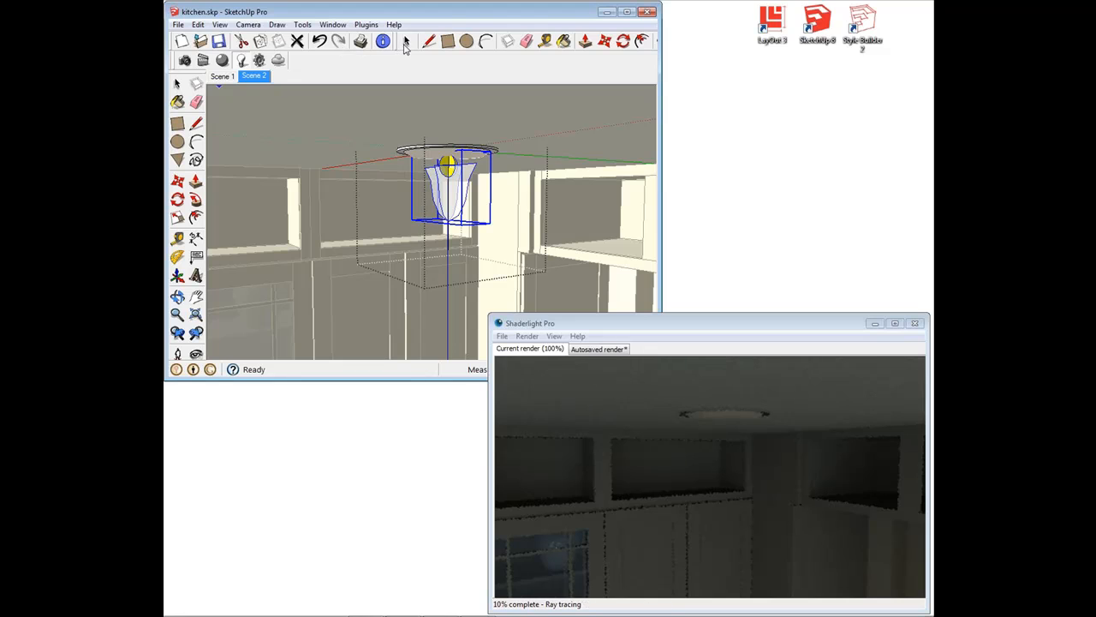
click(393, 93)
mouse_move(393, 92)
middle_down()
mouse_move(361, 152)
mouse_move(311, 147)
middle_up()
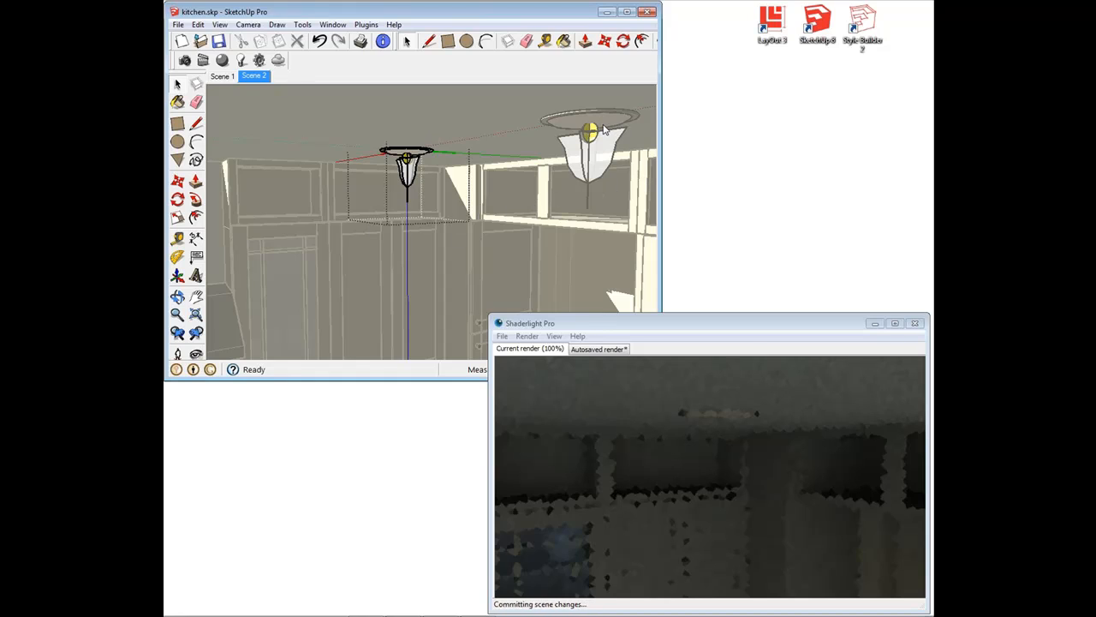
click(318, 138)
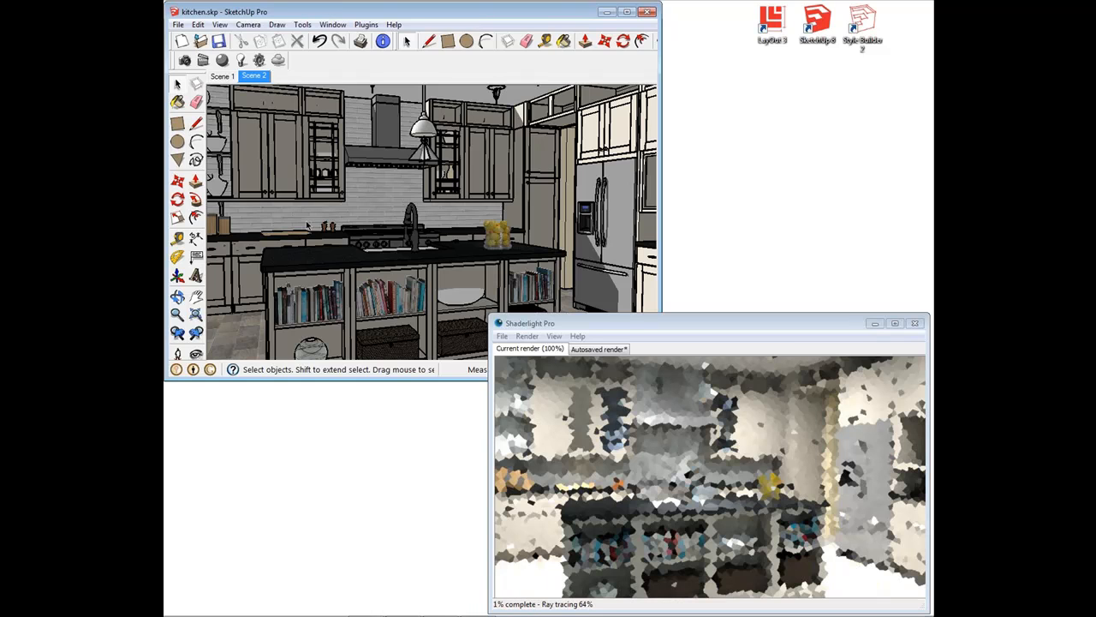
click(261, 61)
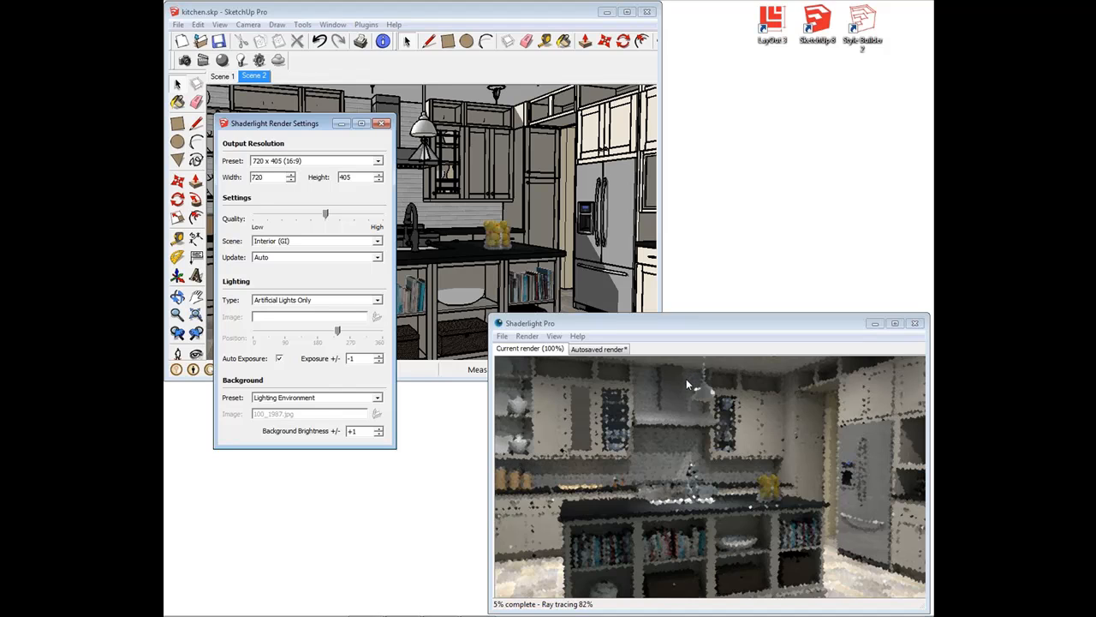
click(396, 57)
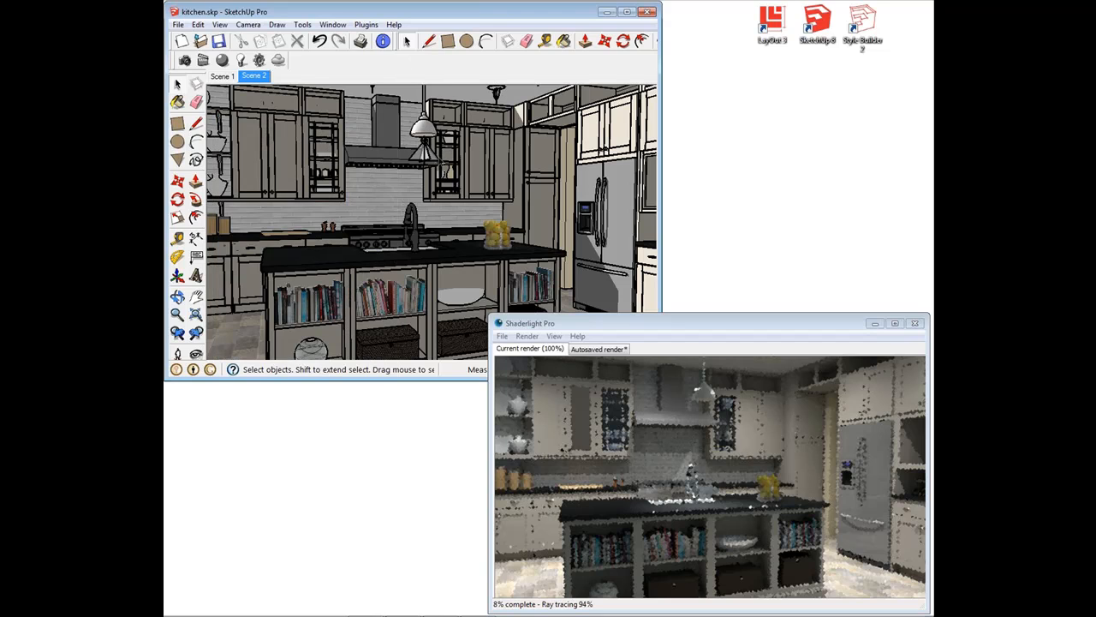
Sample the Color_000 material from a recessed ceiling light in the kitchen
key(o)
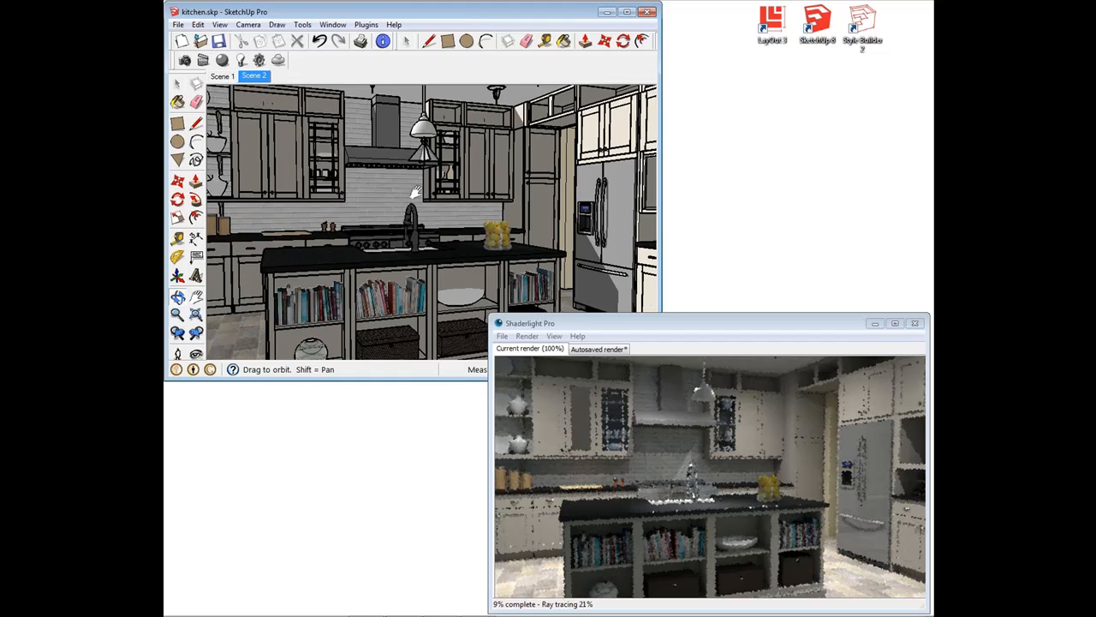
shift+middle_drag(416, 193, 418, 204)
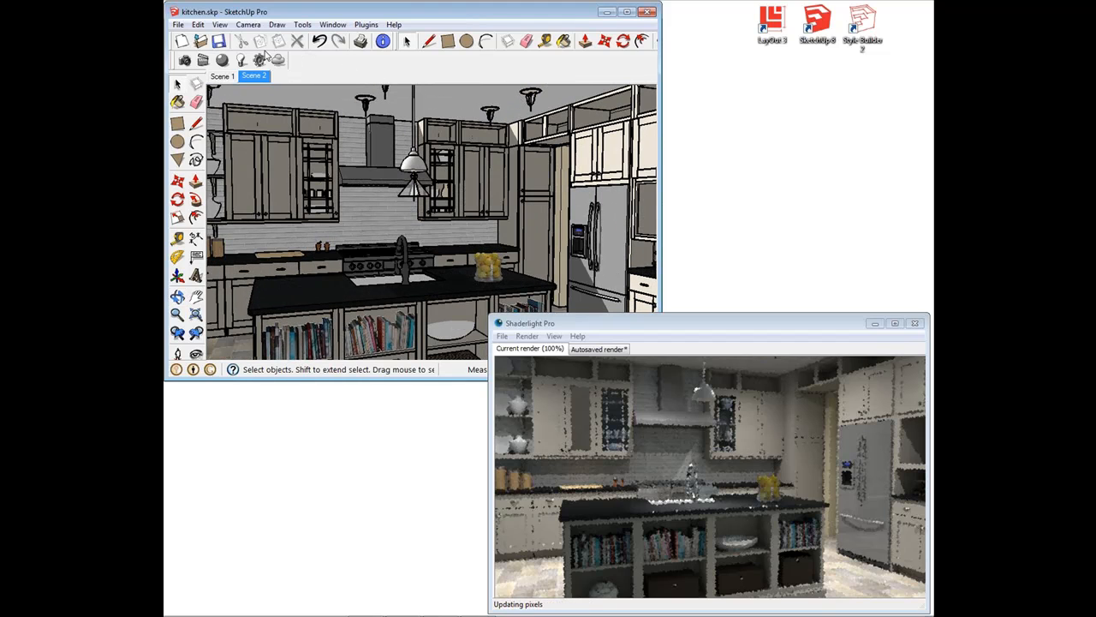
click(563, 41)
click(392, 141)
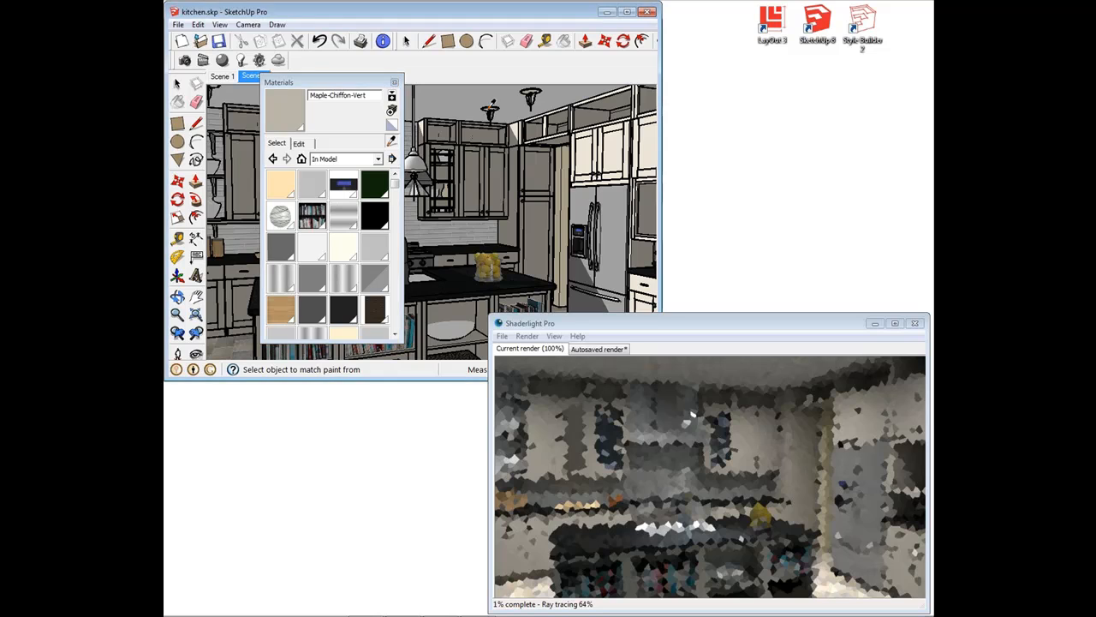
drag(338, 82, 335, 127)
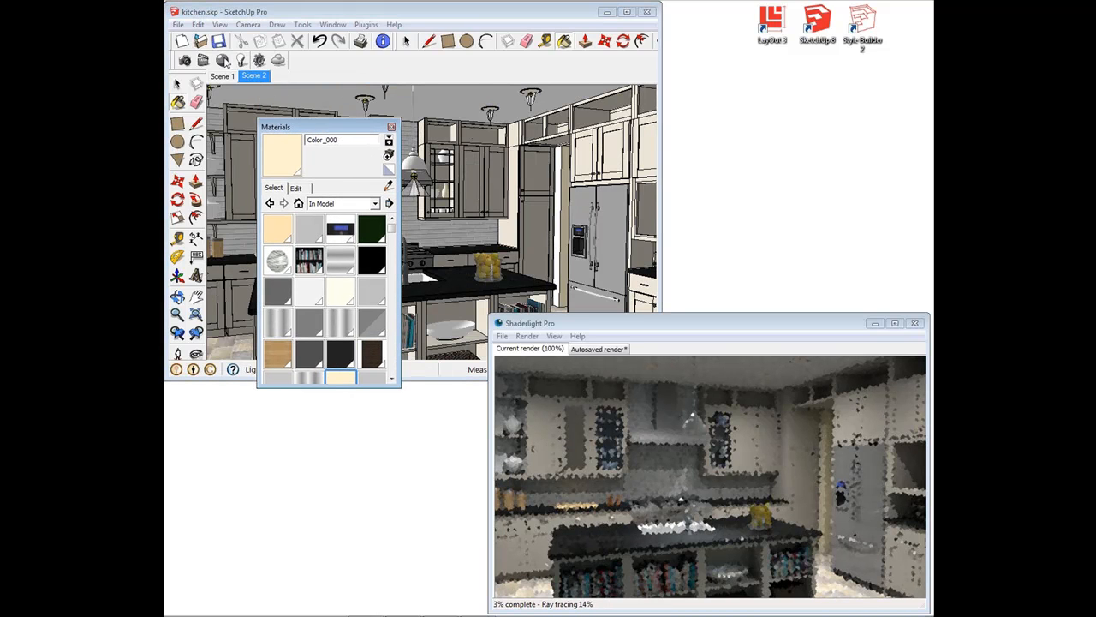
Give the Color_000 material the Self Illuminating type with the CRT Monitor 150 cd/m² finish
click(223, 60)
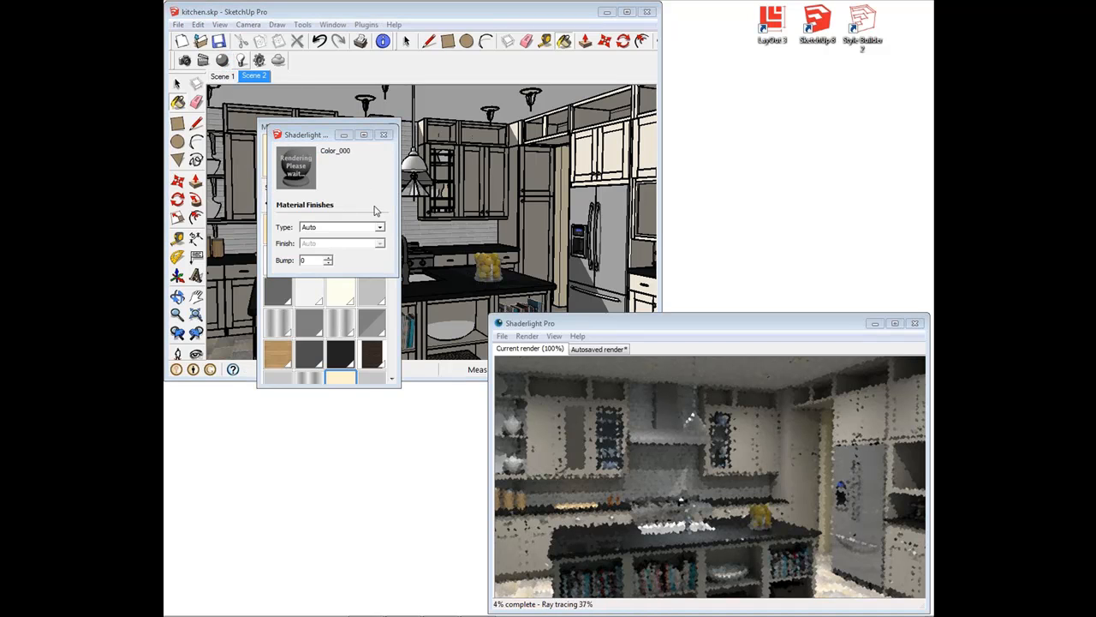
click(366, 232)
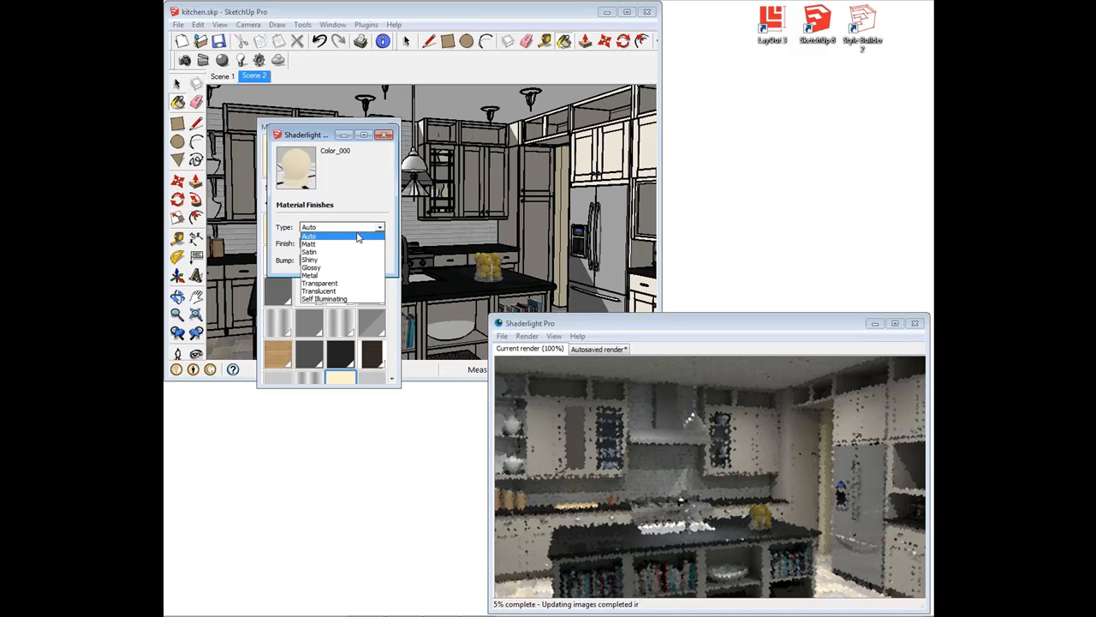
click(335, 299)
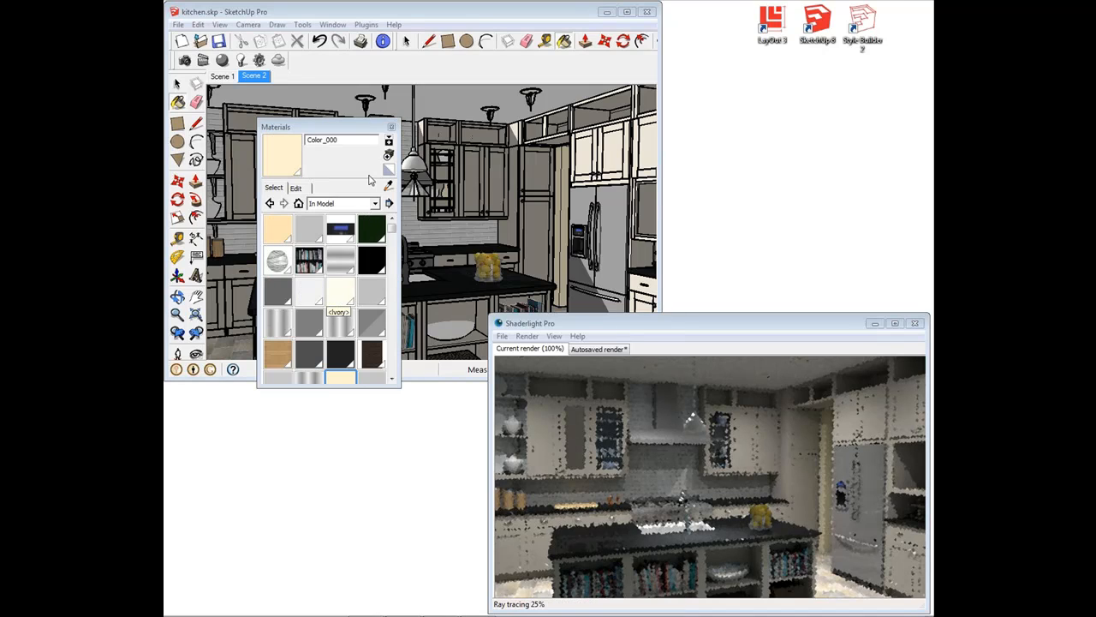
click(391, 128)
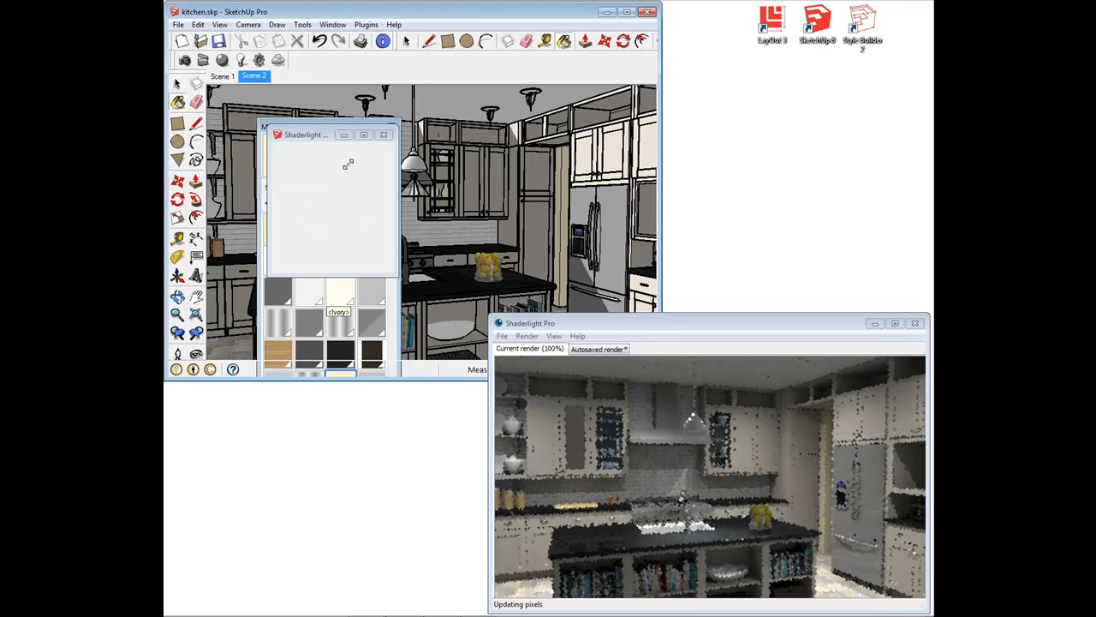
click(360, 243)
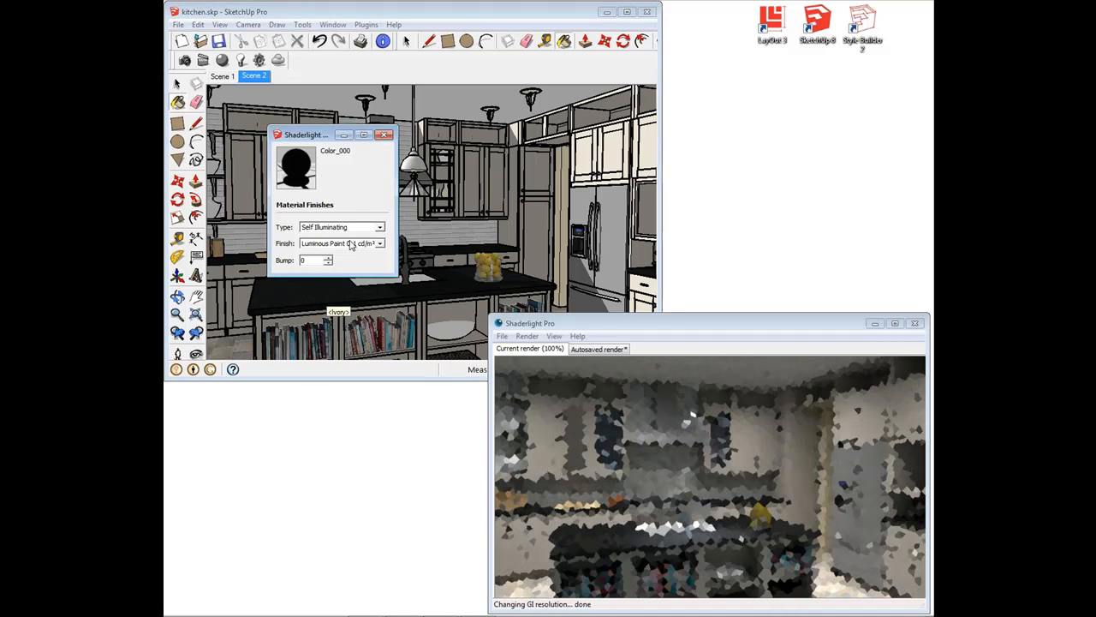
click(345, 272)
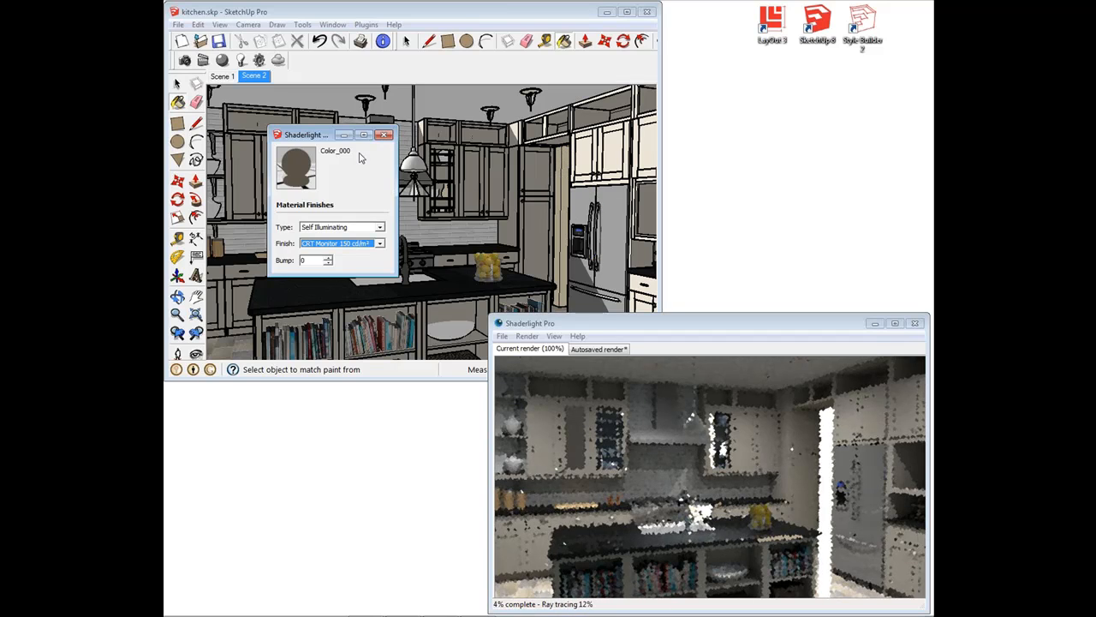
Sample the Color_C05 material from the other part of the recessed ceiling light and close the materials browser
click(563, 42)
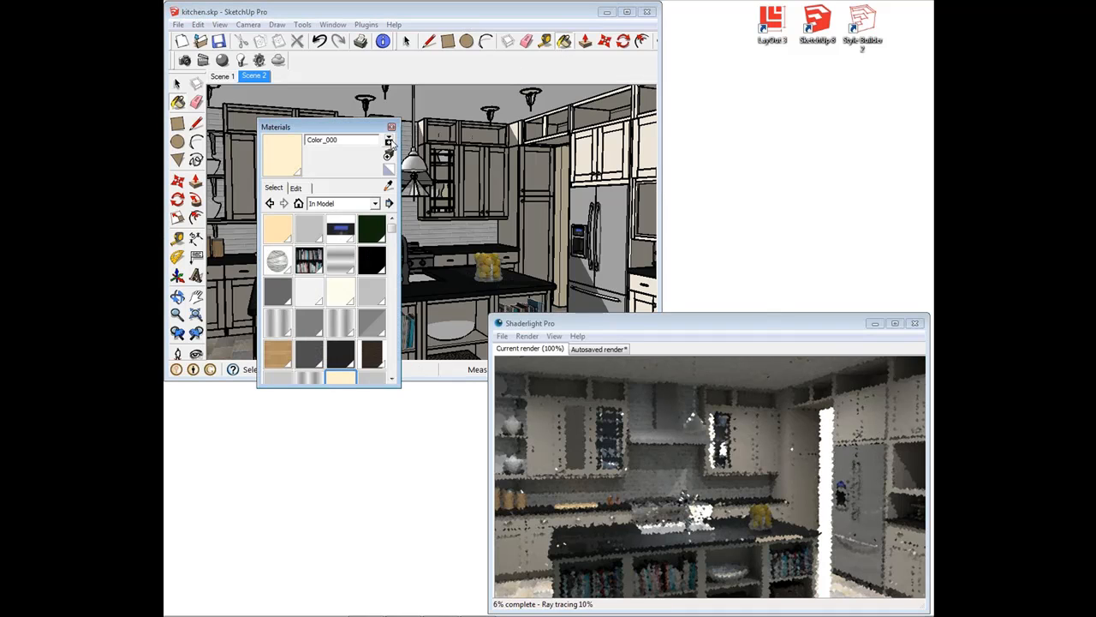
click(389, 187)
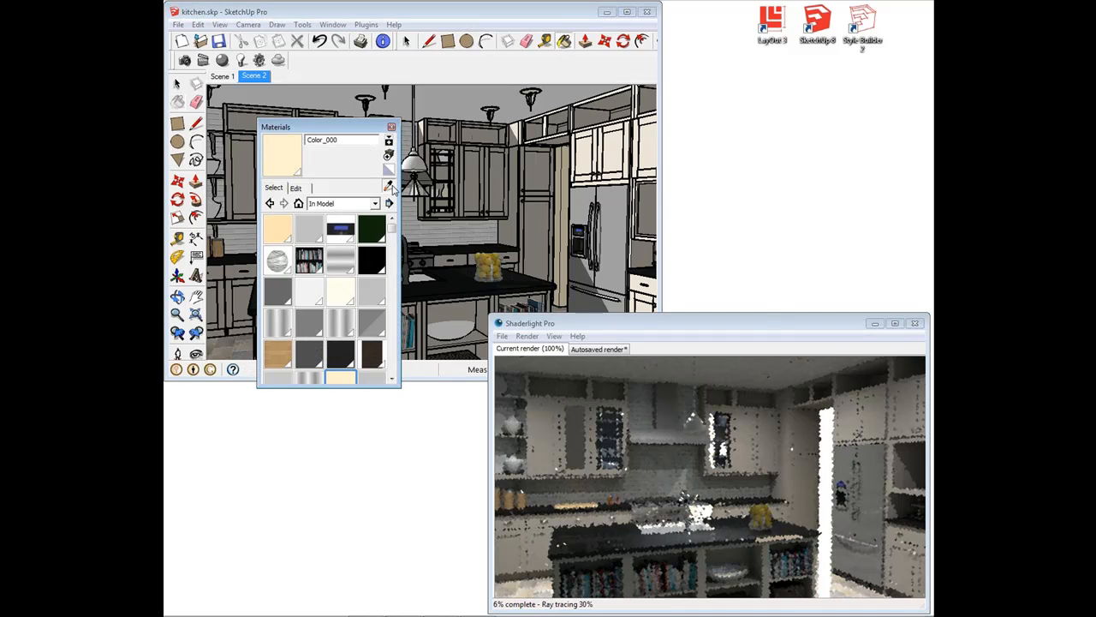
click(534, 90)
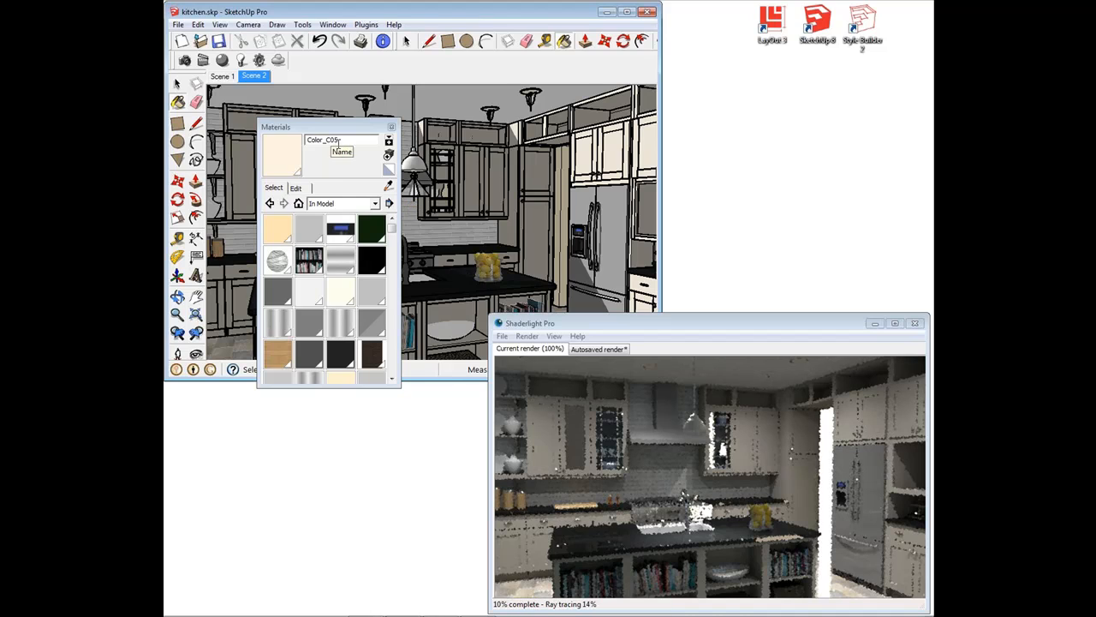
click(392, 127)
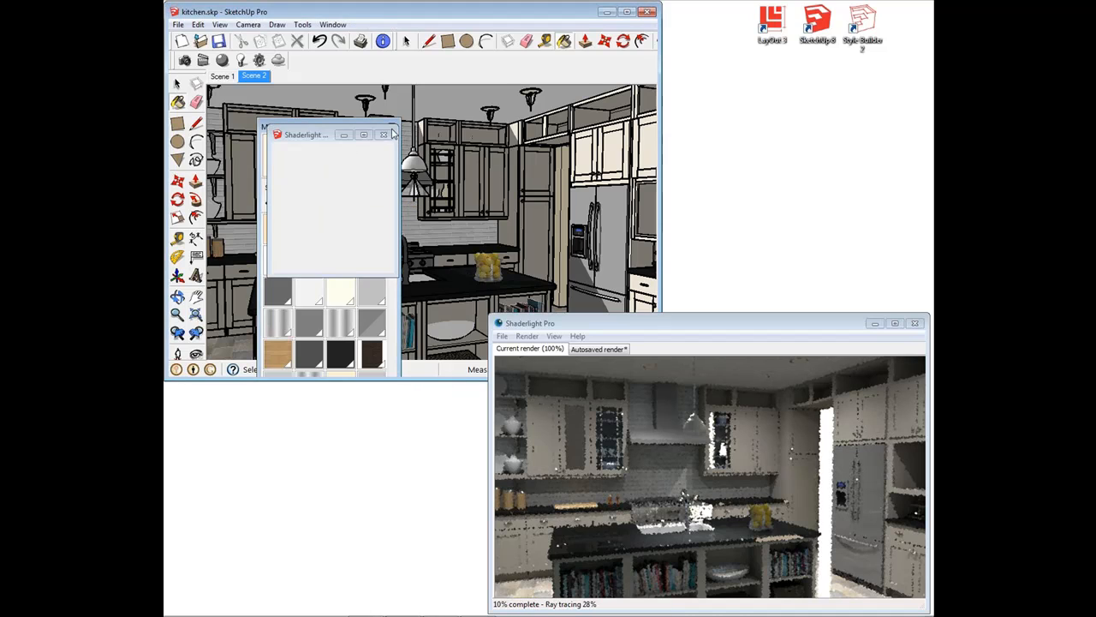
Give the Color_C05 material the Self Illuminating type with the CRT Monitor 150 cd/m² finish and close the material editor
click(355, 228)
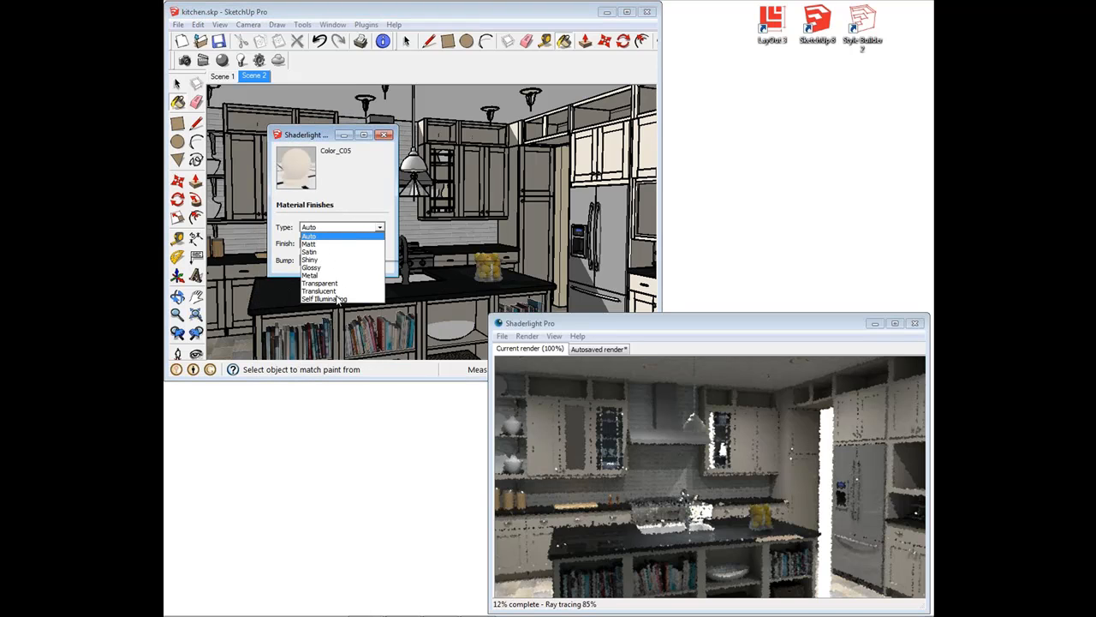
click(339, 298)
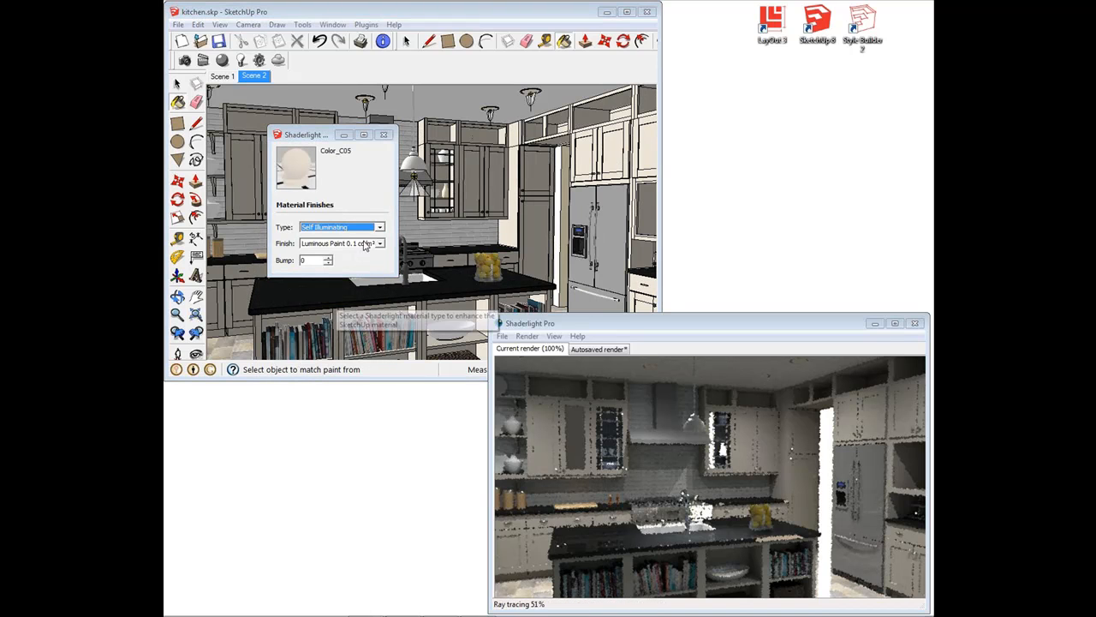
click(365, 245)
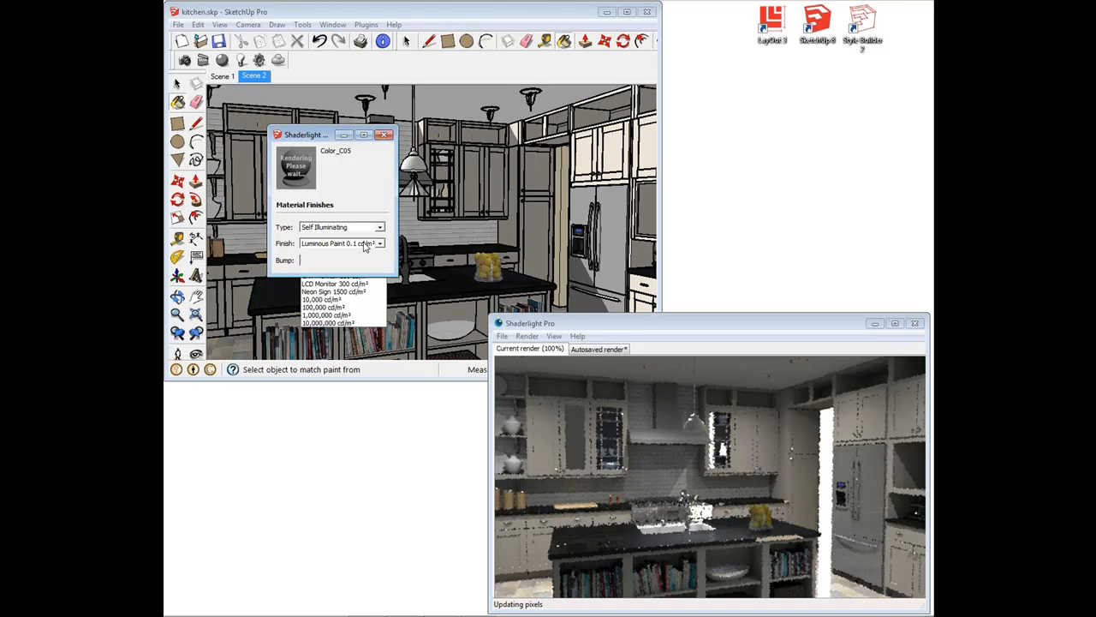
click(341, 277)
click(356, 250)
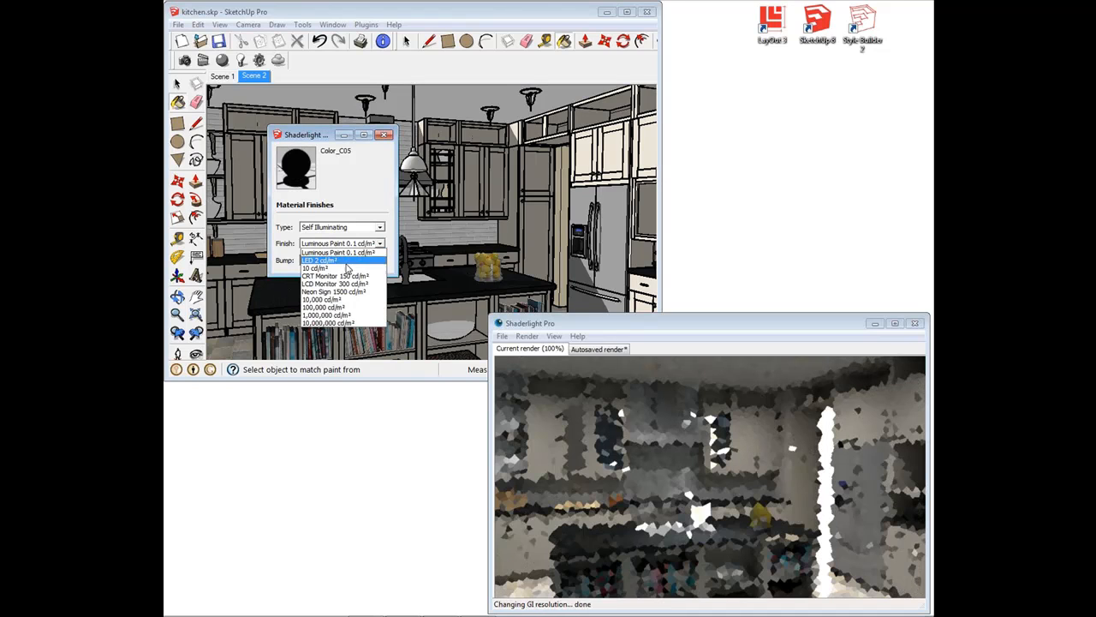
click(343, 274)
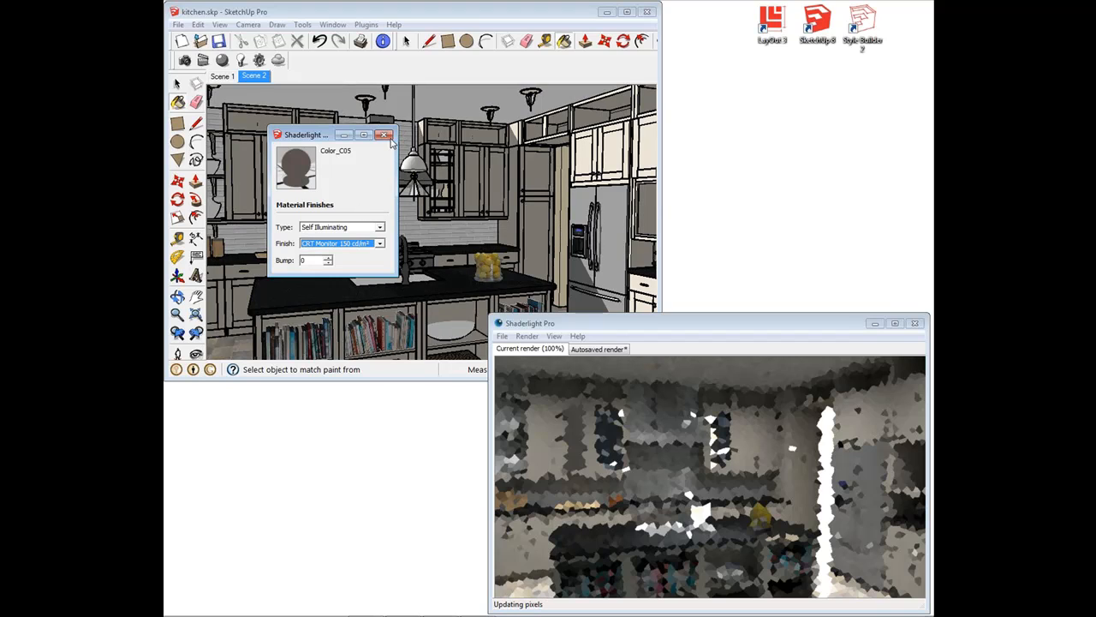
click(385, 135)
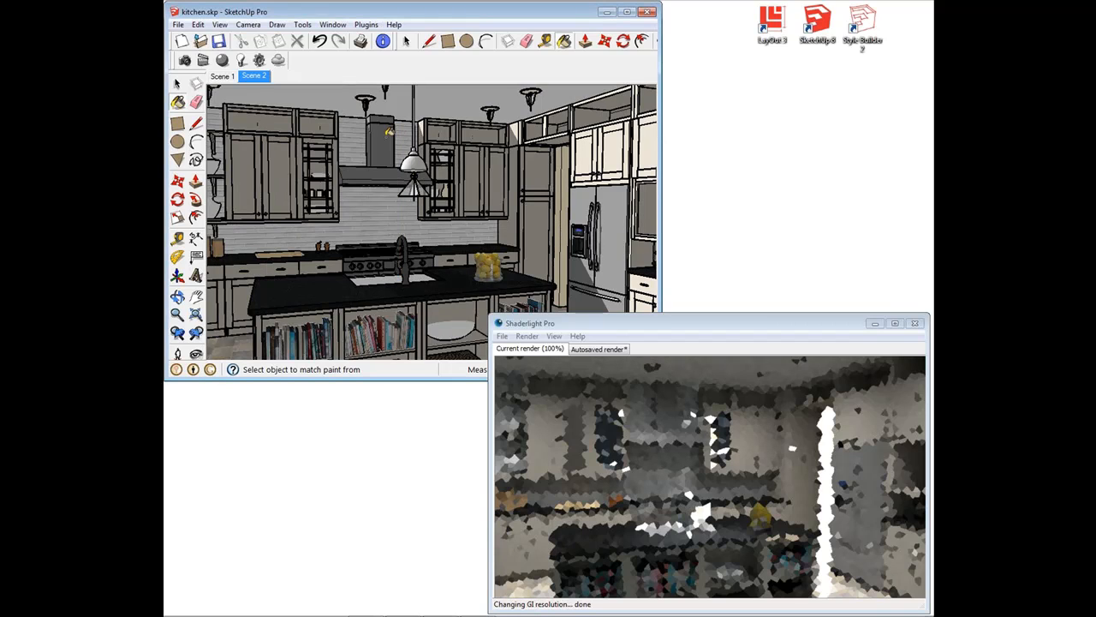
Sample the tiled backsplash material from the kitchen's back wall
click(565, 41)
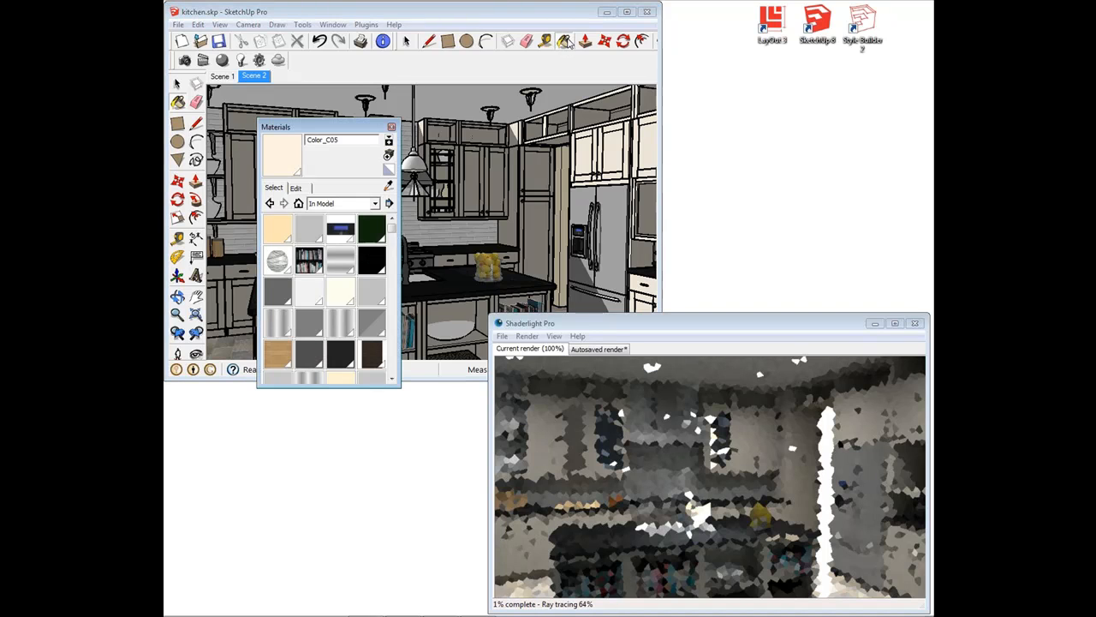
click(390, 188)
click(417, 215)
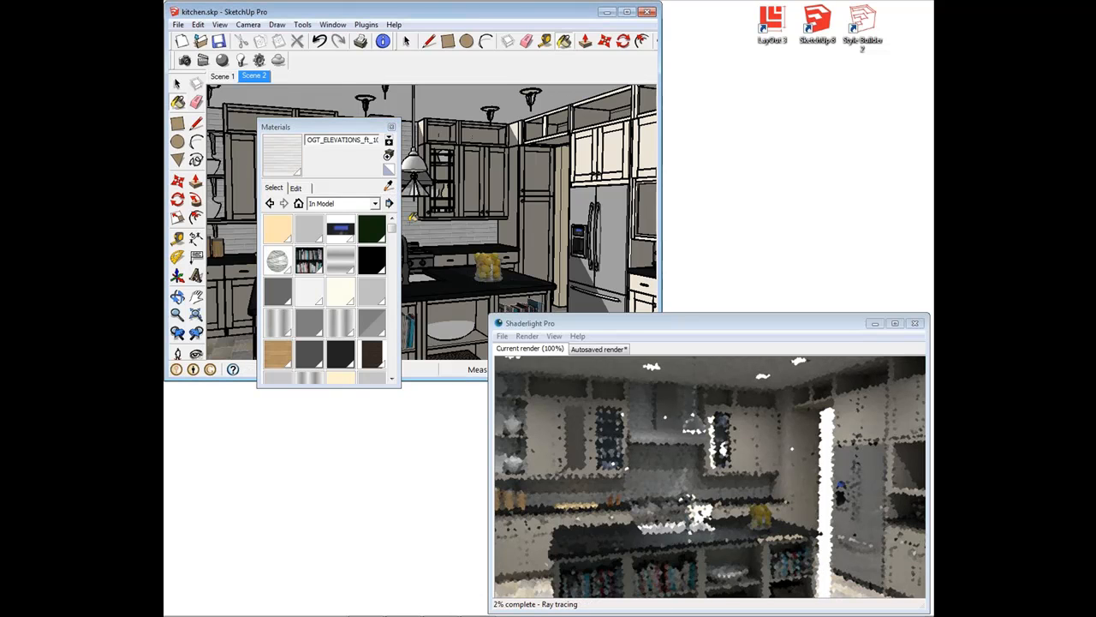
Replace the backsplash material's texture image with blueflower.jpg from the Modern house folder and close the materials browser
click(300, 190)
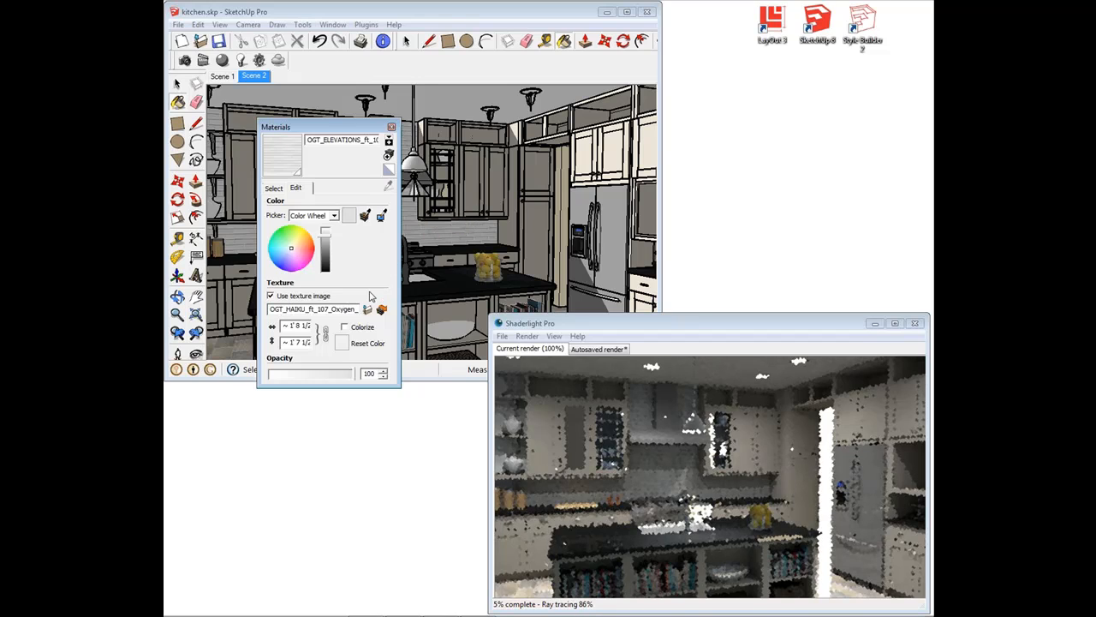
click(367, 309)
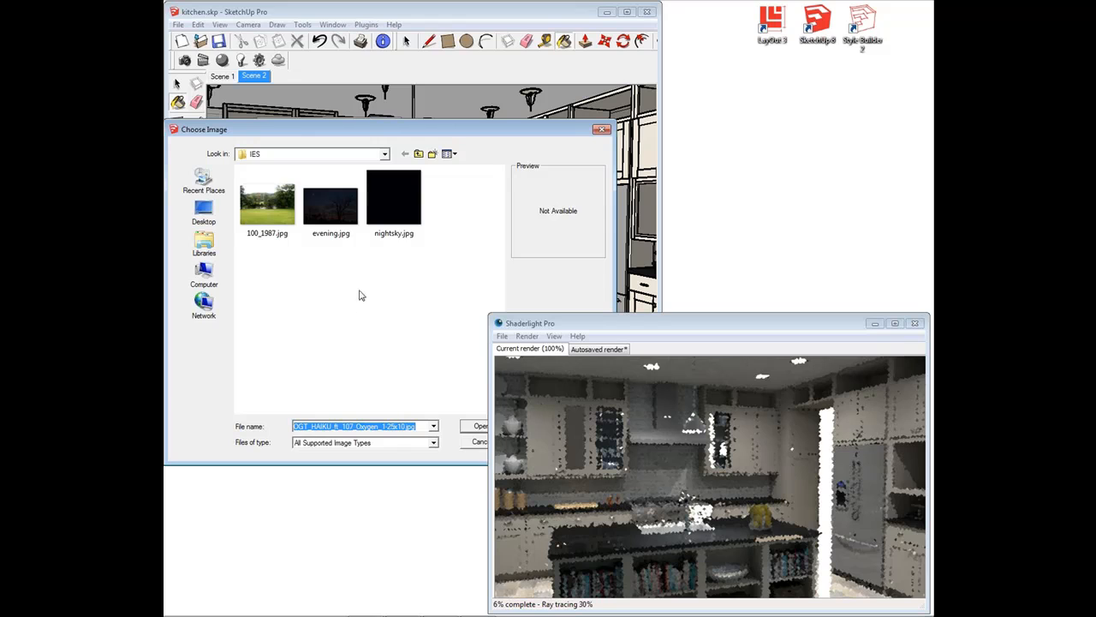
click(418, 155)
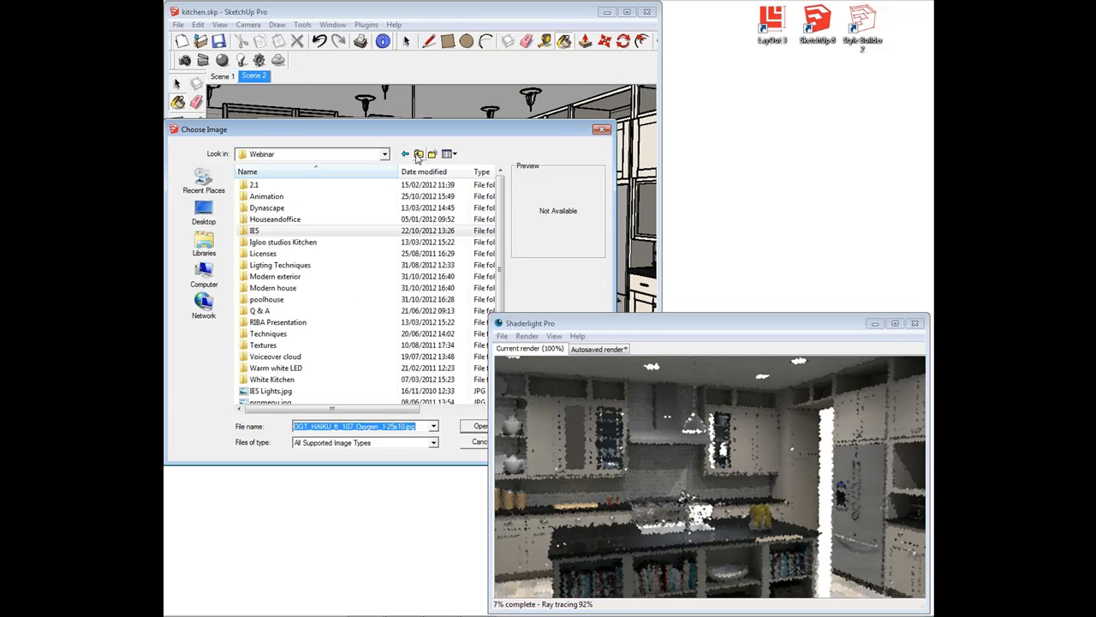
double_click(291, 287)
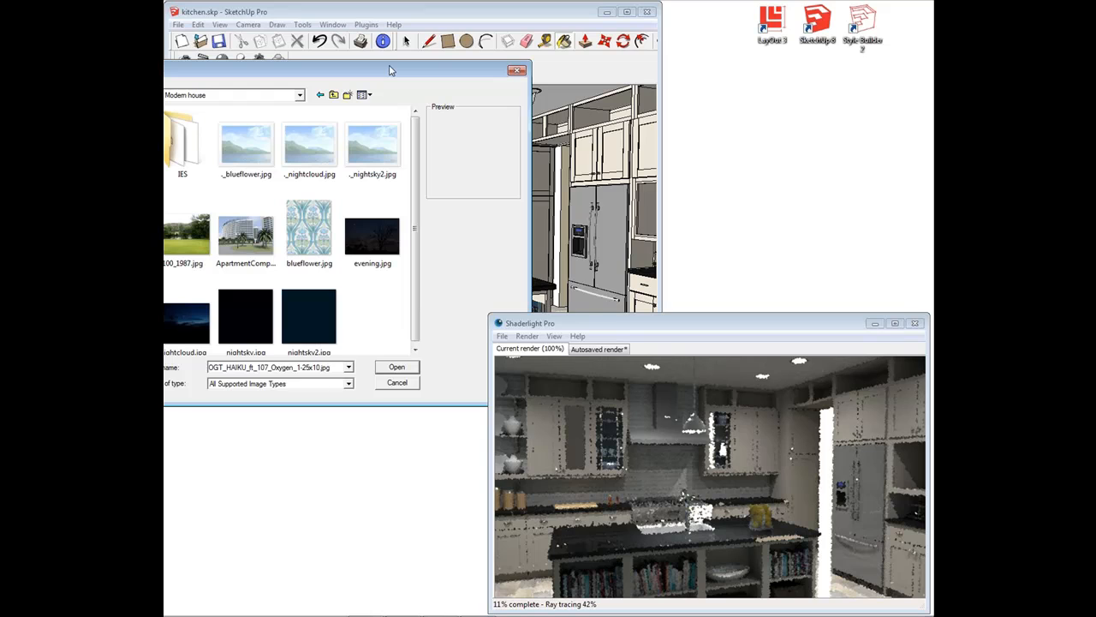
click(316, 236)
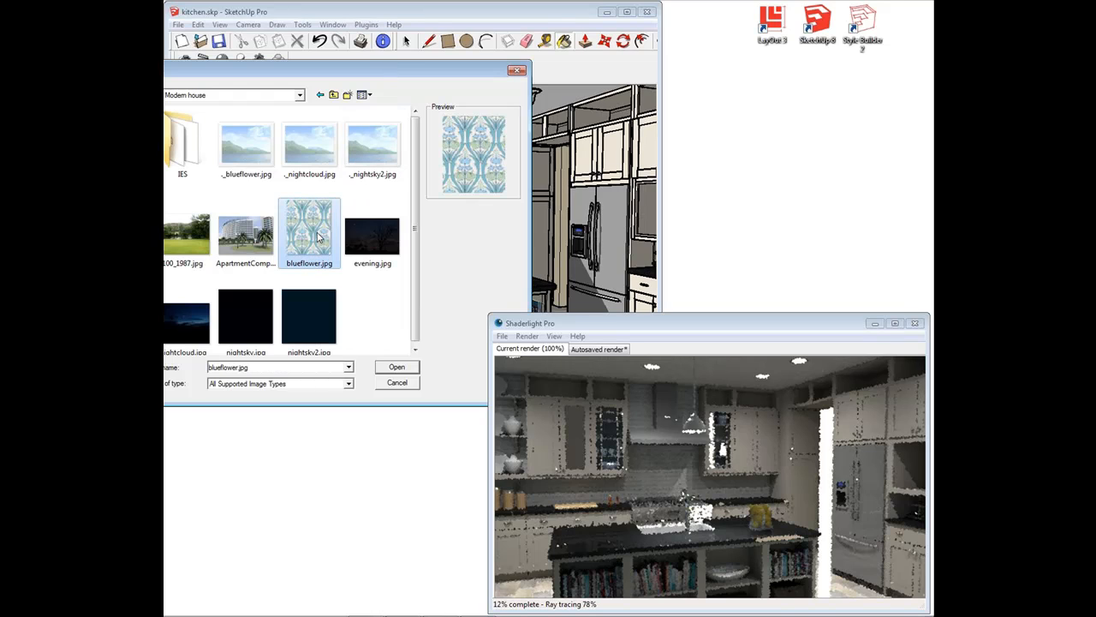
click(396, 366)
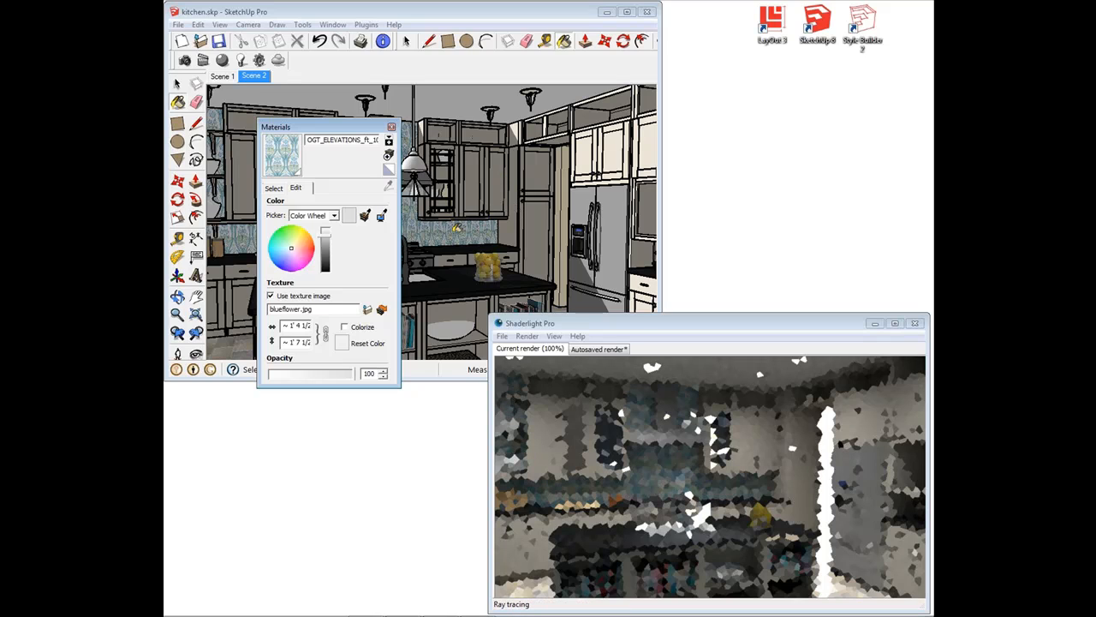
click(392, 123)
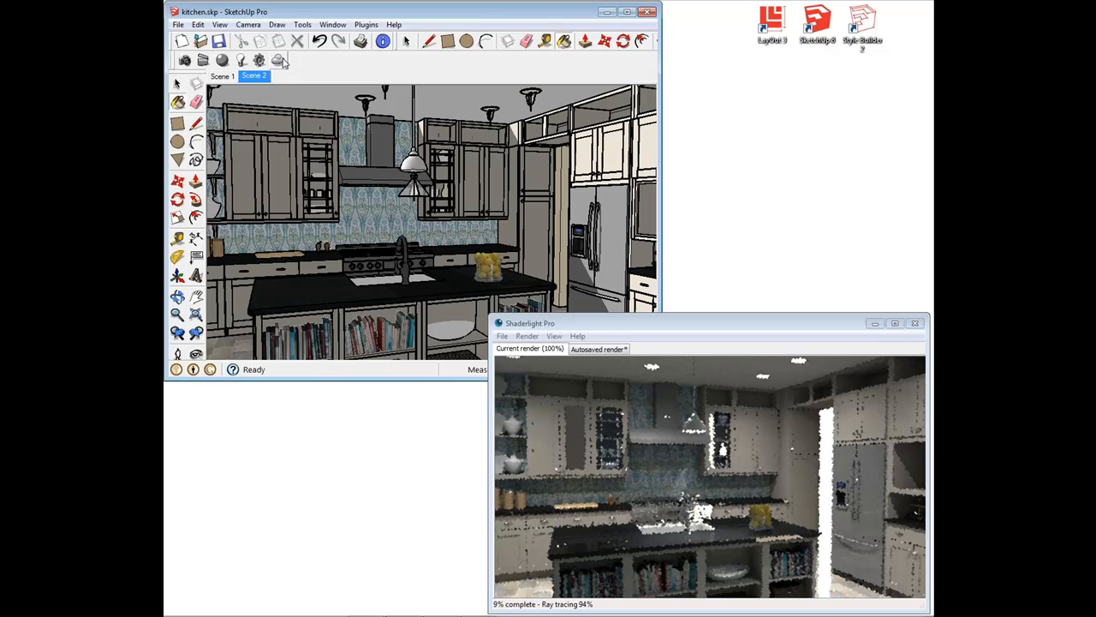
Review the new scene render options and the list of submitted scenes in Shaderlight Cloud, and close it
click(279, 59)
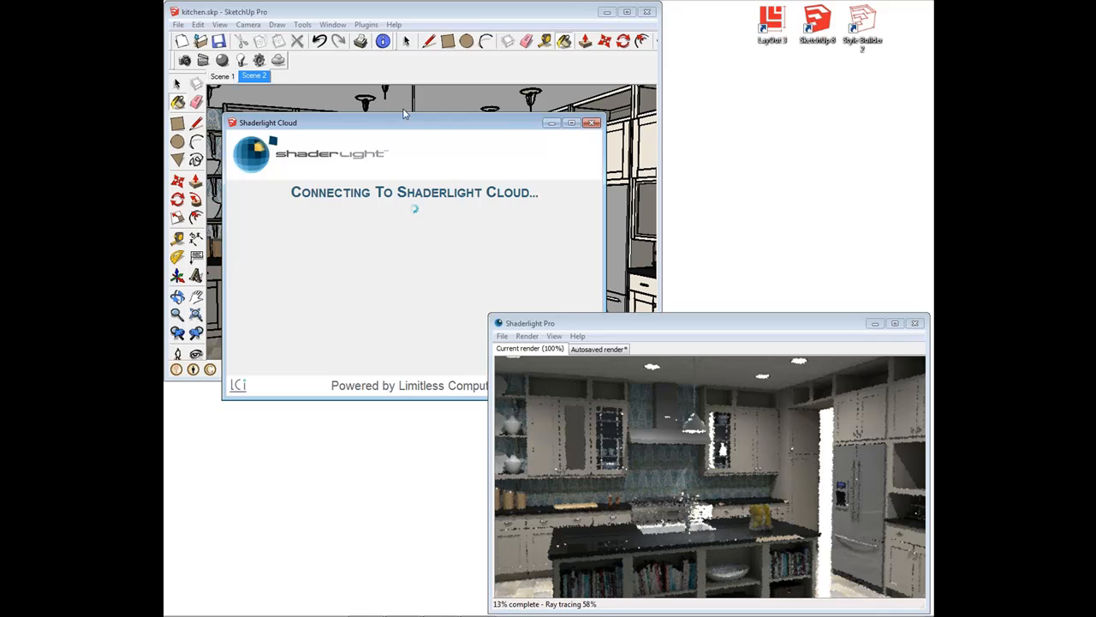
drag(420, 126, 364, 100)
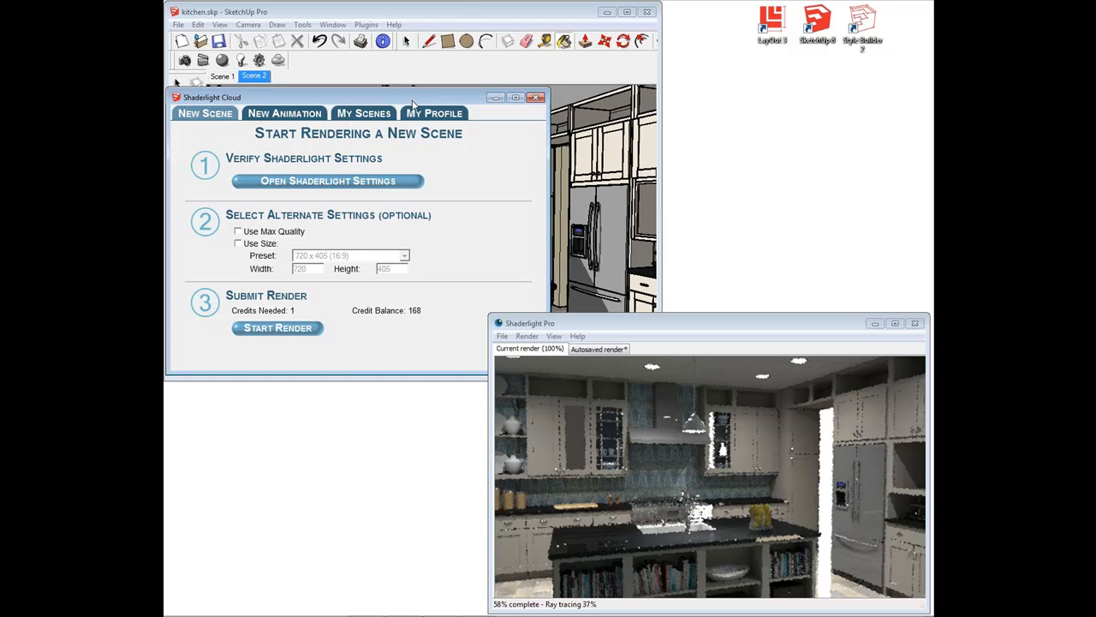
mouse_move(412, 103)
mouse_down()
mouse_move(415, 29)
mouse_move(436, 23)
mouse_up()
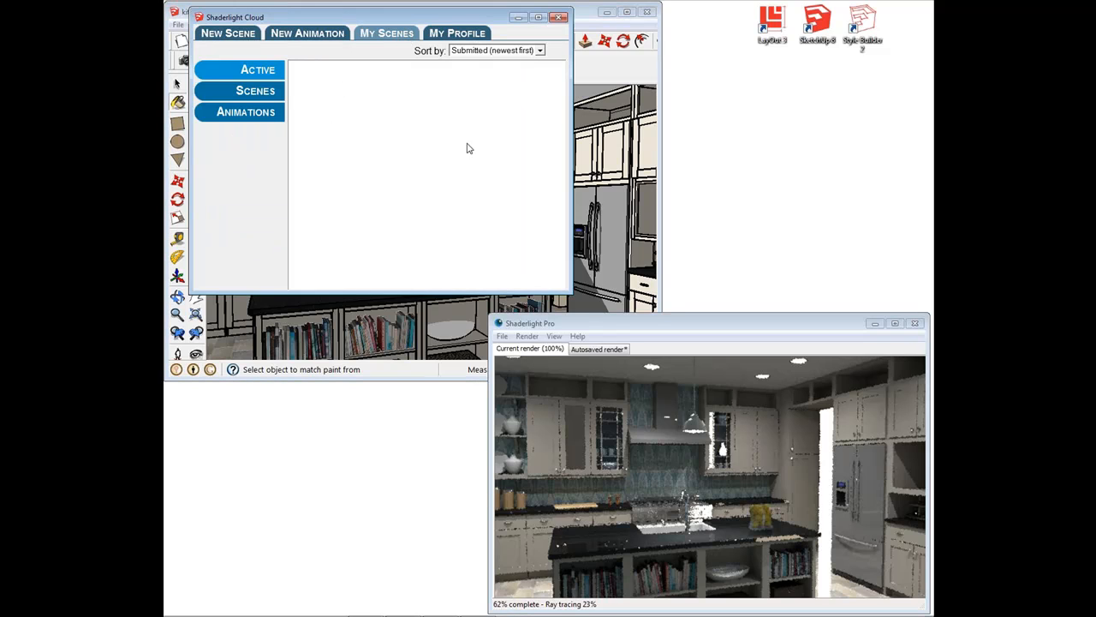
click(268, 96)
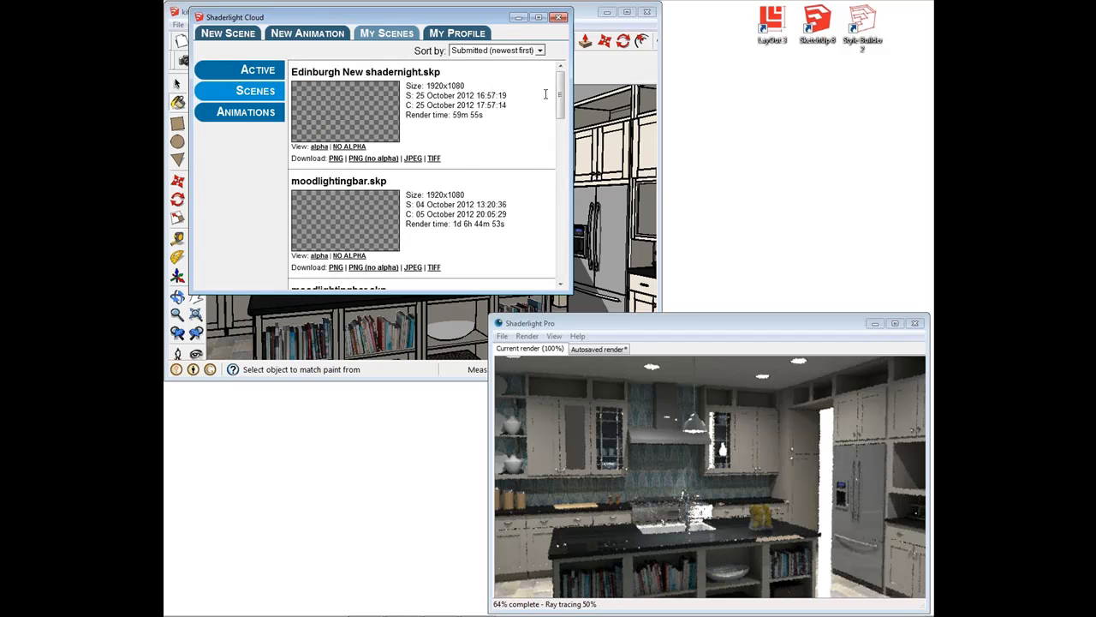
click(558, 17)
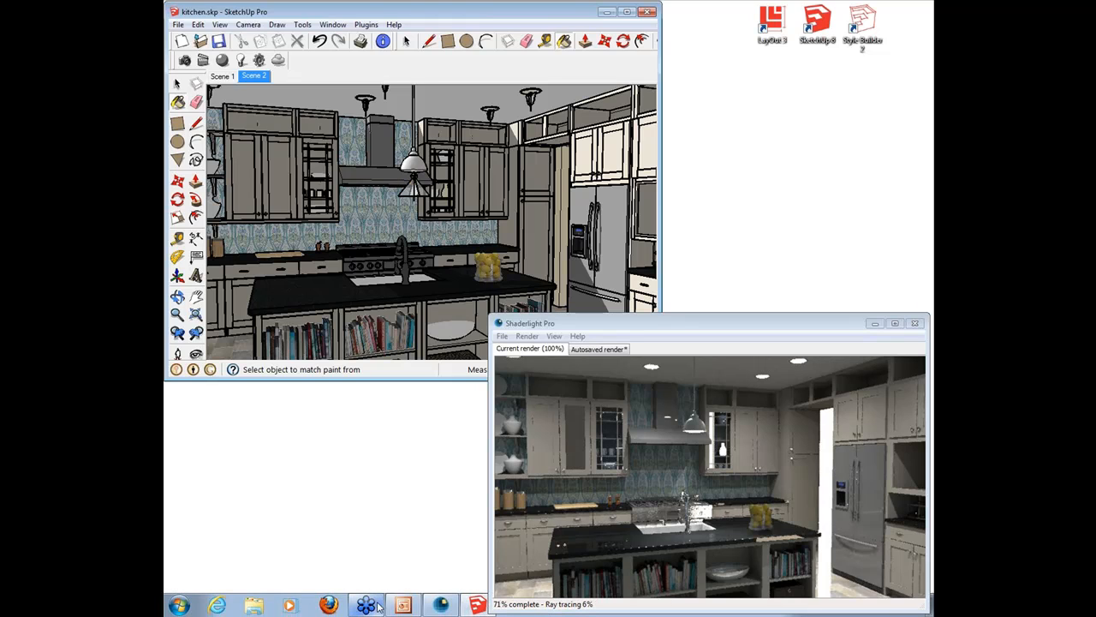
Close the Shaderlight render window and switch to PowerPoint to start the kmbasecamp.ppt slide show
click(916, 324)
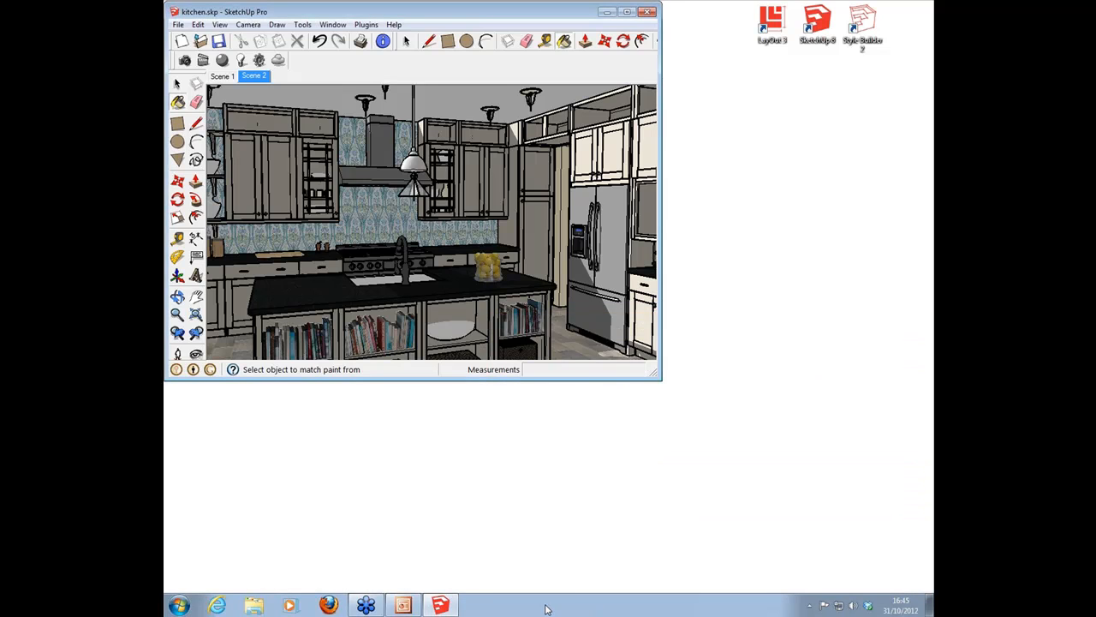
click(403, 605)
click(355, 20)
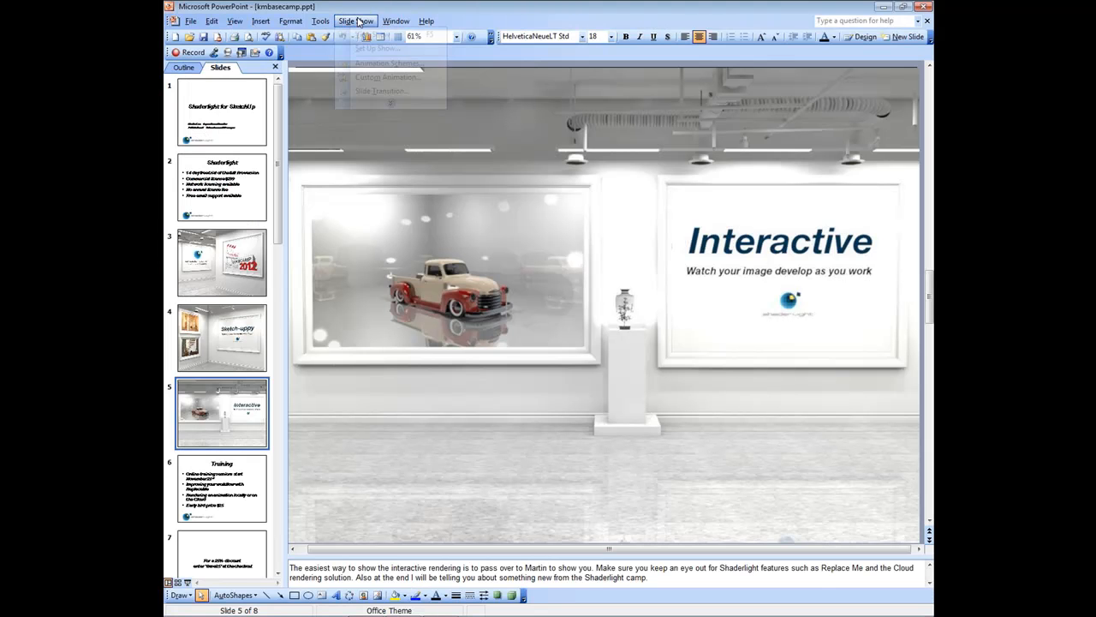
click(382, 35)
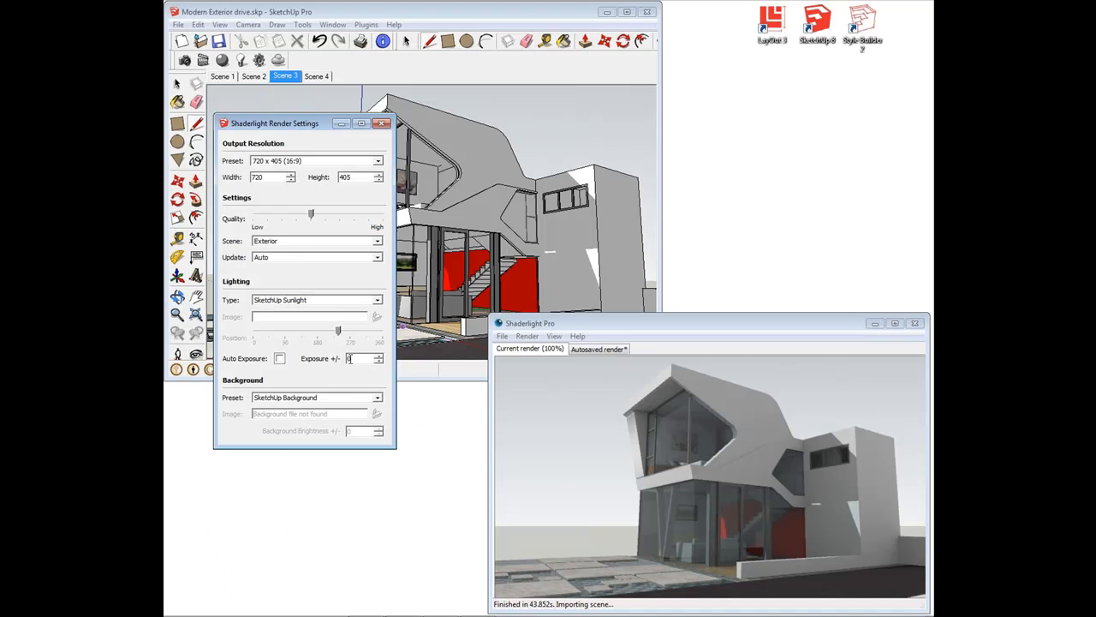